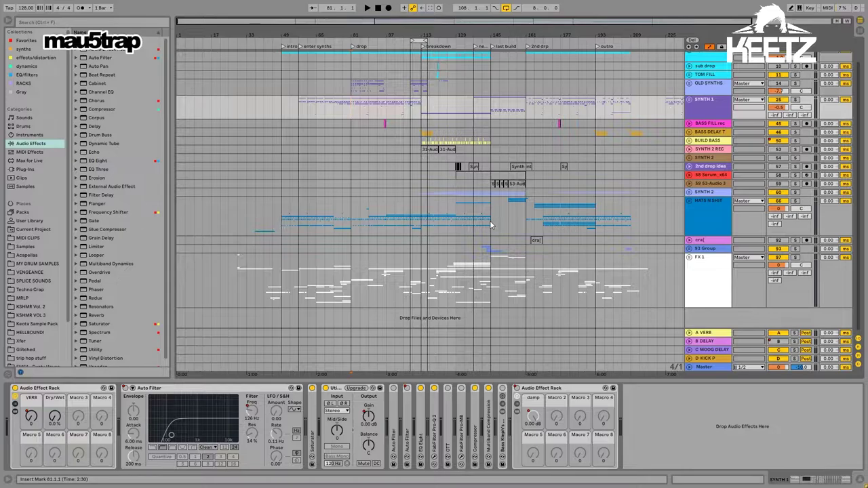
Step: Examine the OLD SYNTHS and SYNTH 1 group parts between the intro and the breakdown in the arrangement
{"action": "scroll", "coordinate": [491, 225], "scroll_direction": "up", "scroll_amount": 3, "text": "ctrl"}
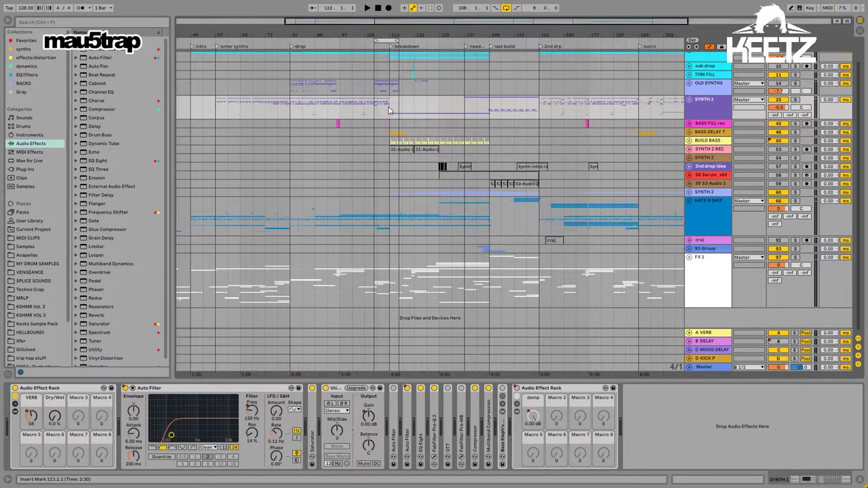
{"action": "mouse_move", "coordinate": [390, 108]}
{"action": "left_mouse_down"}
{"action": "mouse_move", "coordinate": [191, 108]}
{"action": "mouse_move", "coordinate": [388, 107]}
{"action": "left_mouse_up"}
{"action": "left_click", "coordinate": [388, 107]}
{"action": "key", "text": "Up"}
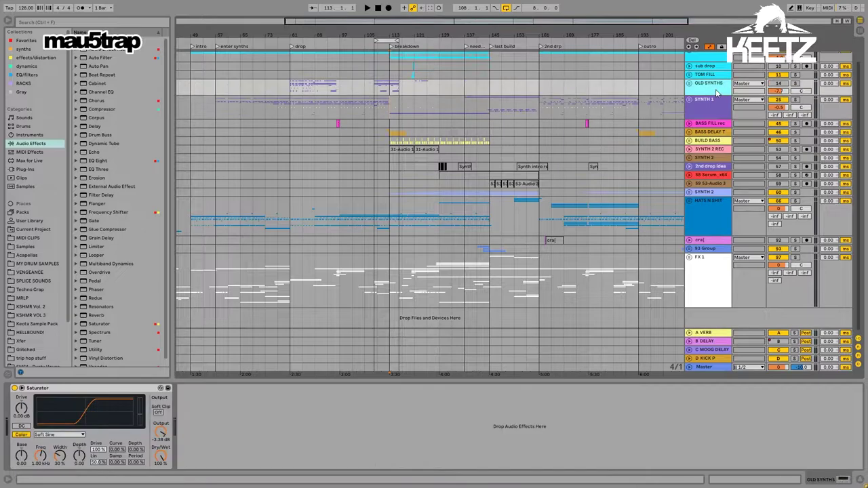
{"action": "left_click_drag", "start_coordinate": [291, 90], "coordinate": [343, 89]}
{"action": "left_click", "coordinate": [341, 89]}
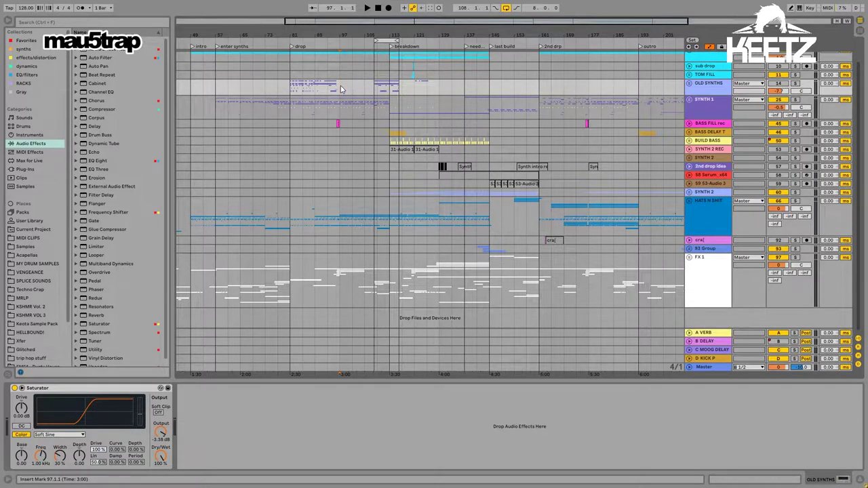
{"action": "left_click_drag", "start_coordinate": [187, 110], "coordinate": [392, 117]}
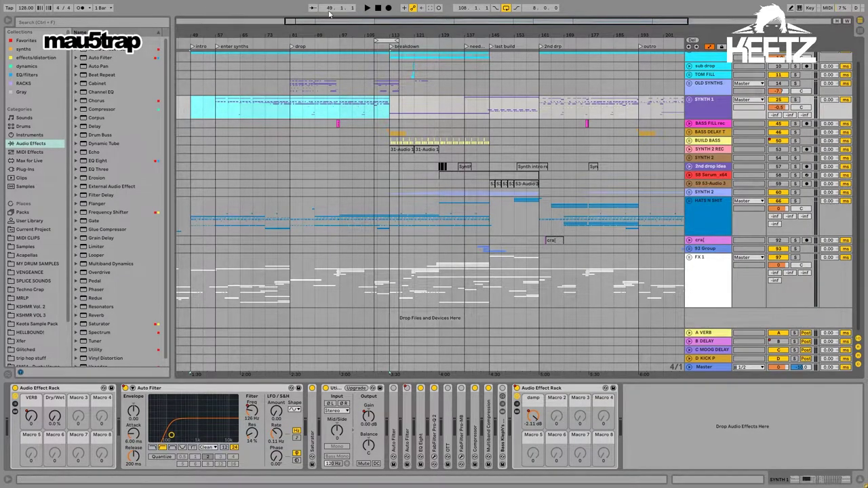
{"action": "left_click", "coordinate": [293, 108]}
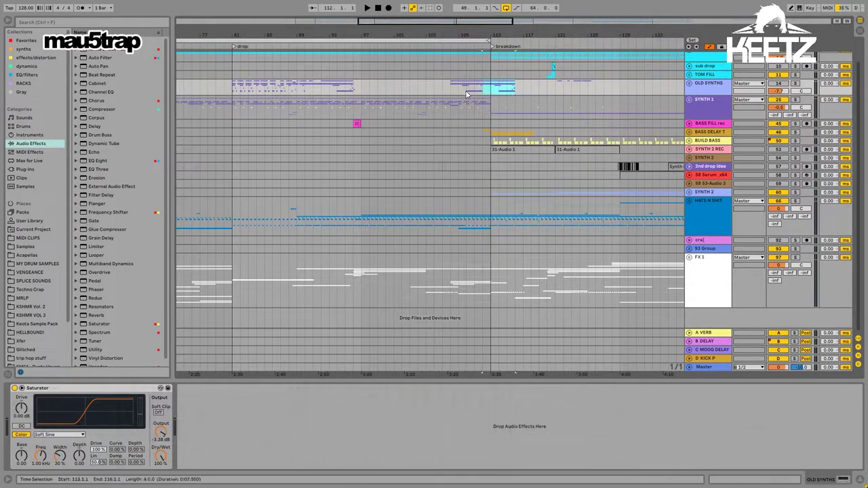
Step: Place the insert marker at bar 108 on the OLD SYNTHS group, and solo and unfold the group
{"action": "left_click", "coordinate": [455, 91]}
{"action": "left_click", "coordinate": [455, 91]}
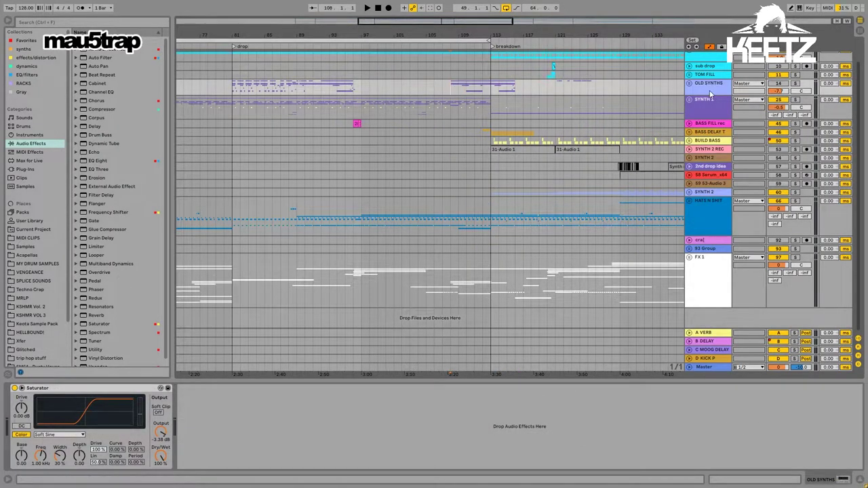
{"action": "left_click", "coordinate": [709, 91]}
{"action": "left_click", "coordinate": [708, 109]}
{"action": "left_click", "coordinate": [794, 84]}
{"action": "left_click", "coordinate": [690, 84]}
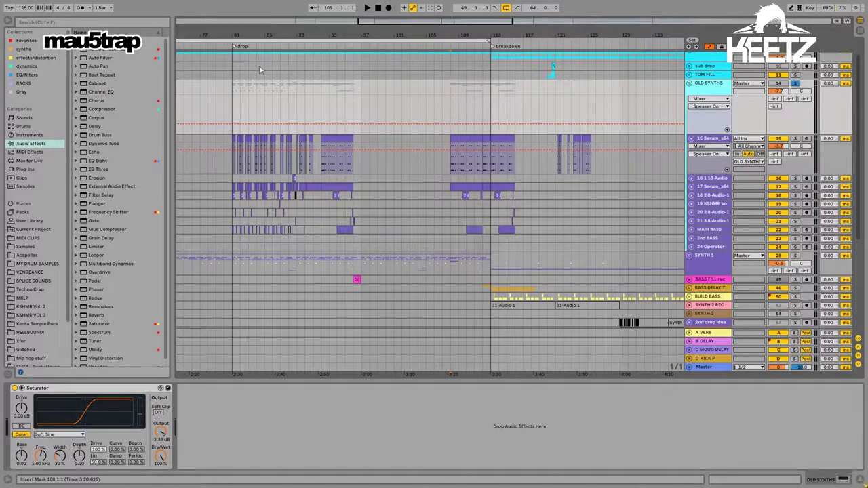
Step: Select the two adjacent clips on the 15 Serum_x64 track from bar 108 to 116 and loop that range
{"action": "left_click_drag", "start_coordinate": [425, 33], "coordinate": [448, 28]}
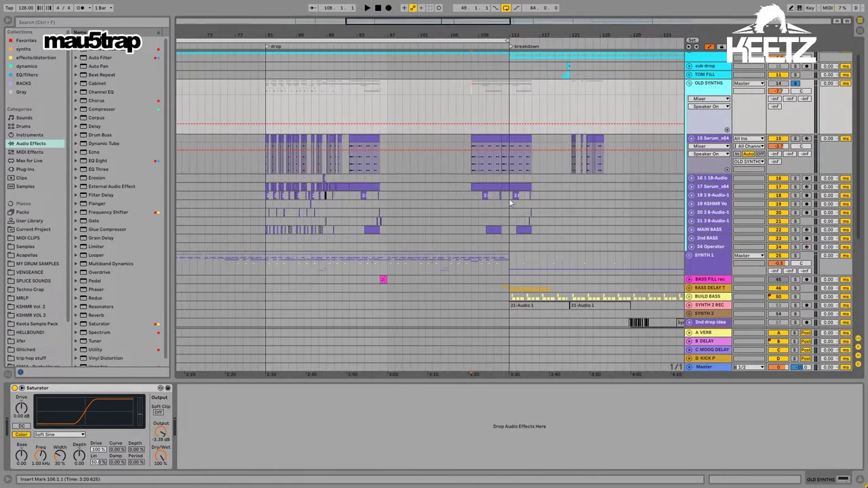
{"action": "left_click", "coordinate": [475, 165]}
{"action": "left_click_drag", "start_coordinate": [519, 34], "coordinate": [478, 62]}
{"action": "left_click", "coordinate": [434, 139]}
{"action": "left_click", "coordinate": [505, 138], "text": "shift"}
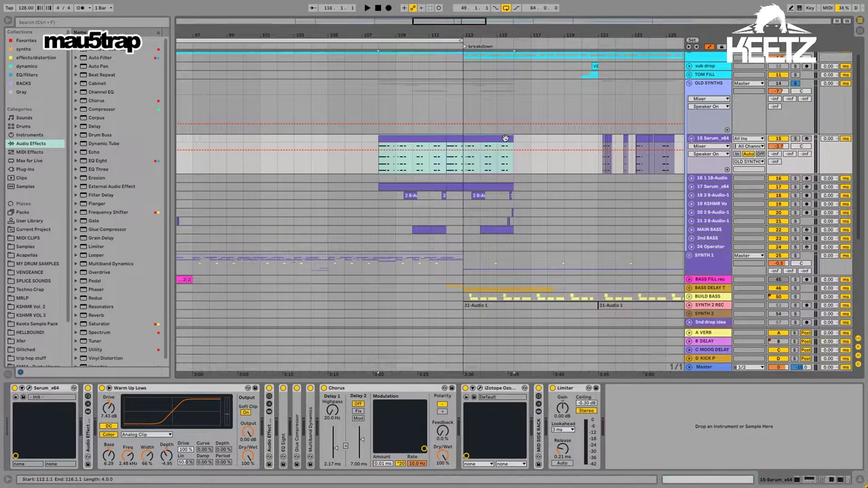
{"action": "key", "text": "ctrl+l"}
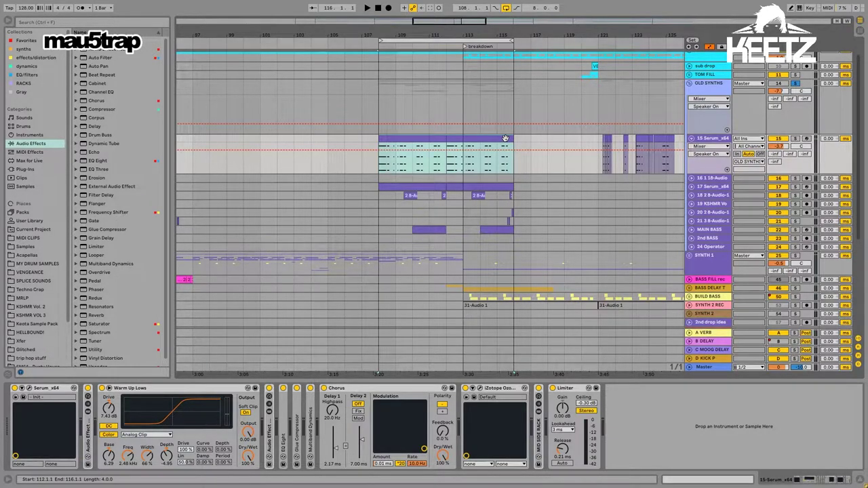
Step: Play the soloed OLD SYNTHS group from bar 108 through the looped section
{"action": "left_click", "coordinate": [720, 90]}
{"action": "left_click", "coordinate": [378, 107]}
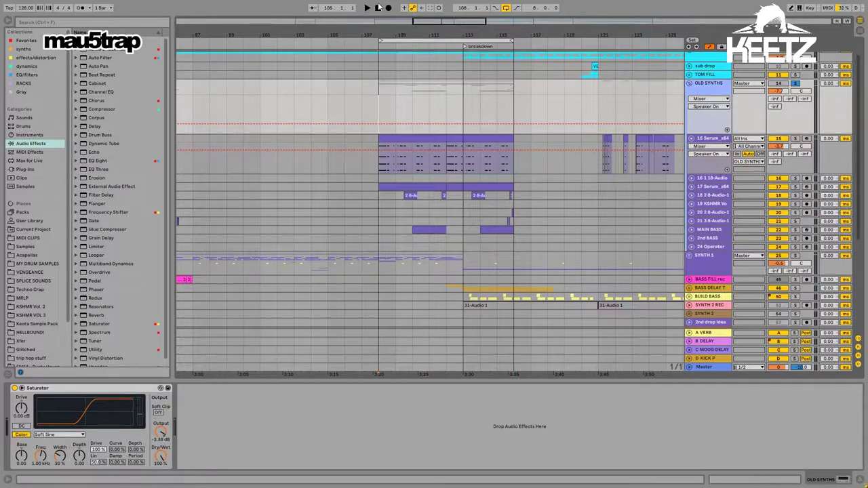
{"action": "key", "text": "space"}
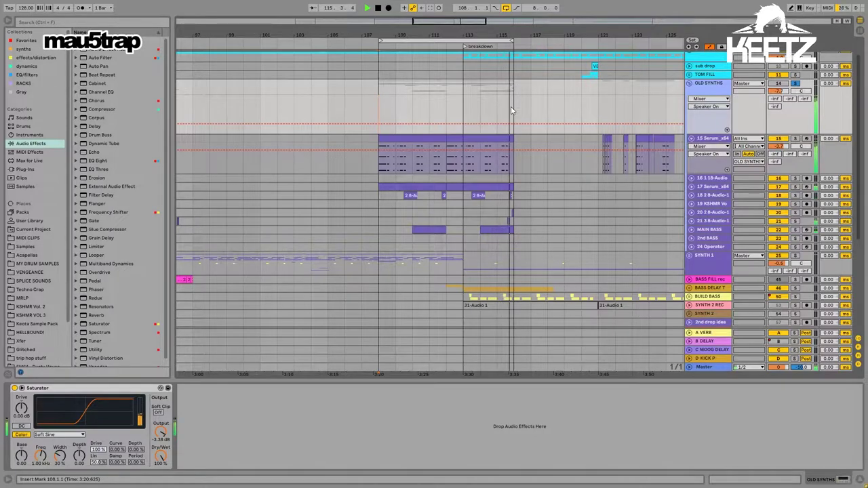
{"action": "key", "text": "space"}
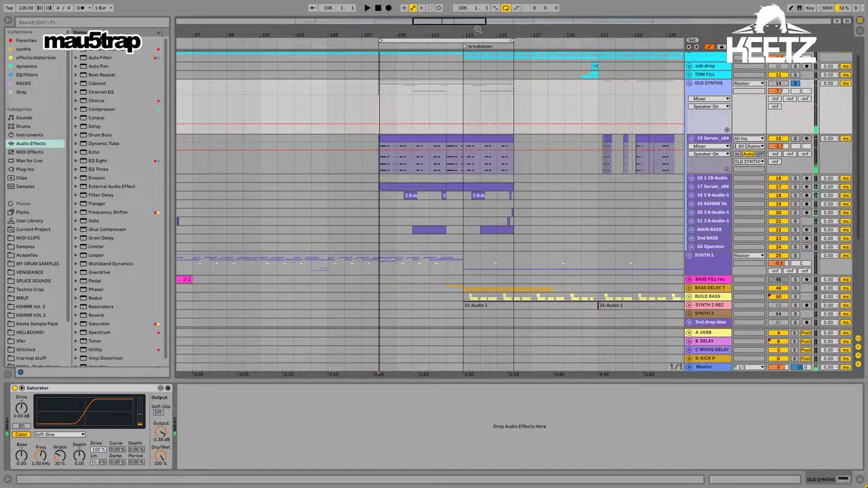
Step: Unfold the 18 2 B-Audio-1 track and highlight its audio clips from bar 108 to 113
{"action": "left_click", "coordinate": [706, 138]}
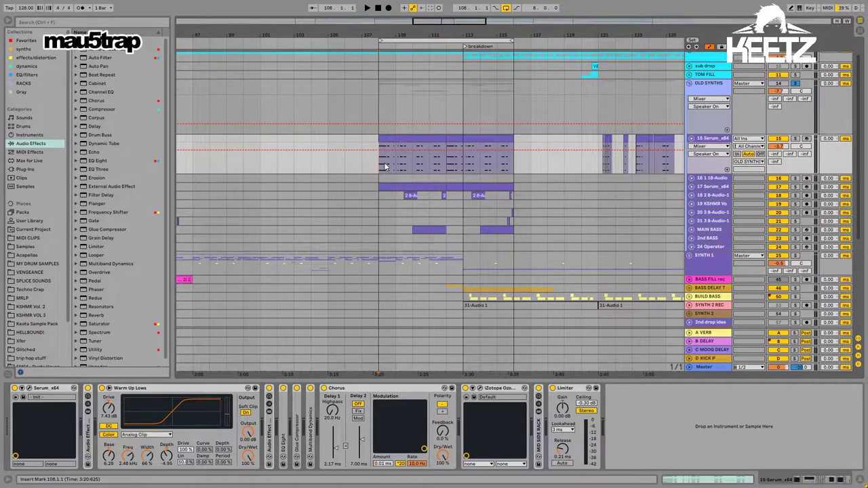
{"action": "left_click", "coordinate": [708, 197]}
{"action": "left_click", "coordinate": [692, 195]}
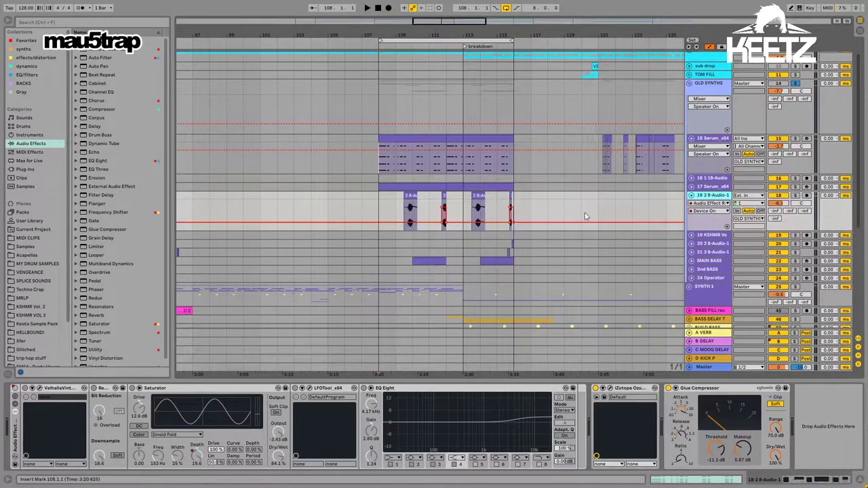
{"action": "left_click_drag", "start_coordinate": [376, 200], "coordinate": [465, 198]}
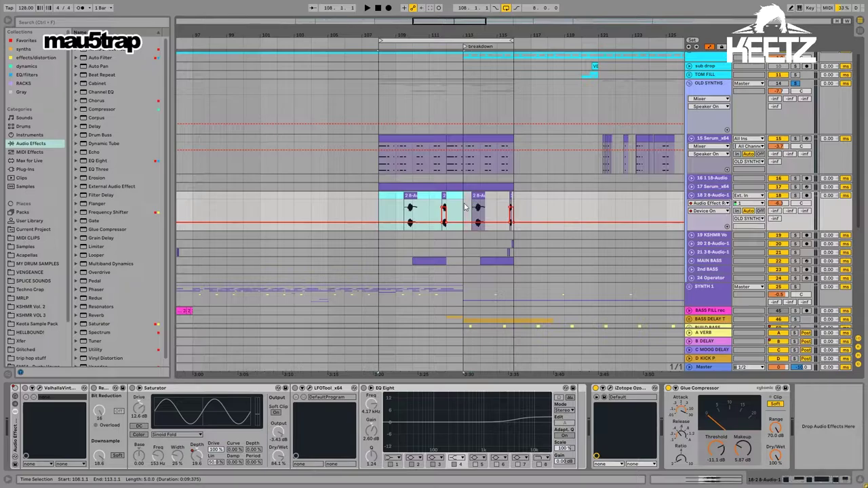
{"action": "left_click", "coordinate": [465, 206]}
Step: Inspect the Serum patch on the 15 Serum_x64 track, covering its oscillator and effects pages
{"action": "left_click", "coordinate": [711, 139]}
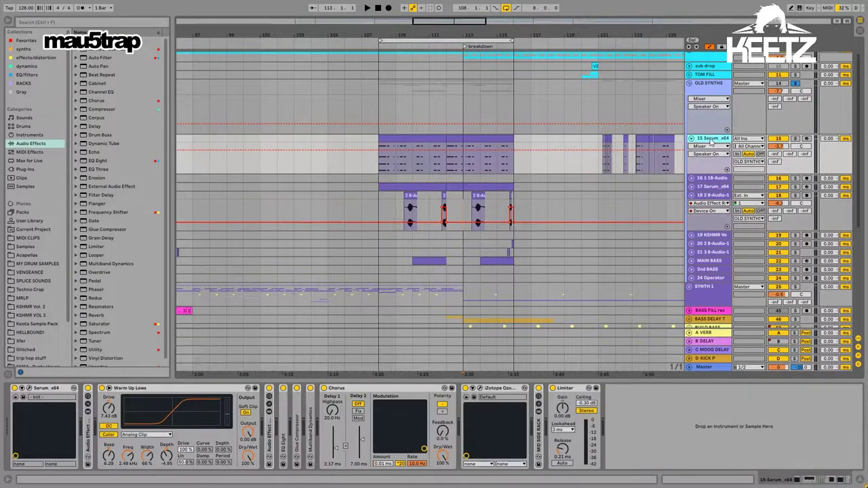
{"action": "left_click", "coordinate": [32, 393]}
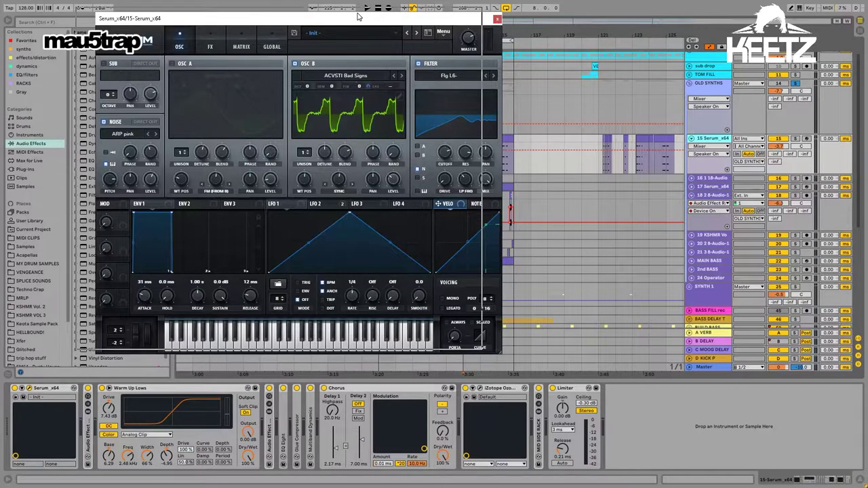
{"action": "left_click_drag", "start_coordinate": [358, 16], "coordinate": [339, 11]}
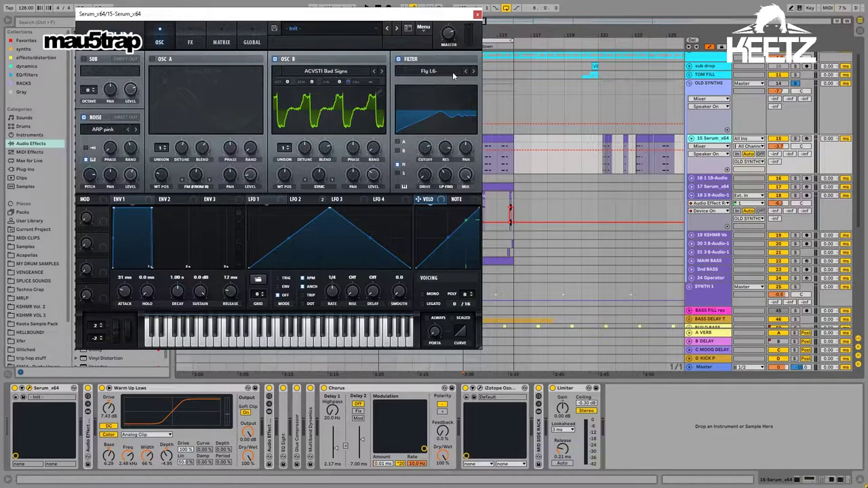
{"action": "left_click", "coordinate": [190, 42]}
{"action": "left_click", "coordinate": [159, 42]}
{"action": "left_click", "coordinate": [188, 42]}
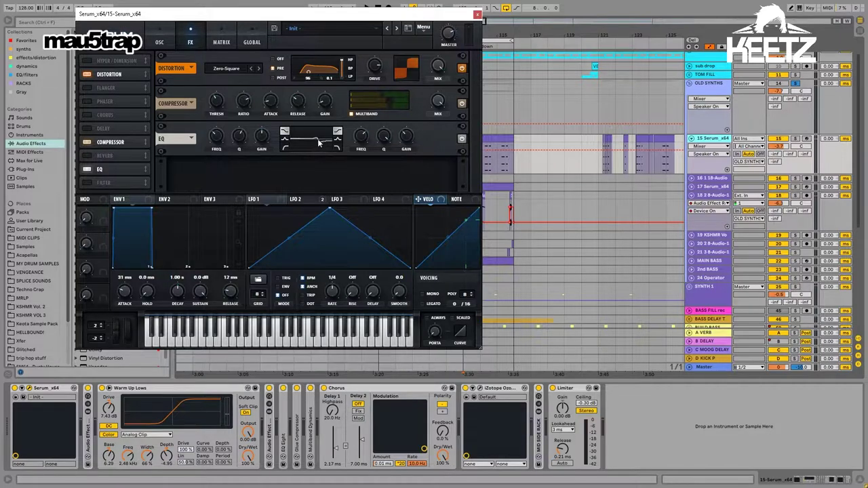
{"action": "left_click", "coordinate": [163, 44]}
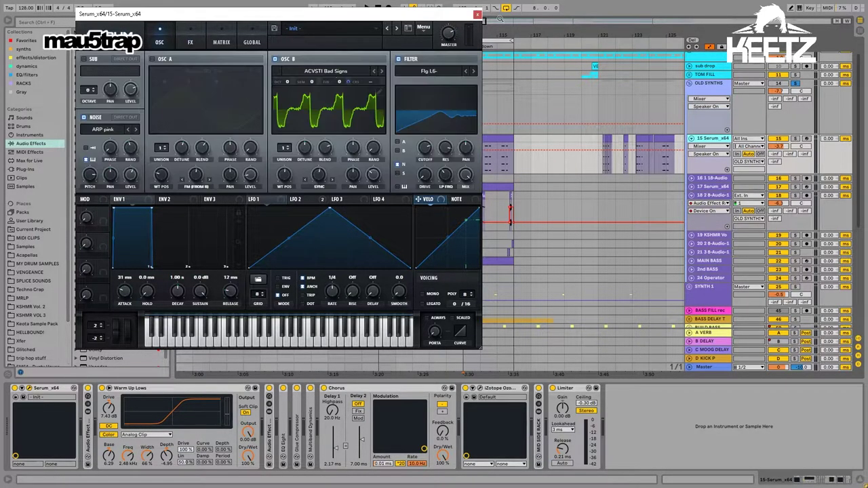
{"action": "left_click", "coordinate": [478, 15]}
Step: Unfold the Audio Effect Rack after Serum, review its Chain and DRY chains, and collapse the chain's EQ Eight
{"action": "double_click", "coordinate": [89, 430]}
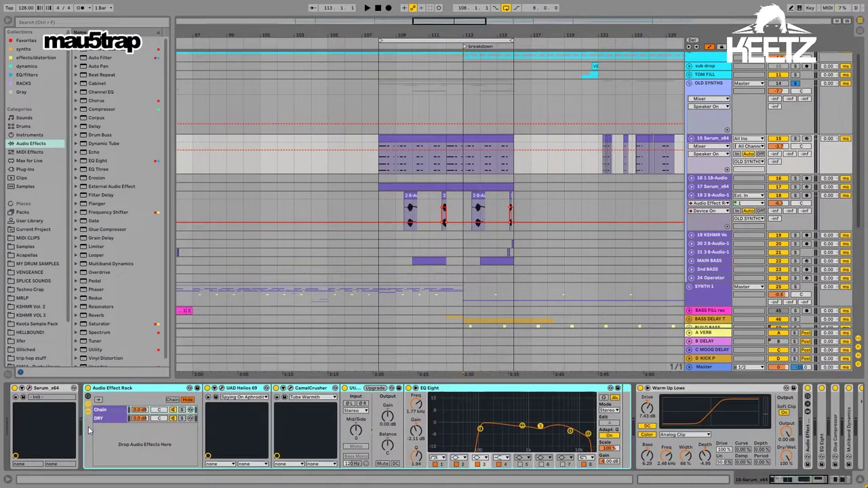
{"action": "left_click", "coordinate": [122, 410]}
{"action": "left_click", "coordinate": [112, 419]}
{"action": "left_click", "coordinate": [111, 413]}
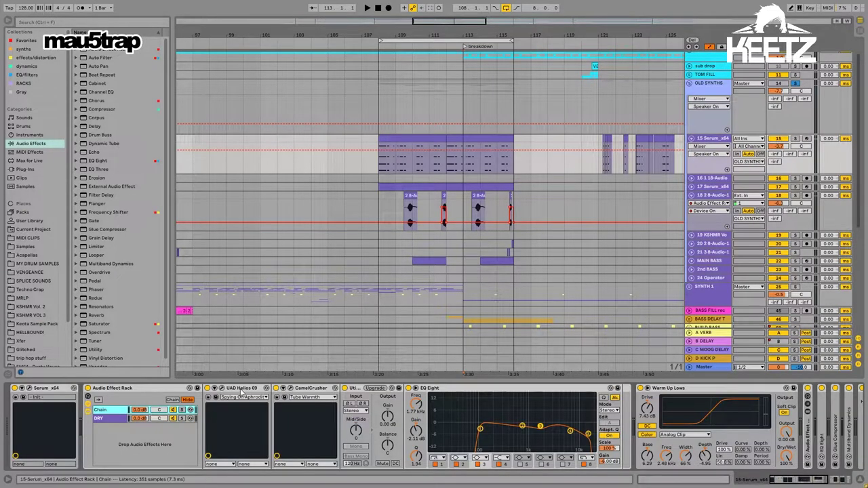
{"action": "left_click", "coordinate": [477, 391]}
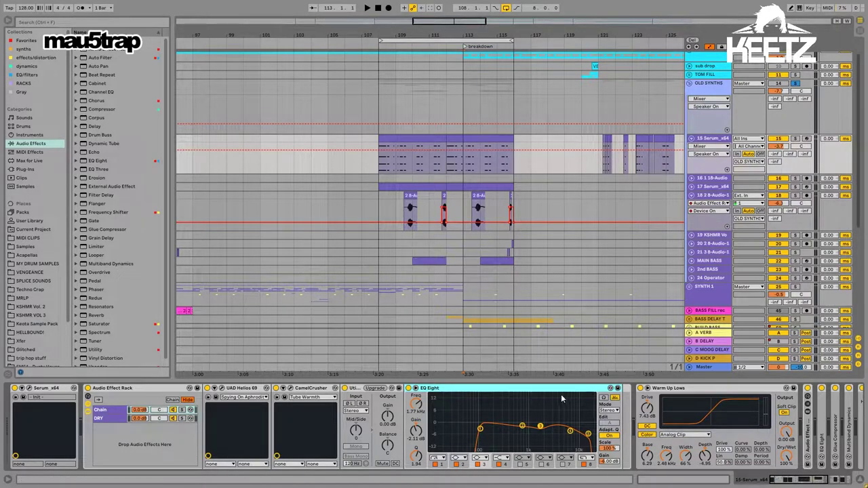
{"action": "double_click", "coordinate": [503, 392]}
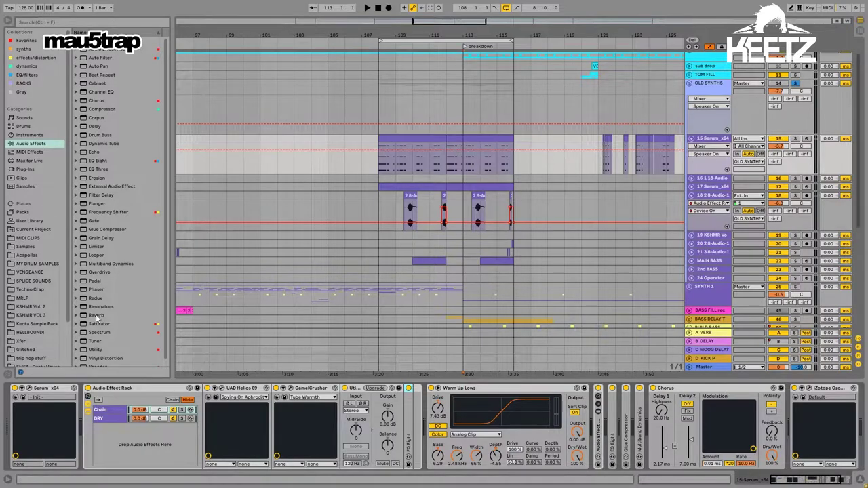
Step: Recheck the track's Serum oscillators, rack and Chorus, and collapse the Warm Up Lows and Audio Effect Rack devices
{"action": "left_click", "coordinate": [31, 396]}
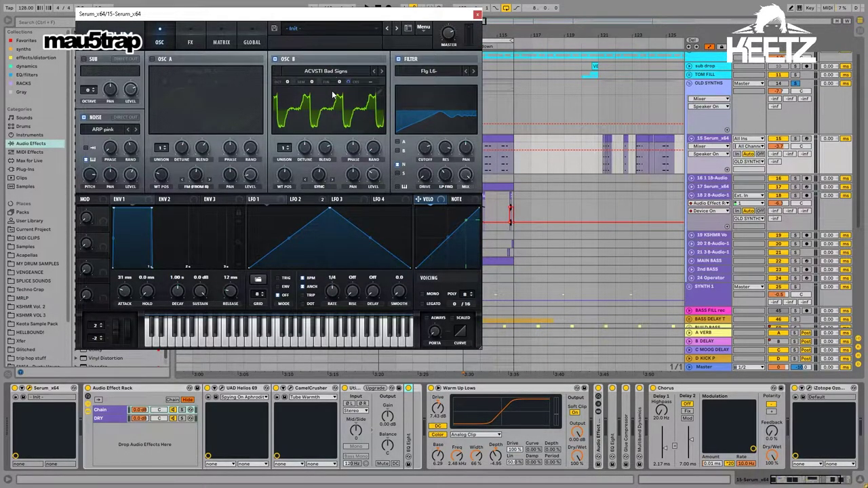
{"action": "left_click", "coordinate": [148, 391]}
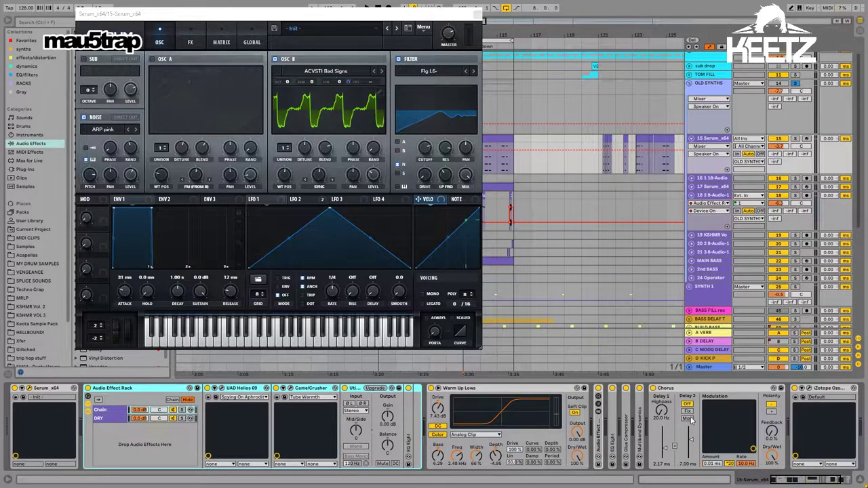
{"action": "left_click", "coordinate": [687, 390]}
{"action": "left_click", "coordinate": [478, 15]}
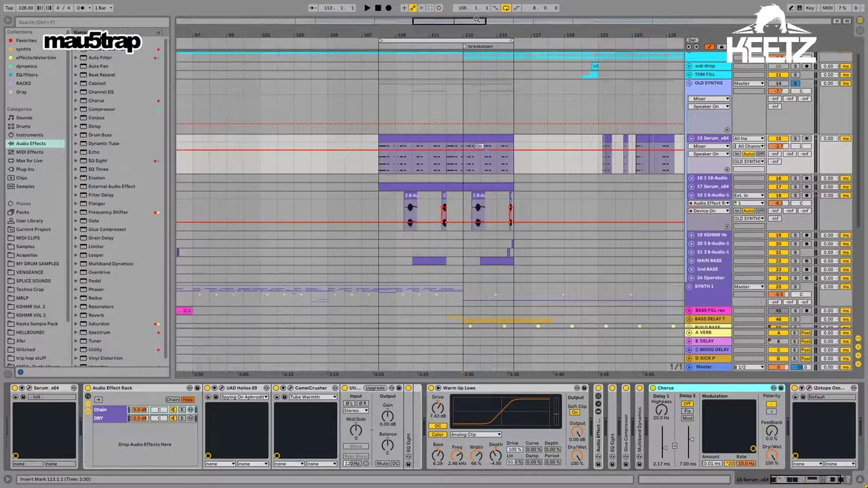
{"action": "double_click", "coordinate": [489, 389]}
{"action": "double_click", "coordinate": [138, 389]}
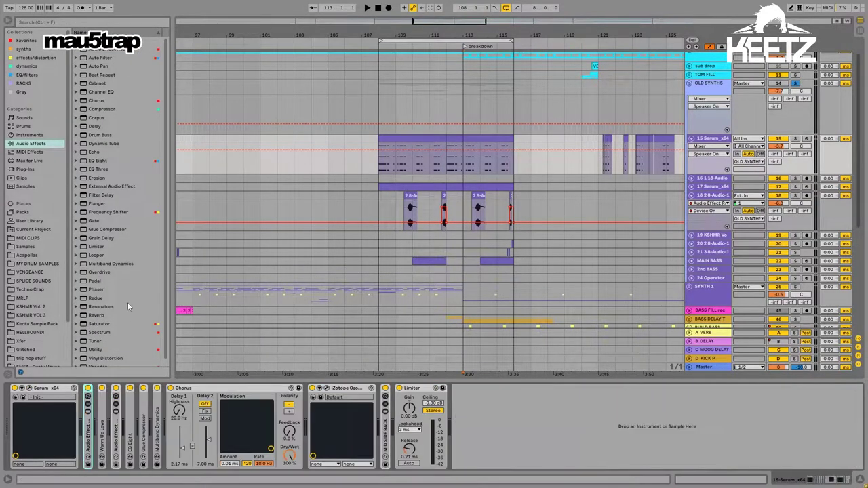
Step: Unfold and solo the 17 Serum_x64 track and play it from bar 108
{"action": "left_click", "coordinate": [378, 182]}
{"action": "left_click", "coordinate": [709, 186]}
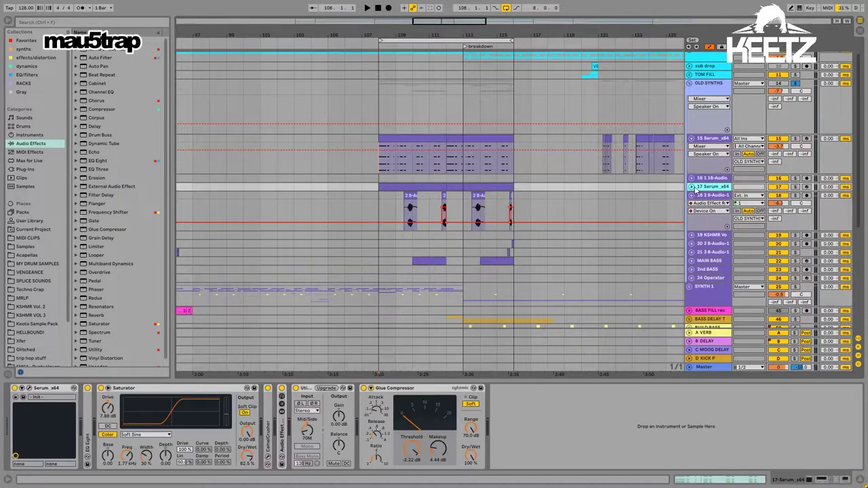
{"action": "left_click", "coordinate": [693, 187]}
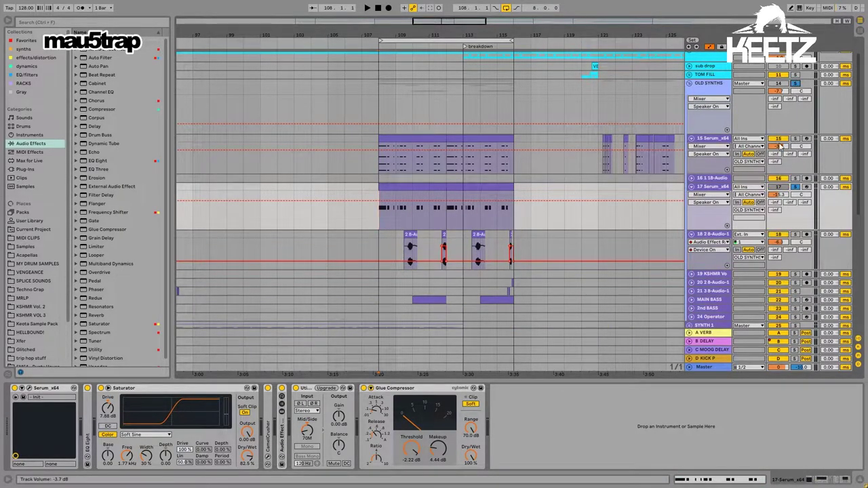
{"action": "key", "text": "space"}
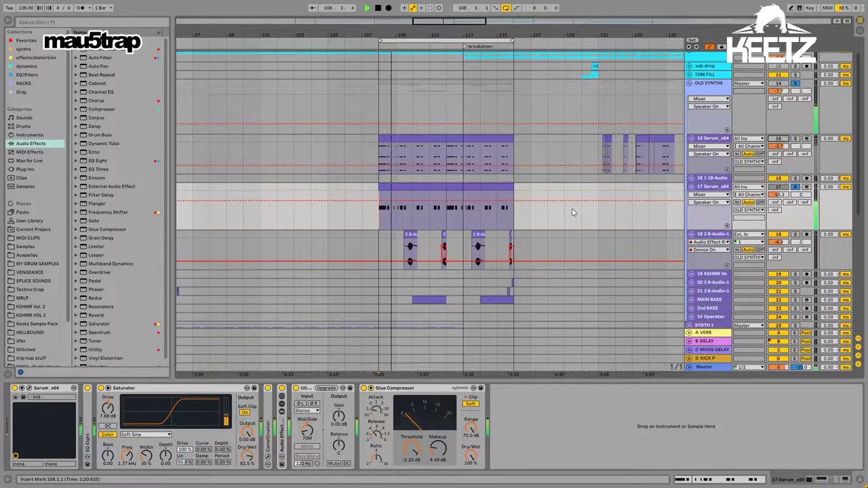
{"action": "key", "text": "space"}
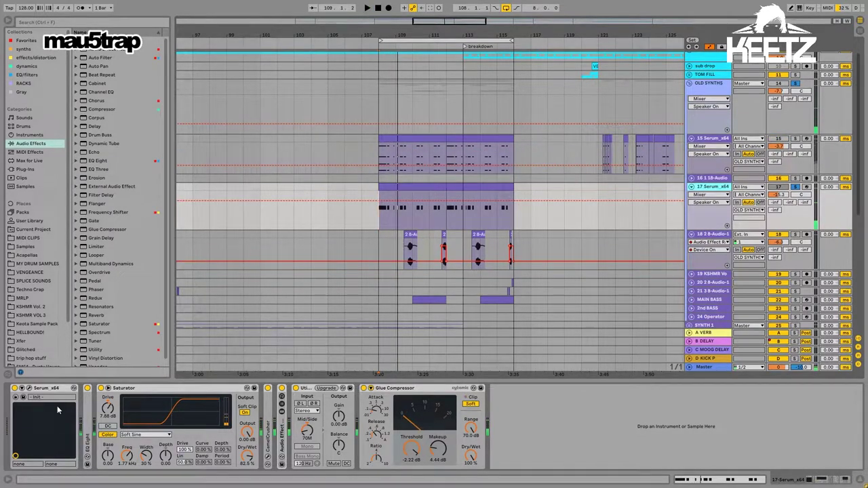
Step: Open the Serum patch on the 17 Serum_x64 track and inspect its oscillators and effects page
{"action": "left_click", "coordinate": [24, 397]}
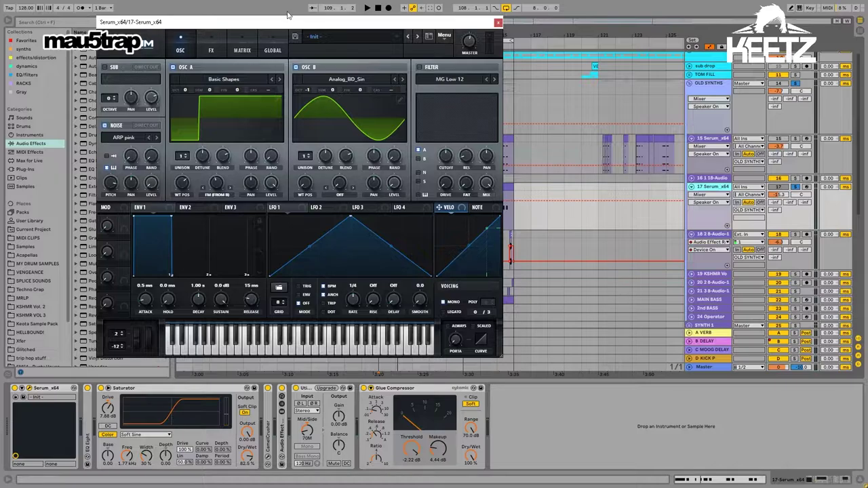
{"action": "left_click", "coordinate": [210, 49]}
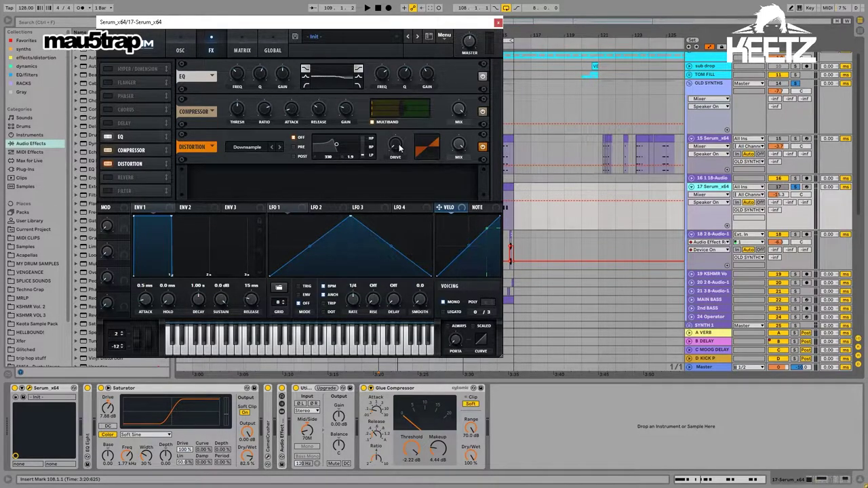
Step: Close the Serum patch and expand the Saturator and CamelCrusher devices on the 17 Serum_x64 track
{"action": "left_click", "coordinate": [499, 25]}
{"action": "double_click", "coordinate": [173, 388]}
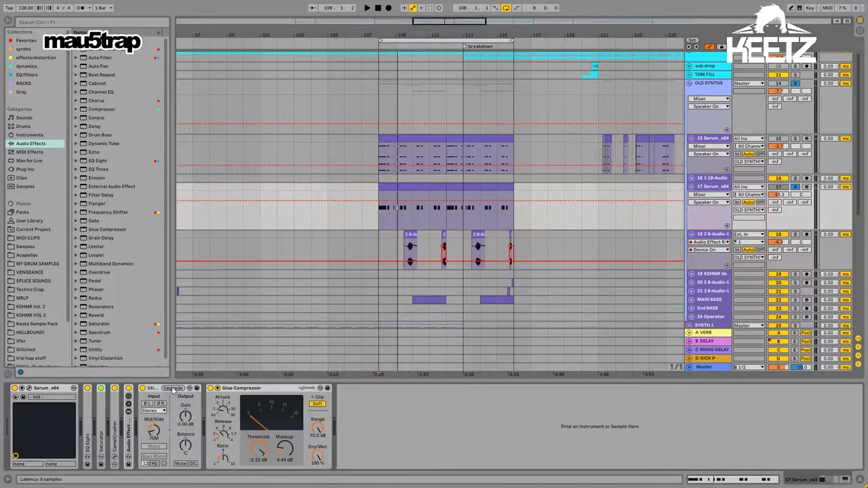
{"action": "double_click", "coordinate": [101, 407]}
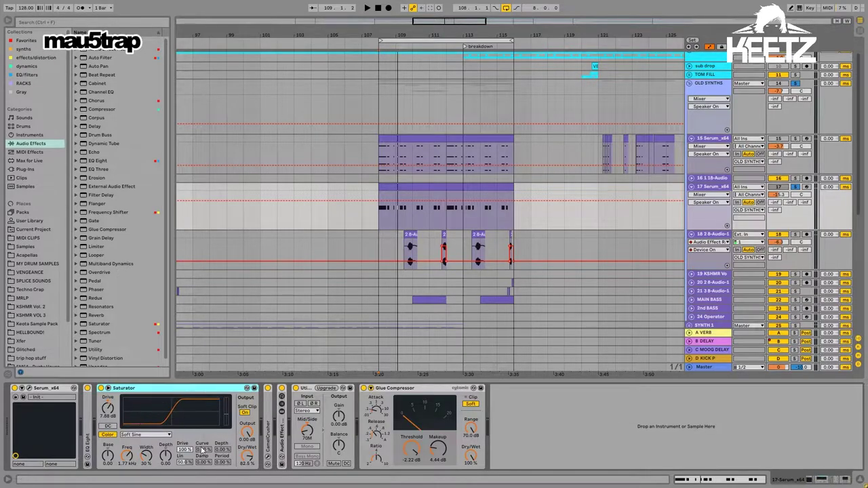
{"action": "double_click", "coordinate": [276, 406]}
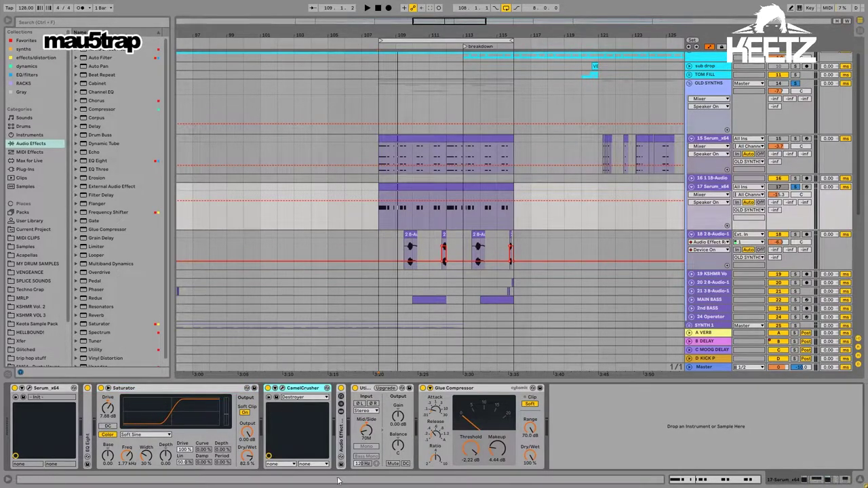
Step: Expand the Audio Effect Rack's chain, show its Compressor sidechain settings, collapse the rack and select the Glue Compressor
{"action": "double_click", "coordinate": [340, 435]}
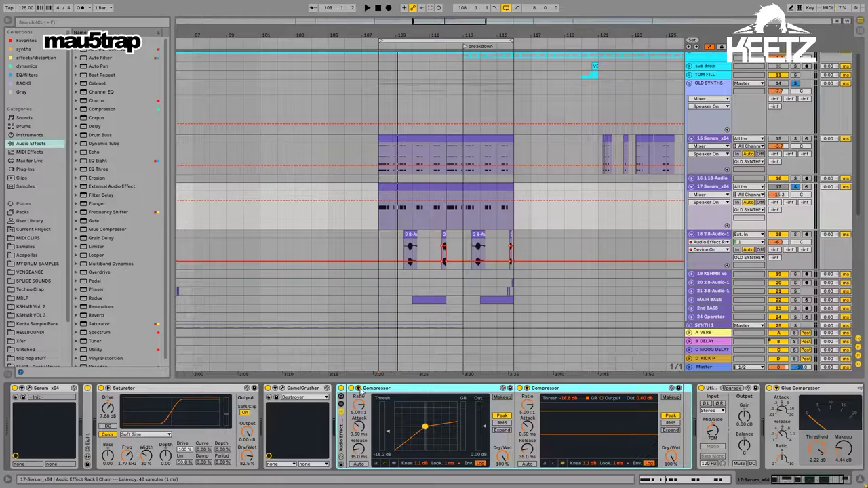
{"action": "left_click", "coordinate": [358, 388]}
{"action": "left_click", "coordinate": [603, 389]}
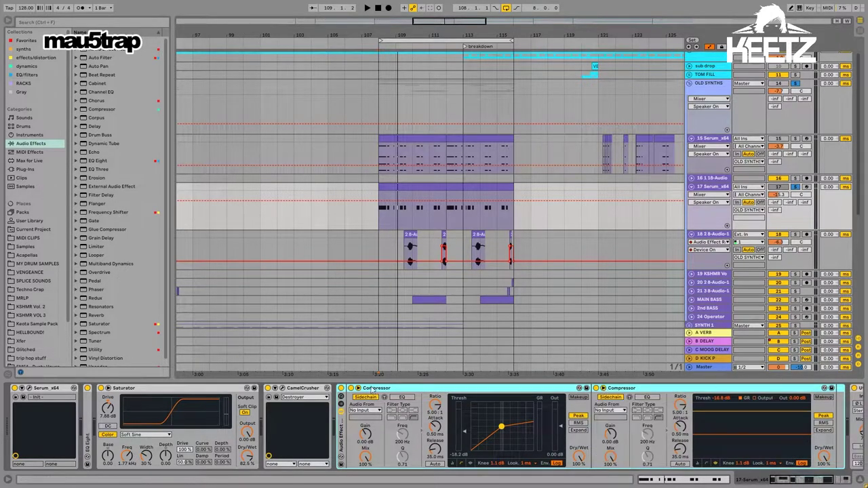
{"action": "key", "text": "Delete"}
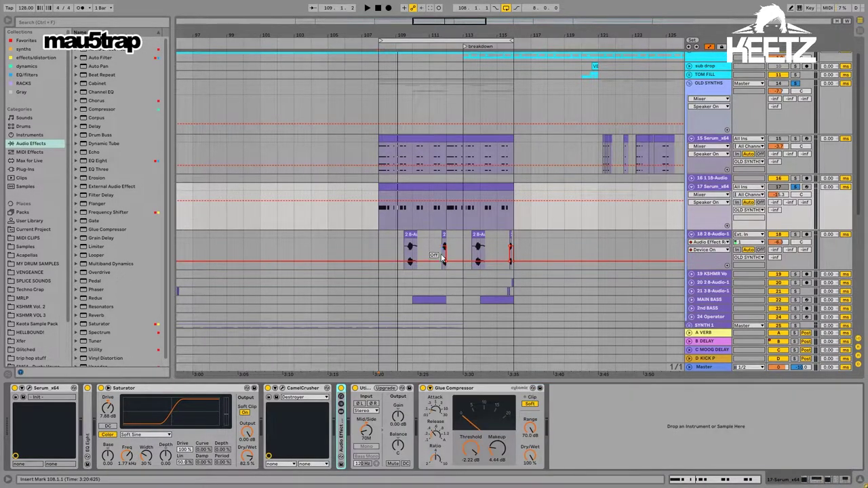
{"action": "left_click", "coordinate": [517, 432]}
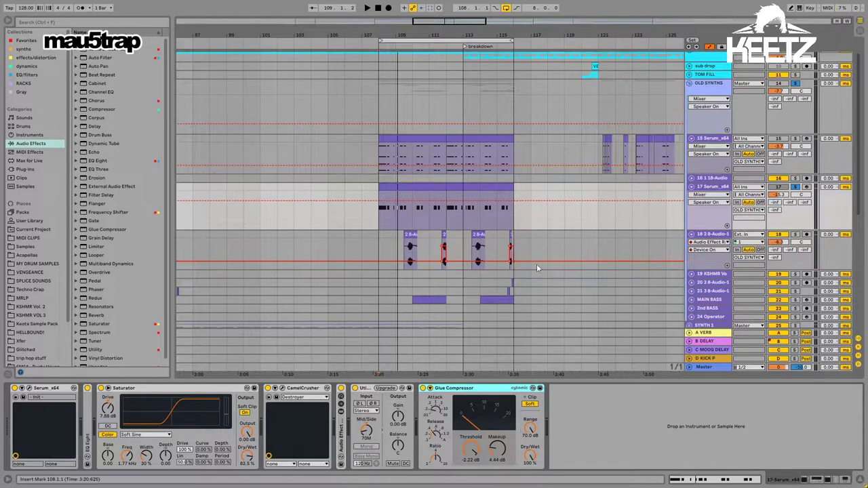
Step: Select the 18 2 8-Audio-1 track and solo it within the OLD SYNTHS group
{"action": "scroll", "coordinate": [670, 191], "scroll_direction": "down", "scroll_amount": 2}
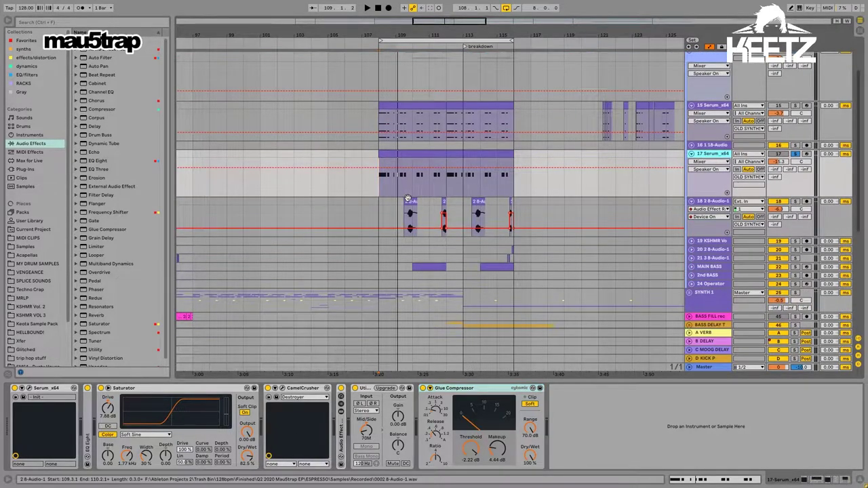
{"action": "left_click", "coordinate": [724, 201]}
{"action": "left_click", "coordinate": [797, 202]}
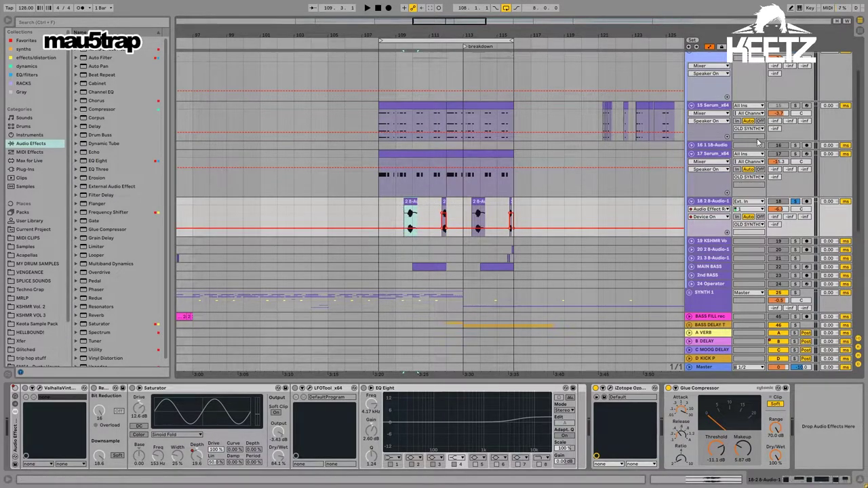
{"action": "scroll", "coordinate": [796, 158], "scroll_direction": "up", "scroll_amount": 1}
{"action": "scroll", "coordinate": [795, 115], "scroll_direction": "up", "scroll_amount": 2}
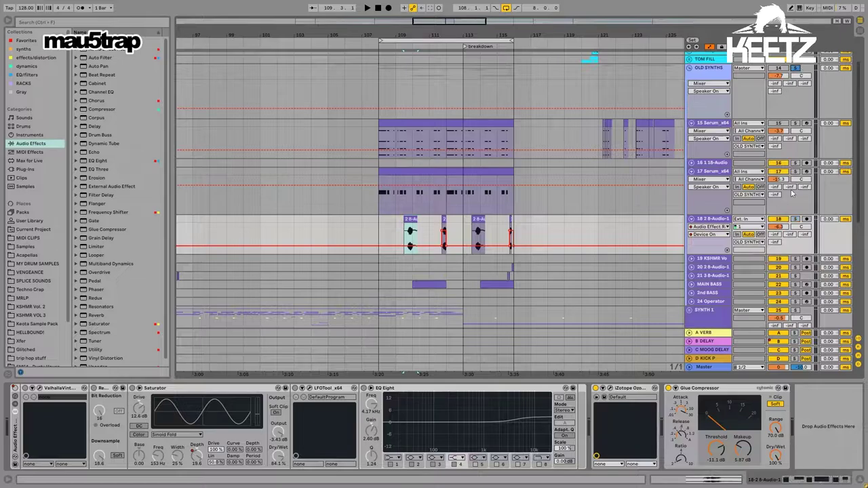
{"action": "left_click", "coordinate": [797, 220]}
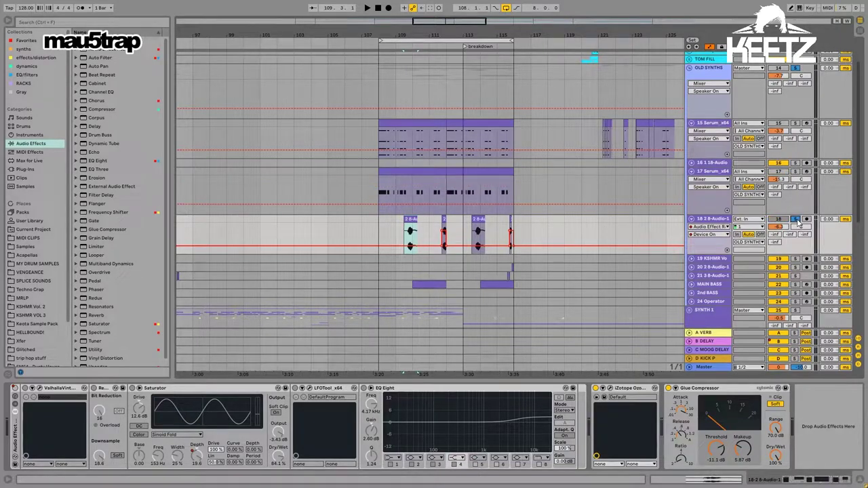
Step: Play the soloed audio track's clips, starting from the first one at bar 109.3
{"action": "left_click", "coordinate": [408, 219]}
{"action": "key", "text": "space"}
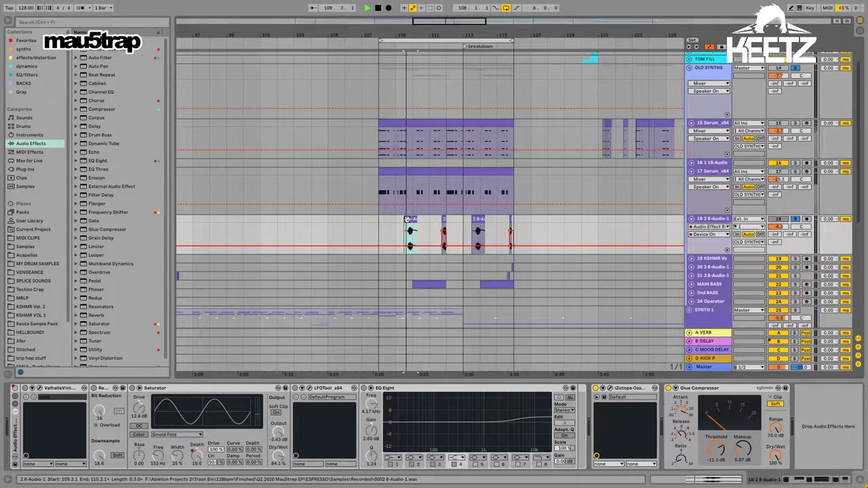
{"action": "left_click", "coordinate": [445, 219]}
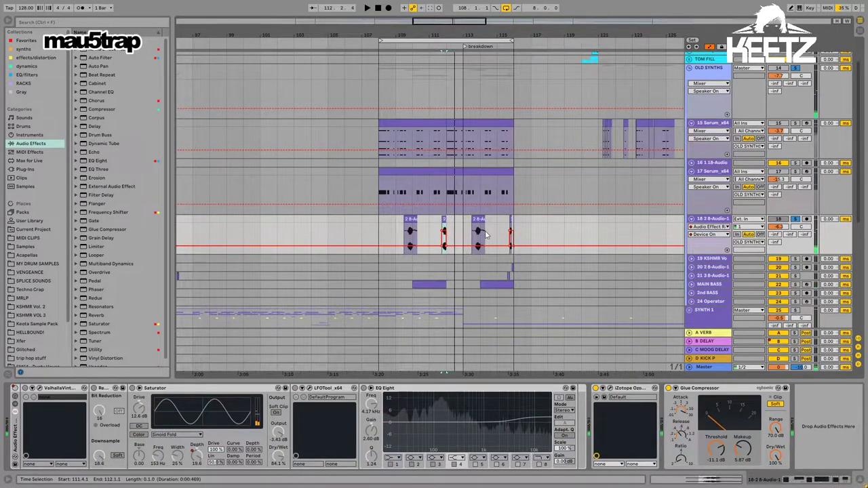
{"action": "key", "text": "space"}
Step: Highlight the audio track's bars 111 to 113, followed by its whole run of clips from bar 108
{"action": "left_click_drag", "start_coordinate": [444, 224], "coordinate": [463, 223]}
{"action": "left_click", "coordinate": [462, 224]}
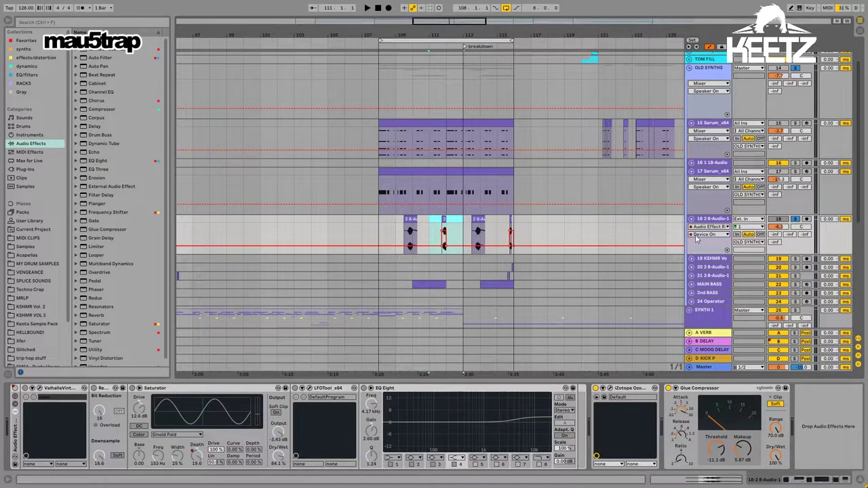
{"action": "left_click", "coordinate": [713, 219]}
{"action": "left_click_drag", "start_coordinate": [379, 219], "coordinate": [534, 220]}
{"action": "left_click", "coordinate": [515, 222]}
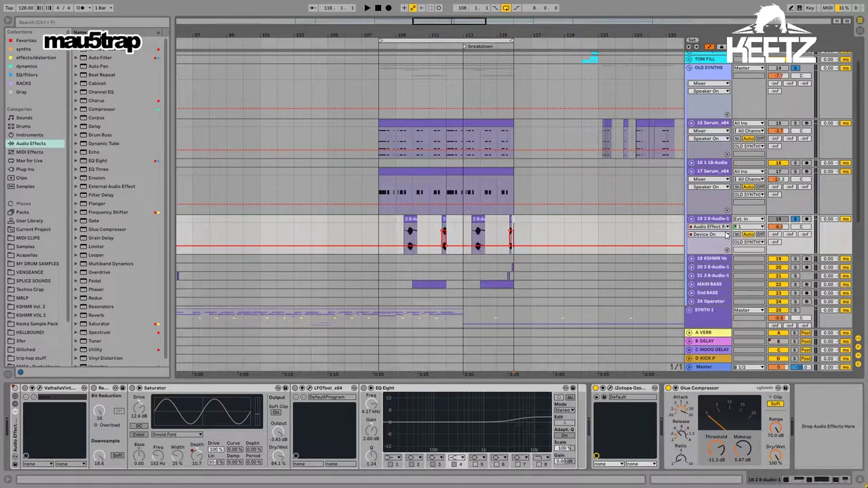
{"action": "left_click", "coordinate": [725, 223]}
Step: Open the ValhallaVintageVerb plug-in on the audio track to view its settings, and close it
{"action": "left_click", "coordinate": [26, 394]}
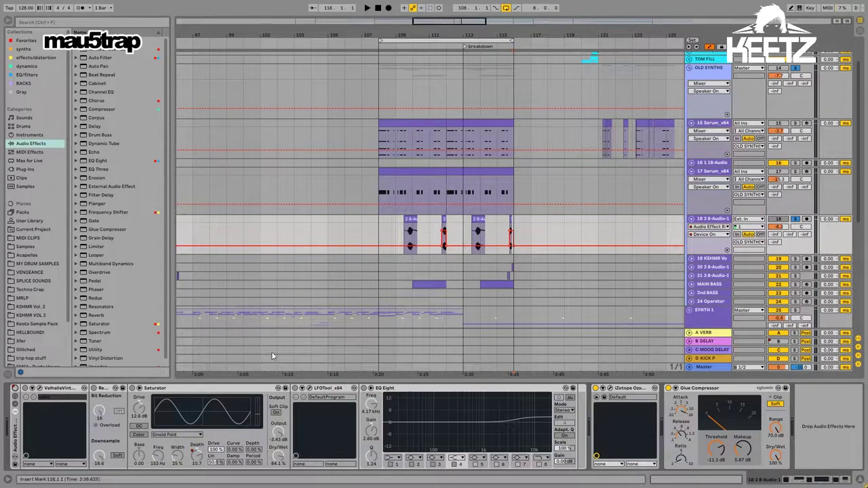
{"action": "left_click", "coordinate": [68, 389]}
{"action": "left_click", "coordinate": [39, 388]}
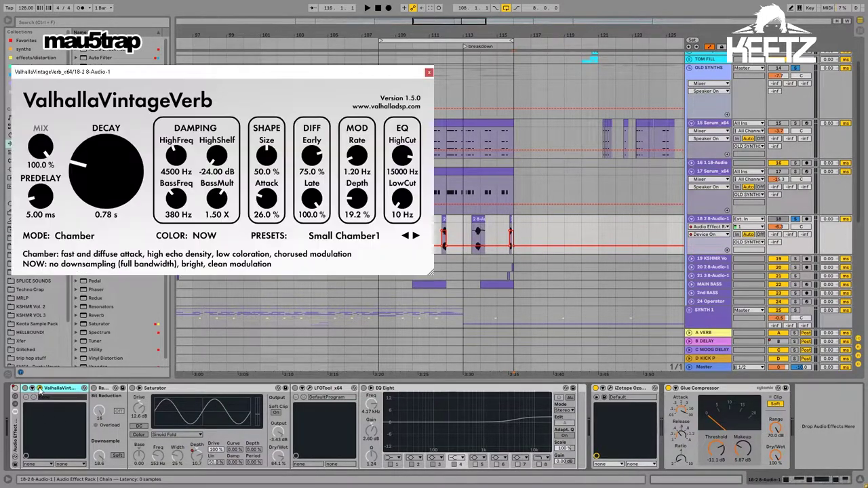
{"action": "left_click", "coordinate": [40, 389]}
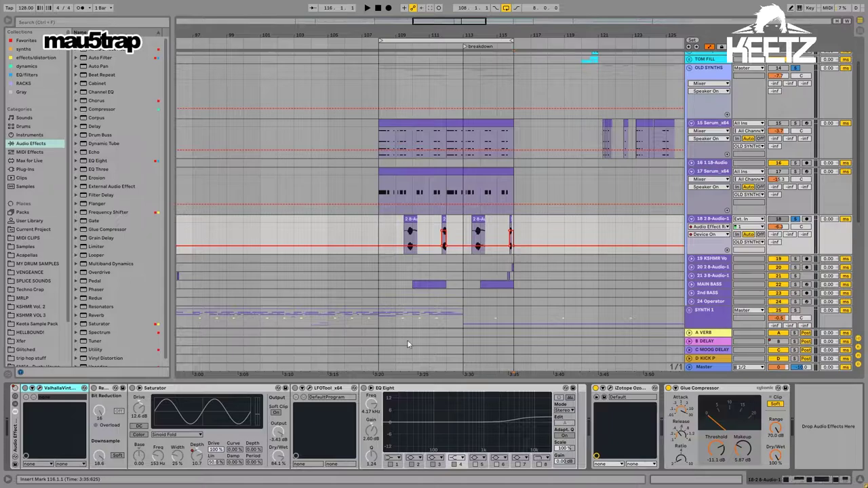
Step: Select the Redux device and show the automation of the Saturator's Depth on the audio track
{"action": "left_click", "coordinate": [105, 389]}
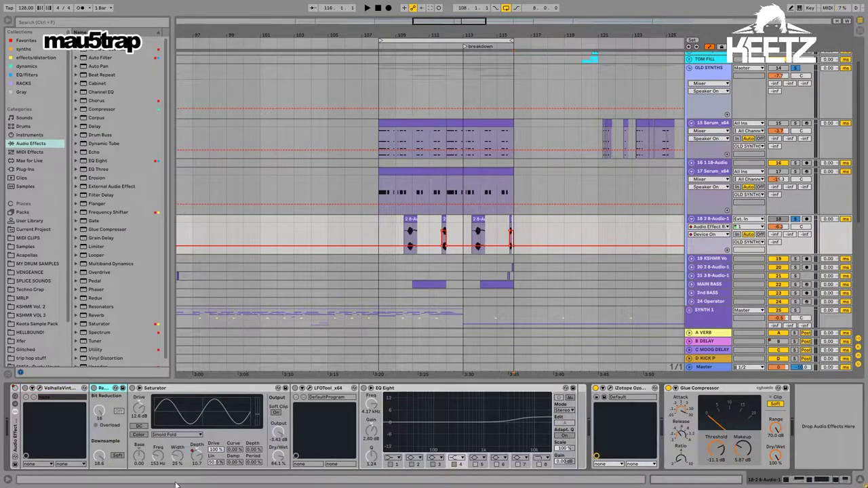
{"action": "right_click", "coordinate": [196, 455]}
{"action": "left_click", "coordinate": [235, 341]}
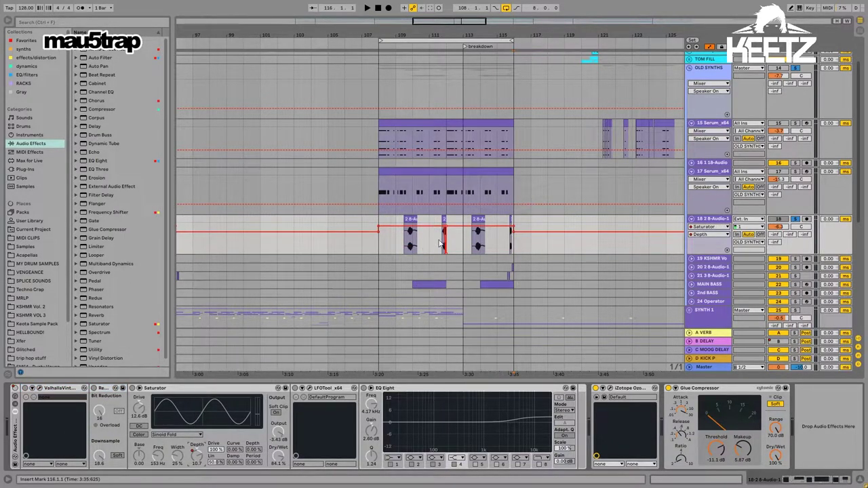
Step: View the LFOTool and iZotope Ozone 7 Imager settings on the audio track, closing each plug-in
{"action": "left_click", "coordinate": [302, 388]}
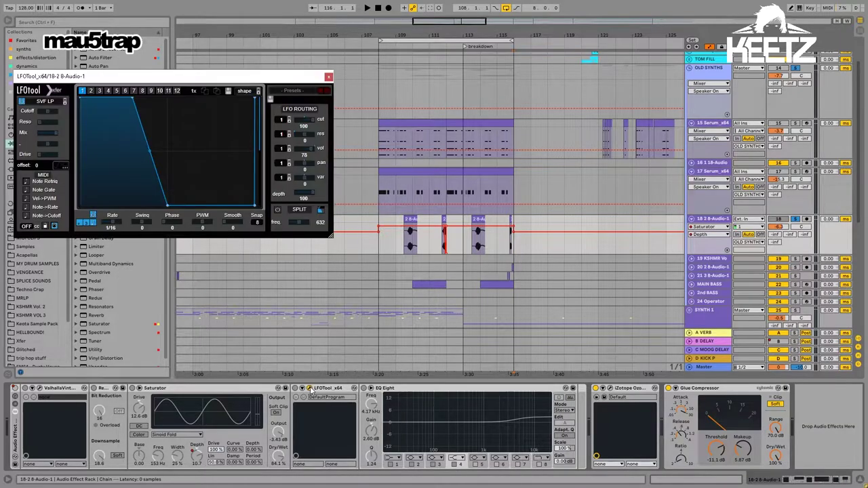
{"action": "left_click", "coordinate": [328, 77]}
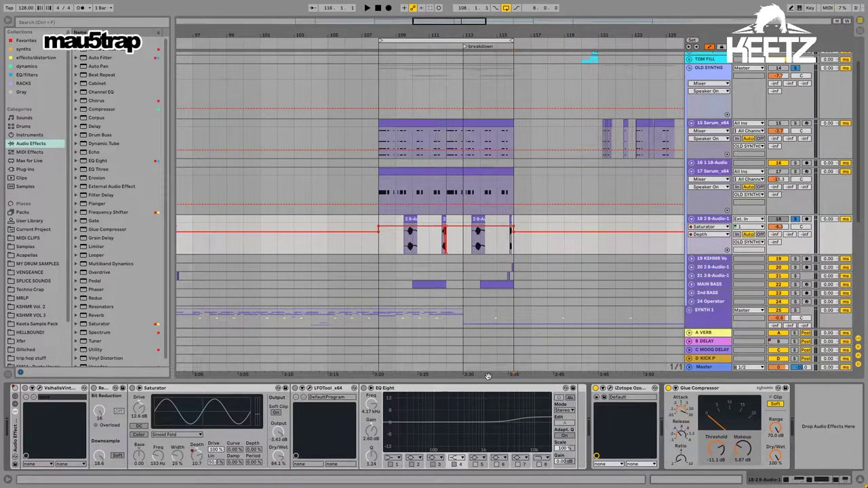
{"action": "left_click", "coordinate": [611, 391]}
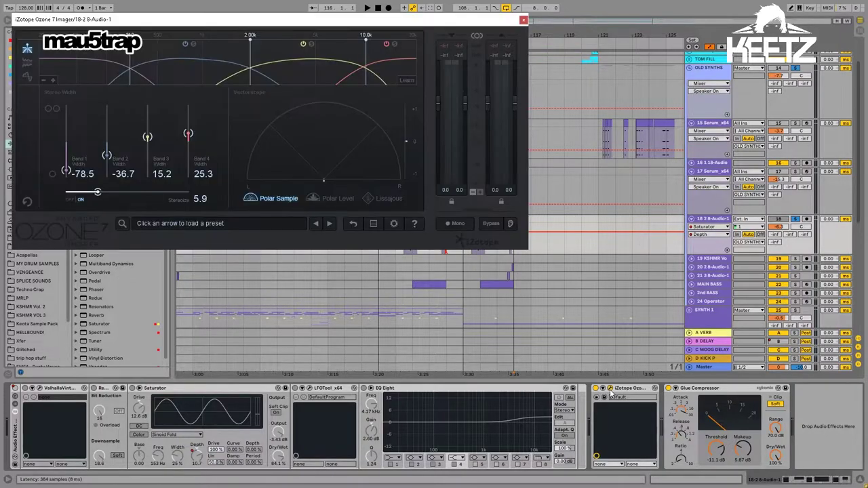
{"action": "left_click", "coordinate": [611, 392]}
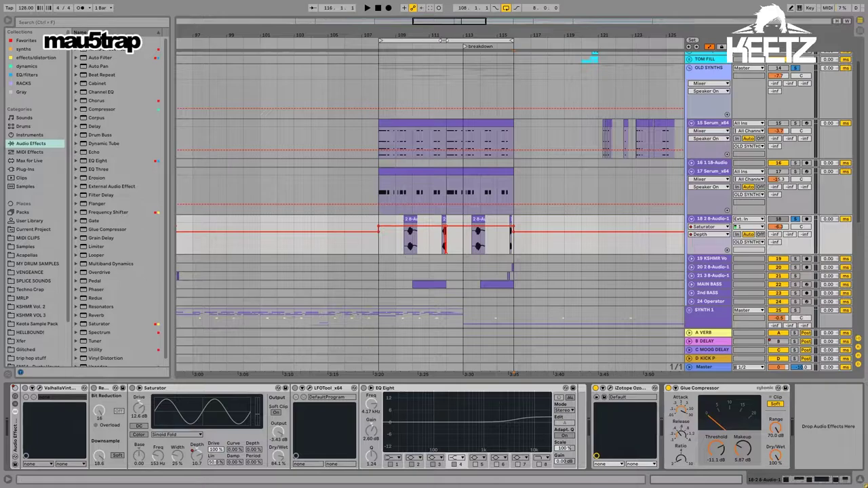
Step: Unsolo the 18 2 8-Audio-1 track, and select and unfold the MAIN BASS track
{"action": "left_click_drag", "start_coordinate": [444, 36], "coordinate": [482, 23]}
{"action": "scroll", "coordinate": [588, 211], "scroll_direction": "down", "scroll_amount": 1}
{"action": "left_click", "coordinate": [796, 194]}
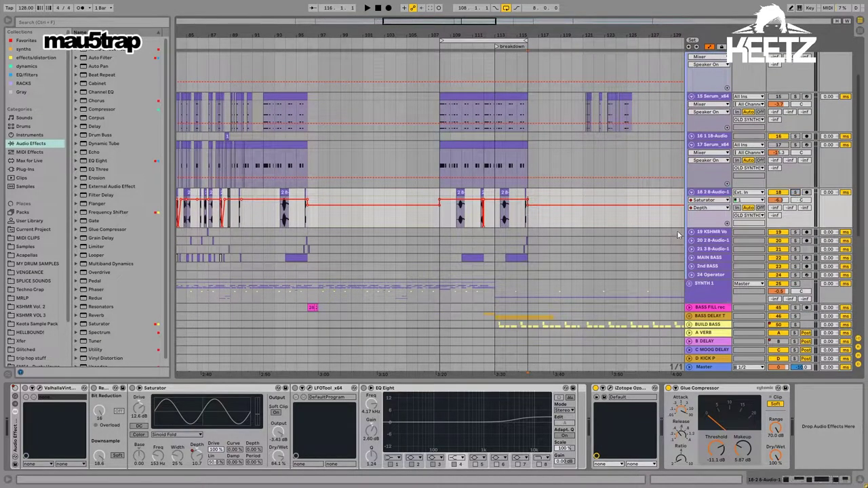
{"action": "left_click", "coordinate": [710, 257]}
{"action": "left_click", "coordinate": [691, 261]}
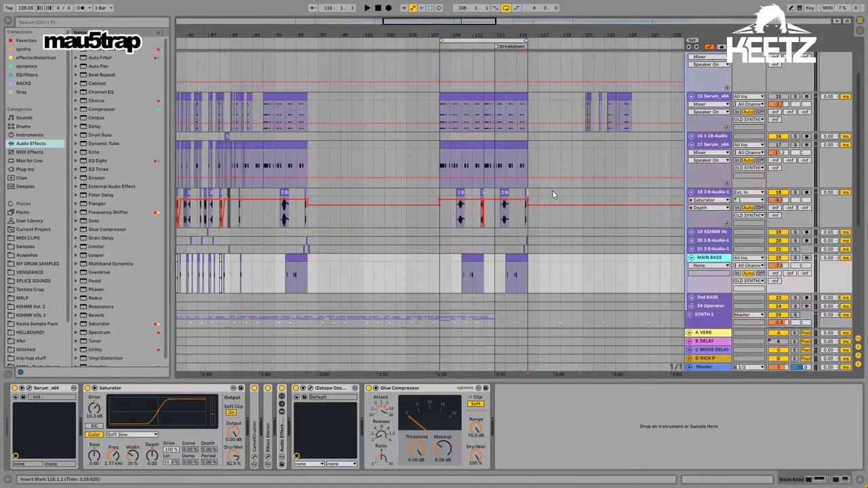
Step: Select the 17 Serum_x64 track, trace its clip over bars 108 to 116, and reselect MAIN BASS
{"action": "scroll", "coordinate": [668, 256], "scroll_direction": "up", "scroll_amount": 1}
{"action": "left_click", "coordinate": [723, 162]}
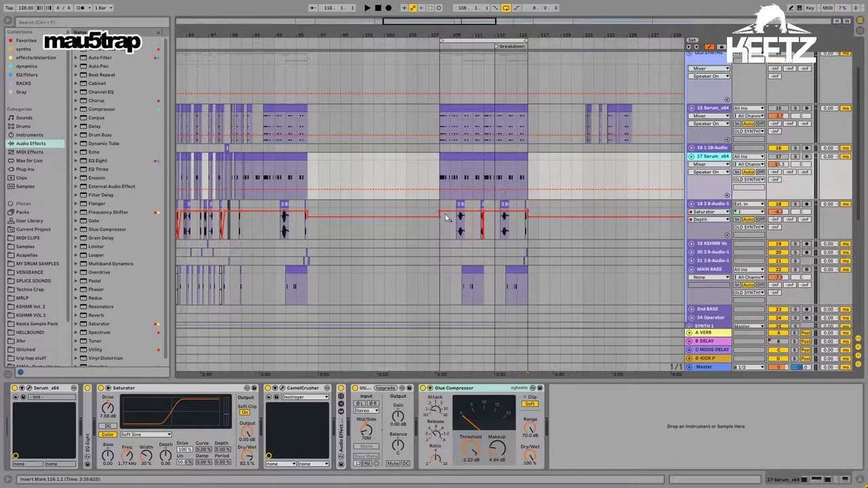
{"action": "left_click_drag", "start_coordinate": [442, 175], "coordinate": [530, 168]}
{"action": "left_click", "coordinate": [530, 168]}
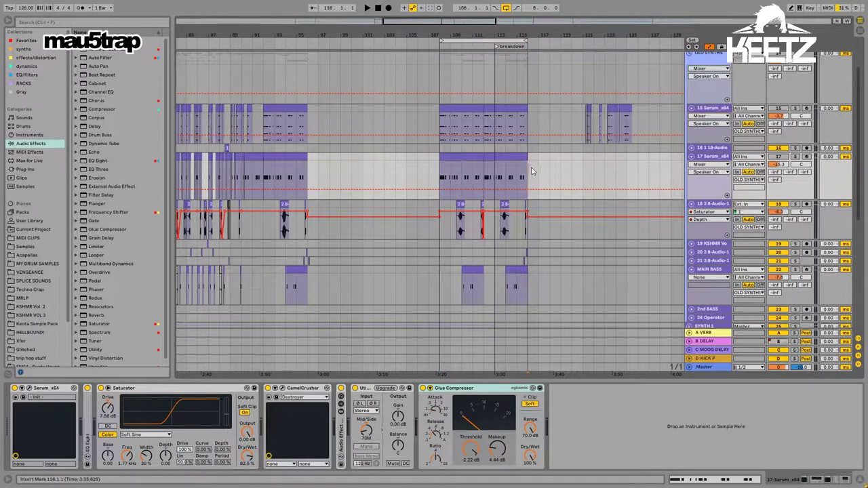
{"action": "left_click", "coordinate": [712, 270]}
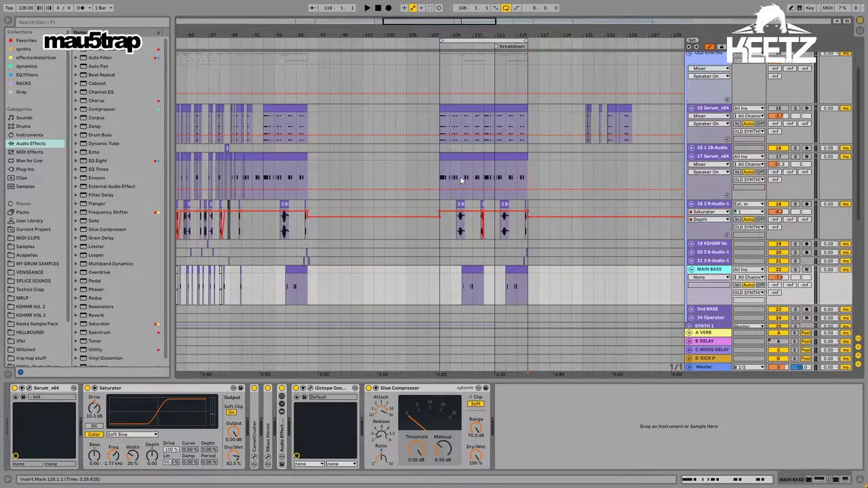
Step: Mark the two halves of the 17 Serum_x64 clip on either side of bar 112
{"action": "left_click_drag", "start_coordinate": [442, 174], "coordinate": [485, 177]}
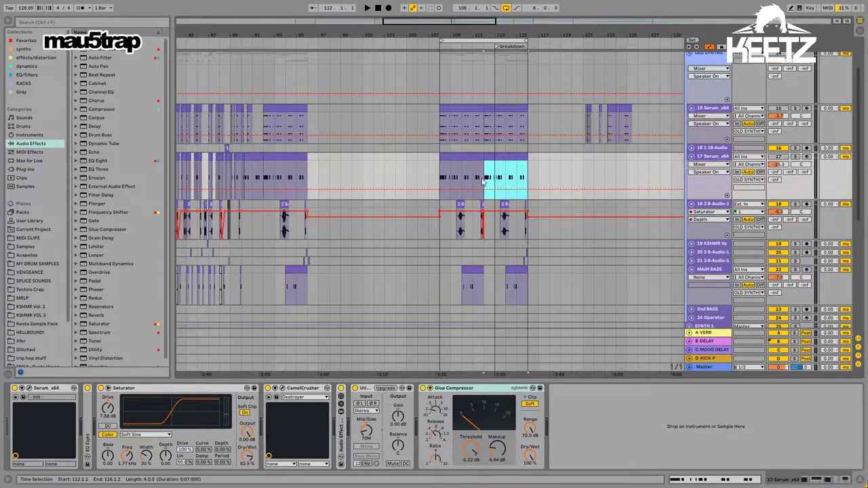
{"action": "left_click", "coordinate": [486, 171]}
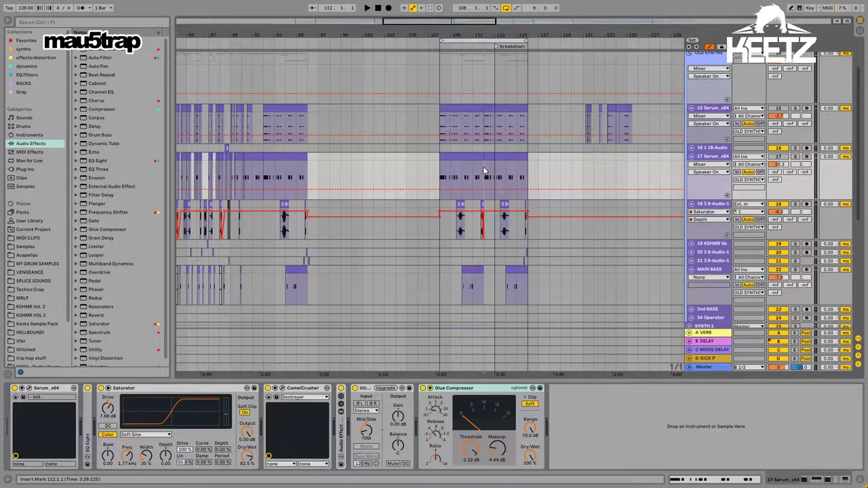
{"action": "left_click_drag", "start_coordinate": [486, 171], "coordinate": [534, 174]}
{"action": "left_click", "coordinate": [534, 174]}
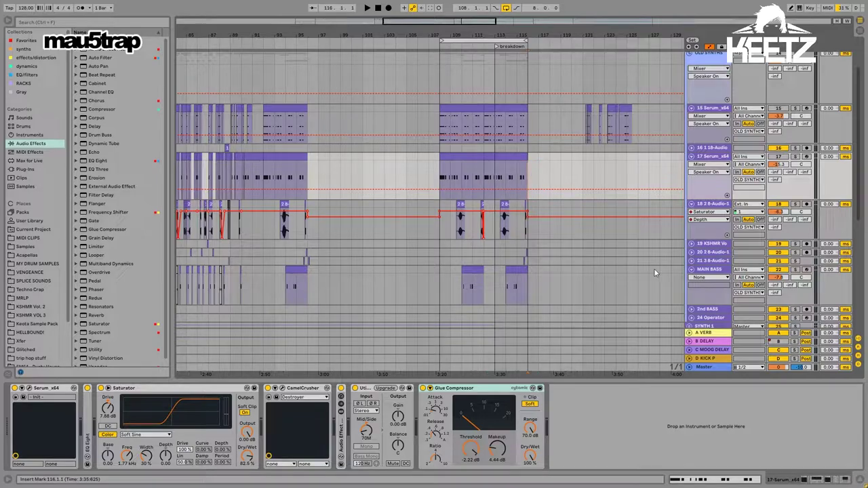
Step: Highlight bars 108 to 116 of the 17 Serum_x64 clip and compare its device chain with MAIN BASS's
{"action": "left_click", "coordinate": [707, 270]}
{"action": "left_click_drag", "start_coordinate": [441, 175], "coordinate": [529, 171]}
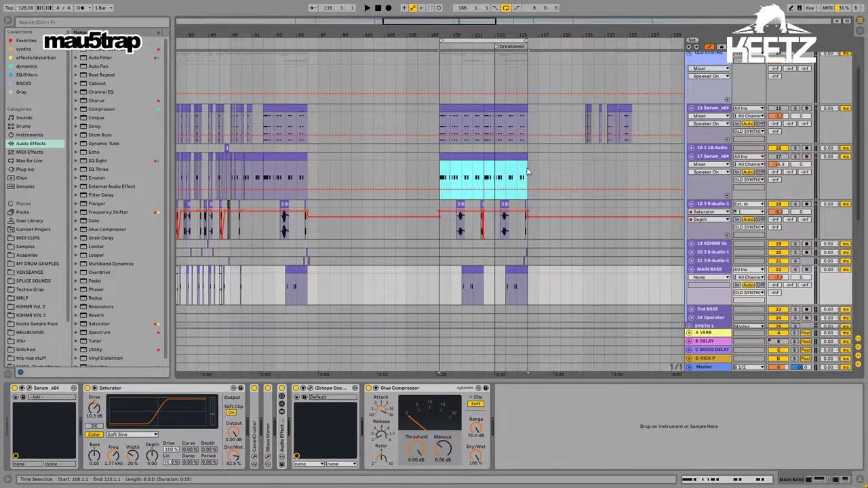
{"action": "left_click", "coordinate": [530, 171]}
{"action": "left_click", "coordinate": [704, 271]}
{"action": "left_click", "coordinate": [717, 162]}
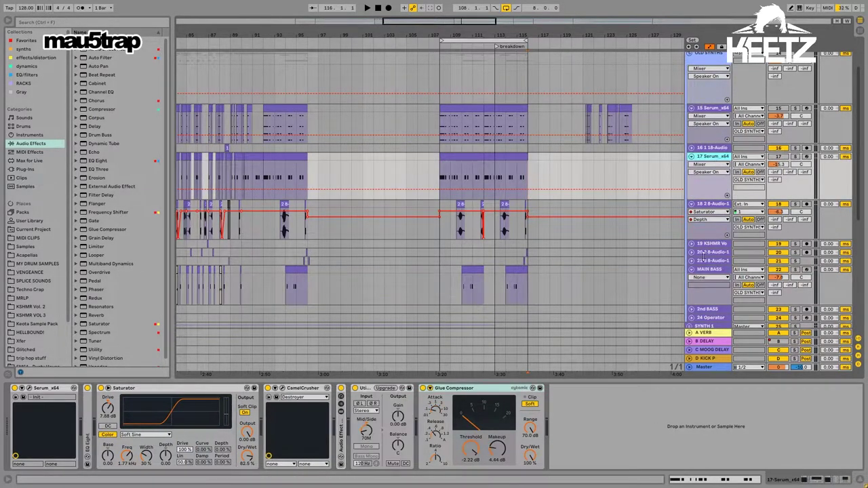
{"action": "left_click", "coordinate": [708, 271]}
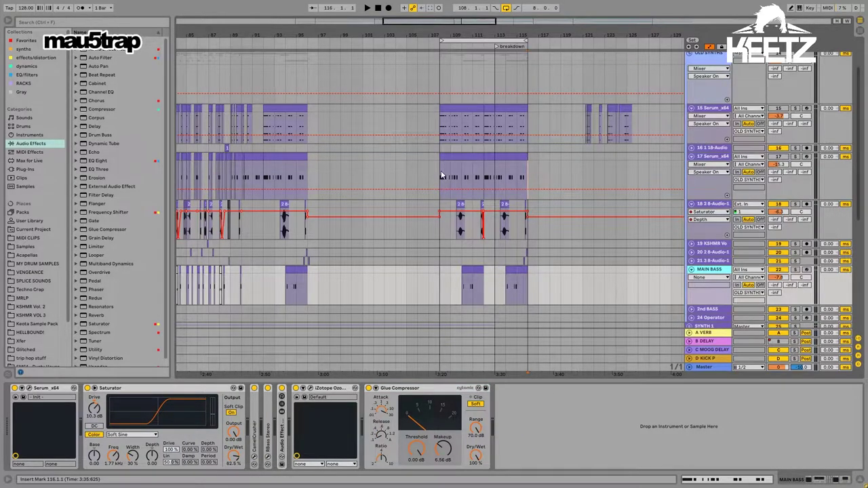
Step: Trace the second half of the 17 Serum_x64 clip, over bars 112 to 116
{"action": "left_click_drag", "start_coordinate": [442, 175], "coordinate": [497, 177]}
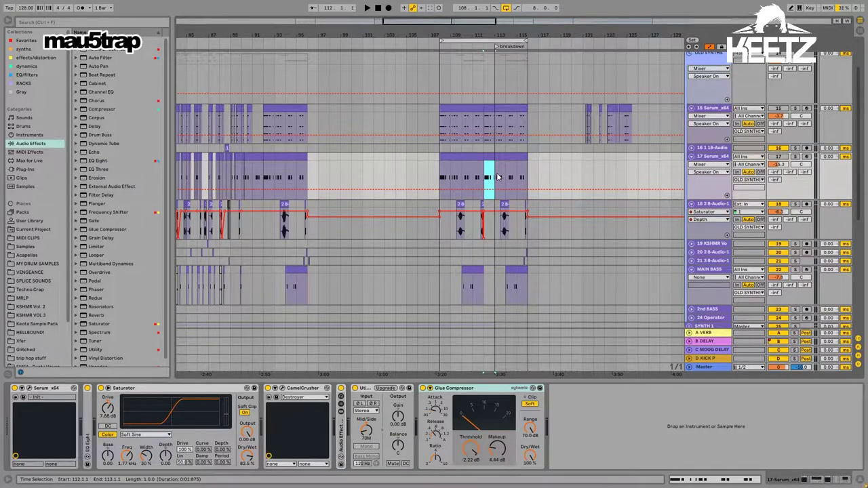
{"action": "left_click_drag", "start_coordinate": [497, 177], "coordinate": [531, 170]}
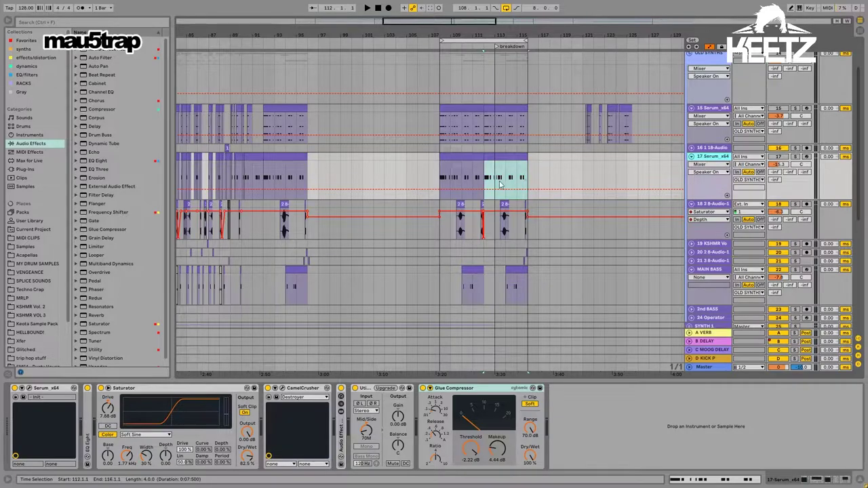
{"action": "left_click", "coordinate": [487, 178]}
{"action": "left_click_drag", "start_coordinate": [487, 178], "coordinate": [530, 177]}
{"action": "left_click", "coordinate": [530, 177]}
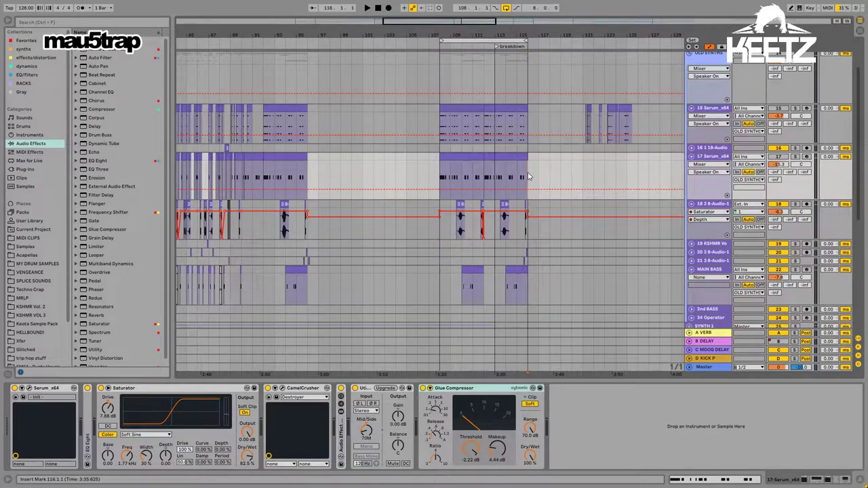
Step: Look back at MAIN BASS, and place the insert marker at bar 108 on the 17 Serum_x64 track
{"action": "left_click", "coordinate": [710, 272]}
{"action": "left_click", "coordinate": [448, 193]}
{"action": "left_click_drag", "start_coordinate": [483, 37], "coordinate": [530, 37]}
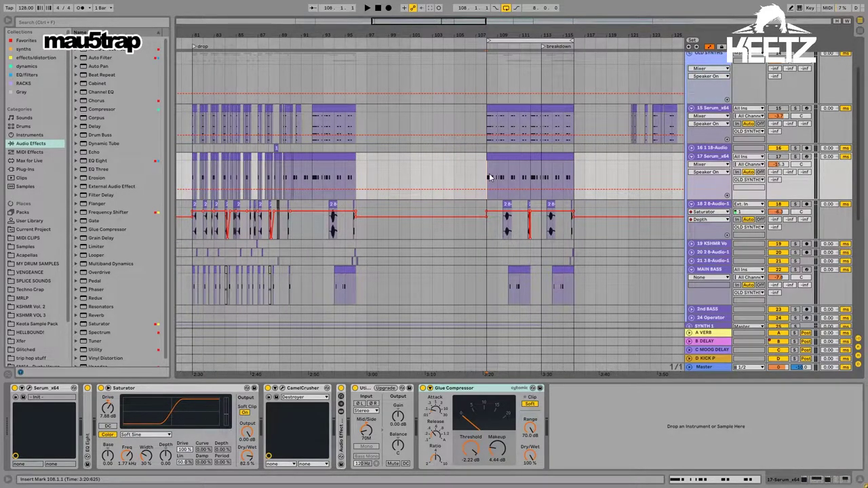
{"action": "scroll", "coordinate": [540, 188], "scroll_direction": "up", "scroll_amount": 3}
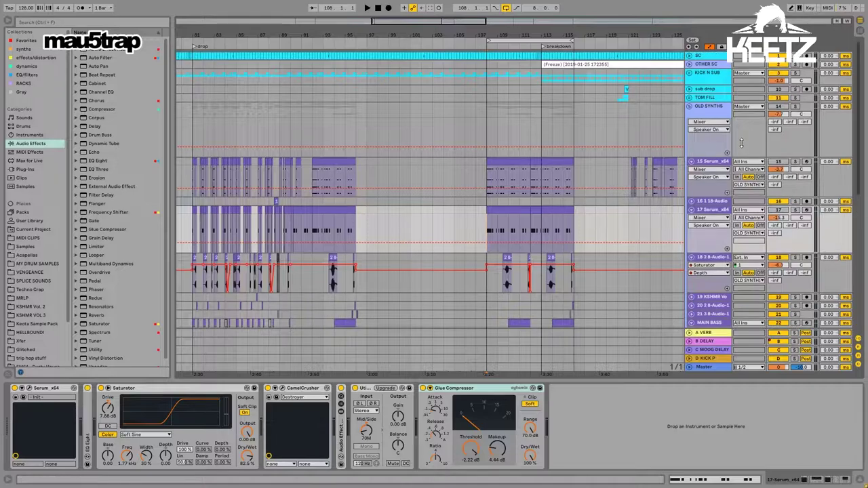
Step: Select the OLD SYNTHS group and move the eight-bar loop to the drop, over bars 81 to 89
{"action": "left_click", "coordinate": [742, 143]}
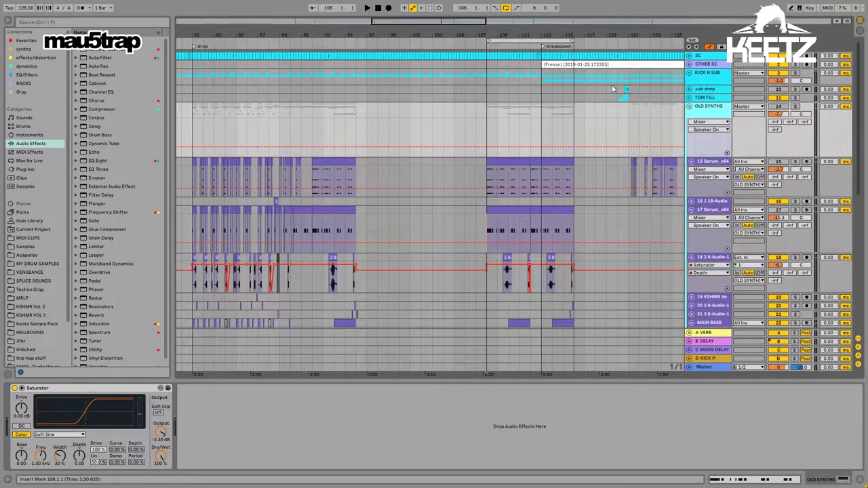
{"action": "scroll", "coordinate": [614, 89], "scroll_direction": "left", "scroll_amount": 3}
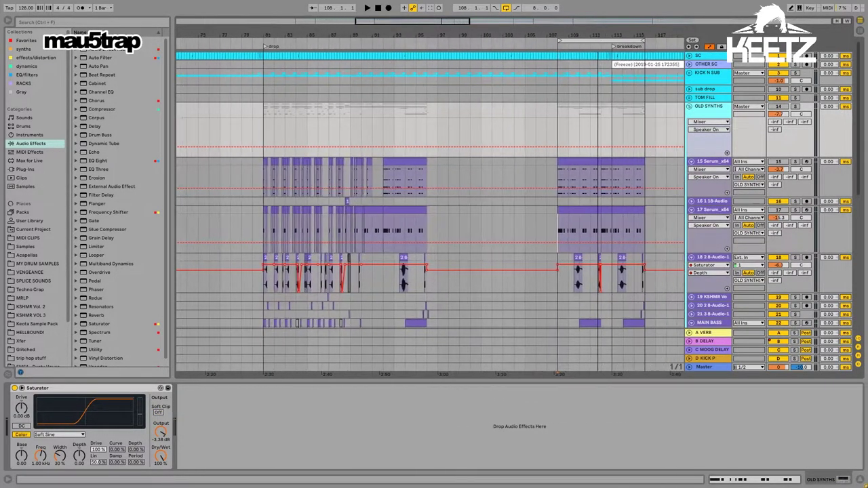
{"action": "left_click_drag", "start_coordinate": [582, 42], "coordinate": [297, 75]}
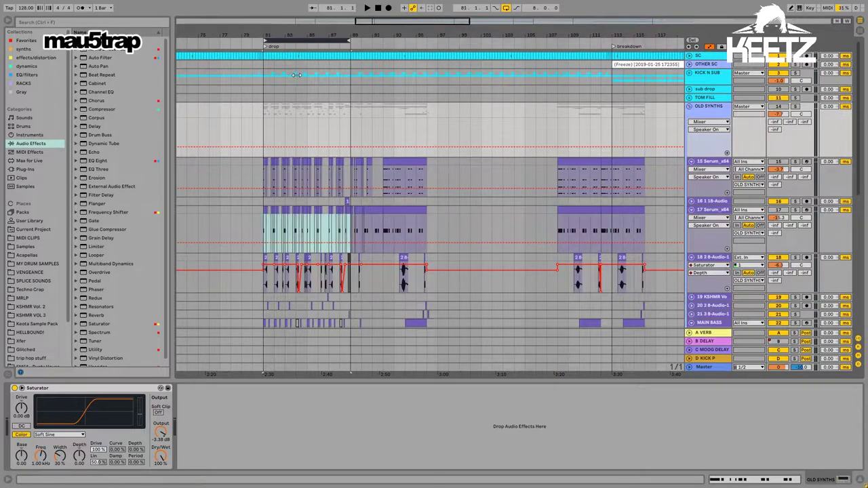
{"action": "left_click", "coordinate": [563, 131]}
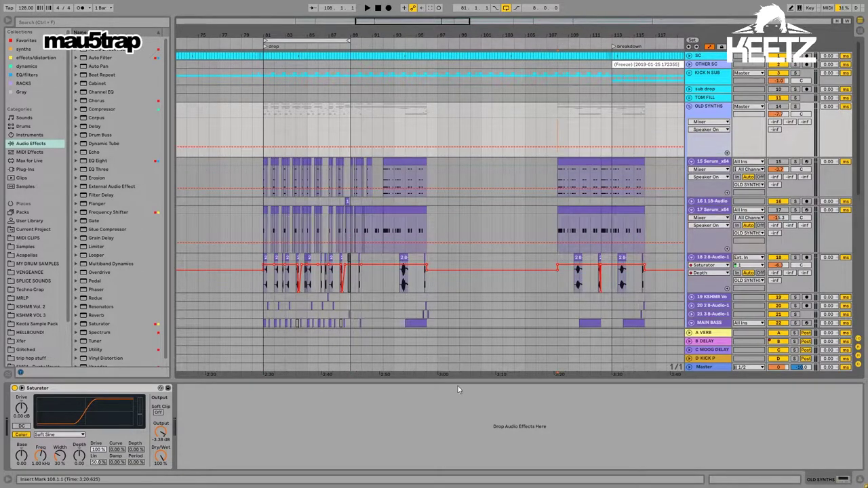
{"action": "left_click", "coordinate": [307, 42]}
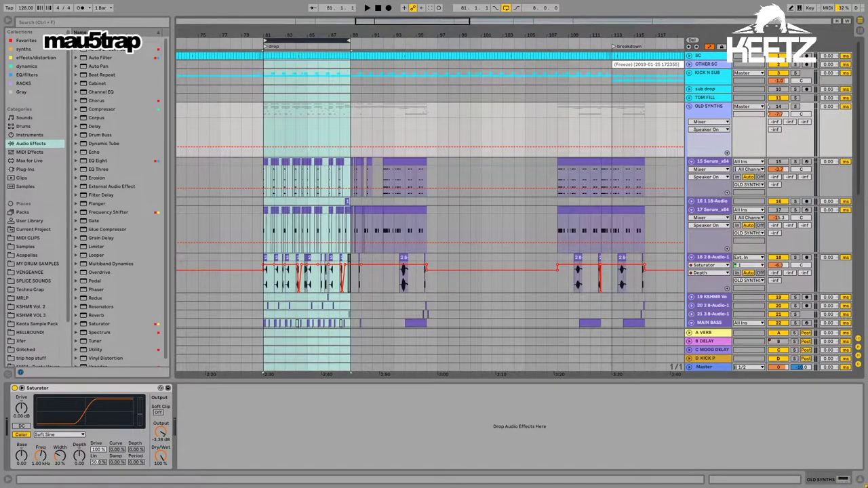
Step: Solo the OLD SYNTHS group and audition the looped drop
{"action": "left_click", "coordinate": [796, 107]}
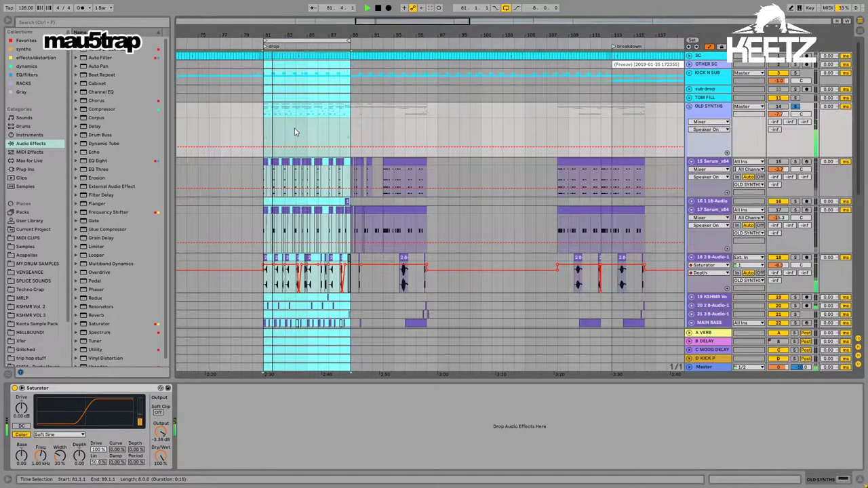
{"action": "left_click", "coordinate": [702, 405]}
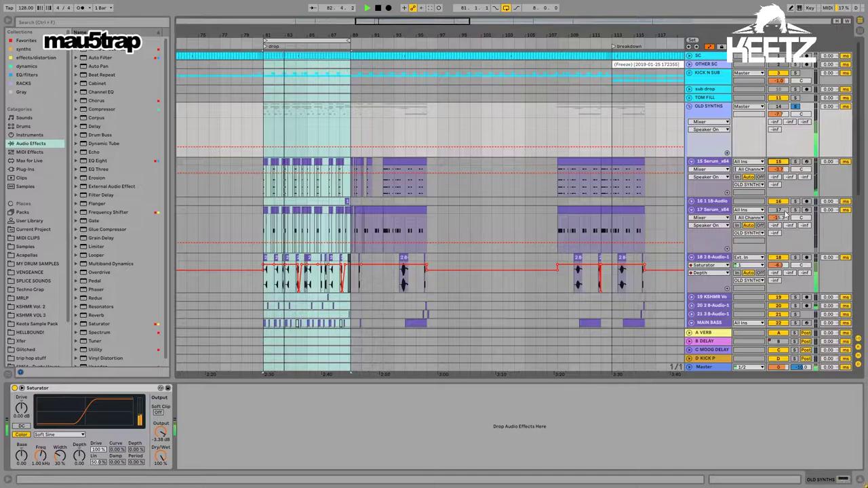
{"action": "scroll", "coordinate": [378, 205], "scroll_direction": "down", "scroll_amount": 2}
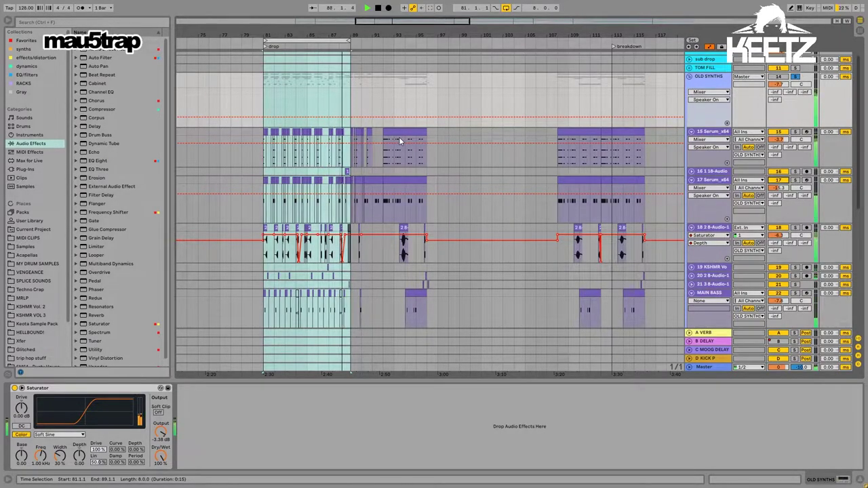
{"action": "key", "text": "space"}
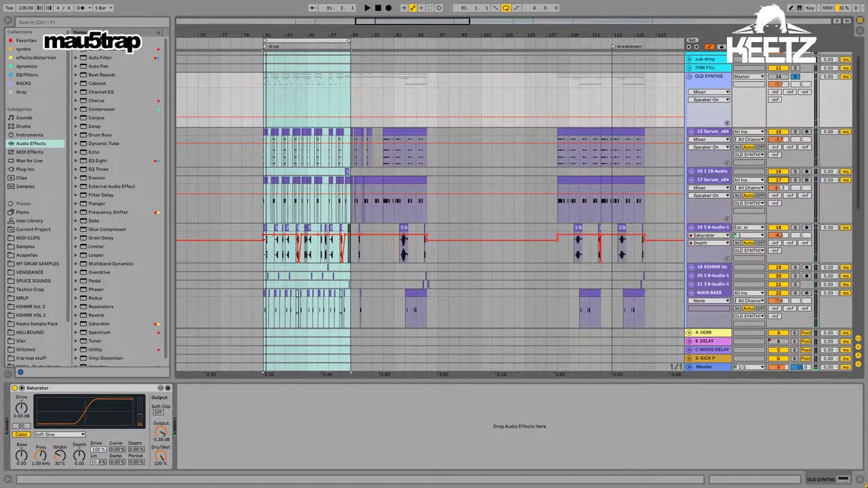
Step: Fold the OLD SYNTHS group, and unfold and solo the SYNTH 1 group
{"action": "left_click", "coordinate": [708, 89]}
{"action": "left_click", "coordinate": [690, 77]}
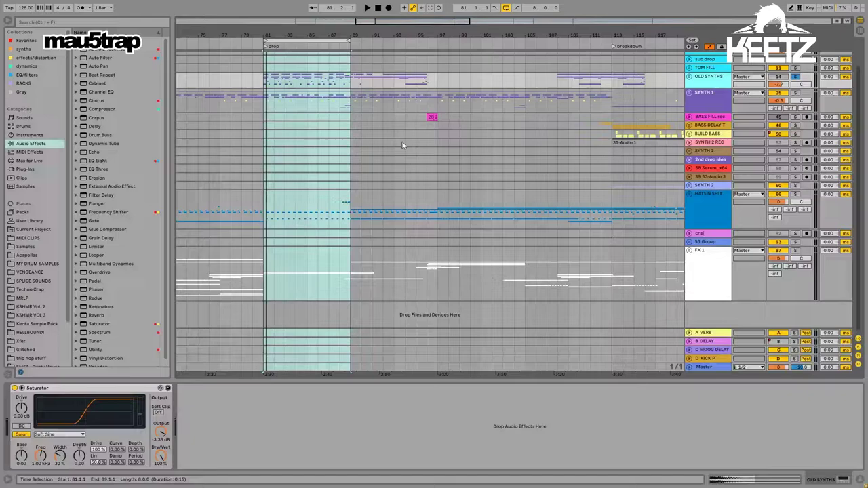
{"action": "left_click", "coordinate": [722, 102]}
{"action": "left_click", "coordinate": [690, 92]}
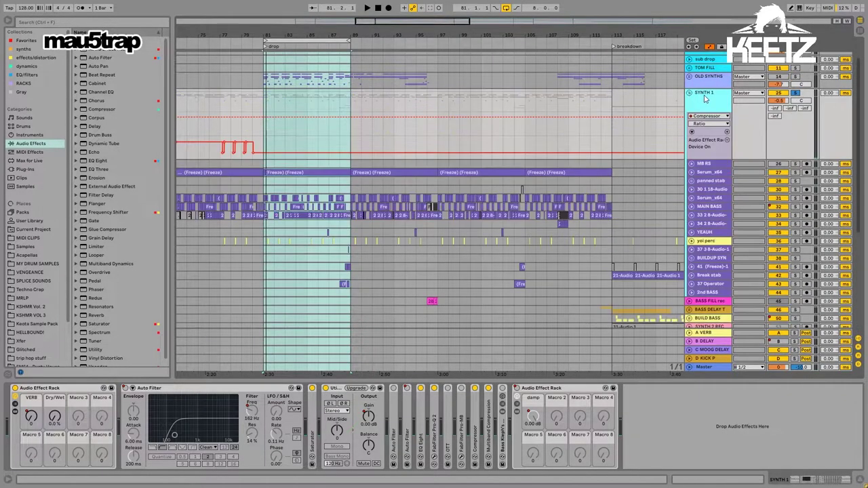
Step: Unfold the Serum_x64 track in the SYNTH 1 group and place the insert marker on it at bar 81
{"action": "left_click", "coordinate": [701, 174]}
{"action": "left_click", "coordinate": [692, 172]}
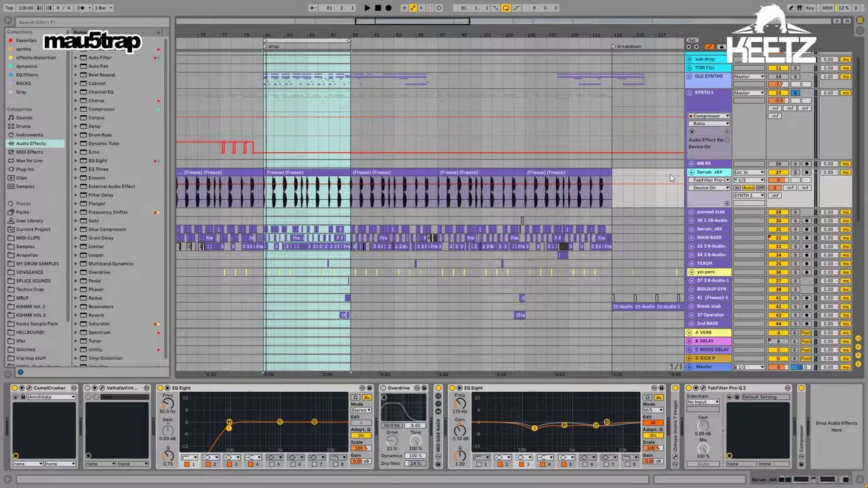
{"action": "left_click", "coordinate": [263, 203]}
Step: Select the OLD SYNTHS group and place the insert marker on it at bar 89
{"action": "scroll", "coordinate": [263, 204], "scroll_direction": "up", "scroll_amount": 2}
{"action": "left_click", "coordinate": [719, 101]}
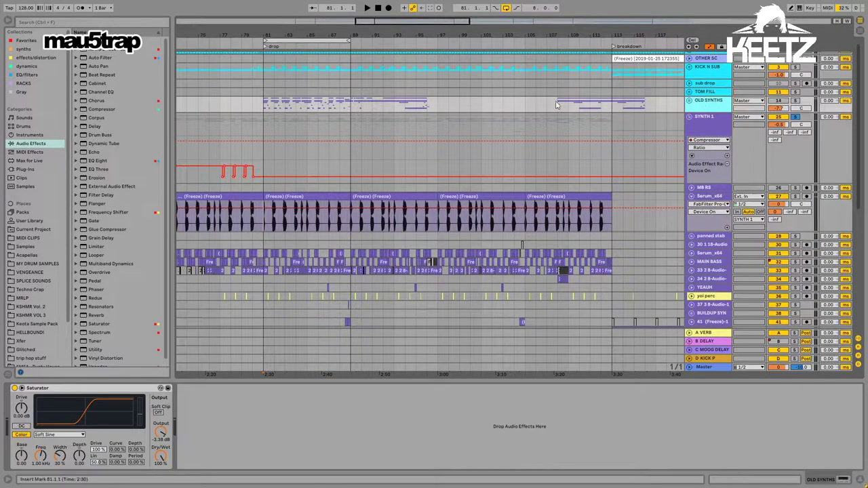
{"action": "left_click", "coordinate": [352, 108]}
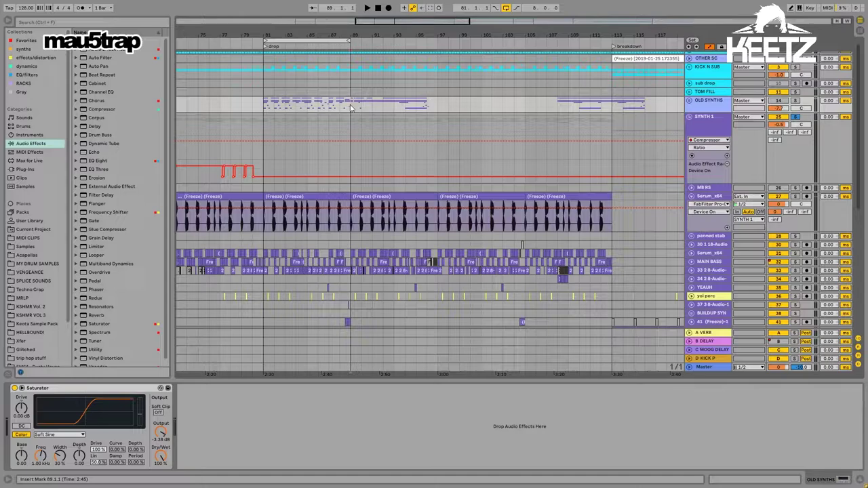
Step: Unfold OLD SYNTHS to show its layers, refold it, and highlight bars 81 to 89 of the group
{"action": "left_click", "coordinate": [689, 101]}
{"action": "left_click_drag", "start_coordinate": [271, 120], "coordinate": [352, 131]}
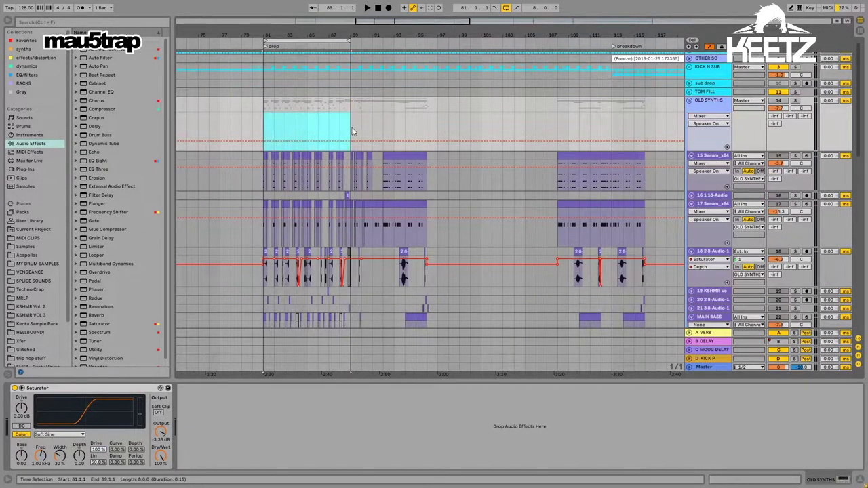
{"action": "key", "text": "Left"}
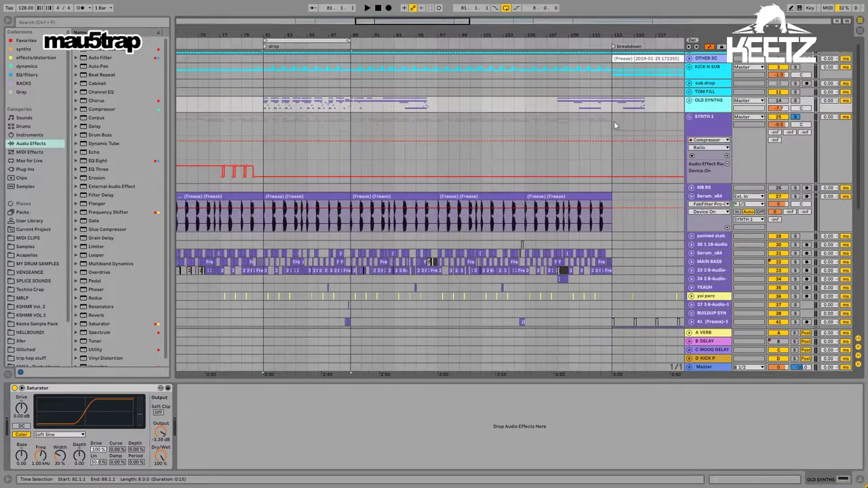
{"action": "left_click_drag", "start_coordinate": [265, 105], "coordinate": [352, 106]}
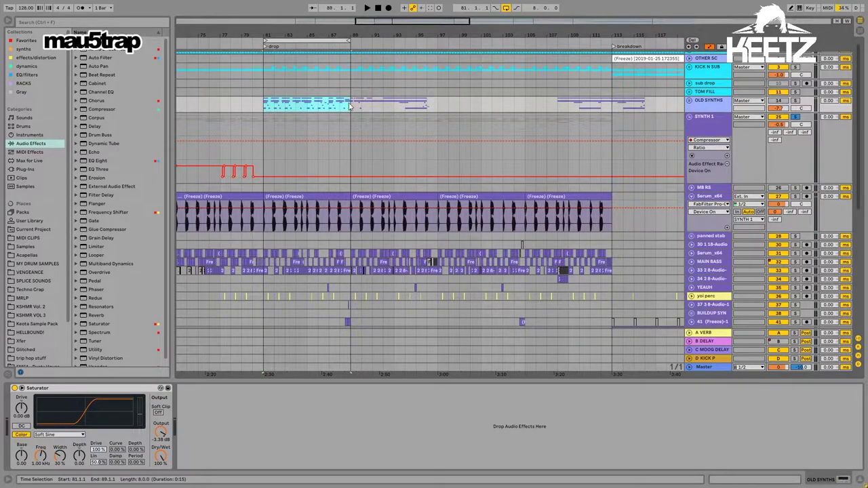
{"action": "left_click", "coordinate": [350, 107]}
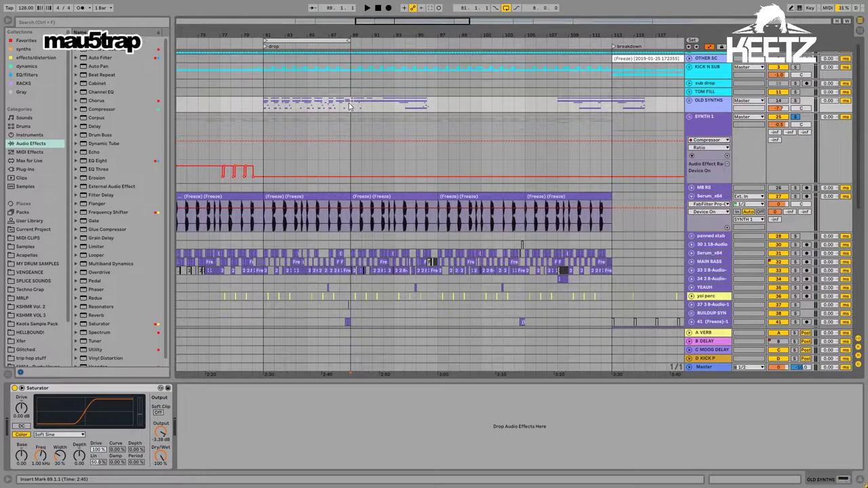
Step: Place the insert marker at bar 81 on OLD SYNTHS and compare its device chain with SYNTH 1's
{"action": "left_click", "coordinate": [263, 104]}
{"action": "left_click", "coordinate": [702, 127]}
{"action": "left_click", "coordinate": [701, 110]}
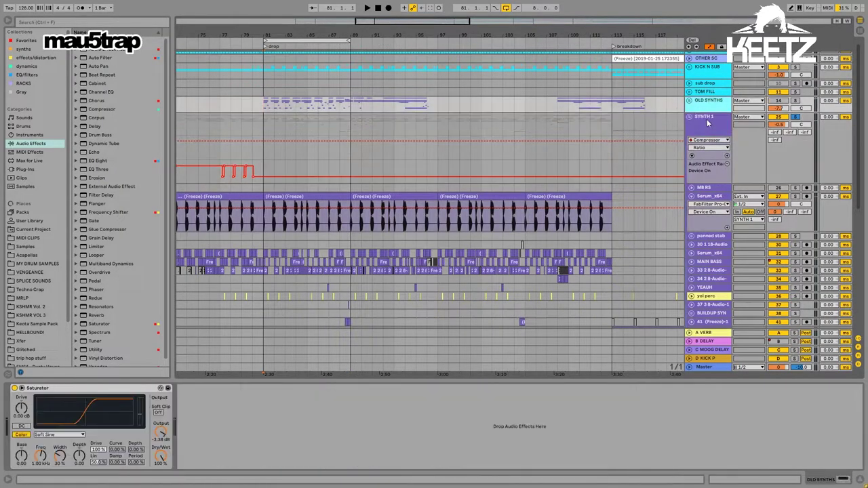
{"action": "left_click", "coordinate": [708, 127]}
{"action": "left_click", "coordinate": [705, 111]}
{"action": "left_click", "coordinate": [708, 129]}
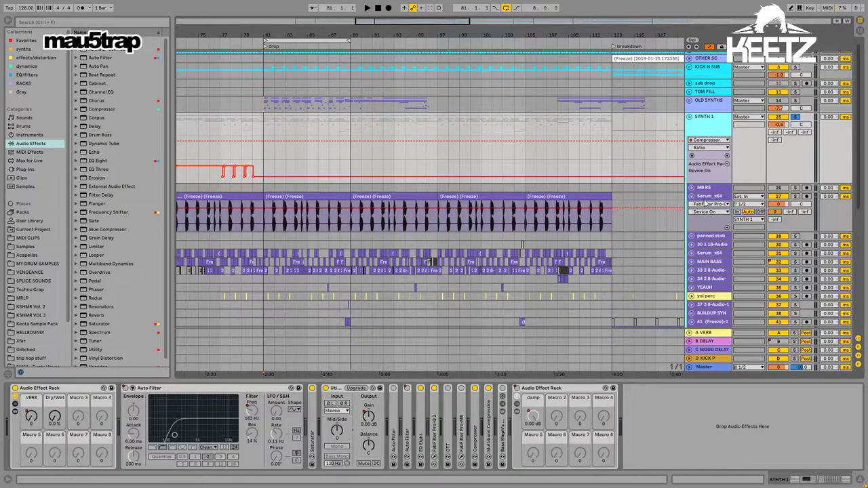
Step: Compare the Serum_x64 track's device chain with the SYNTH 1 group's effects chain
{"action": "left_click", "coordinate": [706, 201]}
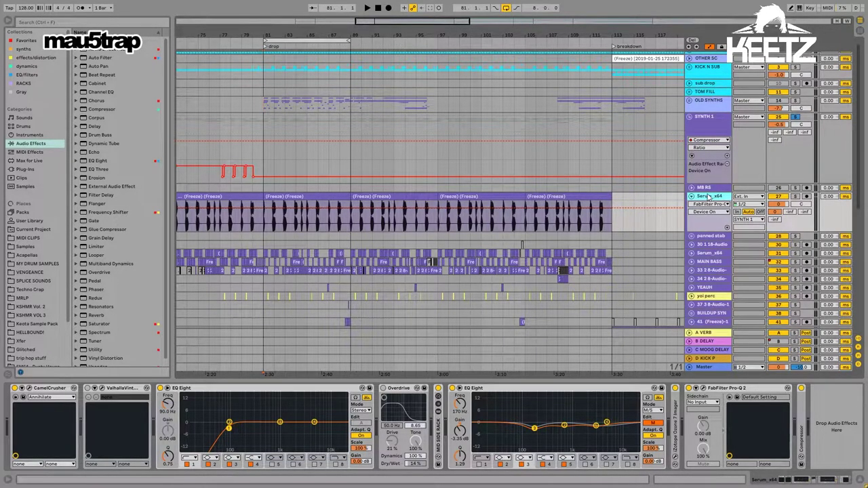
{"action": "left_click", "coordinate": [721, 127]}
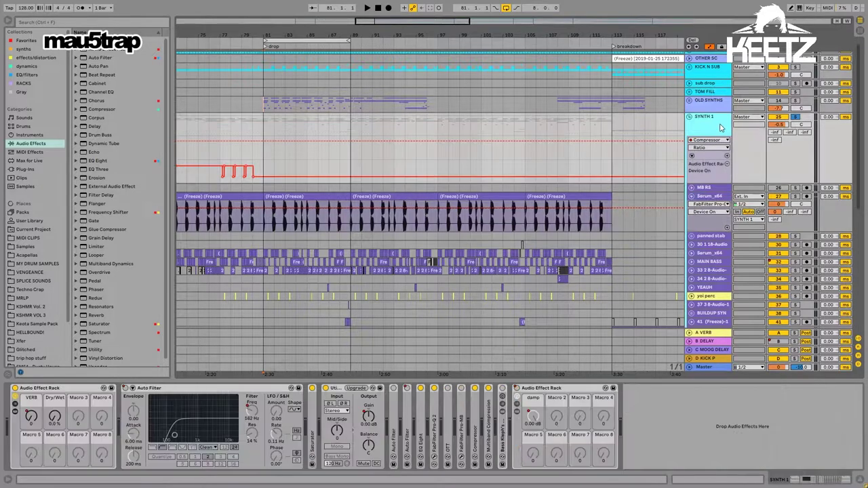
{"action": "left_click", "coordinate": [710, 200]}
{"action": "left_click", "coordinate": [711, 117]}
Step: Select the Serum_x64 track in SYNTH 1 and trace its frozen clip over bars 81 to 89
{"action": "left_click", "coordinate": [718, 197]}
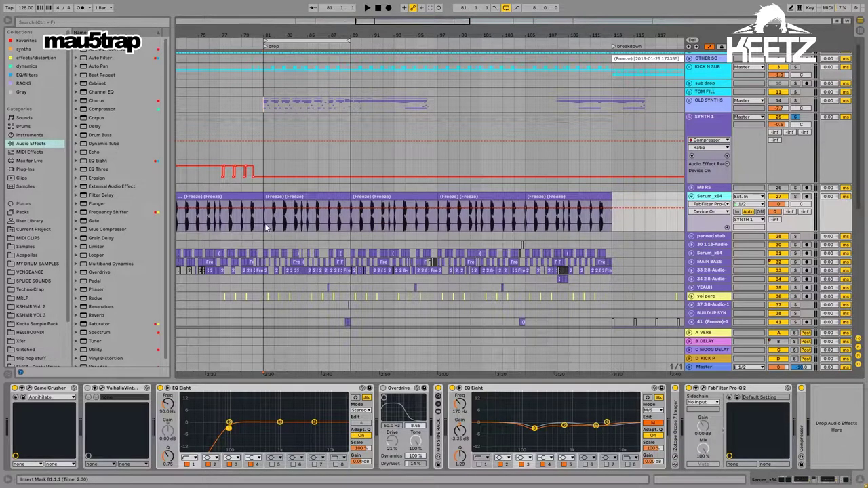
{"action": "left_click_drag", "start_coordinate": [266, 228], "coordinate": [351, 227]}
{"action": "left_click", "coordinate": [351, 228]}
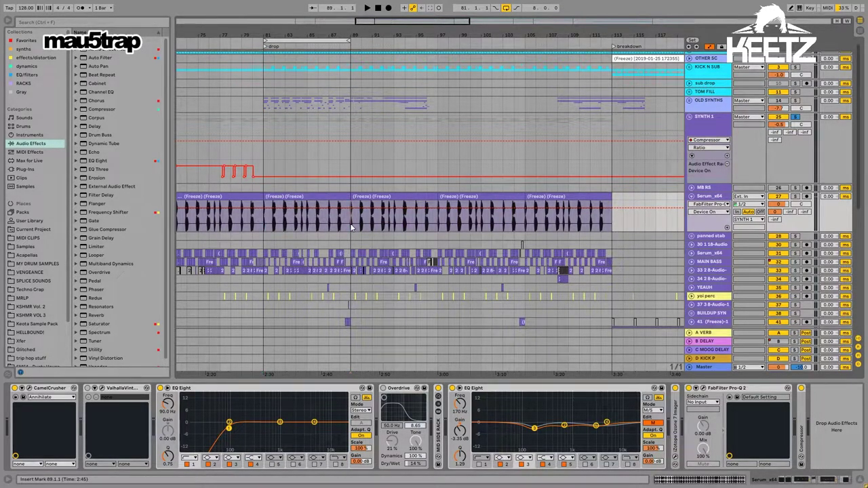
Step: Select the SYNTH 1 group and audition it from bar 81
{"action": "left_click", "coordinate": [263, 157]}
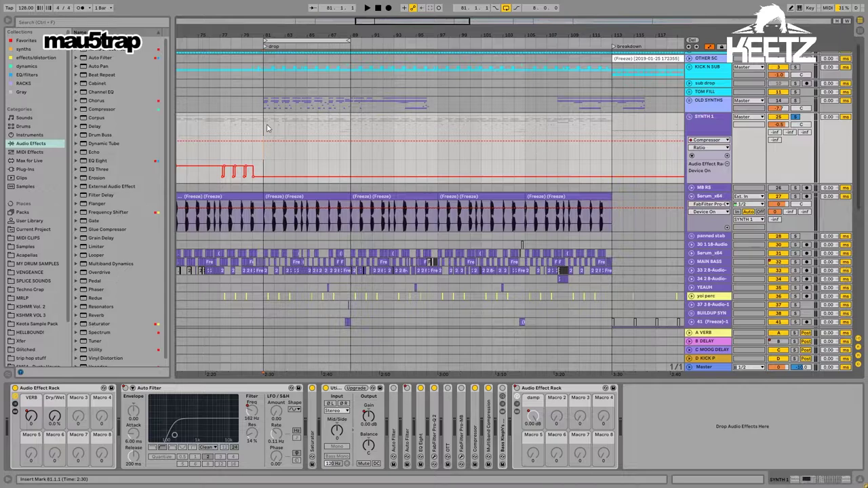
{"action": "left_click", "coordinate": [707, 122]}
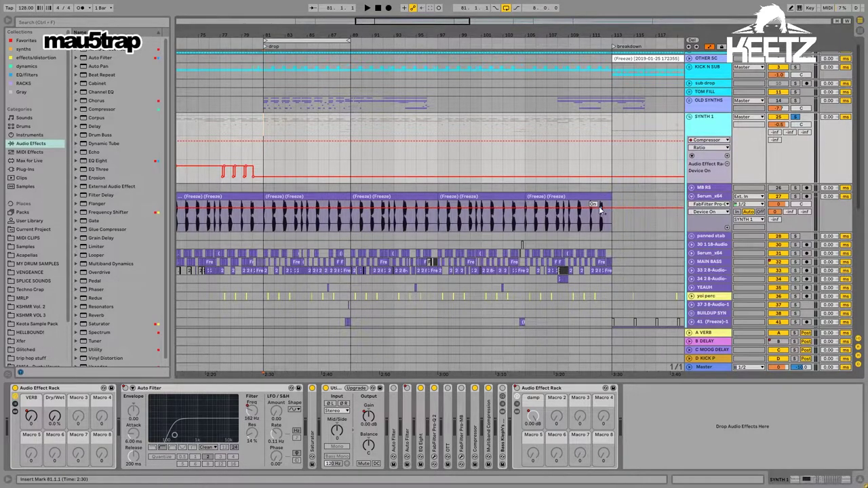
{"action": "scroll", "coordinate": [600, 210], "scroll_direction": "down", "scroll_amount": 1}
{"action": "key", "text": "space"}
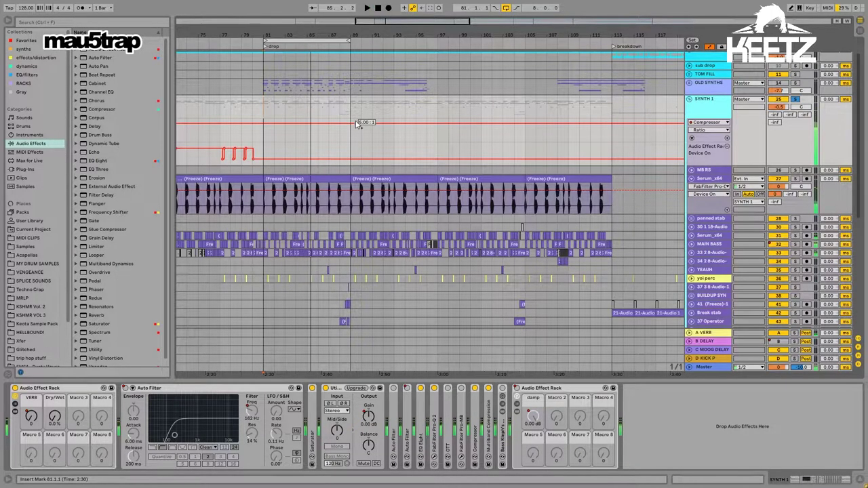
Step: Return to the Serum_x64 track, highlight bars 81 to 89 of its clip, and show its effects chain
{"action": "left_click", "coordinate": [424, 171]}
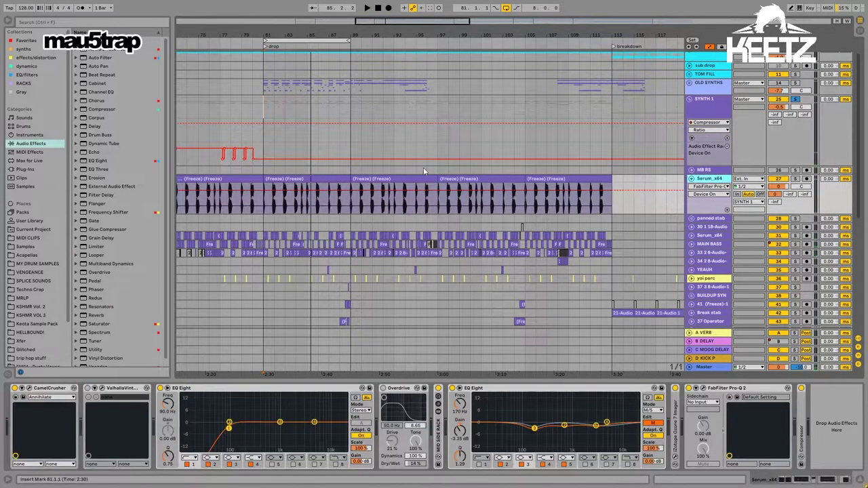
{"action": "left_click_drag", "start_coordinate": [261, 204], "coordinate": [348, 203]}
{"action": "left_click", "coordinate": [349, 203]}
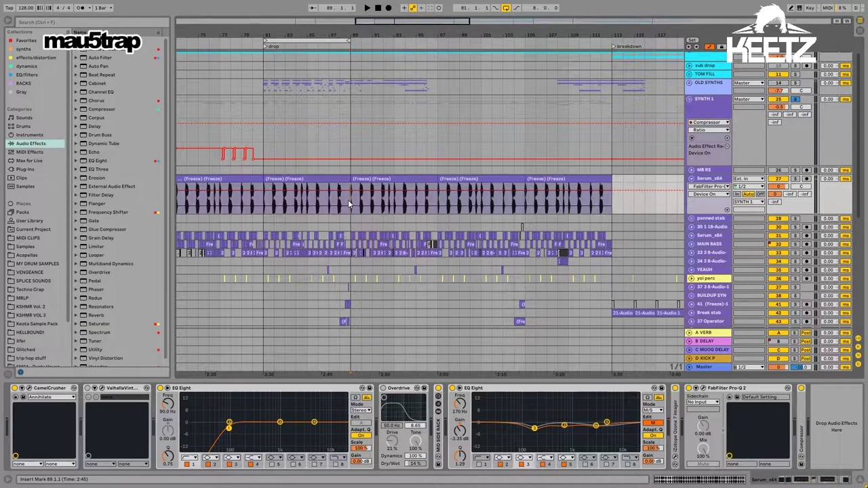
{"action": "left_click", "coordinate": [720, 184]}
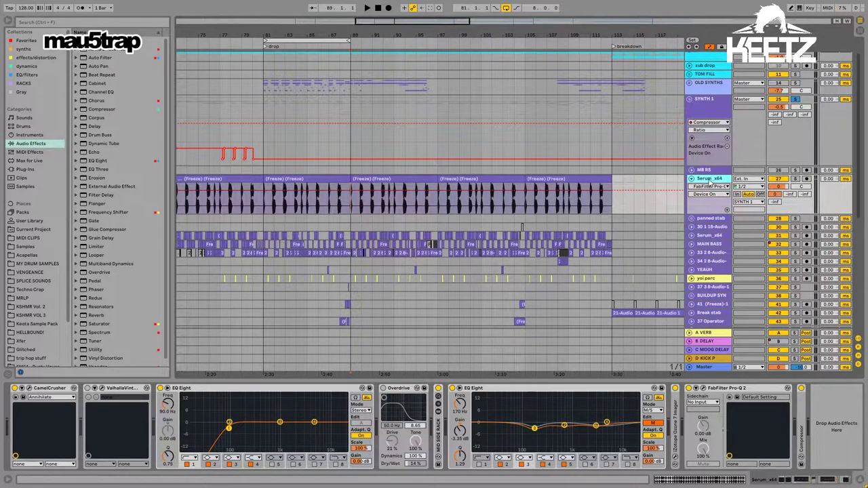
Step: Highlight bars 89 to 97 of the Serum_x64 track's frozen clip and place the insert marker at bar 97
{"action": "left_click", "coordinate": [349, 287]}
{"action": "left_click_drag", "start_coordinate": [351, 211], "coordinate": [438, 211]}
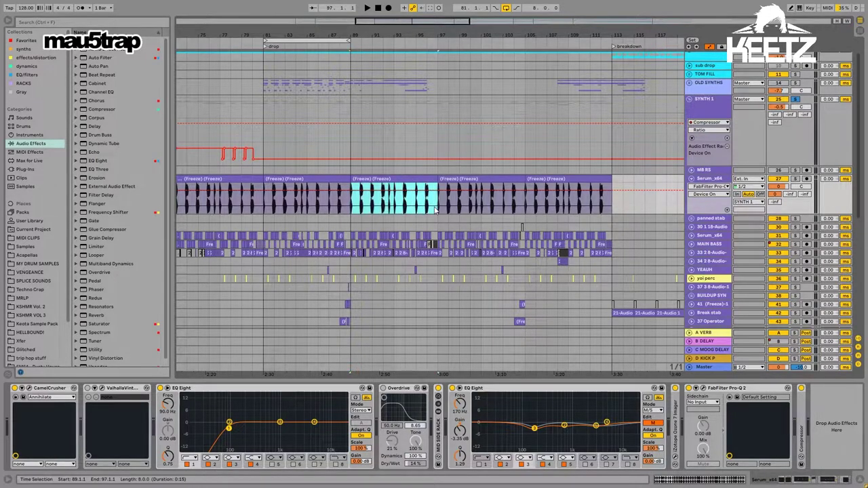
{"action": "left_click", "coordinate": [435, 211]}
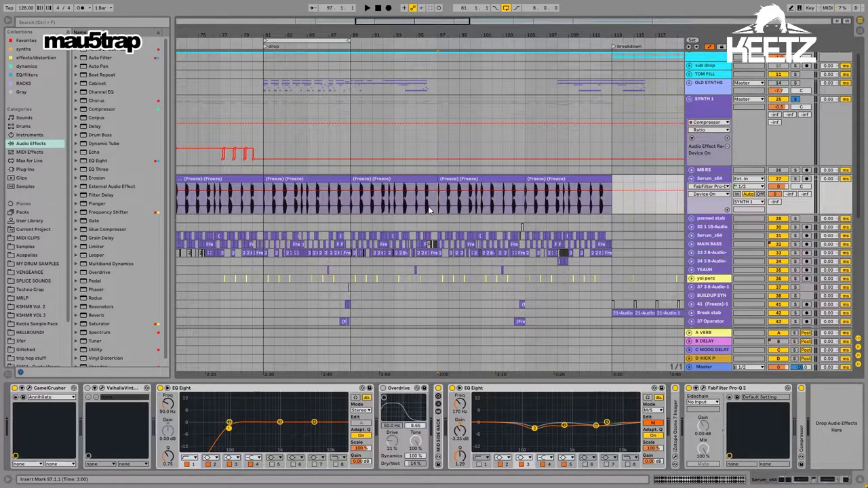
Step: Move the insert marker to the start of the drop at bar 81 and select the Serum_x64 track
{"action": "scroll", "coordinate": [428, 211], "scroll_direction": "left", "scroll_amount": 5}
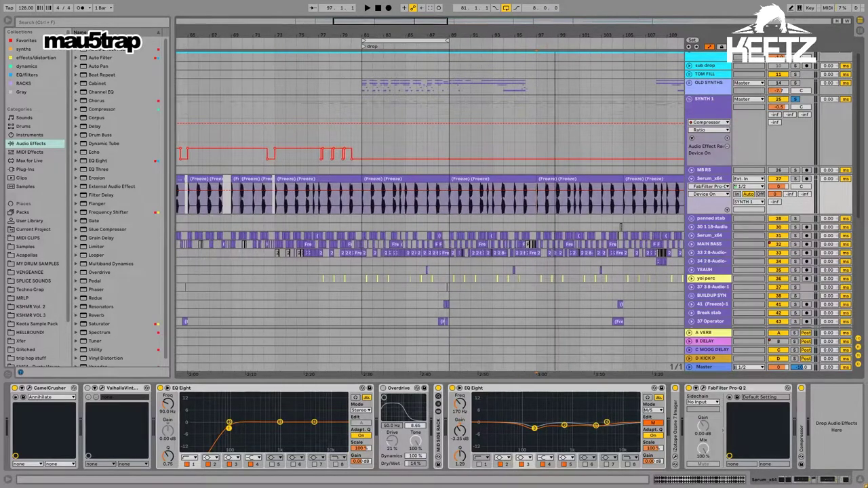
{"action": "left_click_drag", "start_coordinate": [555, 35], "coordinate": [534, 33]}
{"action": "left_click", "coordinate": [712, 181]}
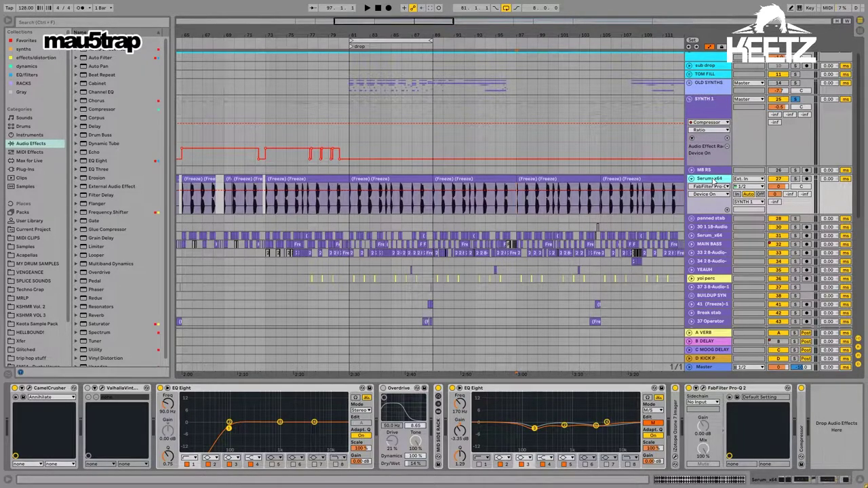
{"action": "left_click", "coordinate": [350, 205]}
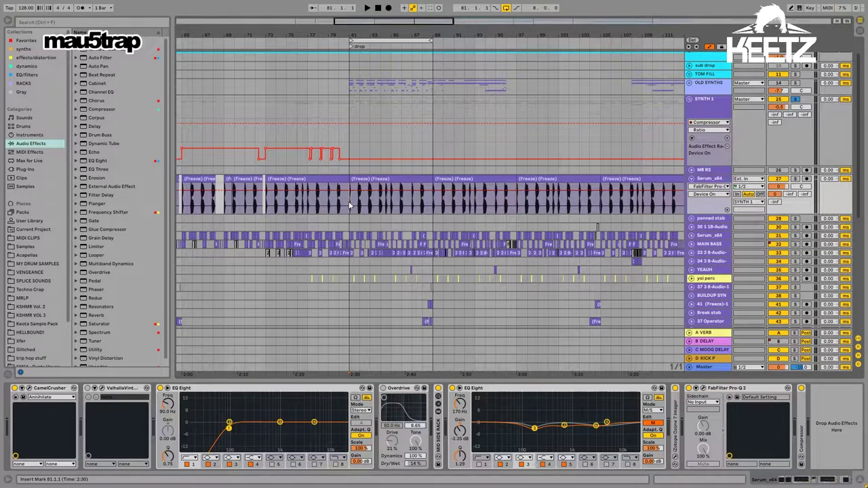
{"action": "left_click", "coordinate": [713, 180]}
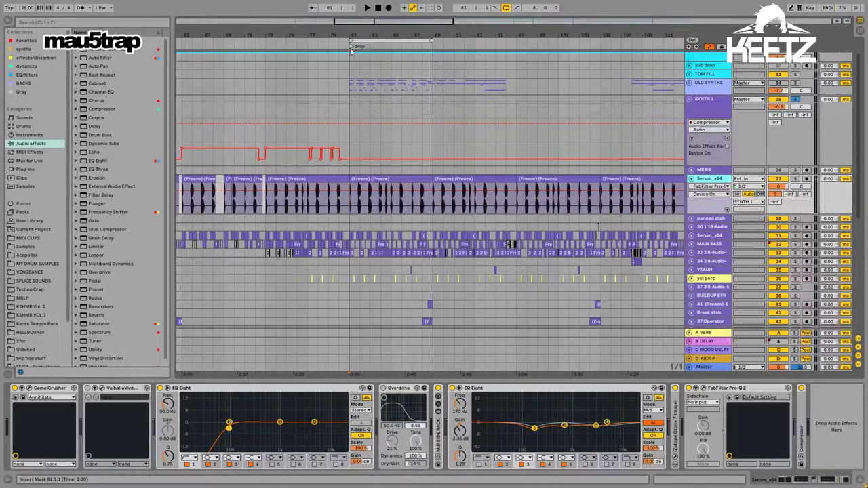
Step: Inspect the CamelCrusher plug-in and the frozen clip over bars 81 to 89, then return to the Serum_x64 effects chain
{"action": "left_click", "coordinate": [27, 396]}
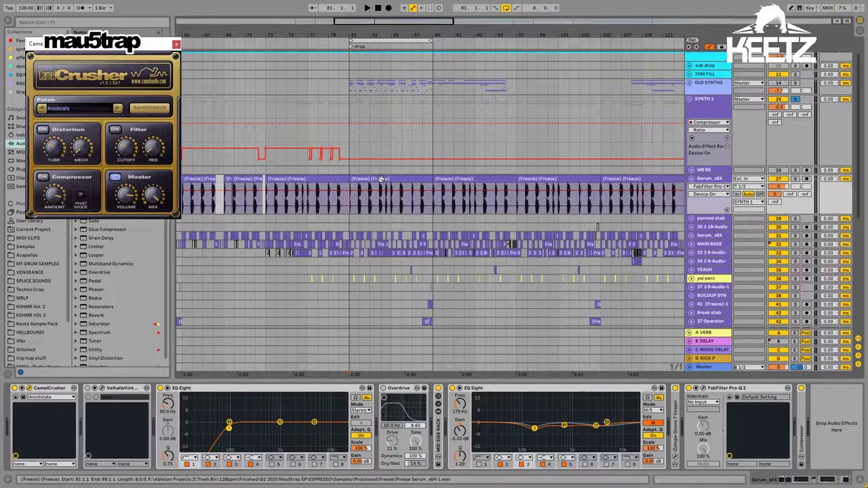
{"action": "left_click", "coordinate": [393, 197]}
{"action": "left_click_drag", "start_coordinate": [292, 382], "coordinate": [293, 450]}
{"action": "left_click_drag", "start_coordinate": [372, 371], "coordinate": [374, 330]}
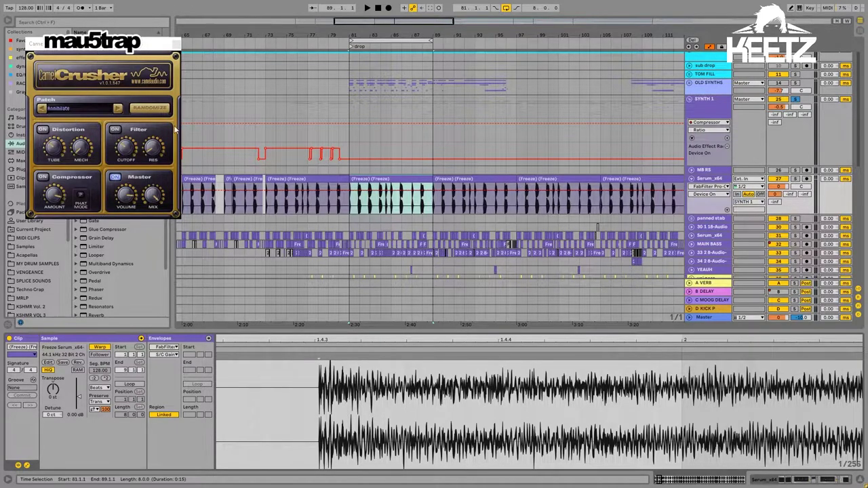
{"action": "left_click", "coordinate": [176, 44]}
{"action": "double_click", "coordinate": [706, 180]}
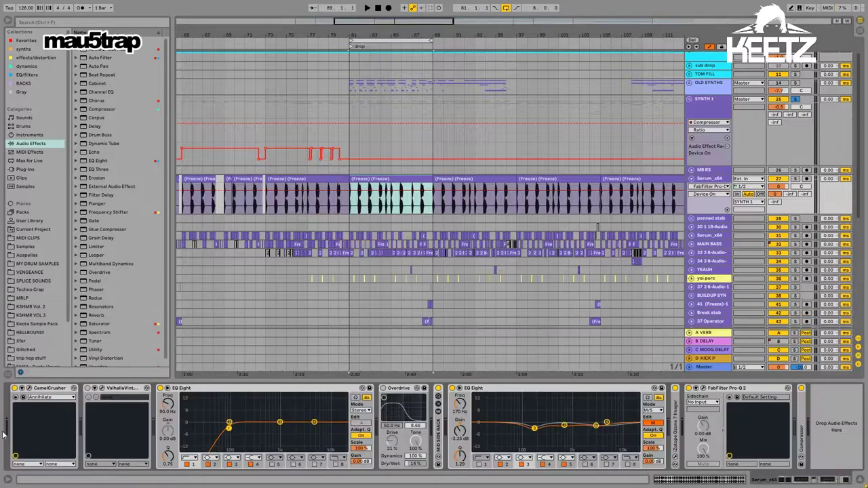
Step: Fold the first EQ Eight, look through the MID SIDE RACK's MID and SIDE chains, and fold the rack
{"action": "left_click", "coordinate": [242, 393]}
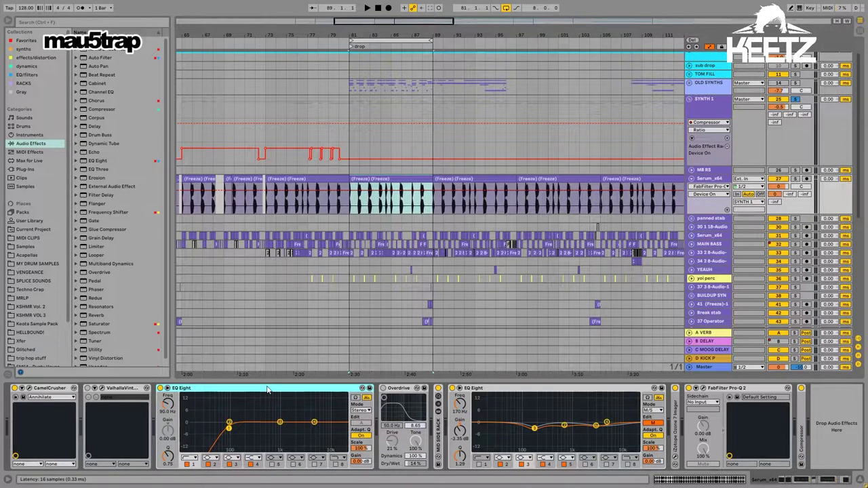
{"action": "key", "text": "Delete"}
{"action": "left_click", "coordinate": [232, 431]}
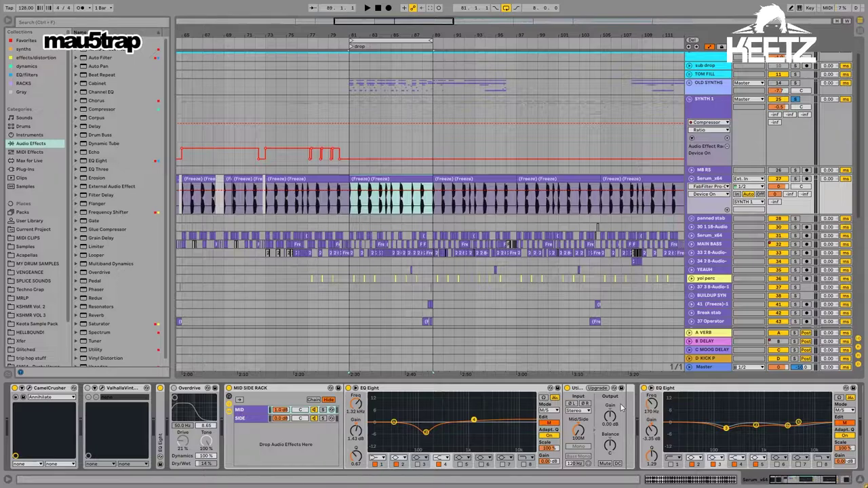
{"action": "double_click", "coordinate": [309, 389]}
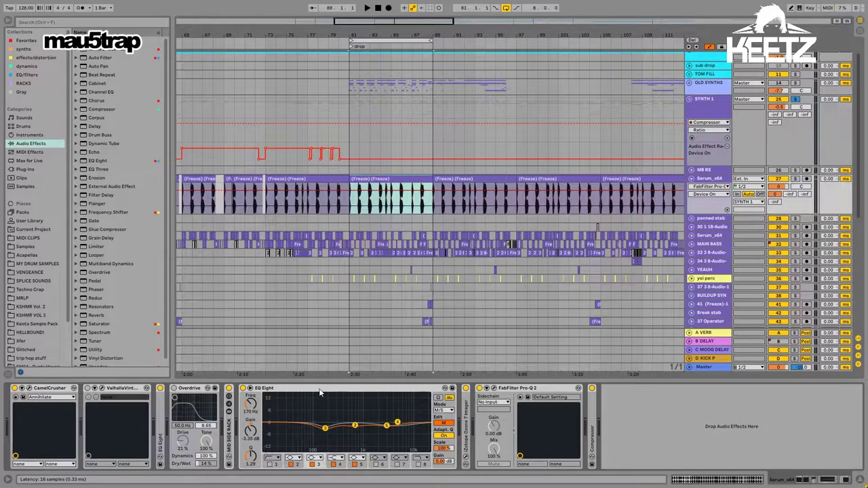
Step: Fold the second EQ Eight and inspect the mid/side EQ bands in FabFilter Pro-Q 2
{"action": "left_click", "coordinate": [447, 423]}
{"action": "left_click", "coordinate": [352, 390]}
{"action": "key", "text": "Delete"}
{"action": "left_click", "coordinate": [285, 389]}
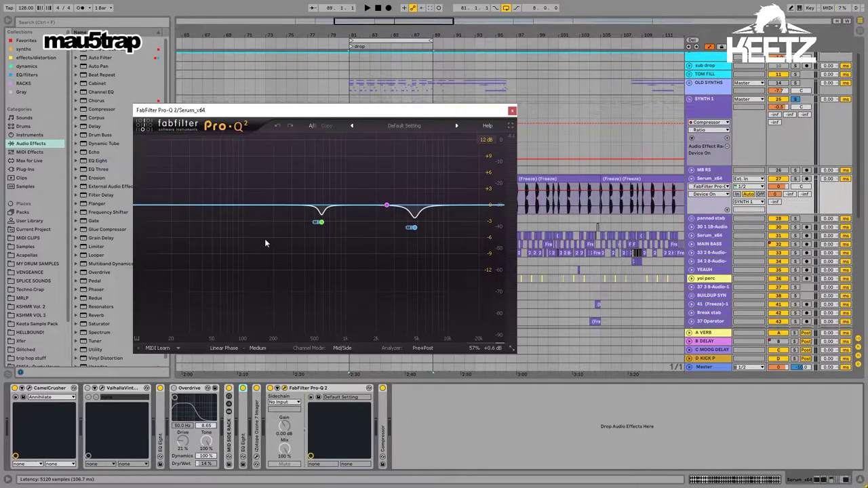
{"action": "left_click", "coordinate": [412, 229]}
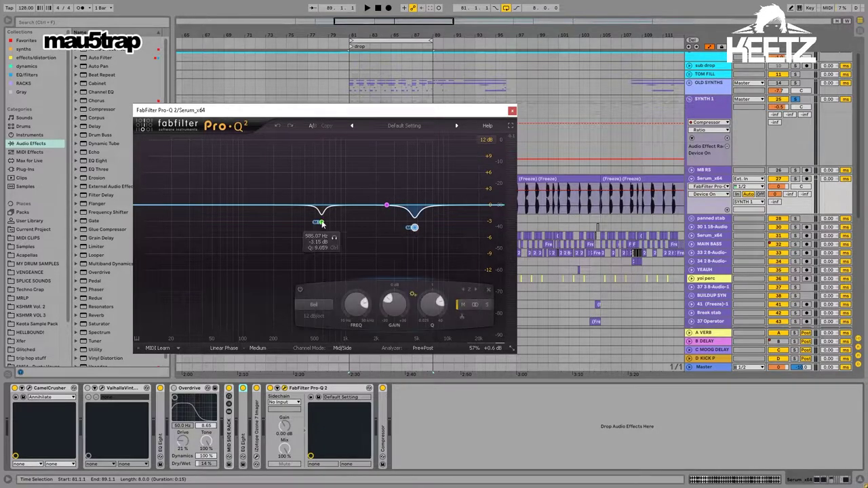
{"action": "left_click", "coordinate": [513, 112]}
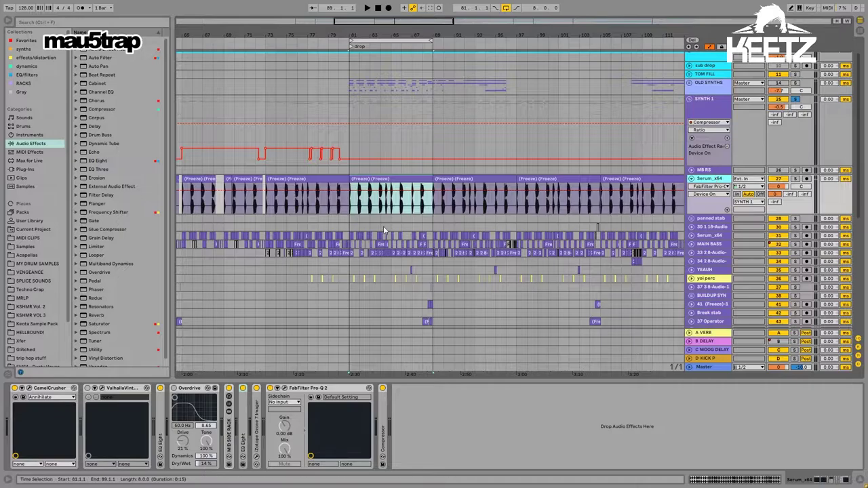
Step: Unfold the lower Serum_x64 track (31) and compare its device chain with the upper Serum_x64 track's chain
{"action": "scroll", "coordinate": [384, 231], "scroll_direction": "down", "scroll_amount": 1}
{"action": "scroll", "coordinate": [543, 223], "scroll_direction": "down", "scroll_amount": 1}
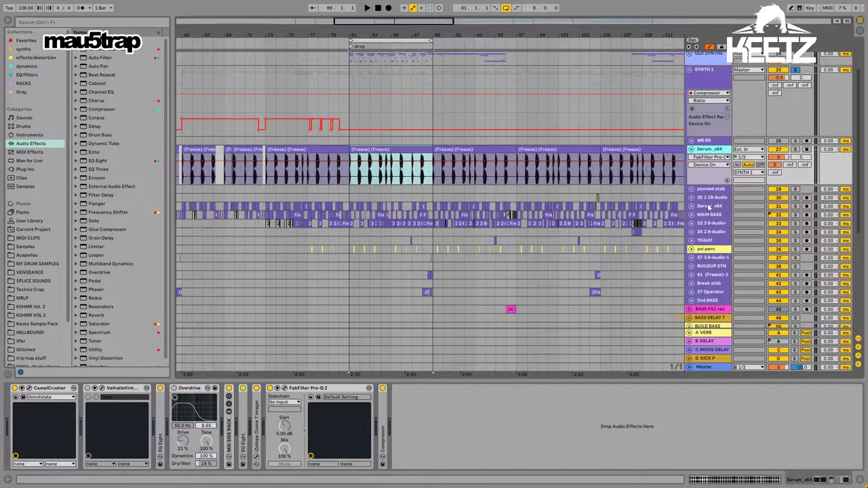
{"action": "left_click", "coordinate": [709, 206]}
{"action": "scroll", "coordinate": [523, 115], "scroll_direction": "down", "scroll_amount": 1}
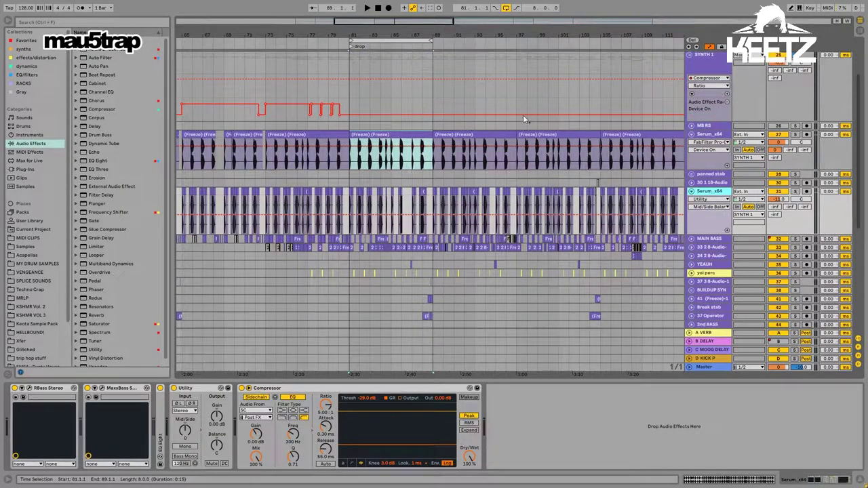
{"action": "left_click", "coordinate": [726, 138]}
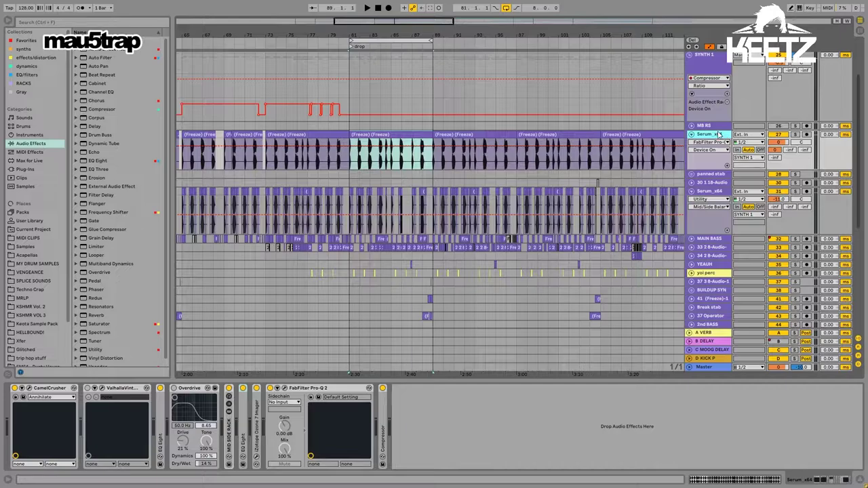
Step: Solo the lower Serum_x64 track and play it from the start of the drop at bar 81
{"action": "left_click", "coordinate": [350, 164]}
{"action": "left_click", "coordinate": [350, 186]}
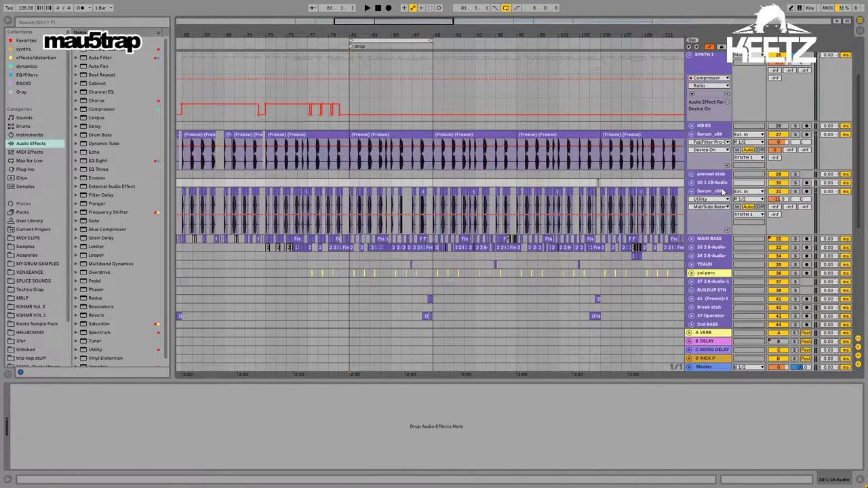
{"action": "left_click_drag", "start_coordinate": [391, 37], "coordinate": [486, 95]}
{"action": "left_click", "coordinate": [795, 192]}
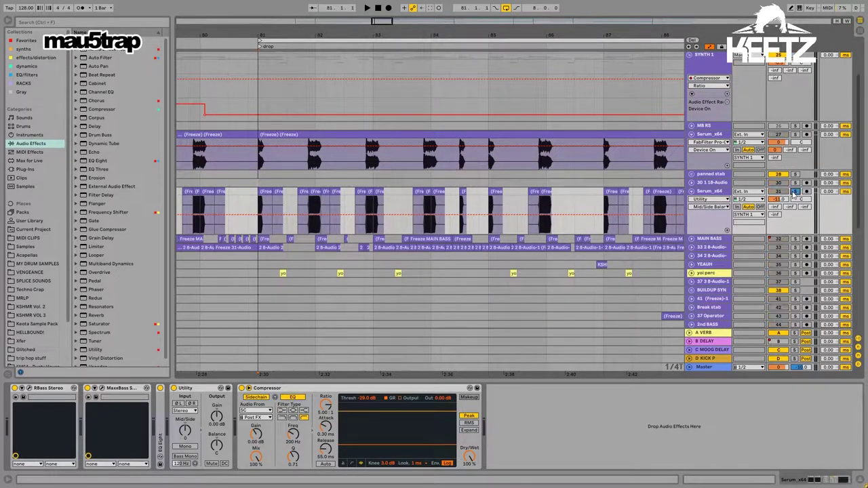
{"action": "key", "text": "space"}
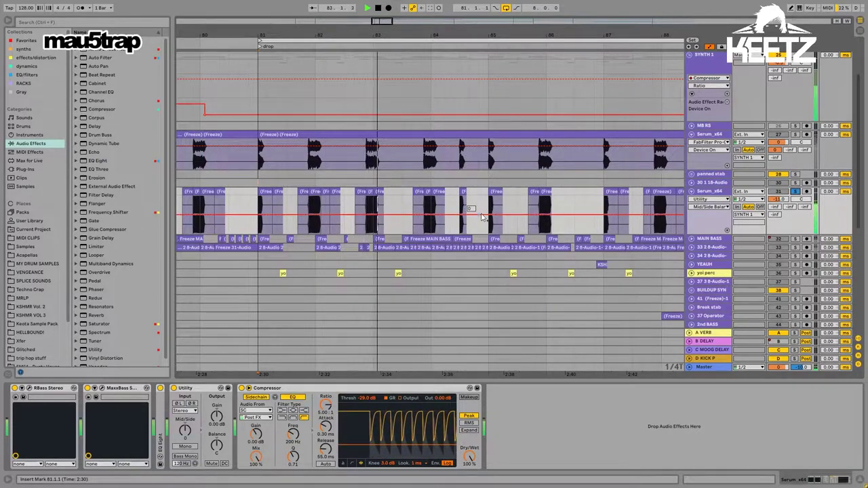
Step: Inspect RBass Stereo's settings and audition the soloed track from bar 81 with RBass, MaxxBass and Utility bypassed
{"action": "left_click", "coordinate": [30, 388]}
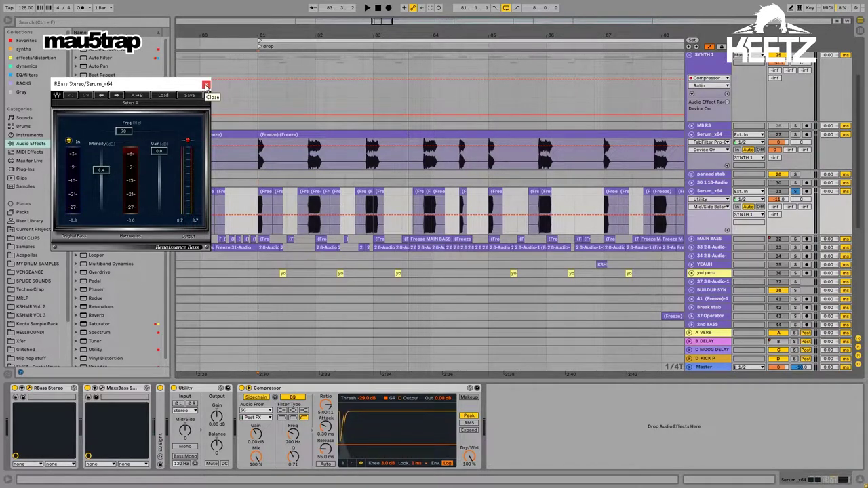
{"action": "left_click", "coordinate": [258, 306]}
{"action": "left_click", "coordinate": [49, 388]}
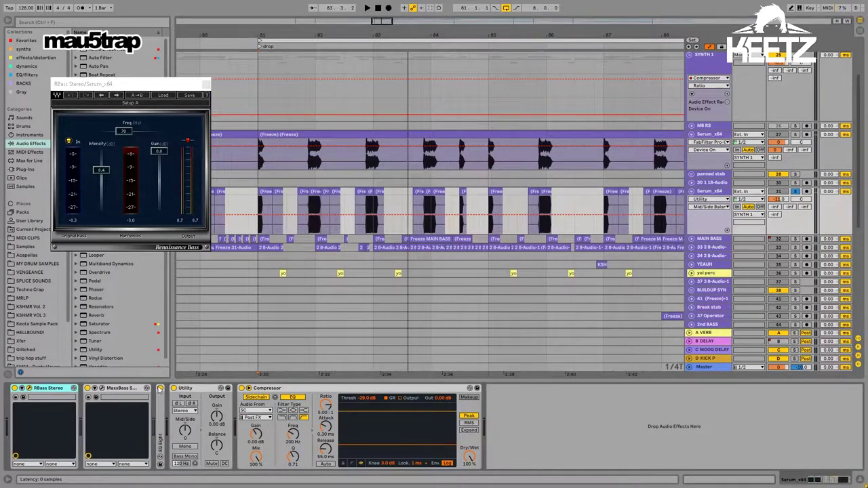
{"action": "left_click", "coordinate": [191, 389]}
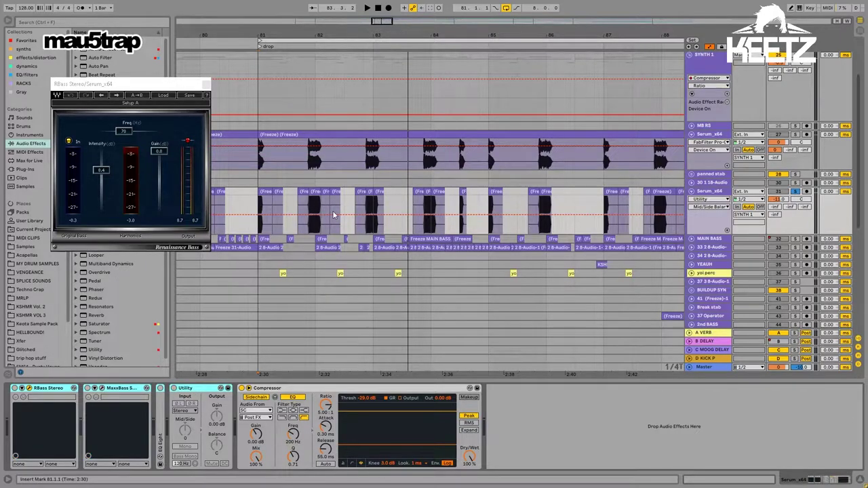
{"action": "key", "text": "space"}
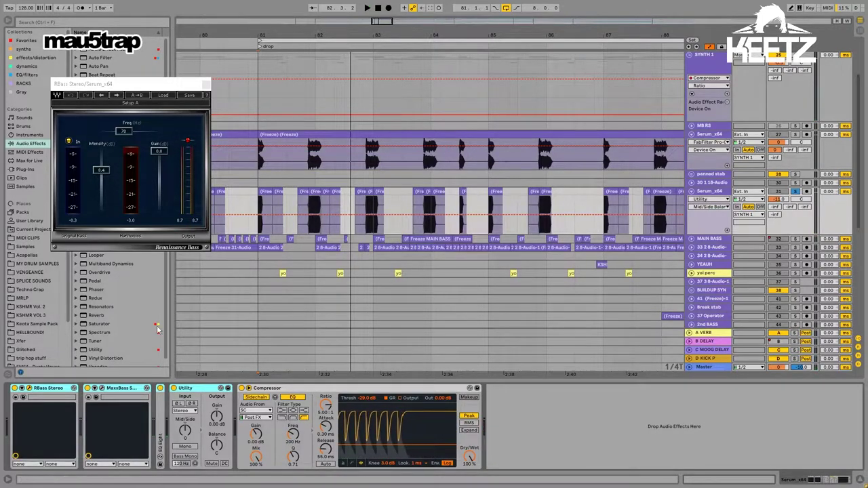
Step: Check the lower Serum_x64 track's EQ Eight curve, fold the device, and audition the track again from bar 81
{"action": "double_click", "coordinate": [160, 422]}
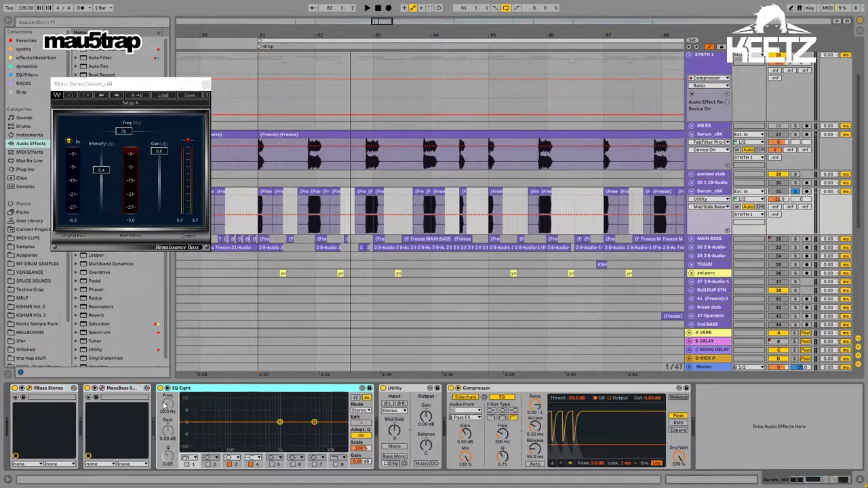
{"action": "double_click", "coordinate": [276, 389]}
{"action": "key", "text": "ctrl+z"}
{"action": "key", "text": "ctrl+shift+z"}
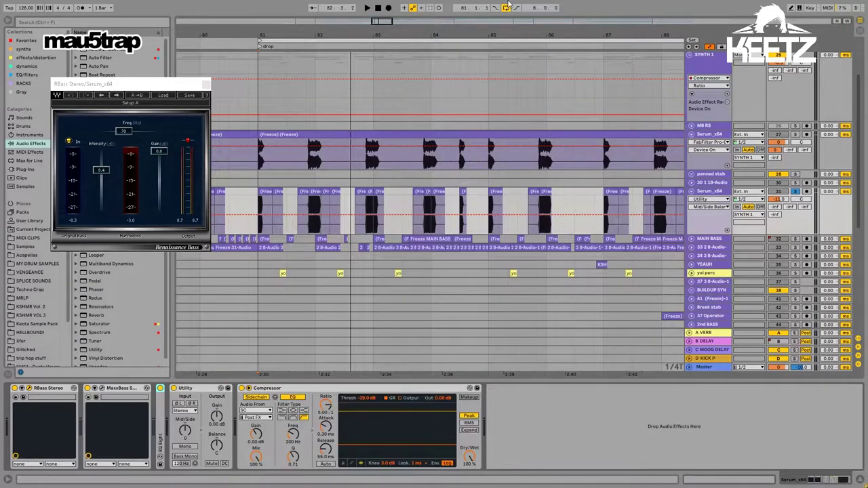
{"action": "key", "text": "space"}
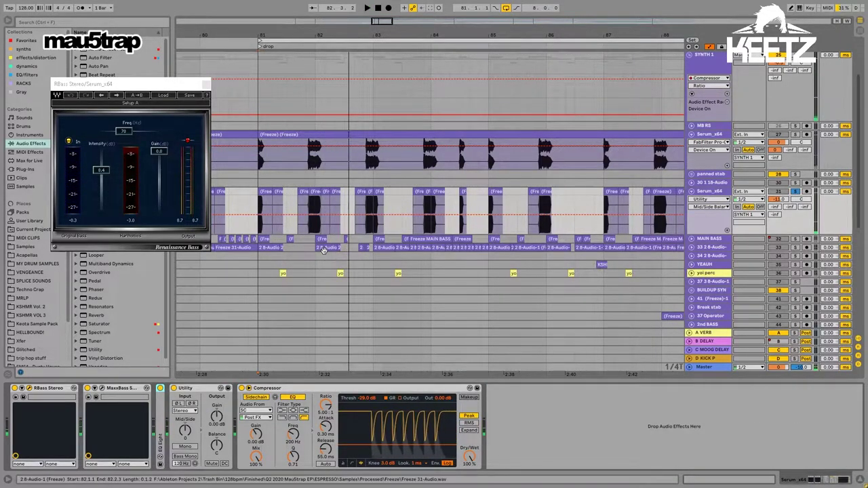
{"action": "key", "text": "space"}
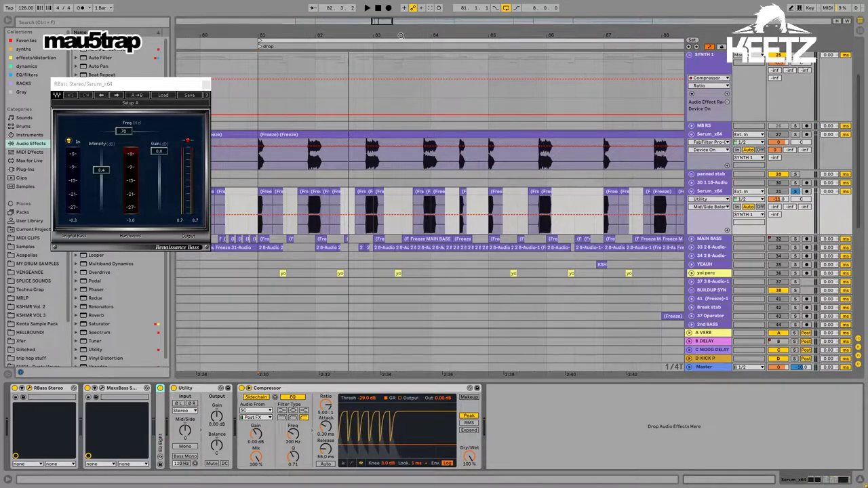
Step: Unfold the MAIN BASS track to show its automation lanes and effects chain
{"action": "left_click_drag", "start_coordinate": [291, 36], "coordinate": [285, 17]}
{"action": "left_click", "coordinate": [700, 240]}
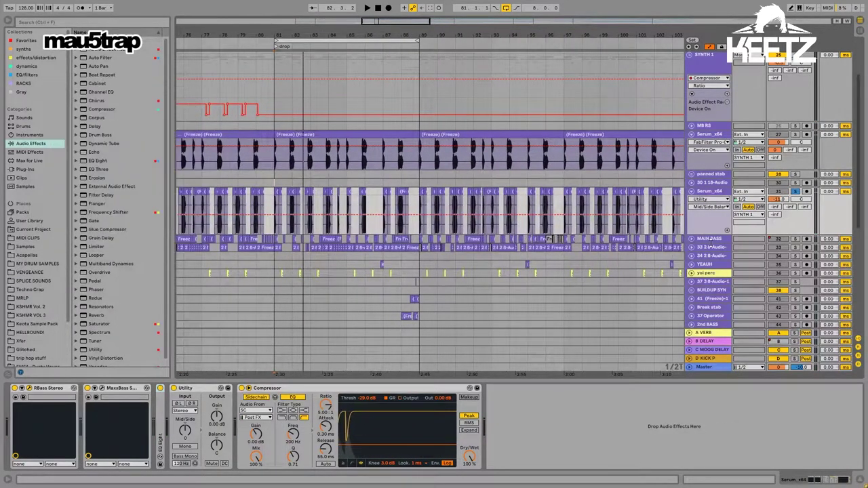
{"action": "left_click", "coordinate": [691, 240]}
{"action": "scroll", "coordinate": [320, 236], "scroll_direction": "down", "scroll_amount": 2}
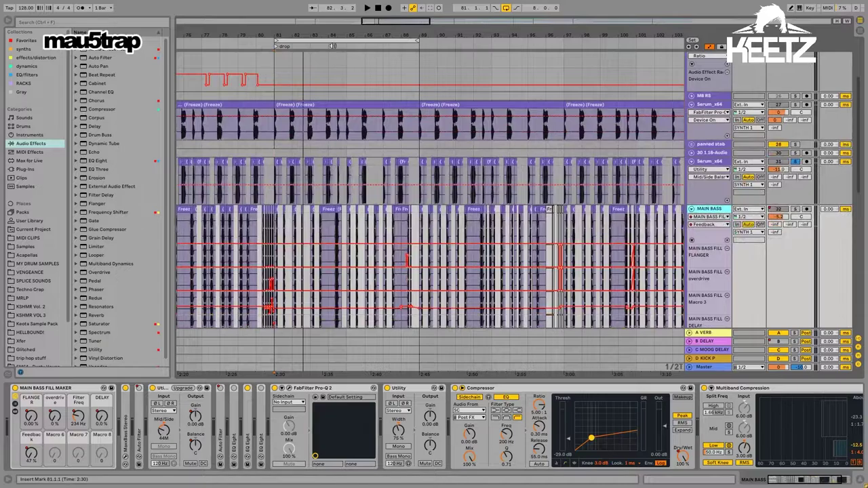
Step: Solo the MAIN BASS track and audition it from bar 83
{"action": "left_click_drag", "start_coordinate": [327, 37], "coordinate": [326, 76]}
{"action": "left_click", "coordinate": [260, 228]}
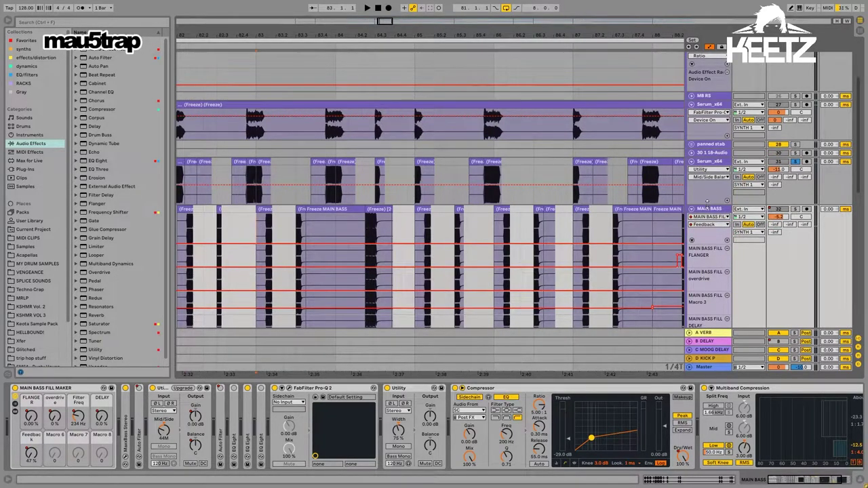
{"action": "key", "text": "space"}
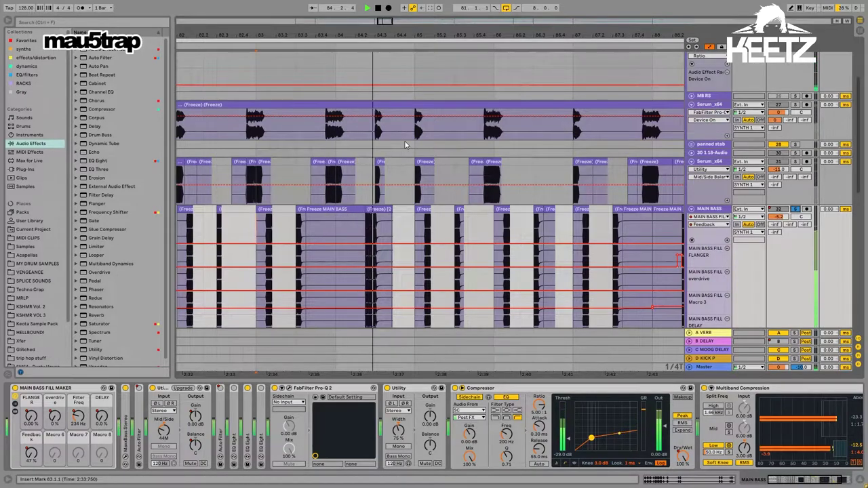
{"action": "key", "text": "space"}
Step: Compare the MAIN BASS effects chain with the lower Serum_x64 track's chain
{"action": "scroll", "coordinate": [407, 143], "scroll_direction": "down", "scroll_amount": 1}
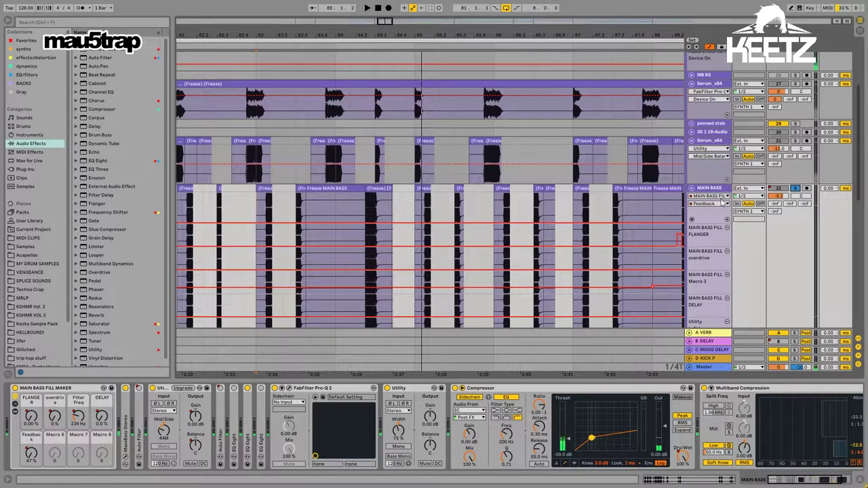
{"action": "left_click", "coordinate": [721, 190]}
{"action": "left_click", "coordinate": [718, 144]}
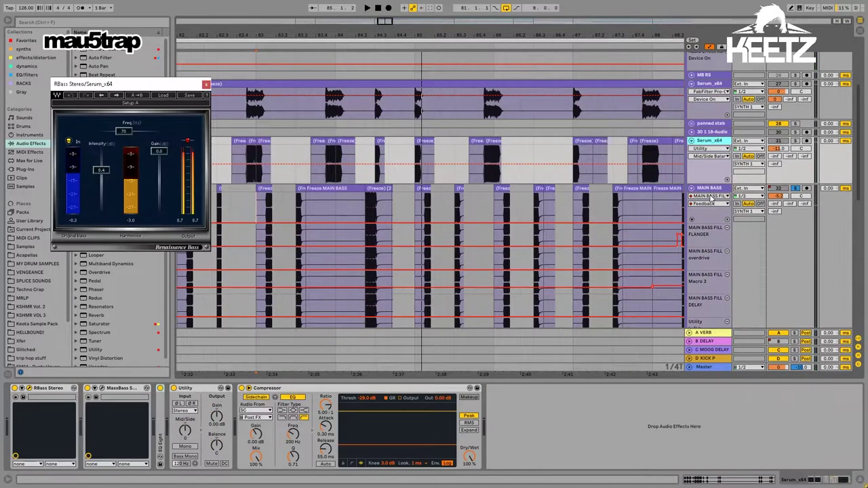
Step: Select the MAIN BASS track and audition its fill just before the drop, starting in bar 80
{"action": "left_click", "coordinate": [708, 190]}
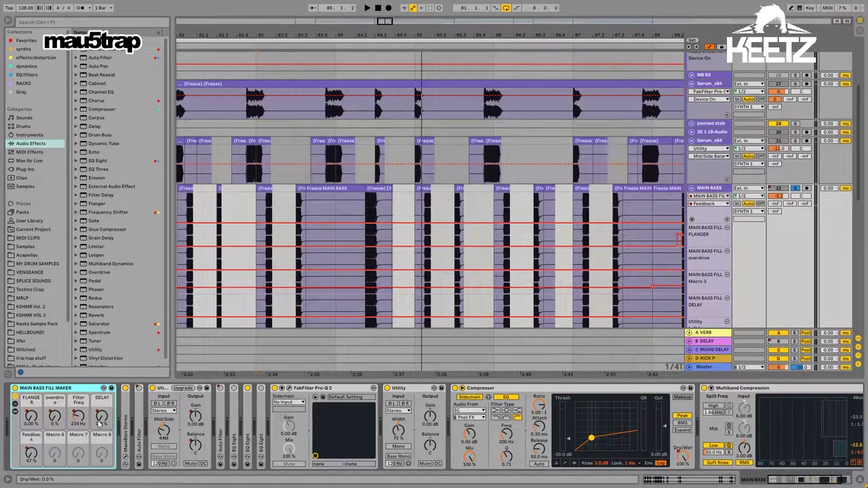
{"action": "mouse_move", "coordinate": [461, 33]}
{"action": "left_mouse_down"}
{"action": "mouse_move", "coordinate": [397, 8]}
{"action": "mouse_move", "coordinate": [412, 11]}
{"action": "left_mouse_up"}
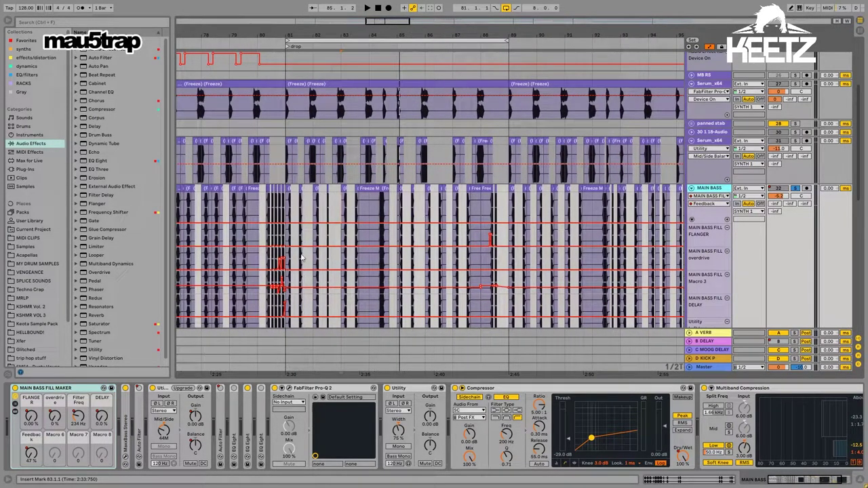
{"action": "left_click", "coordinate": [269, 203]}
{"action": "key", "text": "space"}
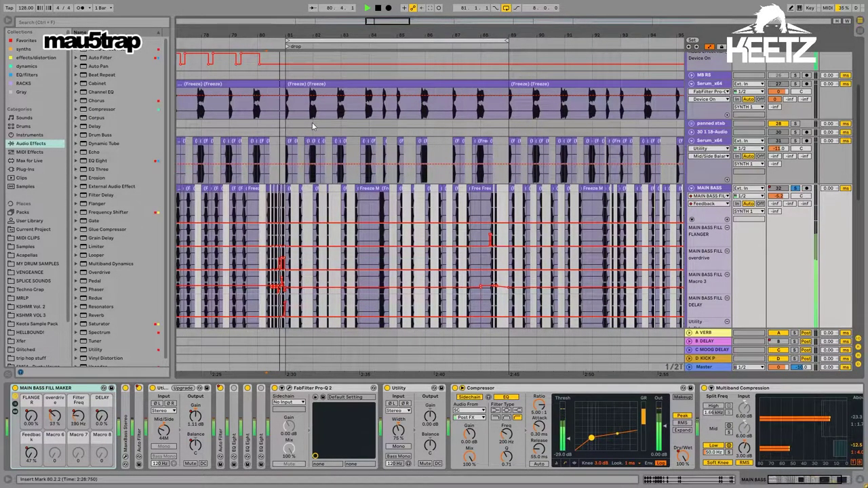
{"action": "key", "text": "space"}
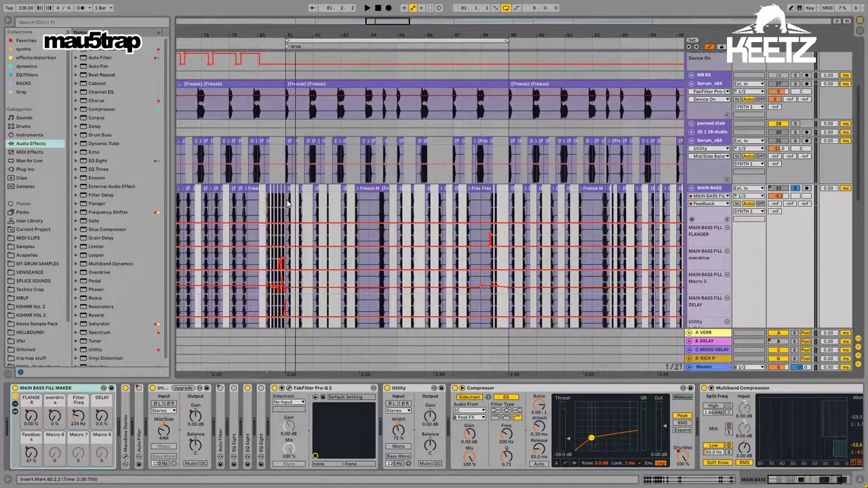
Step: Check the MAIN BASS track's MaxxBass device and look at the upper Serum_x64 track's drop clip and effects chain
{"action": "double_click", "coordinate": [127, 407]}
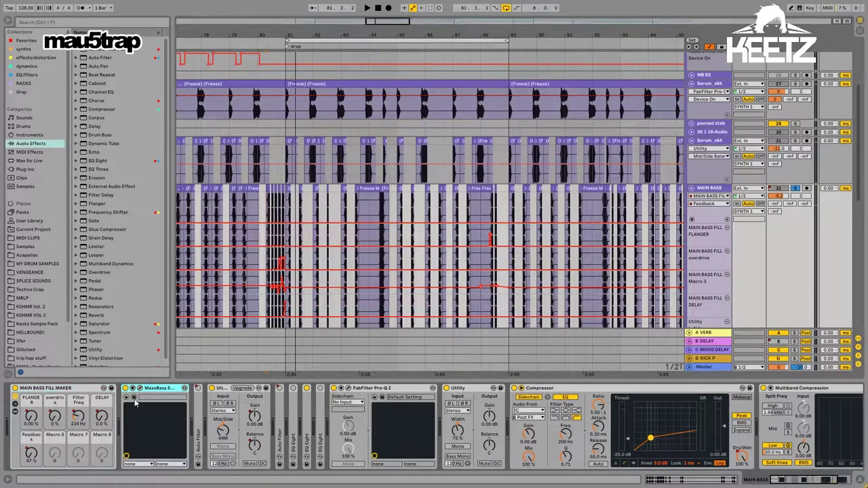
{"action": "double_click", "coordinate": [141, 390]}
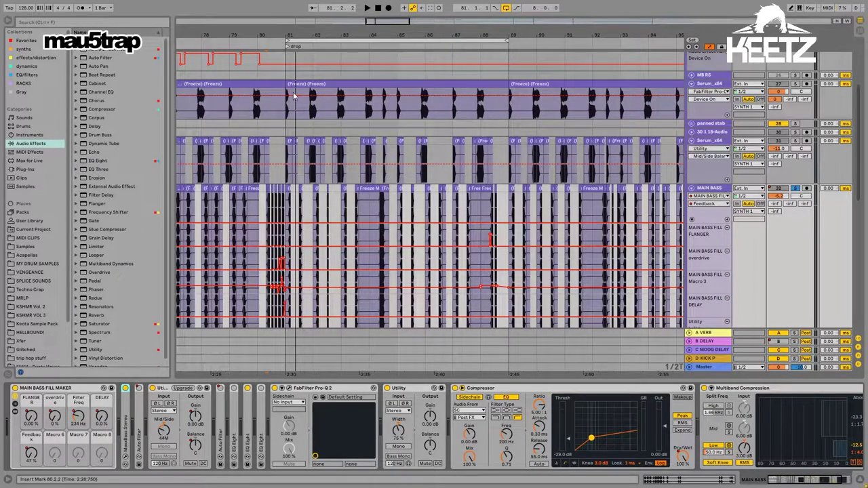
{"action": "left_click_drag", "start_coordinate": [286, 102], "coordinate": [513, 110]}
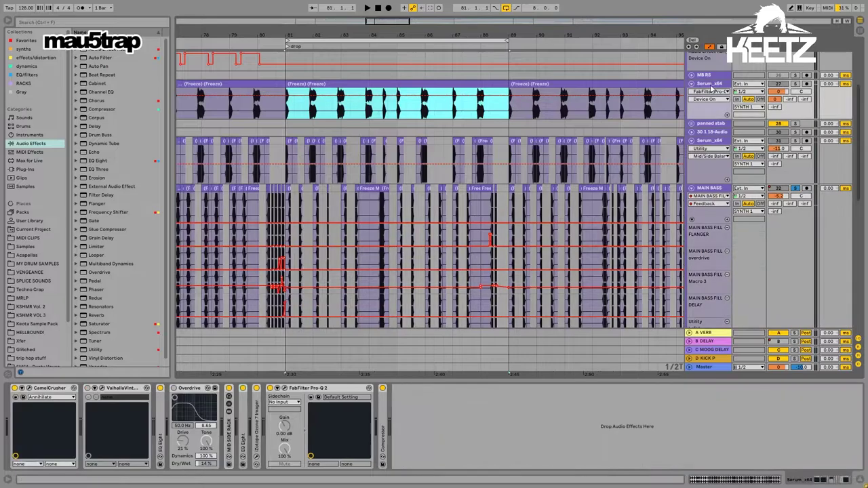
{"action": "left_click", "coordinate": [711, 85]}
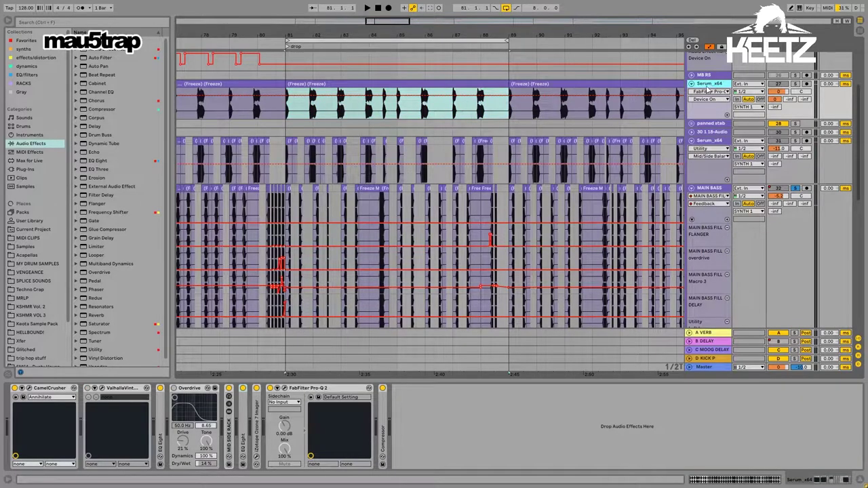
{"action": "left_click", "coordinate": [288, 114]}
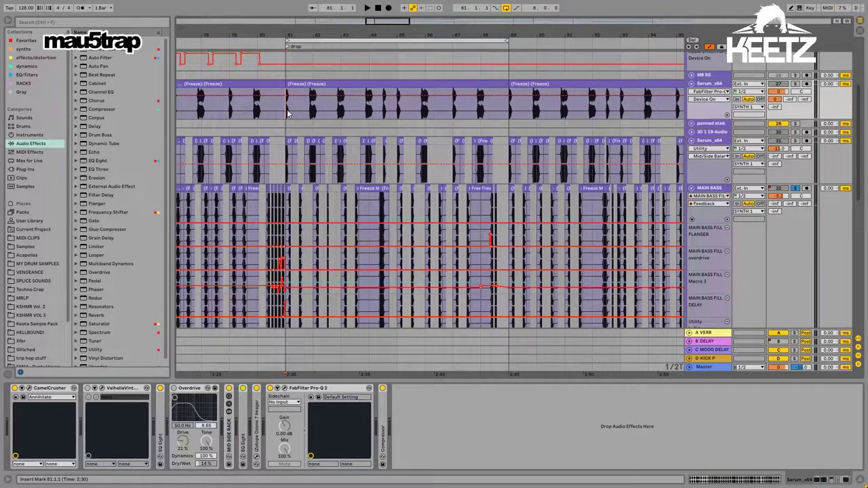
Step: Review the MAIN BASS Compressor and the rest of its chain, and fold the Multiband Compression device
{"action": "left_click", "coordinate": [710, 190]}
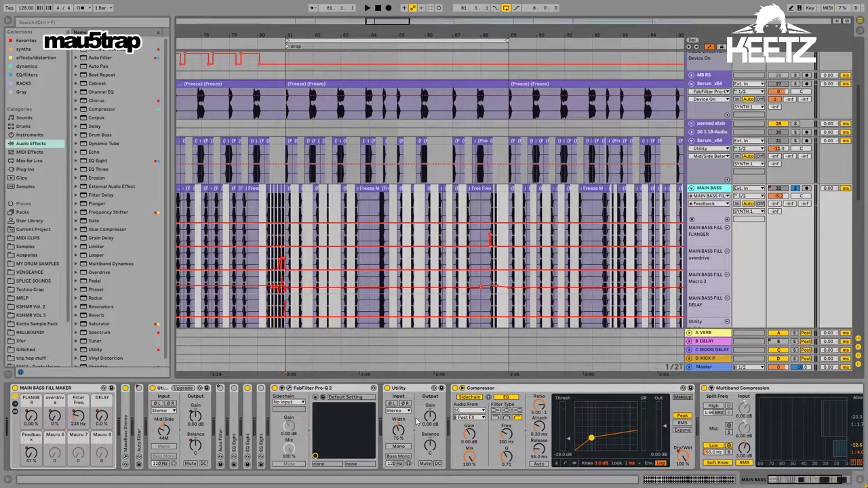
{"action": "left_click", "coordinate": [504, 391]}
{"action": "left_click_drag", "start_coordinate": [811, 480], "coordinate": [825, 479]}
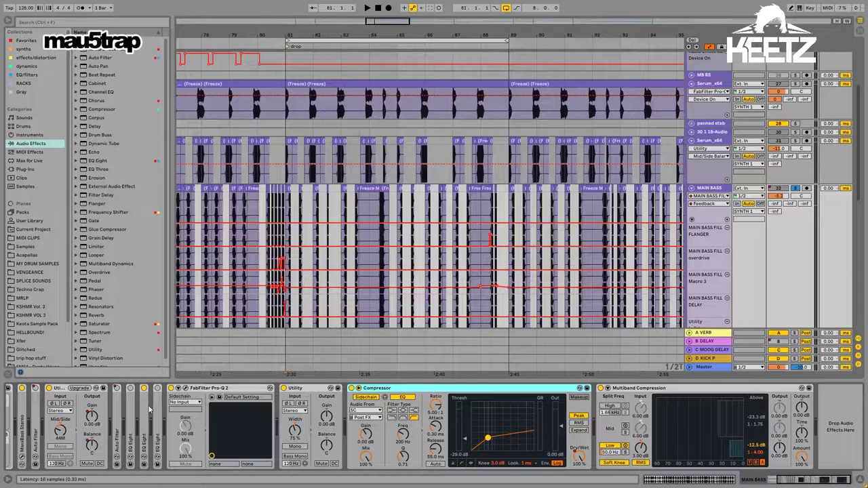
{"action": "mouse_move", "coordinate": [817, 481]}
{"action": "left_mouse_down"}
{"action": "mouse_move", "coordinate": [782, 483]}
{"action": "mouse_move", "coordinate": [832, 479]}
{"action": "left_mouse_up"}
{"action": "double_click", "coordinate": [653, 390]}
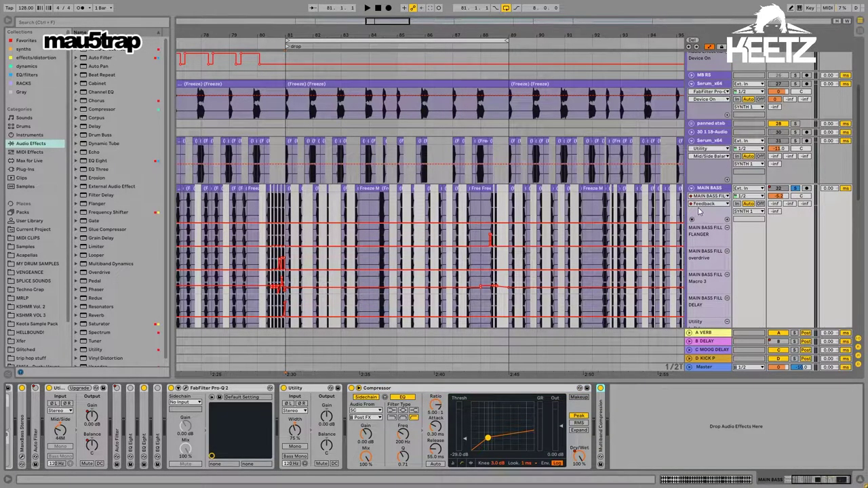
Step: Unfold audio track 33 below MAIN BASS and select its drop section from bar 81 to bar 89
{"action": "scroll", "coordinate": [362, 234], "scroll_direction": "down", "scroll_amount": 2}
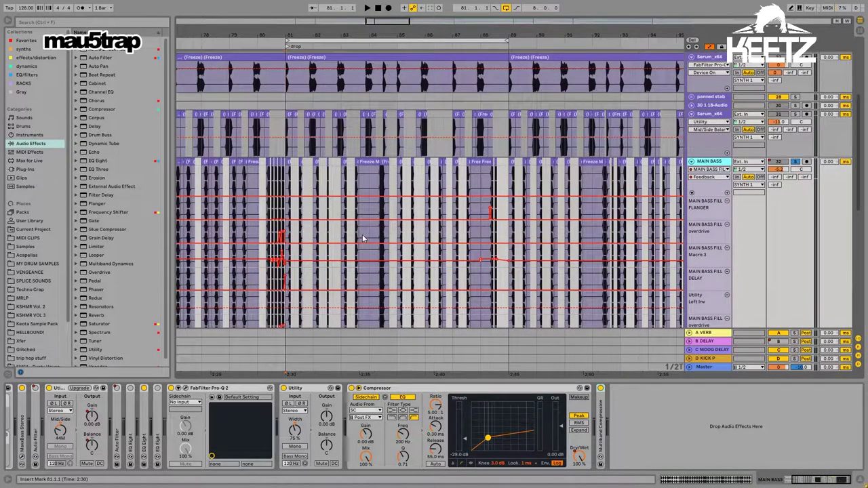
{"action": "scroll", "coordinate": [362, 234], "scroll_direction": "down", "scroll_amount": 8}
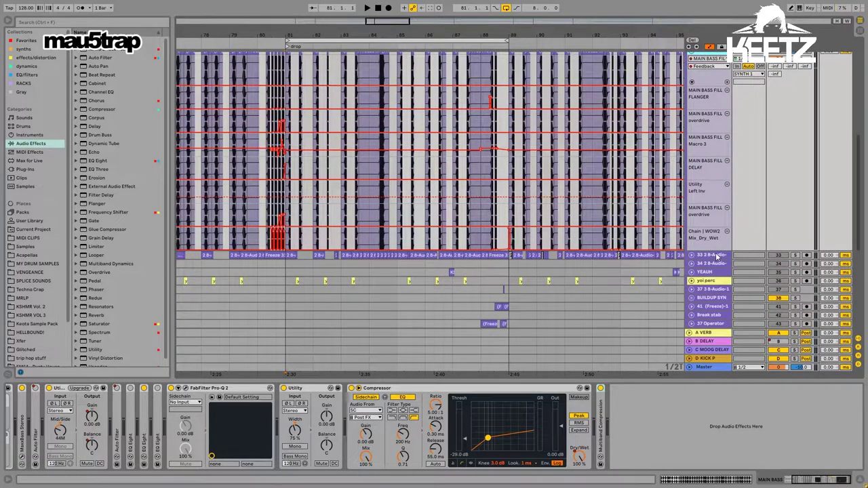
{"action": "double_click", "coordinate": [717, 255]}
{"action": "left_click", "coordinate": [341, 277]}
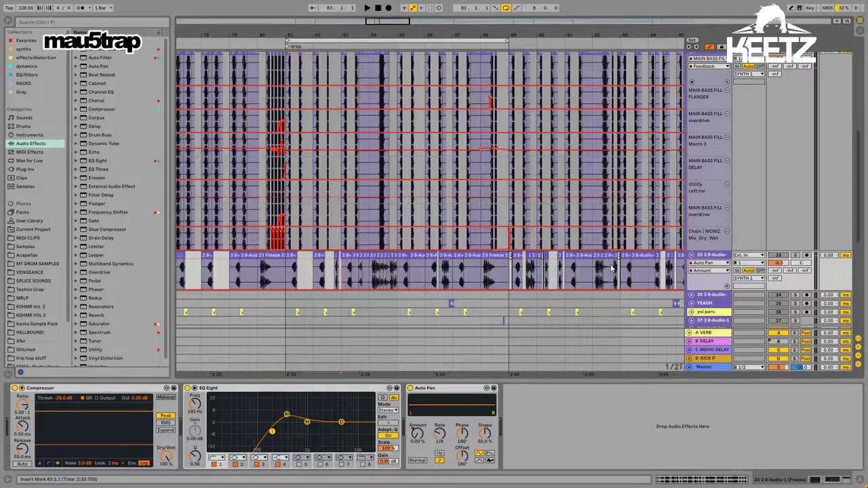
{"action": "left_click_drag", "start_coordinate": [296, 273], "coordinate": [512, 274]}
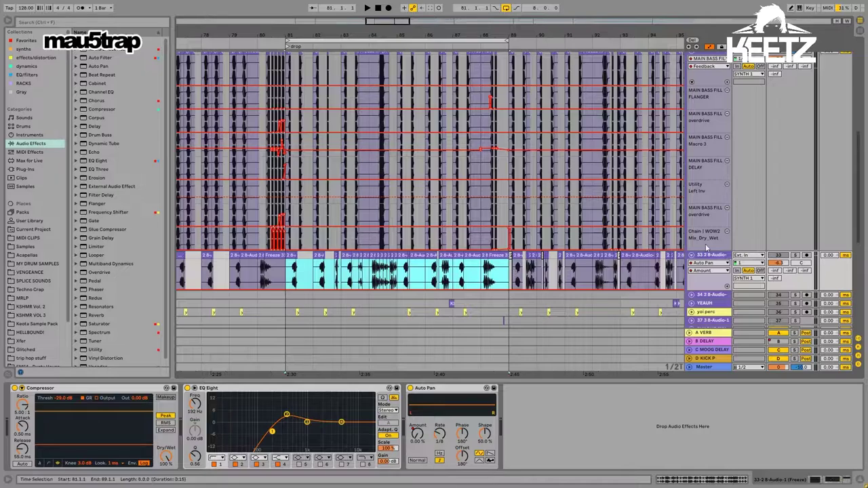
Step: Solo audio track 33 and audition its clips from bar 84
{"action": "left_click", "coordinate": [795, 255]}
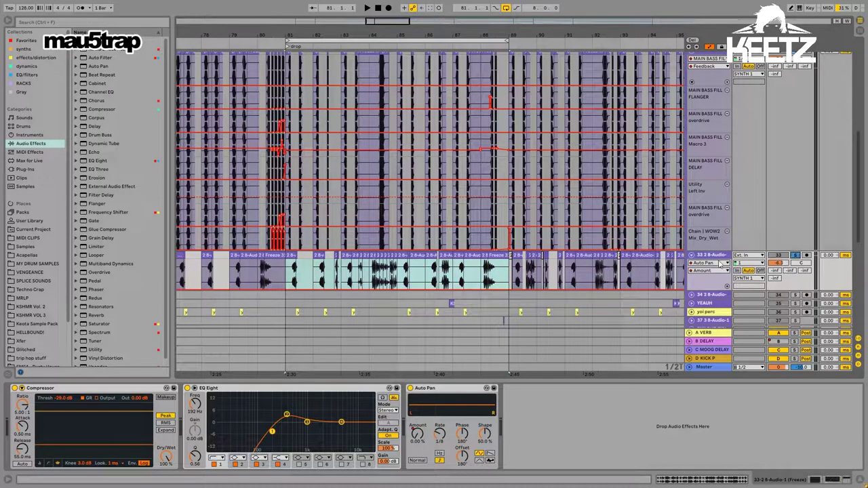
{"action": "left_click", "coordinate": [370, 278]}
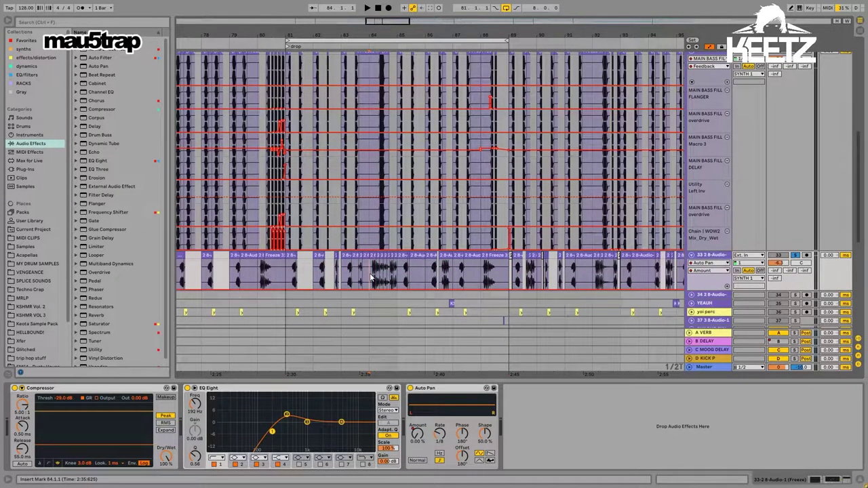
{"action": "key", "text": "space"}
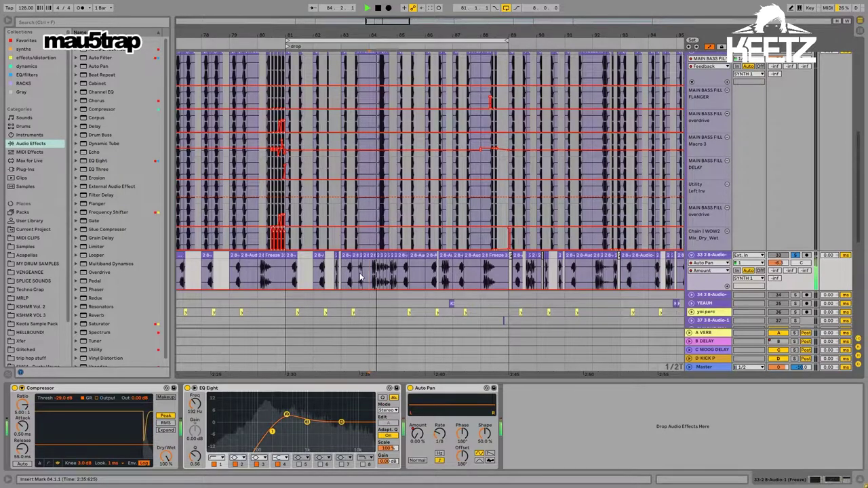
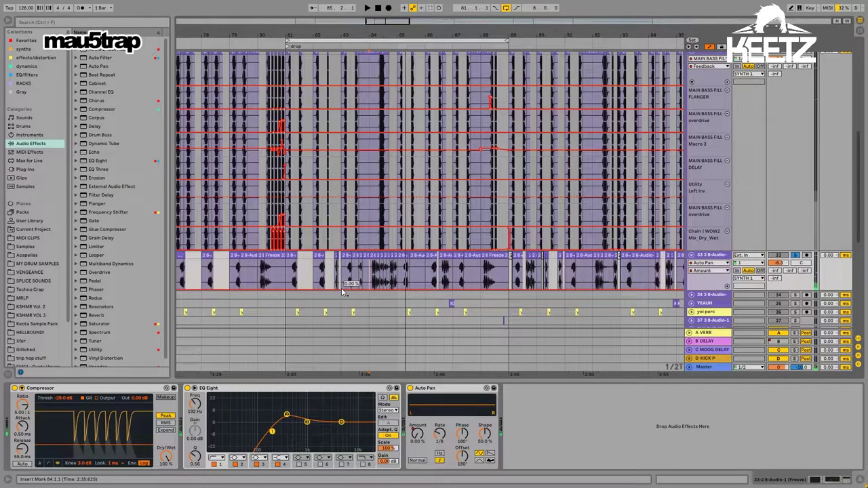
Step: Highlight track 33's drop section across bars 81 to 89 and its rapid fill in bar 84
{"action": "left_click", "coordinate": [291, 276]}
{"action": "left_click_drag", "start_coordinate": [290, 276], "coordinate": [510, 275]}
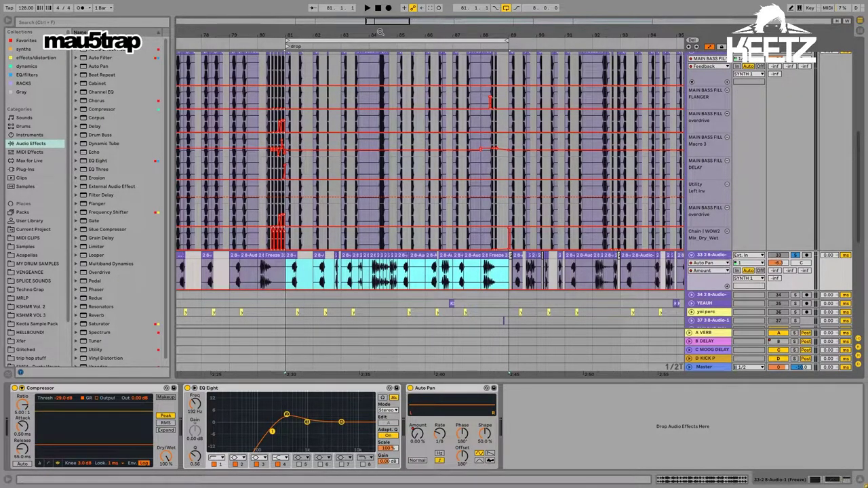
{"action": "left_click", "coordinate": [371, 278]}
{"action": "left_click_drag", "start_coordinate": [371, 279], "coordinate": [400, 278]}
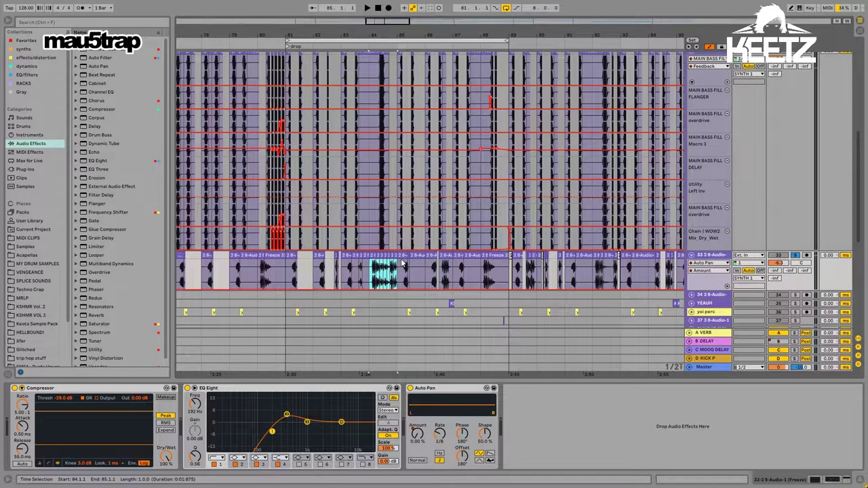
Step: Fold all the SYNTH 1 layer tracks and solo the whole SYNTH 1 group
{"action": "scroll", "coordinate": [470, 104], "scroll_direction": "up", "scroll_amount": 1}
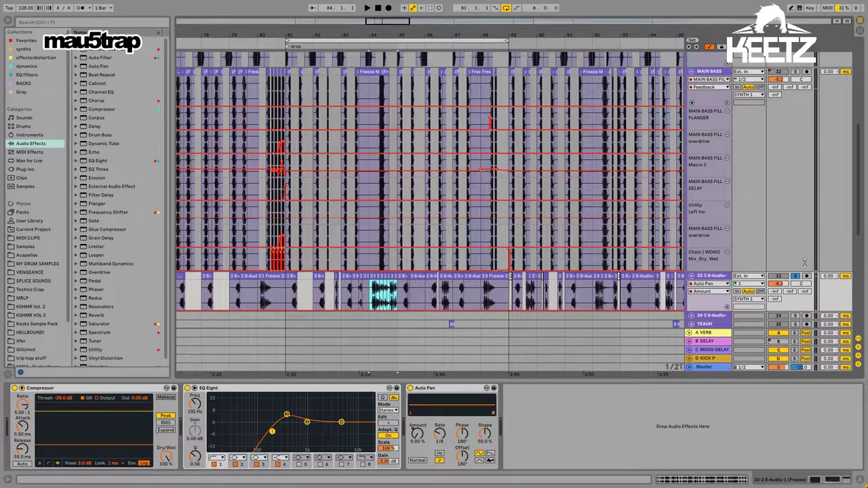
{"action": "left_click", "coordinate": [691, 276], "text": "alt"}
{"action": "left_click_drag", "start_coordinate": [283, 158], "coordinate": [509, 164]}
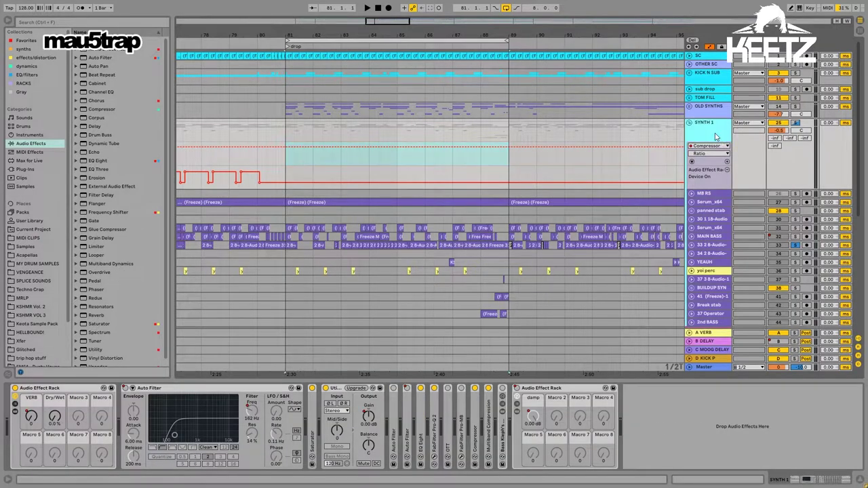
{"action": "left_click", "coordinate": [797, 125]}
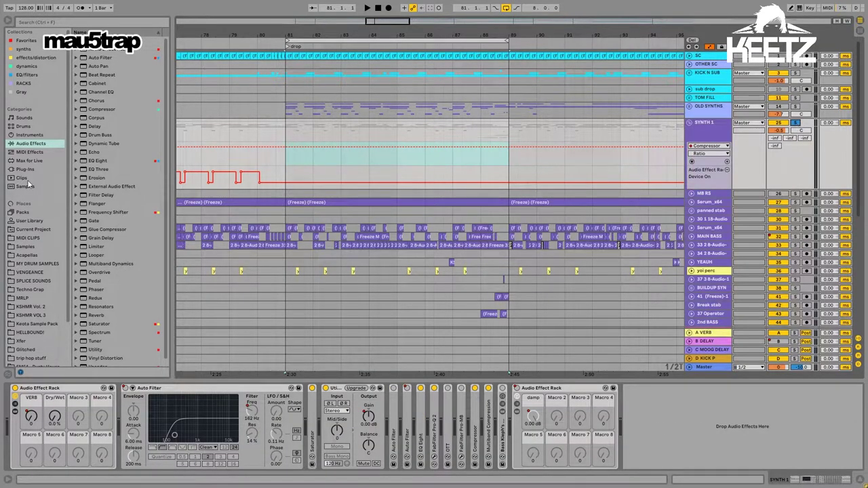
Step: Unfold the yoi perc track, place the playback start in bar 81, and solo the track
{"action": "scroll", "coordinate": [396, 187], "scroll_direction": "down", "scroll_amount": 2}
{"action": "left_click", "coordinate": [714, 226]}
{"action": "left_click", "coordinate": [692, 227]}
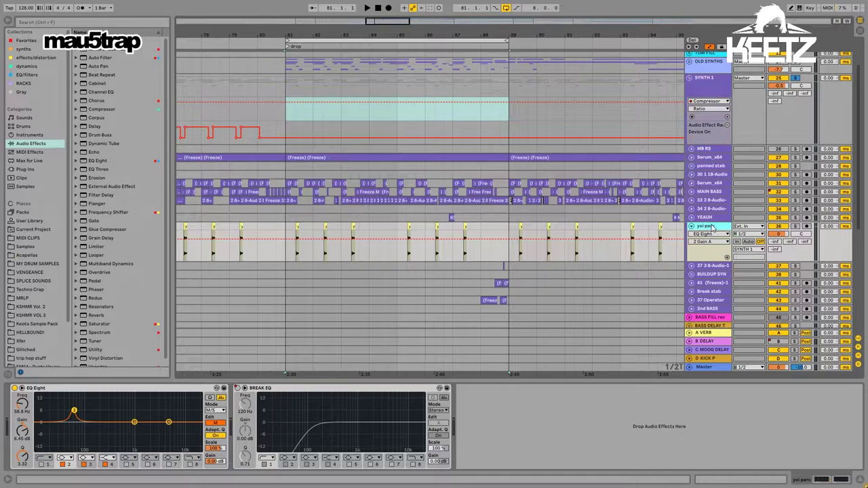
{"action": "scroll", "coordinate": [711, 227], "scroll_direction": "down", "scroll_amount": 2}
{"action": "left_click", "coordinate": [290, 211]}
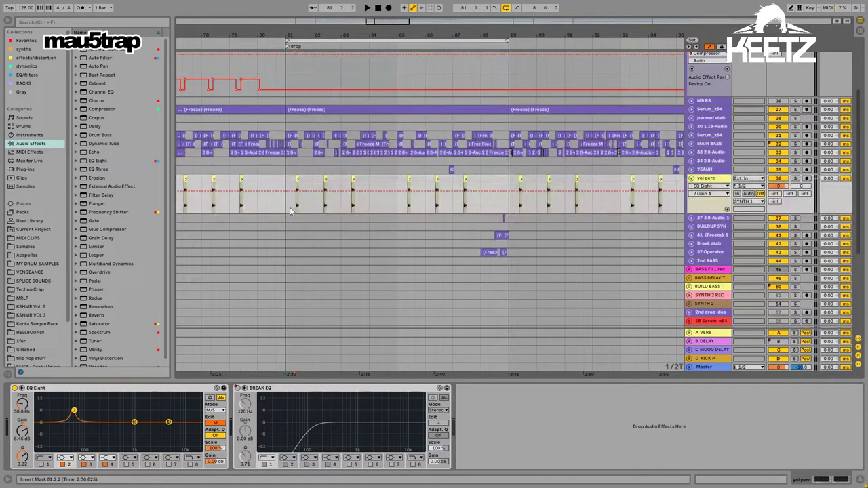
{"action": "left_click", "coordinate": [795, 178]}
Step: Audition the yoi perc hits in bars 81, 82 and 83
{"action": "key", "text": "space"}
{"action": "key", "text": "space"}
{"action": "left_click", "coordinate": [323, 181]}
{"action": "key", "text": "space"}
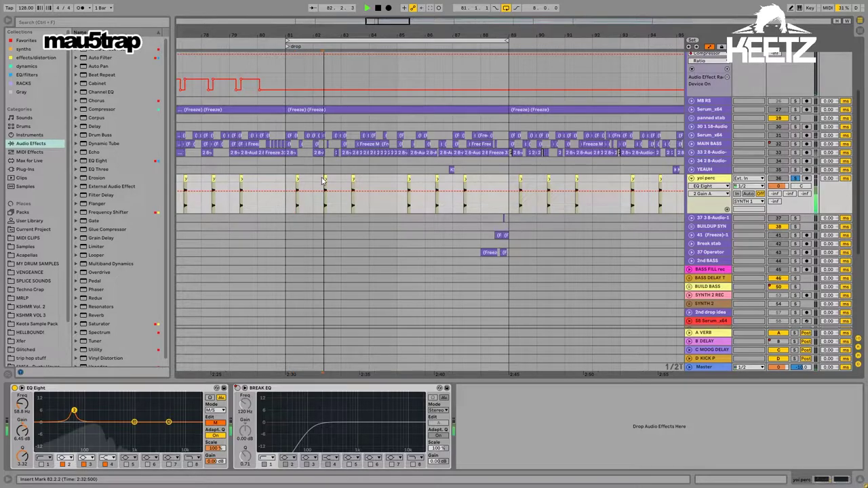
{"action": "left_click", "coordinate": [349, 184]}
{"action": "key", "text": "space"}
{"action": "key", "text": "space"}
{"action": "key", "text": "space"}
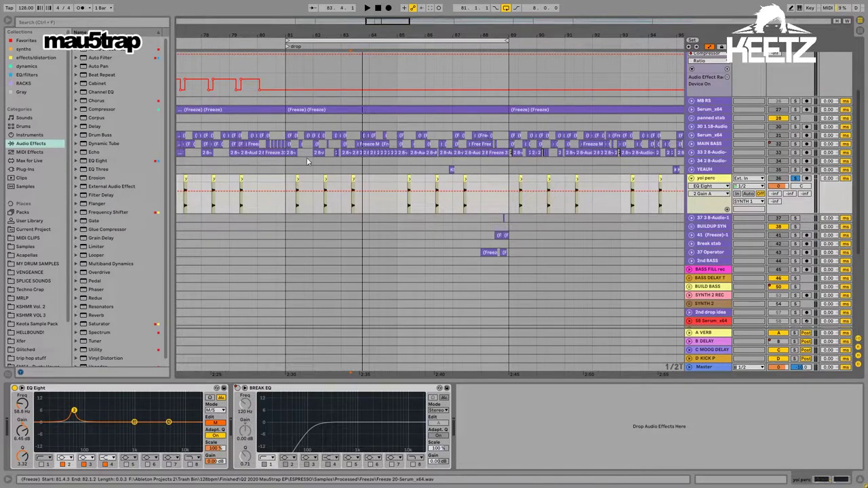
Step: Examine the yoi perc clips in the drop up close and audition the hits in bars 83 and 85
{"action": "left_click_drag", "start_coordinate": [371, 33], "coordinate": [326, 291]}
{"action": "left_click", "coordinate": [478, 188]}
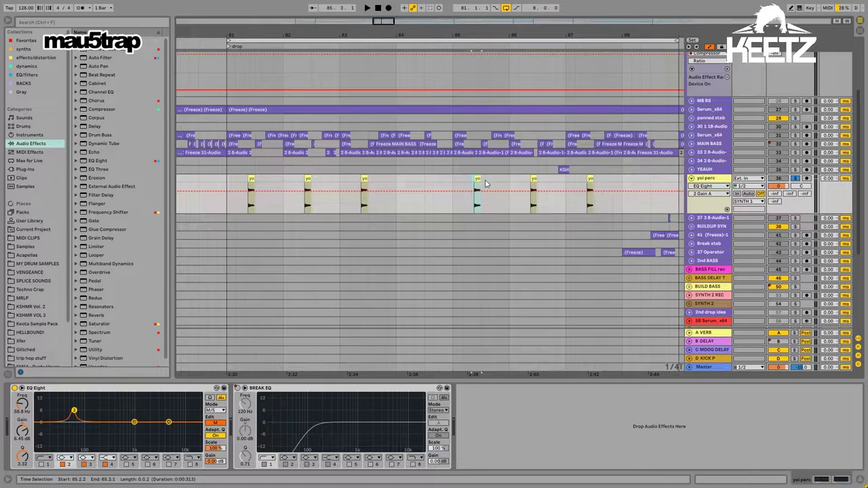
{"action": "left_click", "coordinate": [364, 178]}
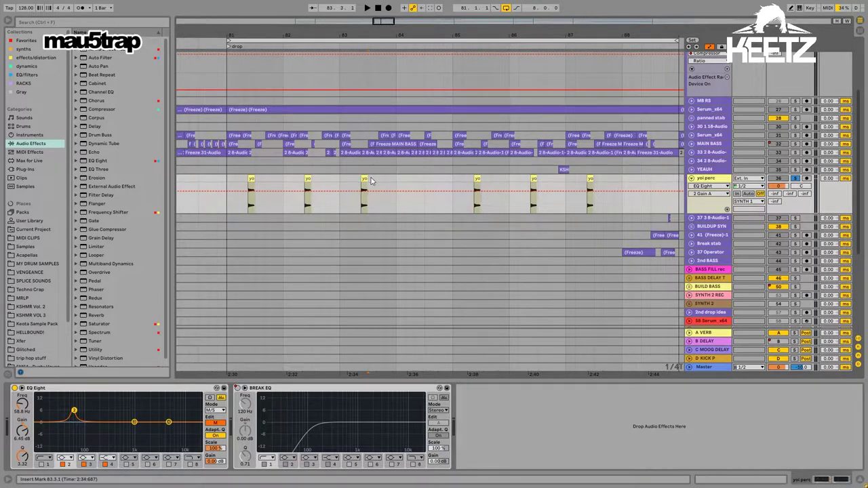
{"action": "key", "text": "space"}
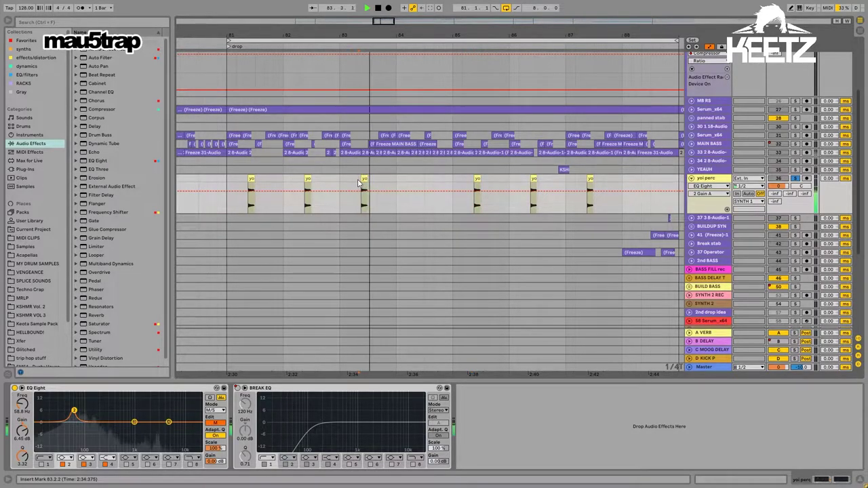
{"action": "left_click", "coordinate": [475, 181]}
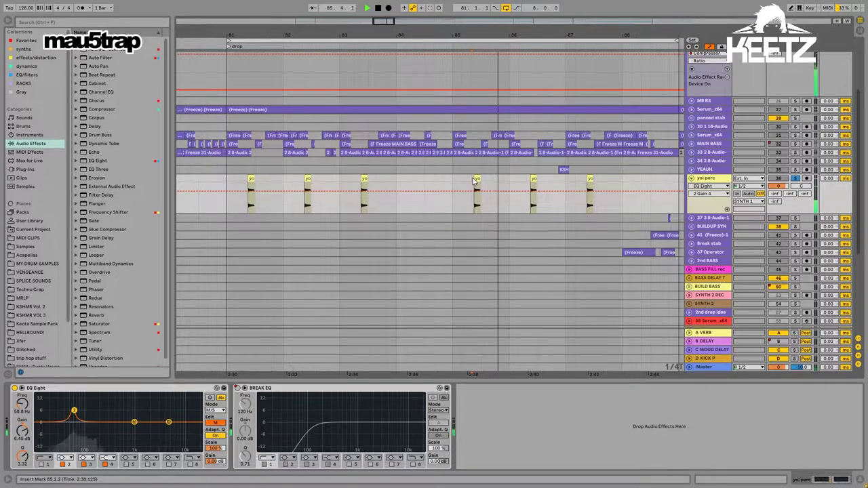
Step: Solo the whole SYNTH 1 group again and bring the wider drop section back into view
{"action": "scroll", "coordinate": [787, 183], "scroll_direction": "up", "scroll_amount": 3}
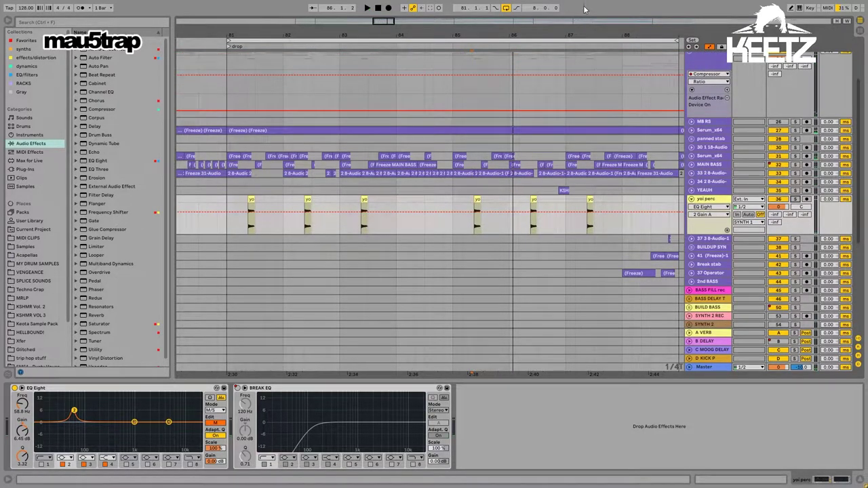
{"action": "left_click_drag", "start_coordinate": [589, 32], "coordinate": [405, 13]}
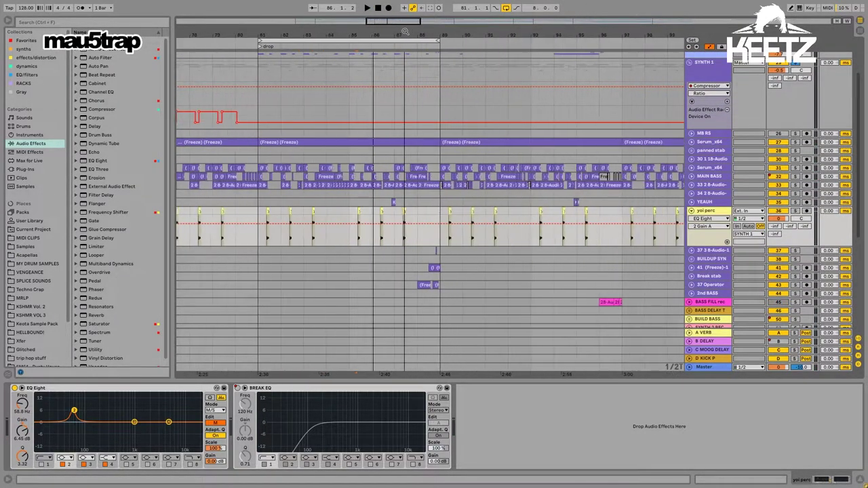
Step: Unfold and solo the 37 Operator track and audition it around its clips just before bar 89
{"action": "scroll", "coordinate": [407, 168], "scroll_direction": "down", "scroll_amount": 3}
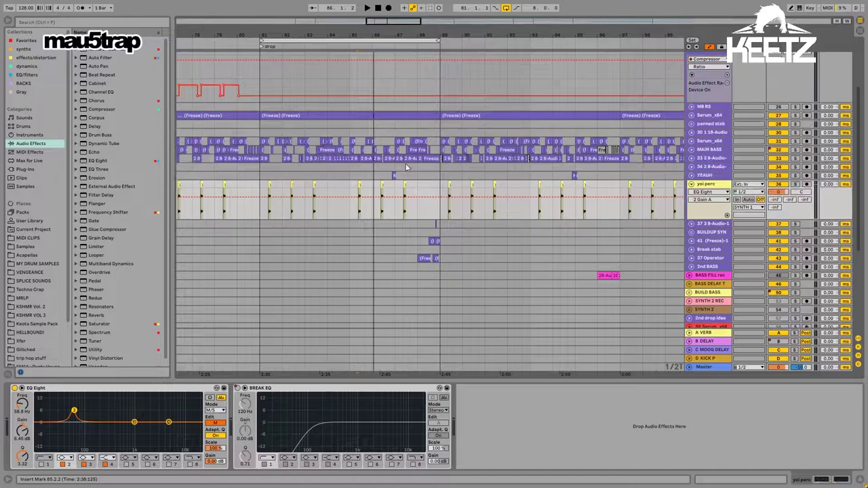
{"action": "left_click", "coordinate": [418, 232]}
{"action": "scroll", "coordinate": [417, 231], "scroll_direction": "down", "scroll_amount": 2}
{"action": "left_click", "coordinate": [692, 232]}
{"action": "left_click", "coordinate": [692, 232]}
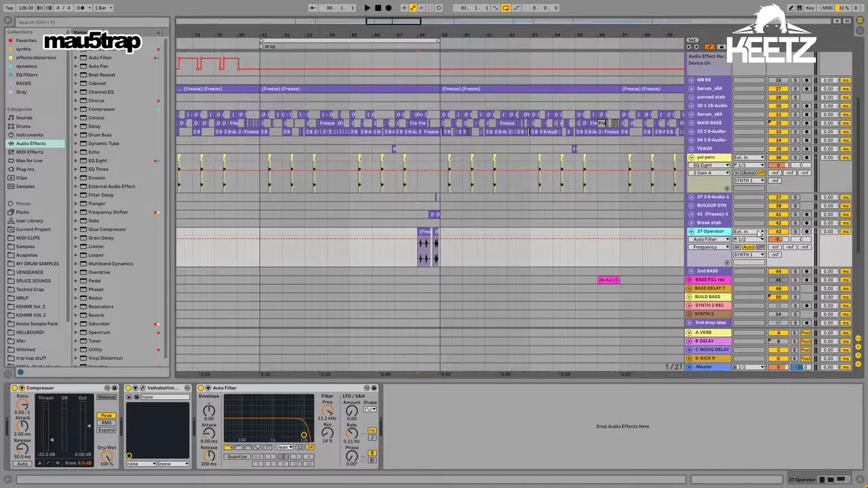
{"action": "left_click", "coordinate": [419, 259]}
{"action": "key", "text": "space"}
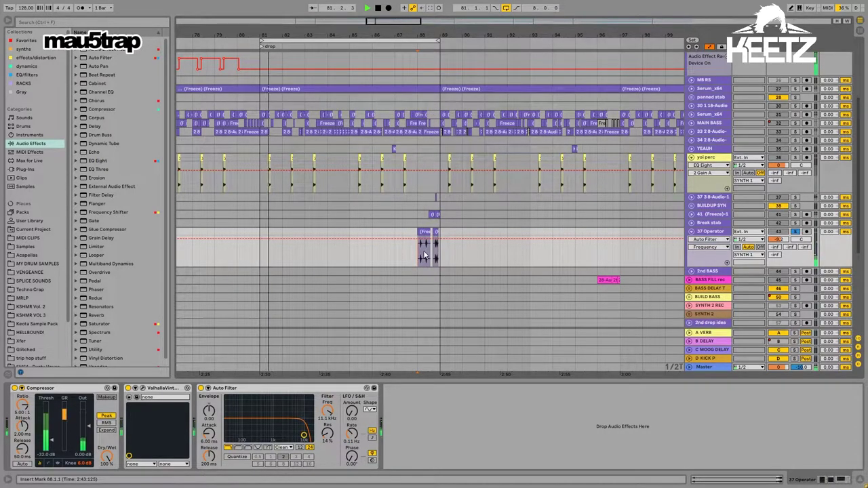
{"action": "key", "text": "space"}
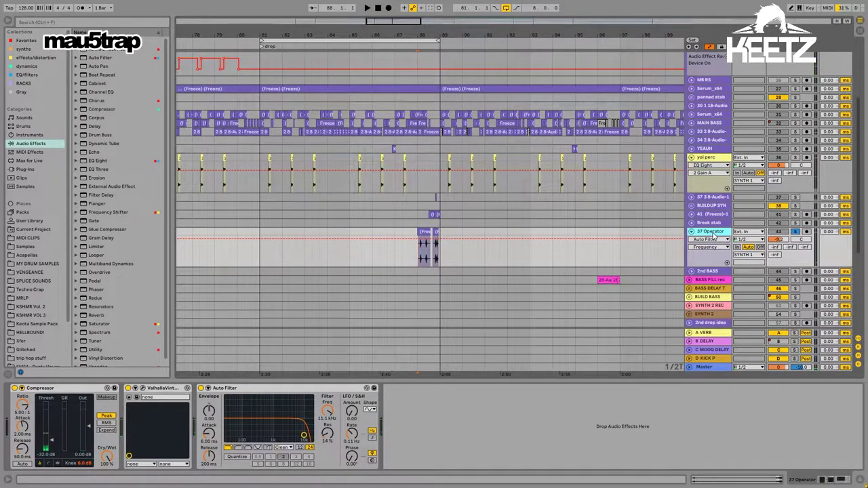
Step: Check the Break stab track, then unfold and solo the 41 (Freeze)-1 track and audition it near its clips in bar 88
{"action": "left_click", "coordinate": [419, 226]}
{"action": "left_click_drag", "start_coordinate": [426, 222], "coordinate": [441, 223]}
{"action": "left_click", "coordinate": [441, 223]}
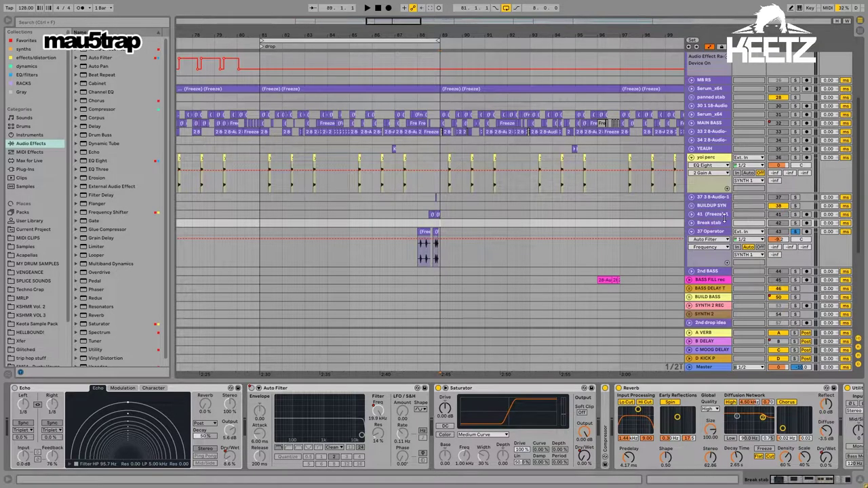
{"action": "left_click", "coordinate": [692, 215]}
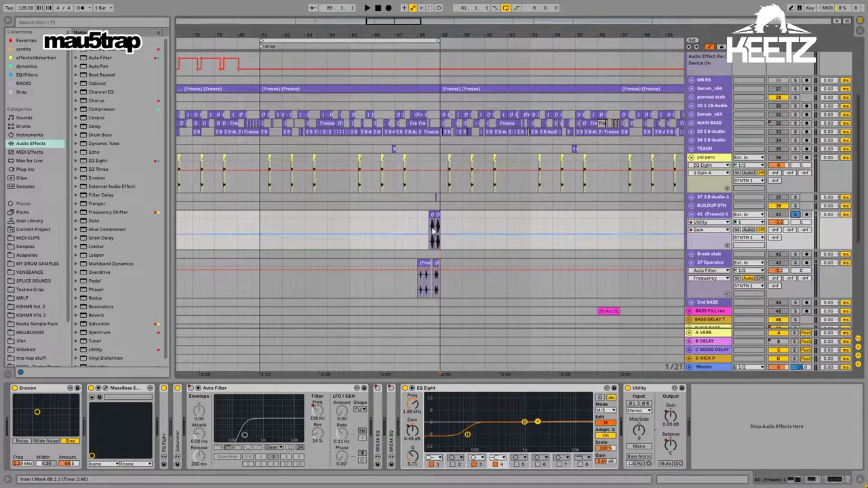
{"action": "left_click", "coordinate": [427, 224]}
{"action": "key", "text": "space"}
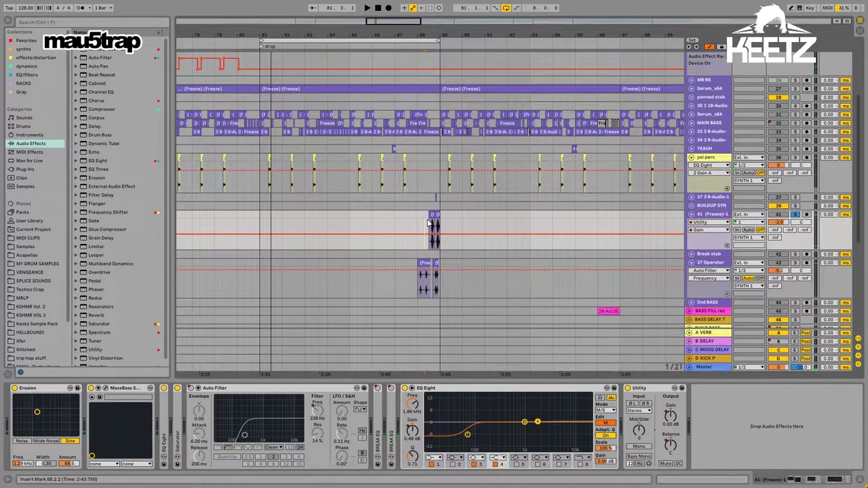
Step: Fold the unfolded layer tracks inside the SYNTH 1 group and bring the intro into view
{"action": "left_click_drag", "start_coordinate": [443, 34], "coordinate": [591, 15]}
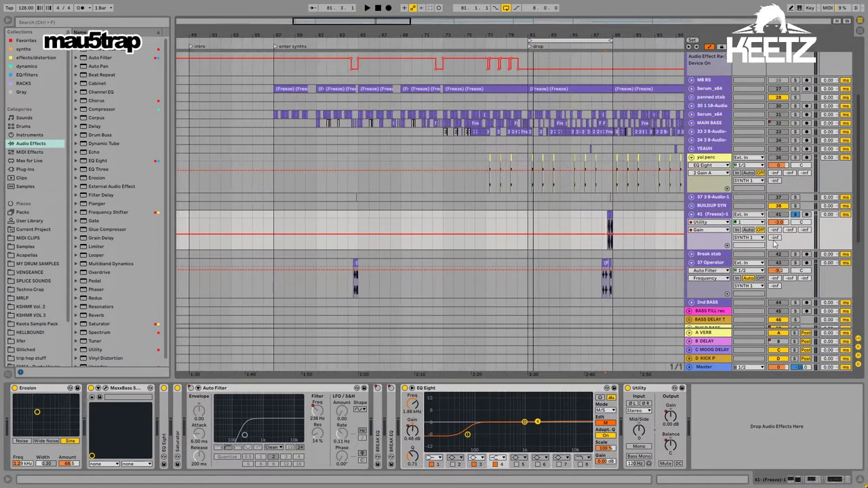
{"action": "left_click", "coordinate": [691, 215], "text": "alt"}
{"action": "left_click_drag", "start_coordinate": [294, 34], "coordinate": [417, 25]}
{"action": "scroll", "coordinate": [377, 149], "scroll_direction": "up", "scroll_amount": 1}
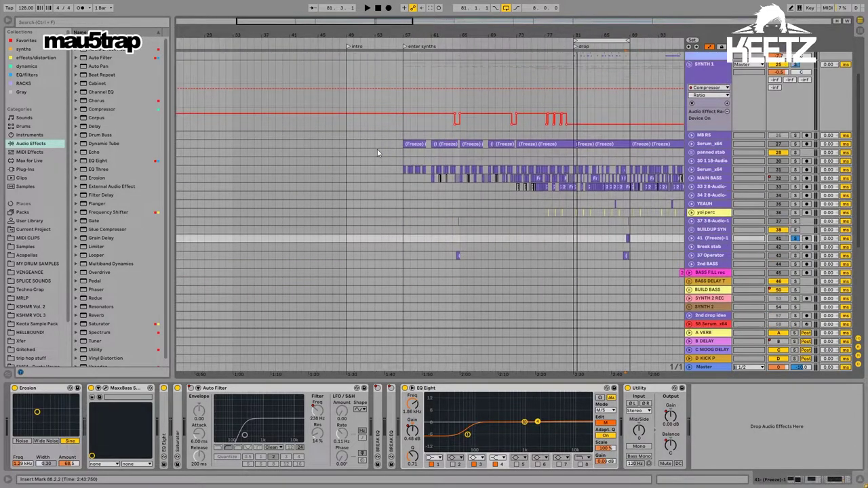
Step: Clear the track solo, select the SYNTH 1 group, and play the full arrangement from the intro at bar 49
{"action": "left_click", "coordinate": [346, 161]}
{"action": "scroll", "coordinate": [346, 160], "scroll_direction": "up", "scroll_amount": 1}
{"action": "double_click", "coordinate": [795, 82]}
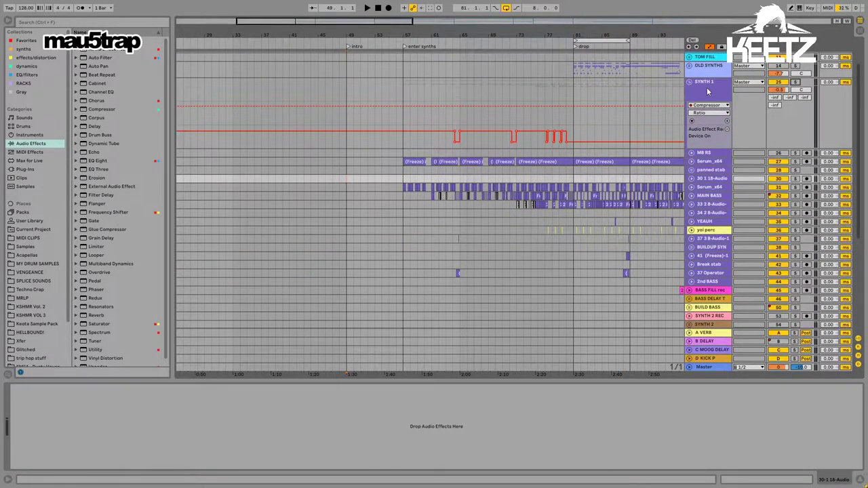
{"action": "left_click", "coordinate": [709, 90]}
{"action": "scroll", "coordinate": [390, 94], "scroll_direction": "up", "scroll_amount": 2}
{"action": "key", "text": "space"}
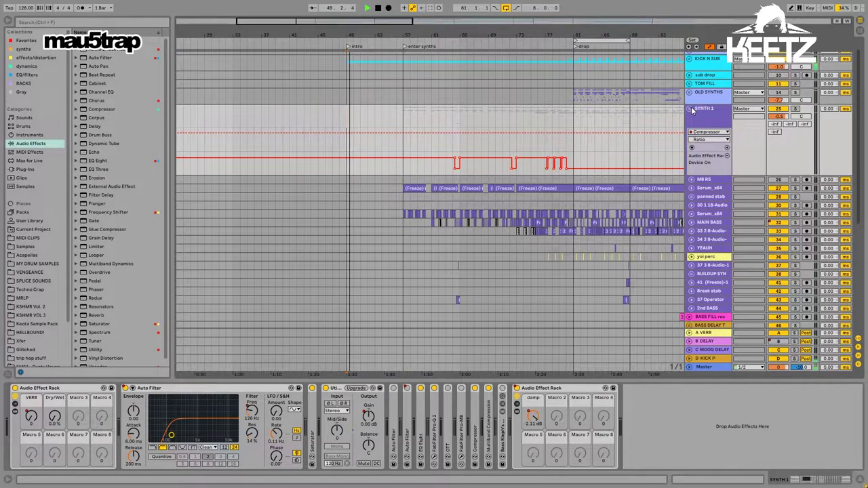
Step: Fold the SYNTH 1 group and unfold the HATS N SHIT group
{"action": "left_click", "coordinate": [690, 109]}
{"action": "scroll", "coordinate": [545, 110], "scroll_direction": "down", "scroll_amount": 1}
{"action": "left_click", "coordinate": [693, 217]}
{"action": "left_click", "coordinate": [690, 202]}
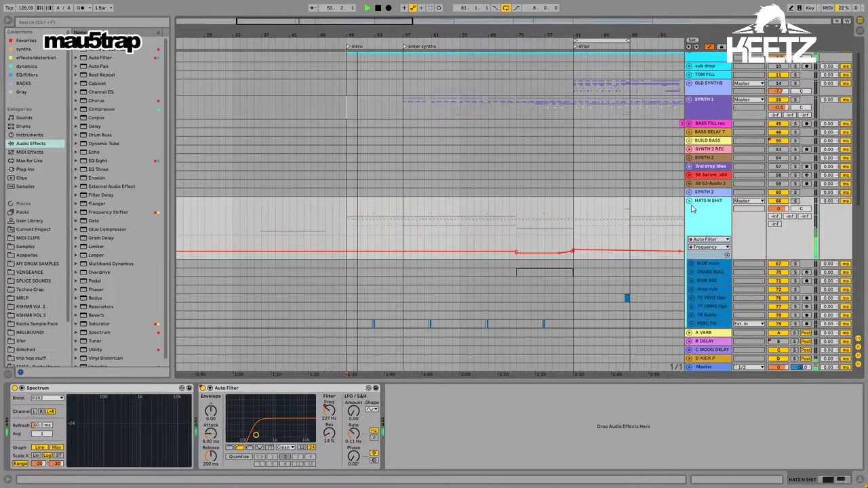
Step: Follow the percussion tracks up close through the intro and stop playback after the first PERC Fill in bar 53
{"action": "scroll", "coordinate": [663, 211], "scroll_direction": "down", "scroll_amount": 3}
{"action": "scroll", "coordinate": [521, 209], "scroll_direction": "down", "scroll_amount": 3}
{"action": "scroll", "coordinate": [366, 196], "scroll_direction": "up", "scroll_amount": 3}
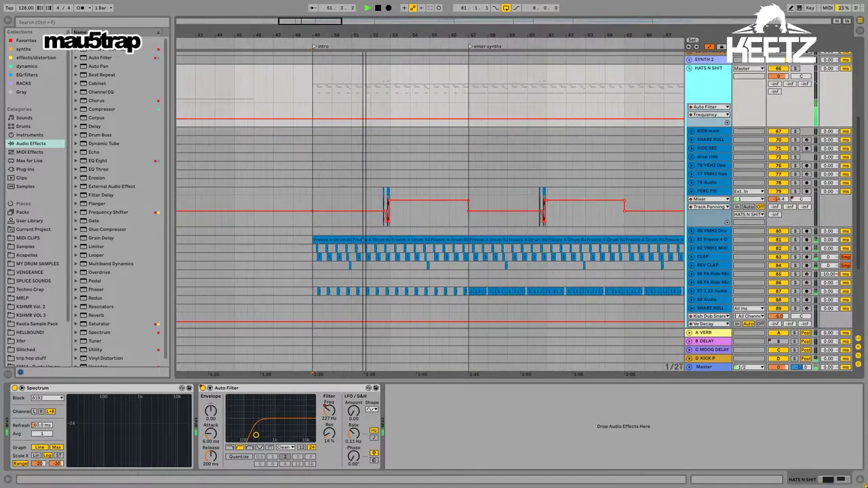
{"action": "scroll", "coordinate": [443, 192], "scroll_direction": "down", "scroll_amount": 3}
{"action": "key", "text": "plus"}
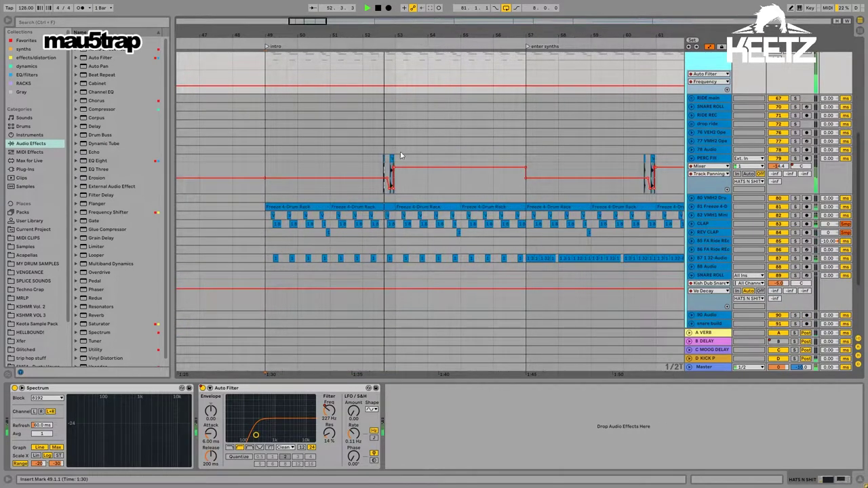
{"action": "key", "text": "space"}
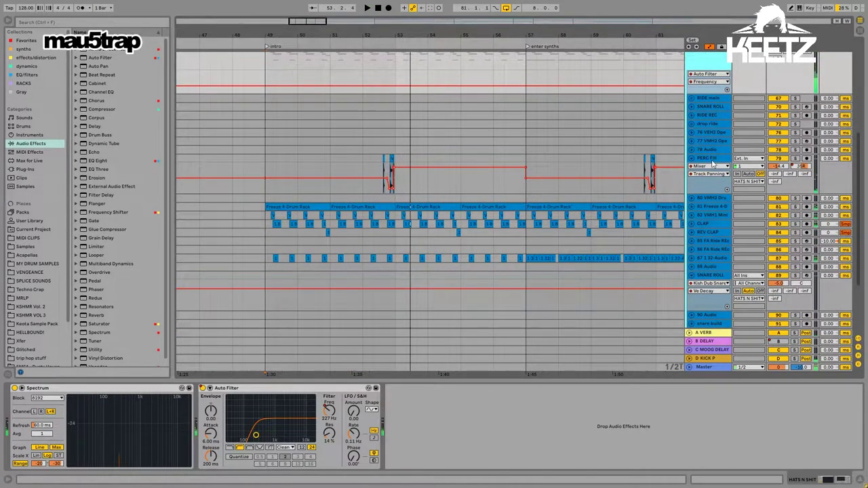
Step: Select the PERC Fill track and mark the span from bar 52 to bar 54 around its first fill
{"action": "left_click", "coordinate": [712, 160]}
{"action": "left_click_drag", "start_coordinate": [367, 164], "coordinate": [426, 161]}
{"action": "left_click", "coordinate": [426, 162]}
{"action": "left_click", "coordinate": [702, 162]}
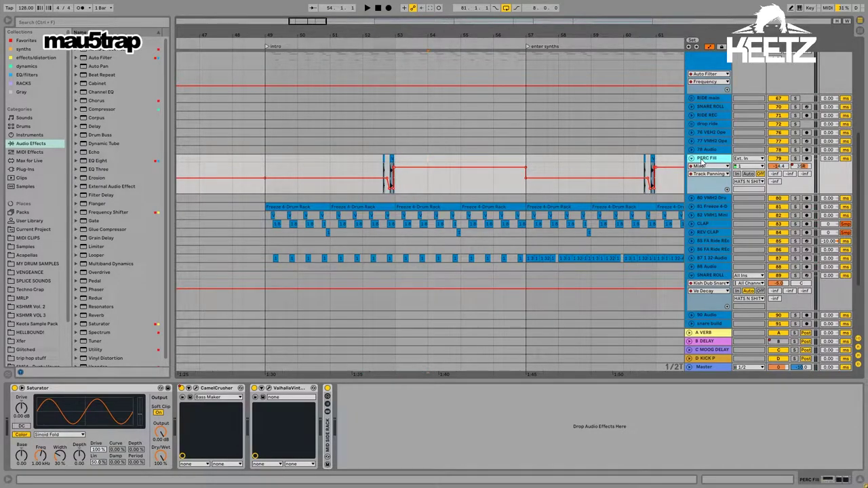
{"action": "left_click_drag", "start_coordinate": [363, 164], "coordinate": [427, 166]}
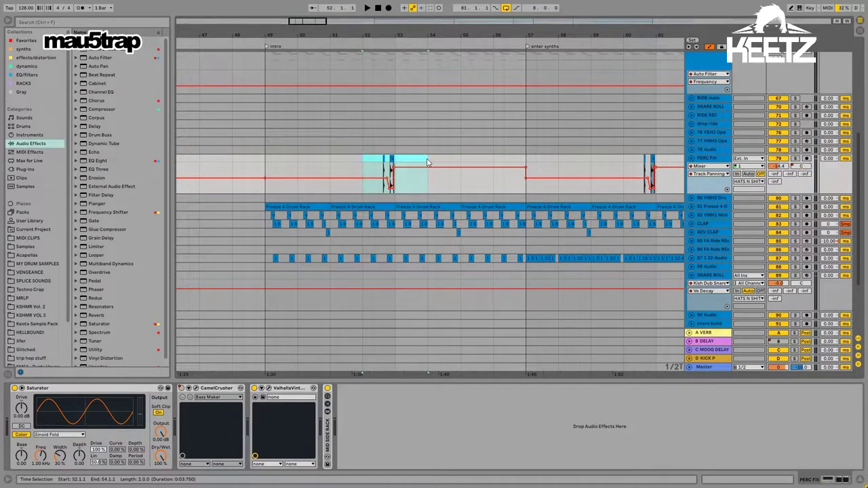
{"action": "left_click_drag", "start_coordinate": [382, 31], "coordinate": [475, 289]}
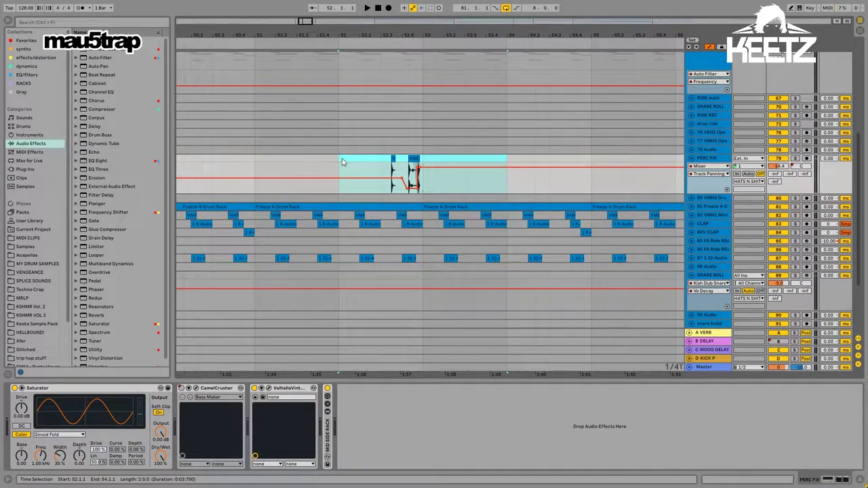
{"action": "left_click", "coordinate": [510, 163]}
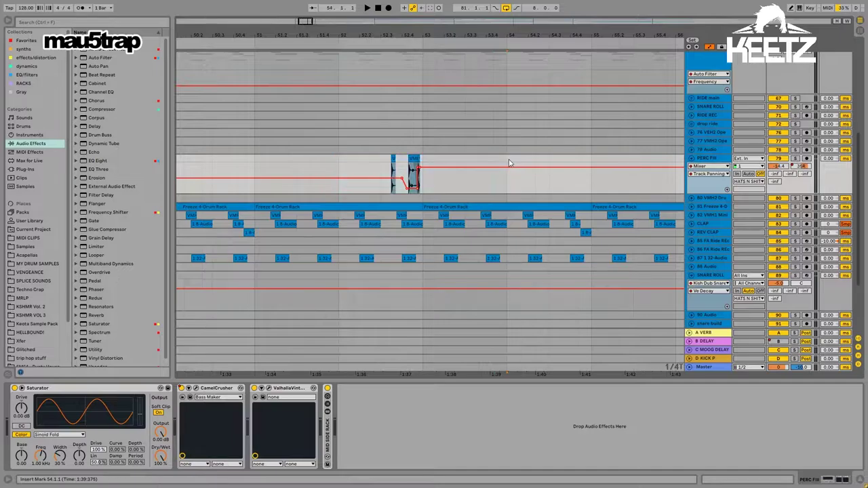
Step: Mark bar 52 with the fill hits and the following bar 53 on the PERC Fill track in turn
{"action": "left_click", "coordinate": [712, 160]}
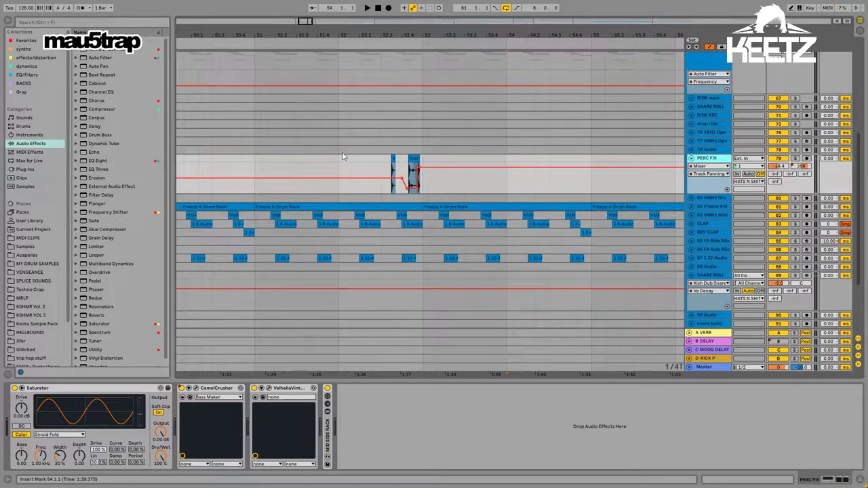
{"action": "left_click_drag", "start_coordinate": [339, 159], "coordinate": [427, 159]}
{"action": "left_click", "coordinate": [425, 159]}
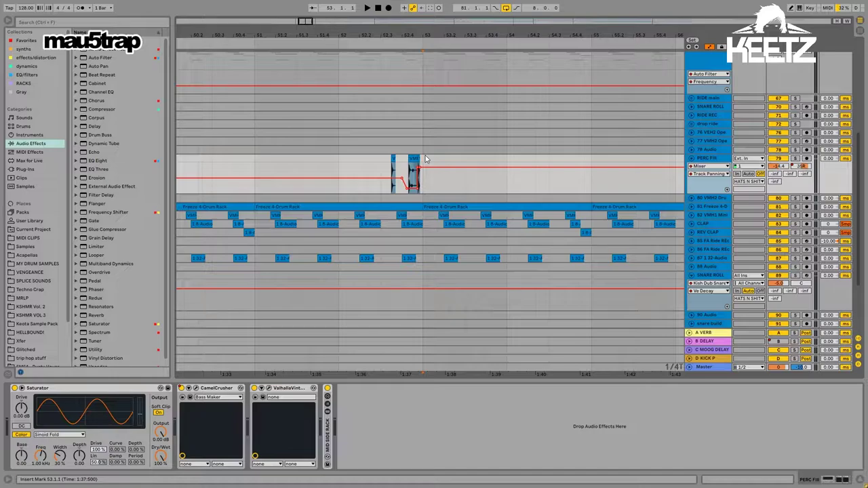
{"action": "left_click_drag", "start_coordinate": [446, 165], "coordinate": [512, 184]}
{"action": "left_click", "coordinate": [510, 183]}
Step: Show the Device On automation of the CamelCrusher effect on the PERC Fill track
{"action": "left_click", "coordinate": [723, 162]}
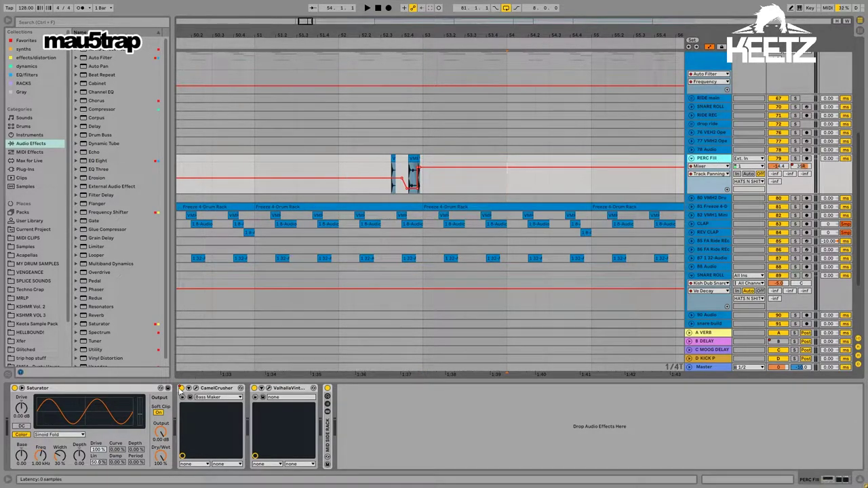
{"action": "left_click", "coordinate": [139, 390]}
{"action": "right_click", "coordinate": [182, 389]}
{"action": "left_click", "coordinate": [187, 391]}
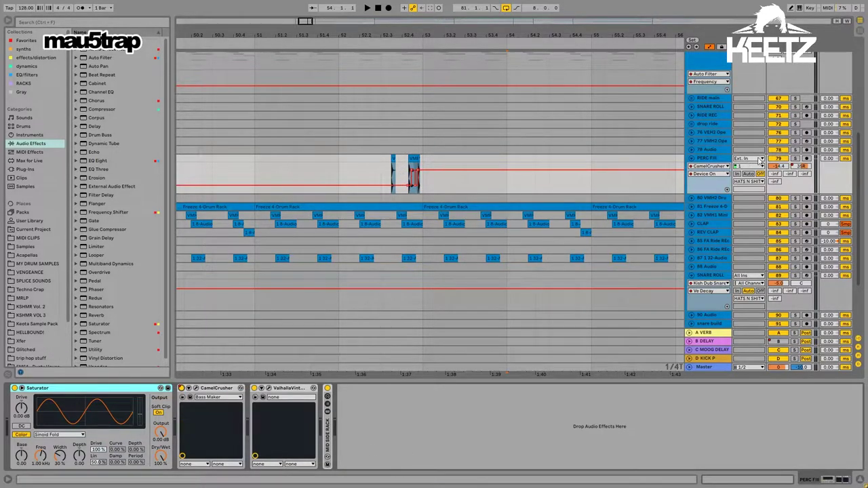
Step: Show the Track Panning automation of the PERC Fill track and audition the fill from bar 52.3
{"action": "right_click", "coordinate": [801, 166]}
{"action": "left_click", "coordinate": [754, 181]}
{"action": "left_click", "coordinate": [379, 170]}
{"action": "key", "text": "space"}
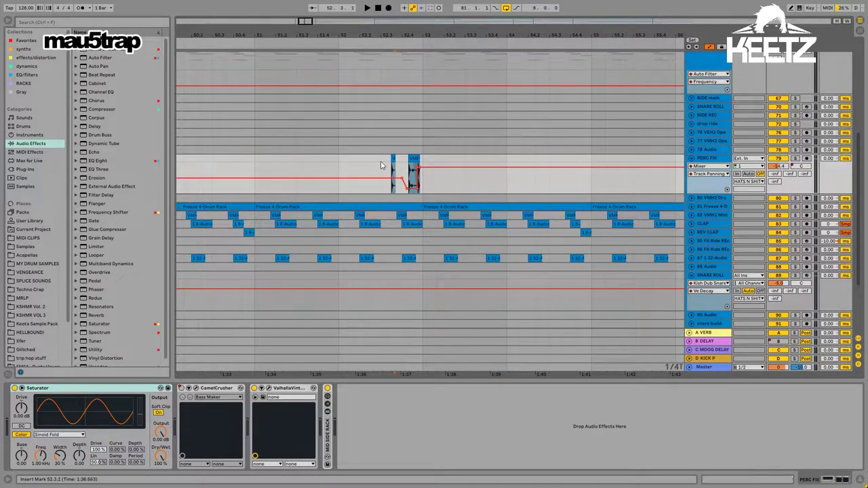
Step: Mark the first PERC Fill ending at bar 53 repeatedly and examine its place within the intro
{"action": "left_click_drag", "start_coordinate": [379, 163], "coordinate": [423, 160]}
{"action": "left_click", "coordinate": [423, 156]}
{"action": "left_click_drag", "start_coordinate": [456, 35], "coordinate": [425, 4]}
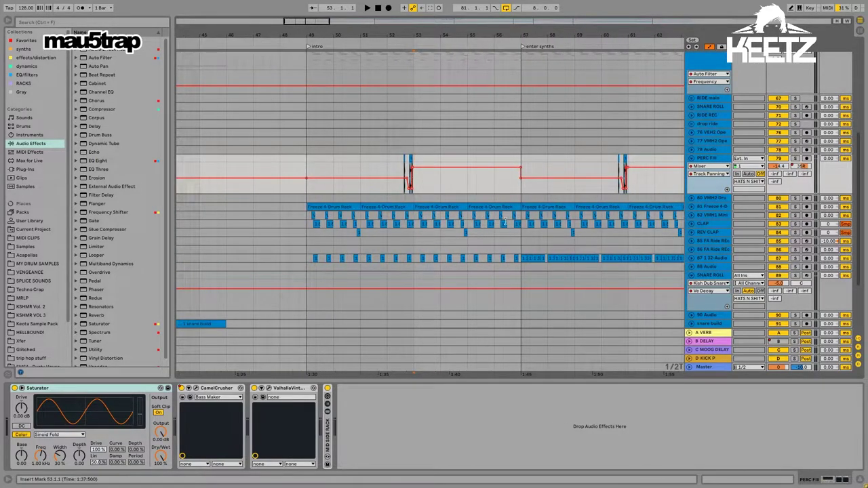
{"action": "left_click_drag", "start_coordinate": [390, 163], "coordinate": [415, 162]}
{"action": "left_click", "coordinate": [415, 162]}
{"action": "left_click_drag", "start_coordinate": [390, 163], "coordinate": [415, 162]}
{"action": "left_click", "coordinate": [418, 161]}
{"action": "left_click_drag", "start_coordinate": [460, 31], "coordinate": [464, 31]}
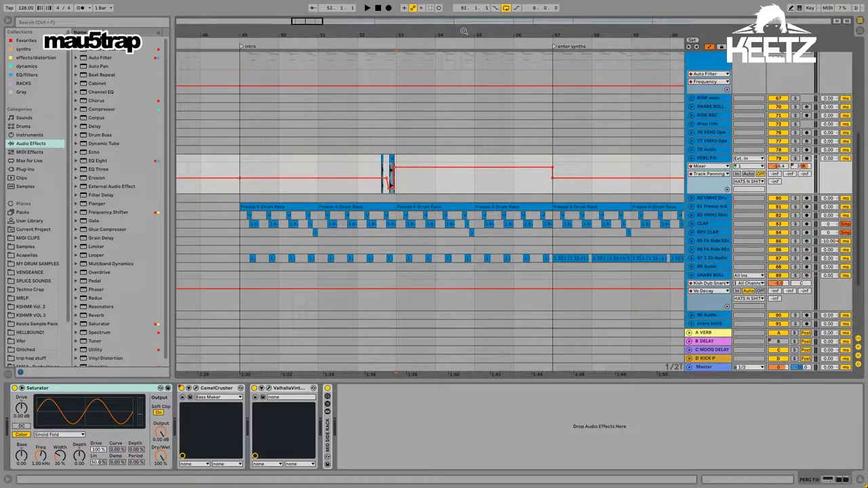
Step: Mark the PERC Fill section from bar 49 to bar 57, then place the playback start at bar 52
{"action": "left_click_drag", "start_coordinate": [240, 159], "coordinate": [553, 160]}
{"action": "left_click", "coordinate": [554, 161]}
{"action": "left_click_drag", "start_coordinate": [471, 34], "coordinate": [446, 15]}
{"action": "left_click", "coordinate": [394, 163]}
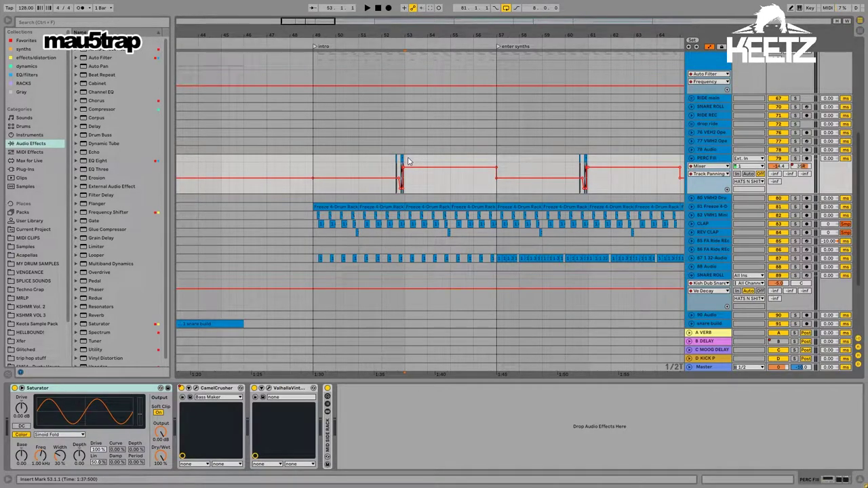
{"action": "left_click", "coordinate": [379, 160]}
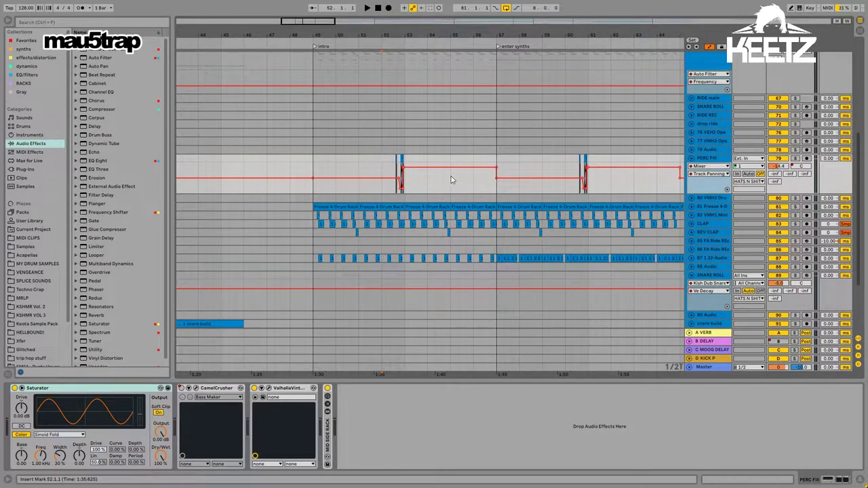
Step: Play the arrangement from bar 52 and fold the HATS N SHIT group
{"action": "scroll", "coordinate": [427, 172], "scroll_direction": "up", "scroll_amount": 2}
{"action": "key", "text": "space"}
{"action": "left_click_drag", "start_coordinate": [512, 36], "coordinate": [382, 38]}
{"action": "scroll", "coordinate": [560, 119], "scroll_direction": "up", "scroll_amount": 2}
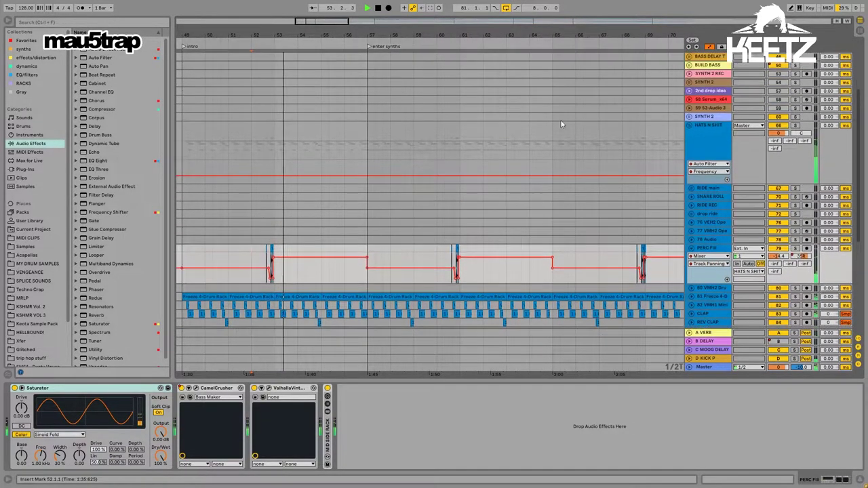
{"action": "left_click", "coordinate": [688, 122]}
{"action": "scroll", "coordinate": [682, 265], "scroll_direction": "up", "scroll_amount": 1}
{"action": "scroll", "coordinate": [698, 251], "scroll_direction": "down", "scroll_amount": 1}
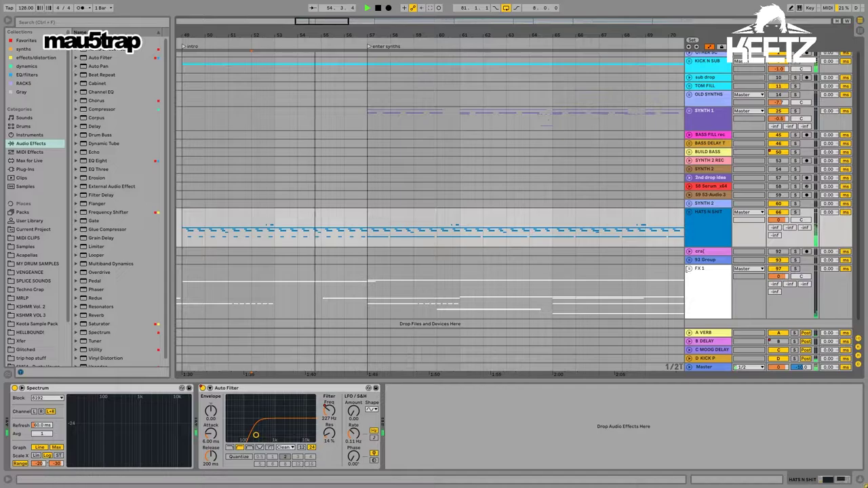
Step: Unfold the FX 1 group and the FX OUT track inside it
{"action": "scroll", "coordinate": [722, 226], "scroll_direction": "down", "scroll_amount": 6}
{"action": "scroll", "coordinate": [722, 226], "scroll_direction": "down", "scroll_amount": 1}
{"action": "left_click", "coordinate": [705, 162]}
{"action": "scroll", "coordinate": [361, 198], "scroll_direction": "down", "scroll_amount": 6}
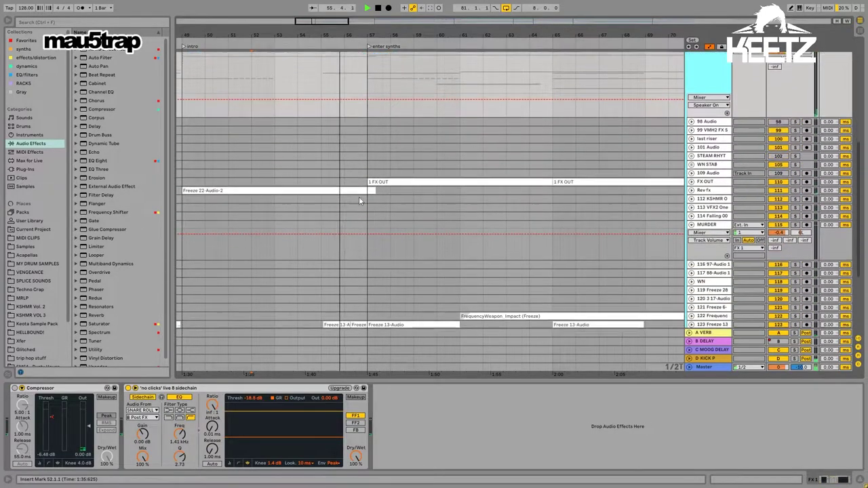
{"action": "left_click", "coordinate": [691, 152]}
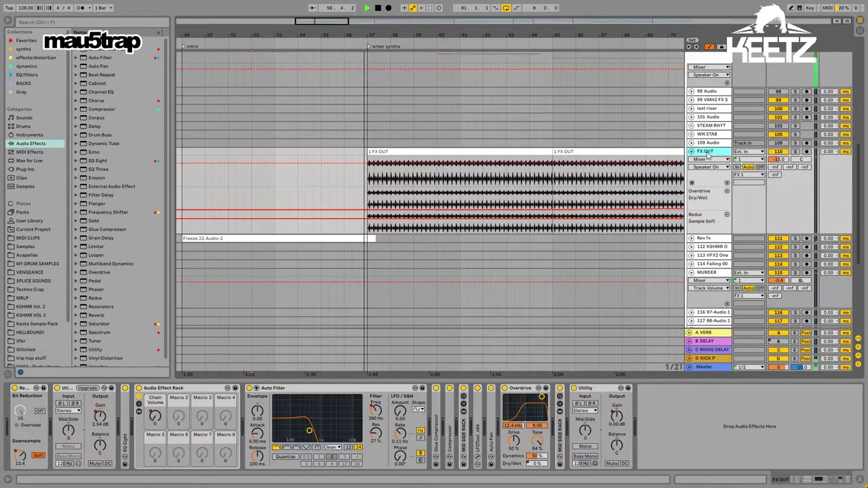
Step: Stop playback and solo the FX OUT track
{"action": "left_click_drag", "start_coordinate": [375, 35], "coordinate": [349, 32]}
{"action": "scroll", "coordinate": [376, 74], "scroll_direction": "up", "scroll_amount": 3}
{"action": "left_click", "coordinate": [292, 188]}
{"action": "key", "text": "space"}
{"action": "left_click", "coordinate": [809, 208]}
{"action": "left_click", "coordinate": [797, 206]}
Step: Open the FX OUT clip that starts at bar 57 and examine its sample waveform up close
{"action": "left_click_drag", "start_coordinate": [569, 35], "coordinate": [340, 31]}
{"action": "left_click", "coordinate": [570, 206]}
{"action": "key", "text": "plus"}
{"action": "key", "text": "plus"}
{"action": "key", "text": "plus"}
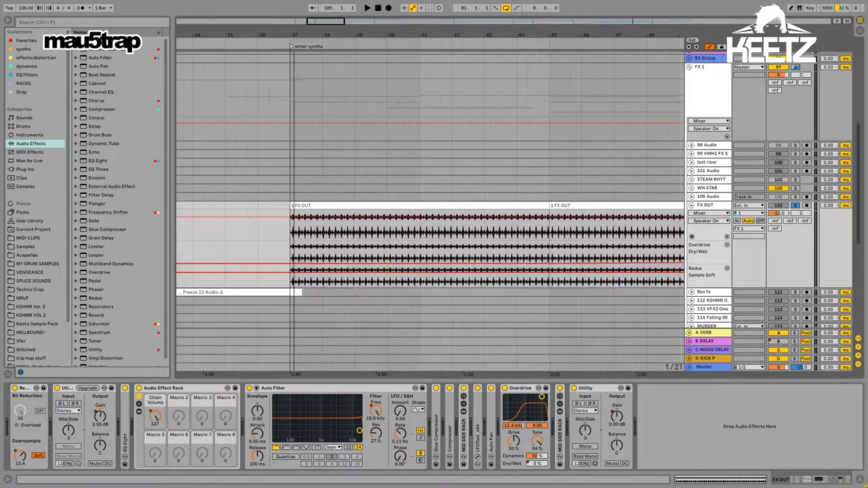
{"action": "double_click", "coordinate": [378, 213]}
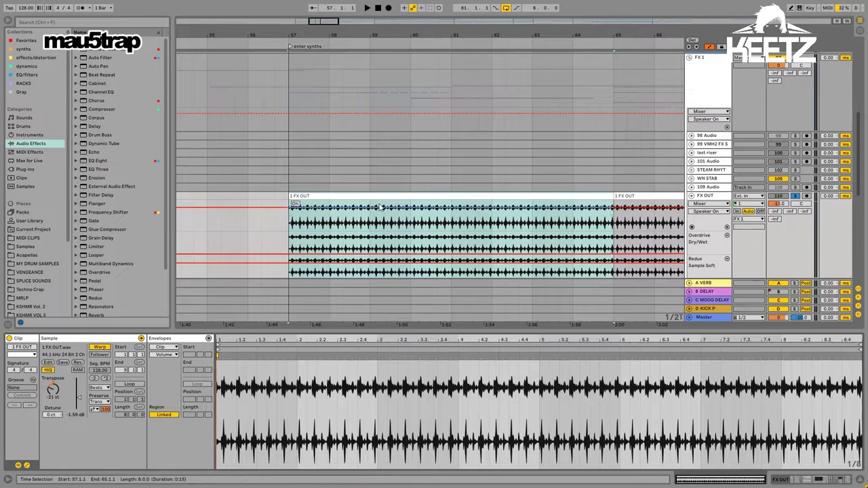
{"action": "mouse_move", "coordinate": [281, 339]}
{"action": "left_mouse_down"}
{"action": "mouse_move", "coordinate": [351, 379]}
{"action": "mouse_move", "coordinate": [316, 415]}
{"action": "left_mouse_up"}
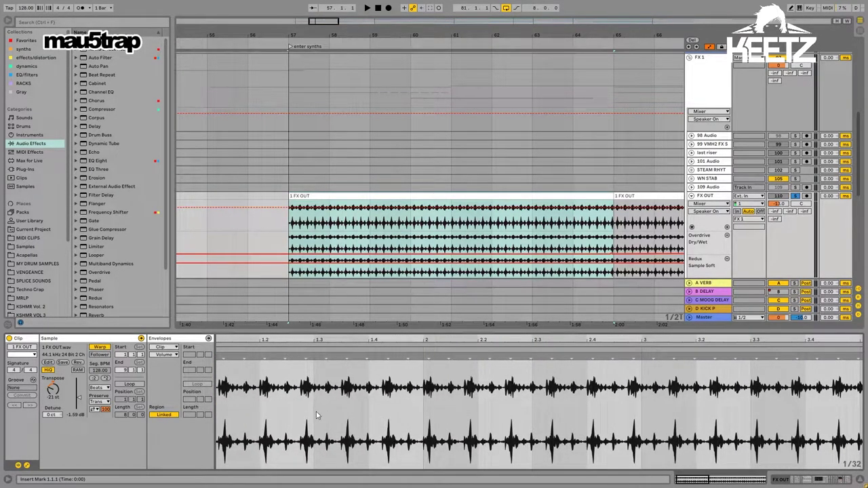
Step: Mark the one-beat section from 1.3 to 1.4 in the FX OUT sample waveform to point out its repeating pattern
{"action": "left_click_drag", "start_coordinate": [316, 380], "coordinate": [372, 375]}
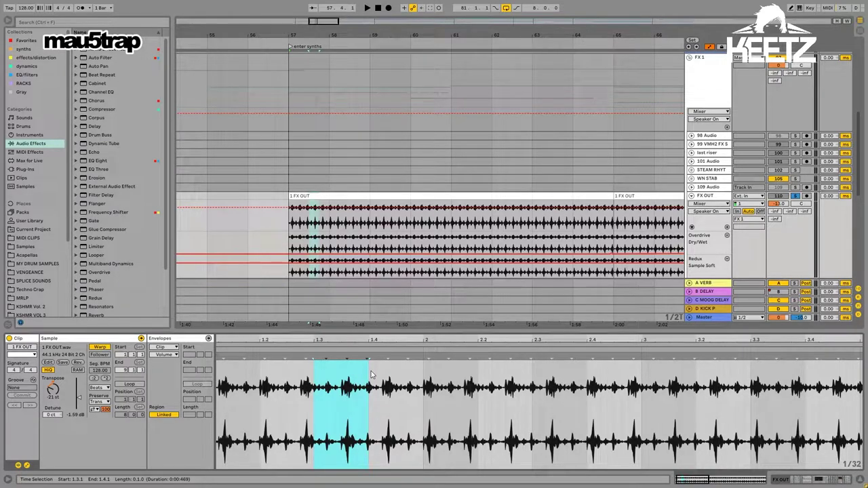
{"action": "left_click_drag", "start_coordinate": [315, 393], "coordinate": [370, 394]}
{"action": "left_click", "coordinate": [370, 393]}
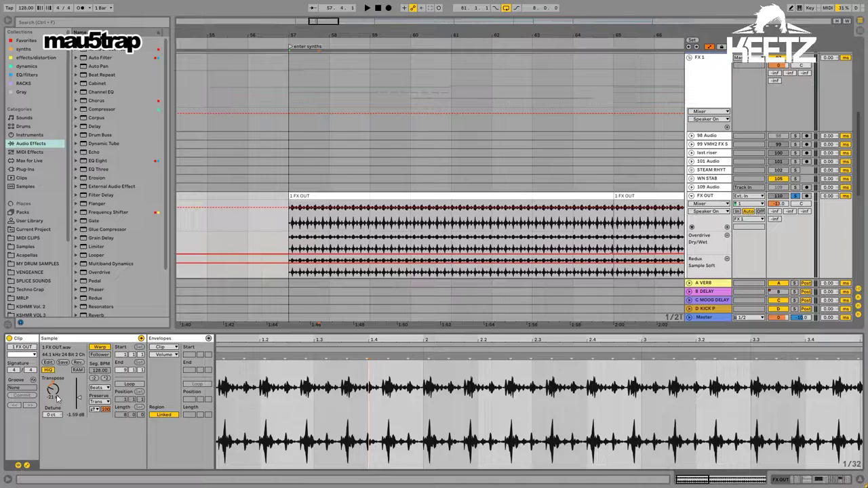
{"action": "left_click", "coordinate": [384, 420]}
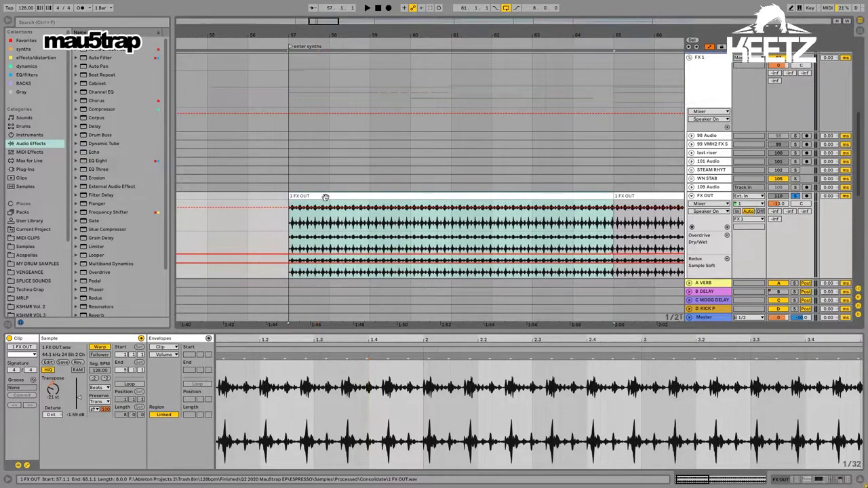
{"action": "left_click", "coordinate": [316, 398]}
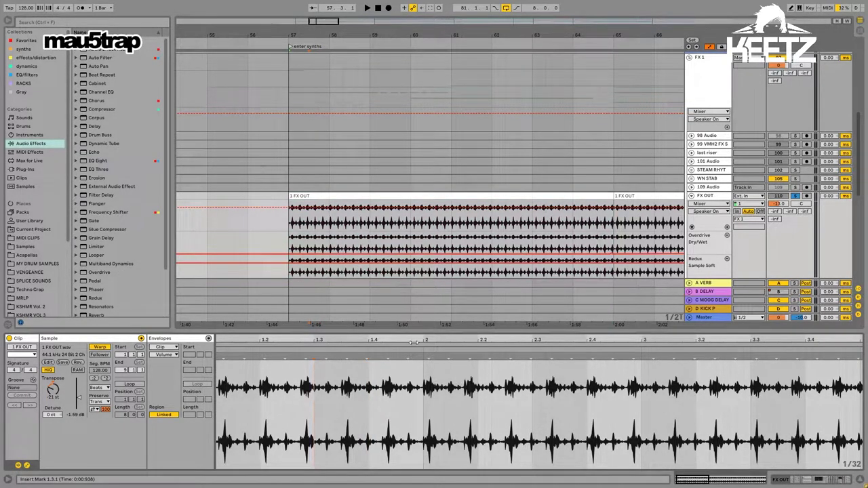
Step: Show the FX OUT track's effects chain and examine its Auto Filter and Audio Effect Rack
{"action": "left_click", "coordinate": [455, 196]}
{"action": "left_click_drag", "start_coordinate": [484, 34], "coordinate": [364, 18]}
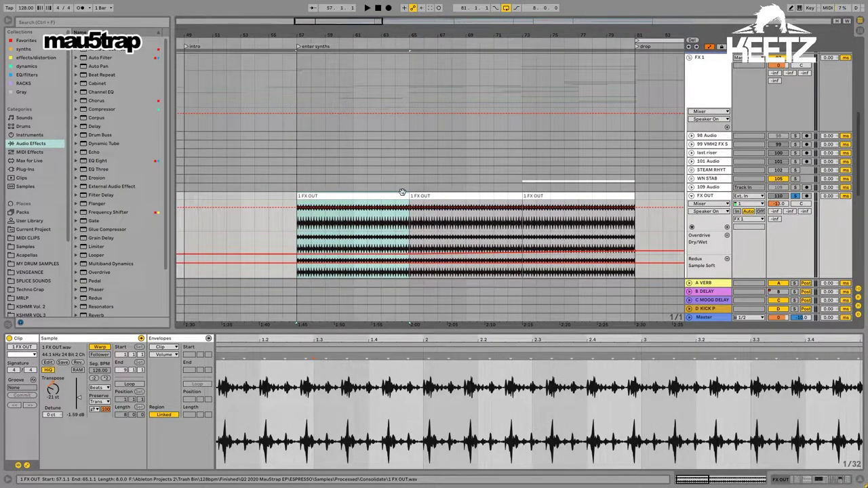
{"action": "left_click", "coordinate": [706, 196]}
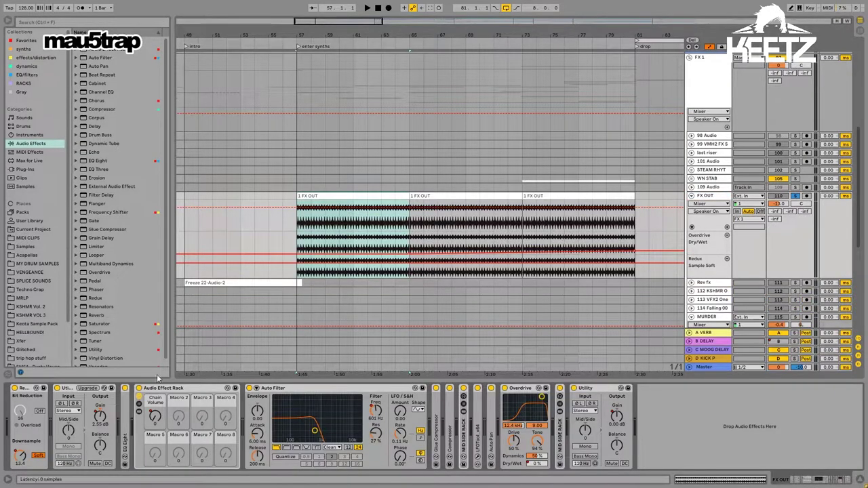
{"action": "left_click", "coordinate": [315, 388]}
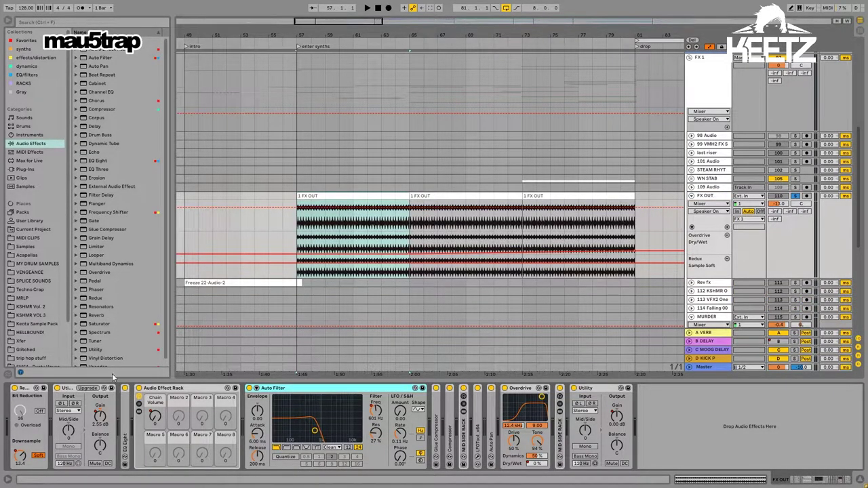
{"action": "left_click", "coordinate": [197, 388]}
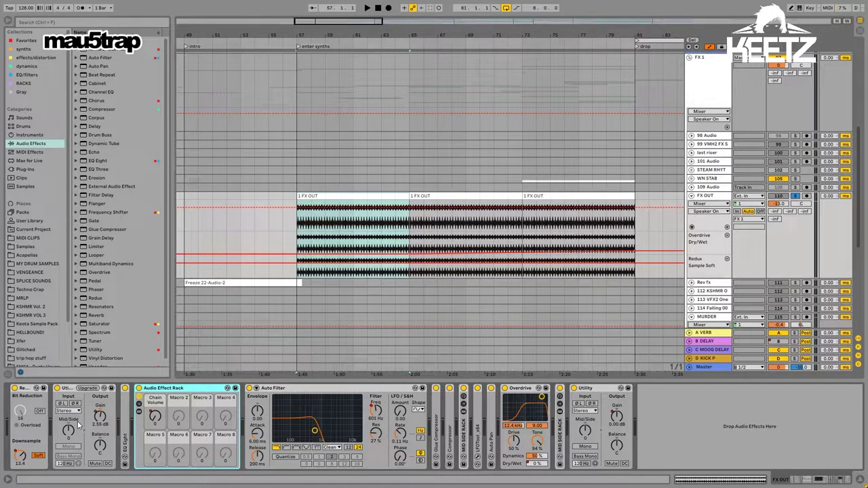
Step: Play the soloed FX OUT track from bar 65
{"action": "left_click", "coordinate": [298, 223]}
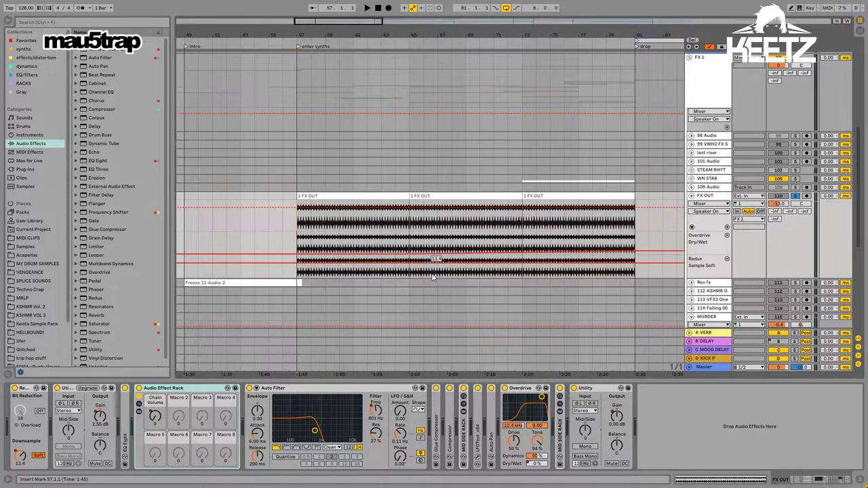
{"action": "scroll", "coordinate": [441, 244], "scroll_direction": "down", "scroll_amount": 1}
{"action": "scroll", "coordinate": [508, 248], "scroll_direction": "up", "scroll_amount": 2}
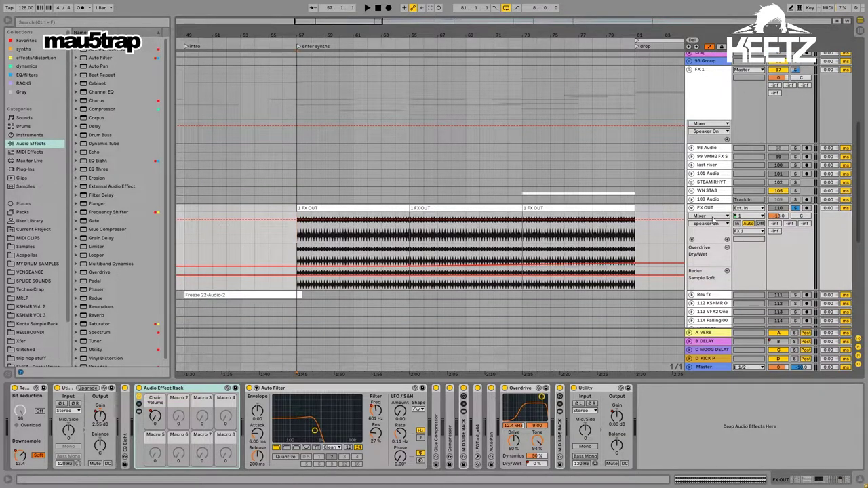
{"action": "scroll", "coordinate": [467, 110], "scroll_direction": "up", "scroll_amount": 2}
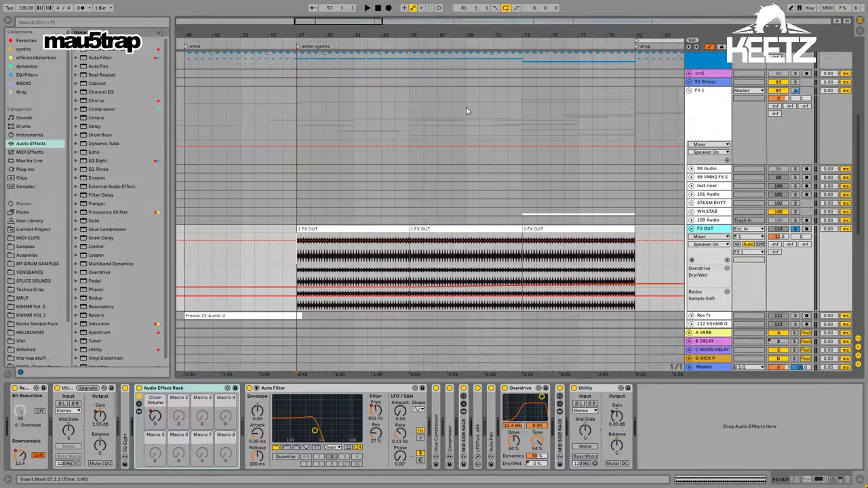
{"action": "scroll", "coordinate": [503, 270], "scroll_direction": "down", "scroll_amount": 1}
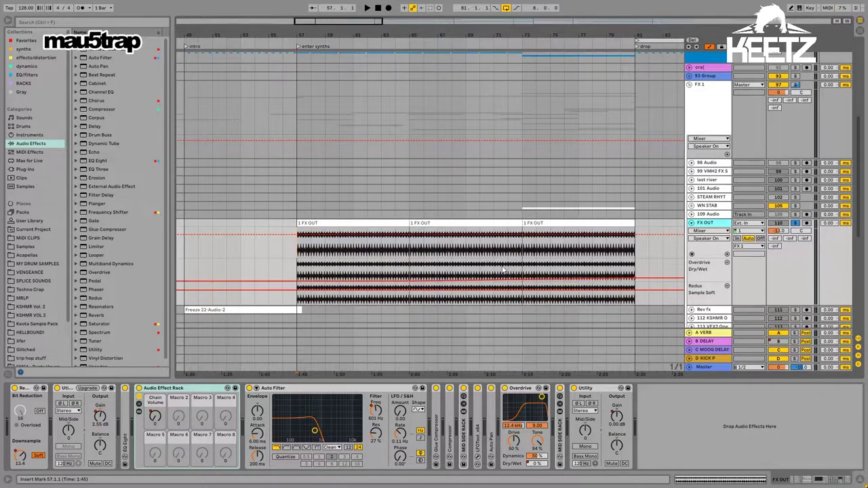
{"action": "left_click", "coordinate": [409, 252]}
{"action": "key", "text": "space"}
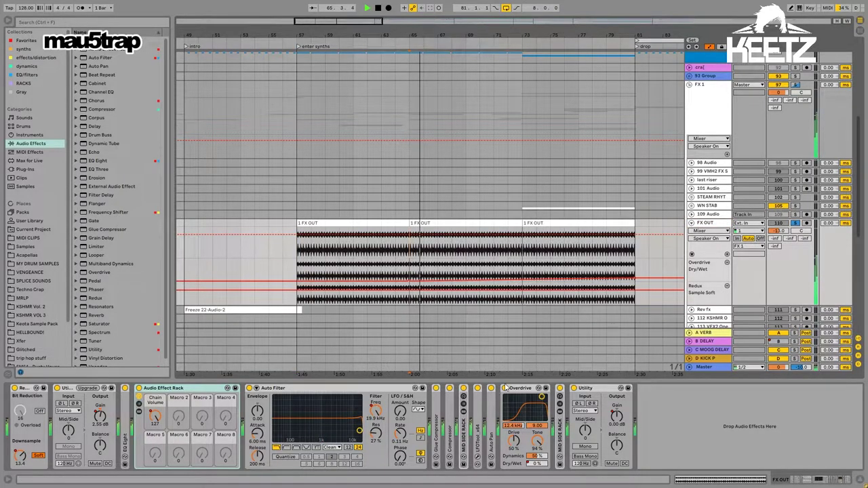
Step: Show the Redux Sample Soft automation on the FX OUT track and survey it across the whole arrangement
{"action": "right_click", "coordinate": [20, 453]}
{"action": "left_click", "coordinate": [44, 401]}
{"action": "key", "text": "minus"}
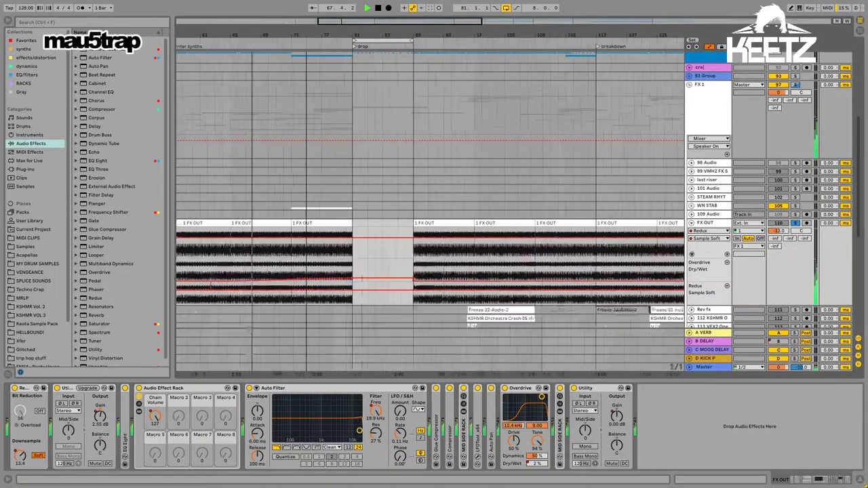
{"action": "key", "text": "minus"}
{"action": "key", "text": "minus"}
{"action": "key", "text": "minus"}
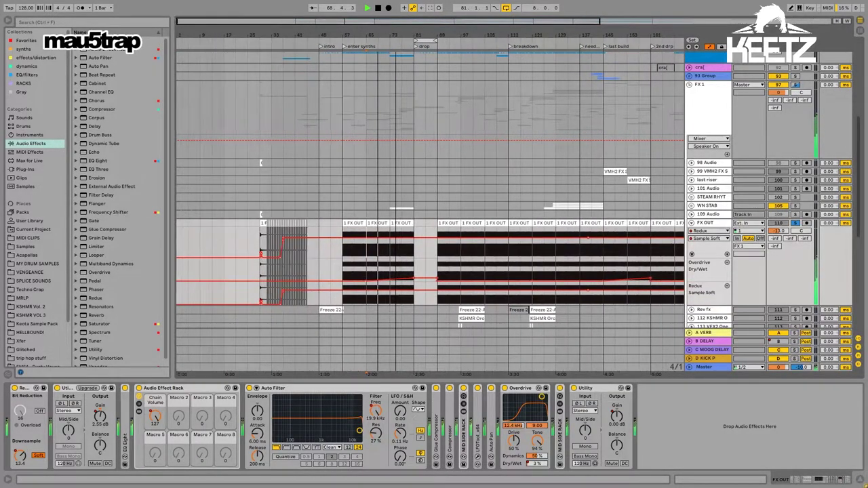
{"action": "key", "text": "plus"}
{"action": "key", "text": "plus"}
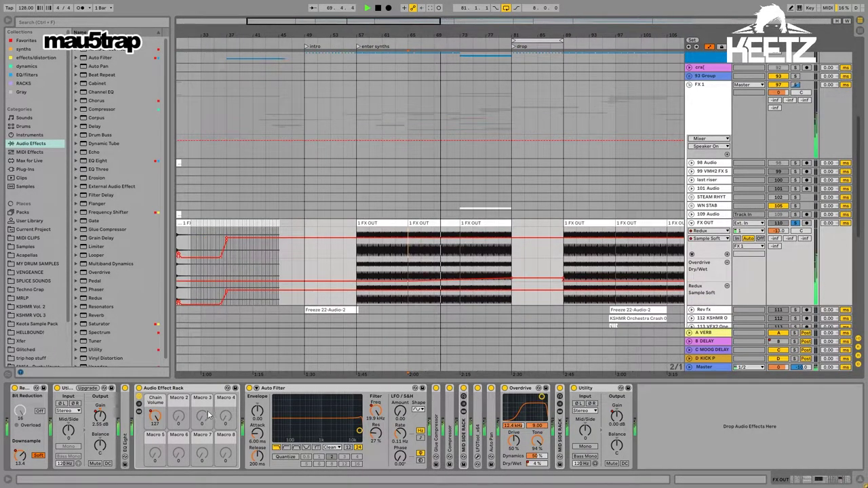
Step: Show the Auto Filter Frequency automation on the FX OUT track and point to its rise from bar 57
{"action": "right_click", "coordinate": [155, 417]}
{"action": "right_click", "coordinate": [376, 412]}
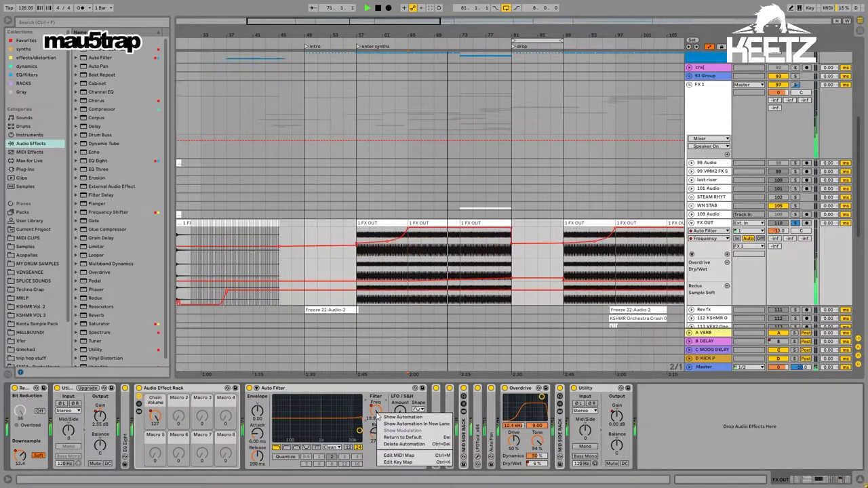
{"action": "left_click", "coordinate": [402, 417]}
{"action": "left_click", "coordinate": [352, 240]}
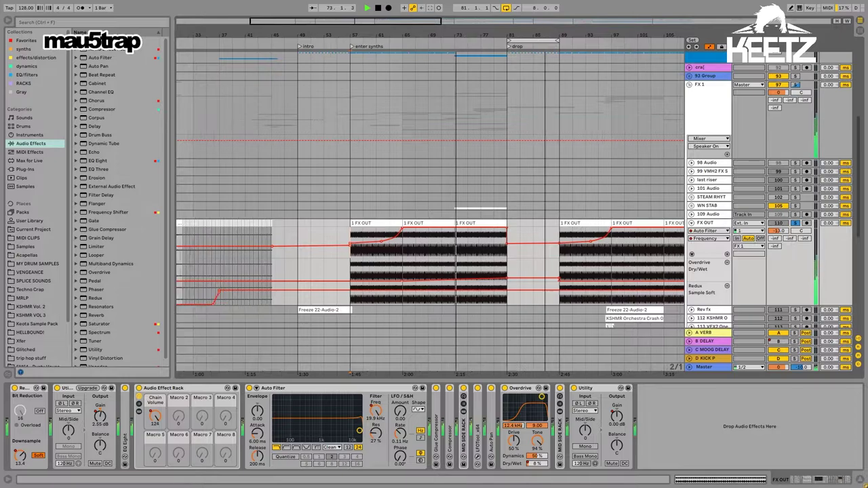
Step: Restart playback from bar 89 to hear the FX OUT filter automation in the drop
{"action": "scroll", "coordinate": [548, 290], "scroll_direction": "down", "scroll_amount": 3}
{"action": "left_click", "coordinate": [490, 277]}
{"action": "key", "text": "space"}
{"action": "key", "text": "space"}
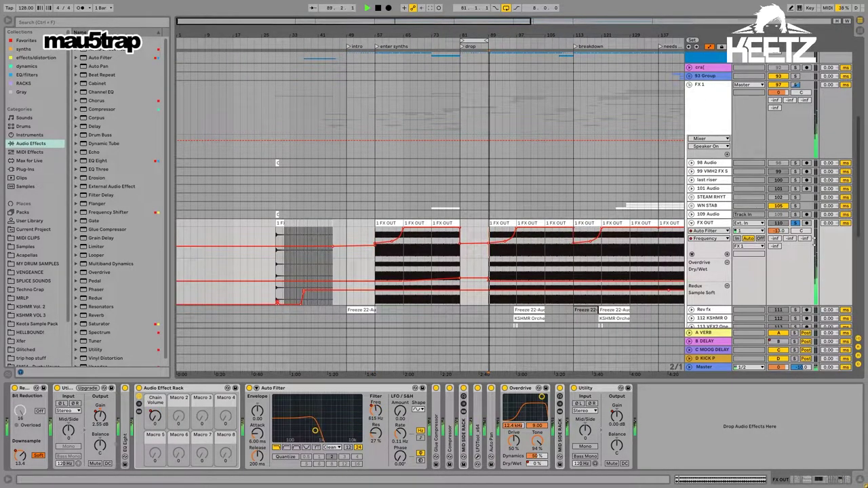
Step: Show the Overdrive Dry/Wet automation in a new lane of the FX OUT track and review it through the second drop
{"action": "right_click", "coordinate": [534, 464]}
{"action": "left_click", "coordinate": [560, 420]}
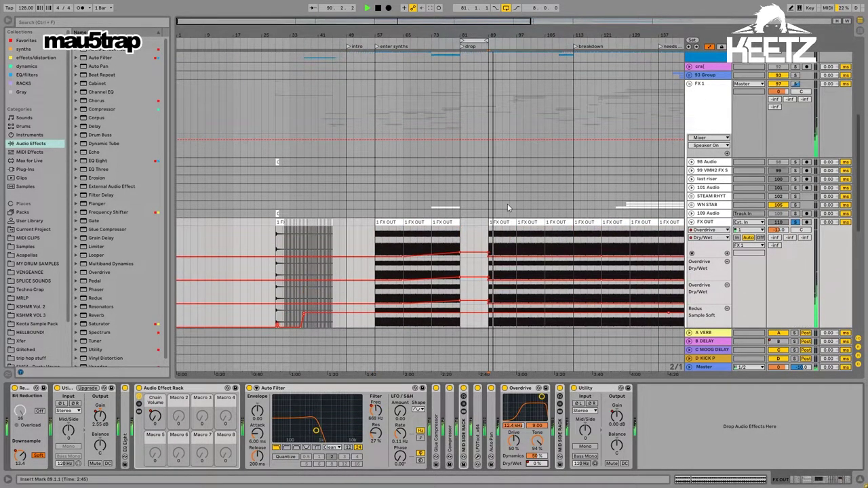
{"action": "scroll", "coordinate": [509, 208], "scroll_direction": "down", "scroll_amount": 2}
{"action": "left_click_drag", "start_coordinate": [515, 35], "coordinate": [421, 36]}
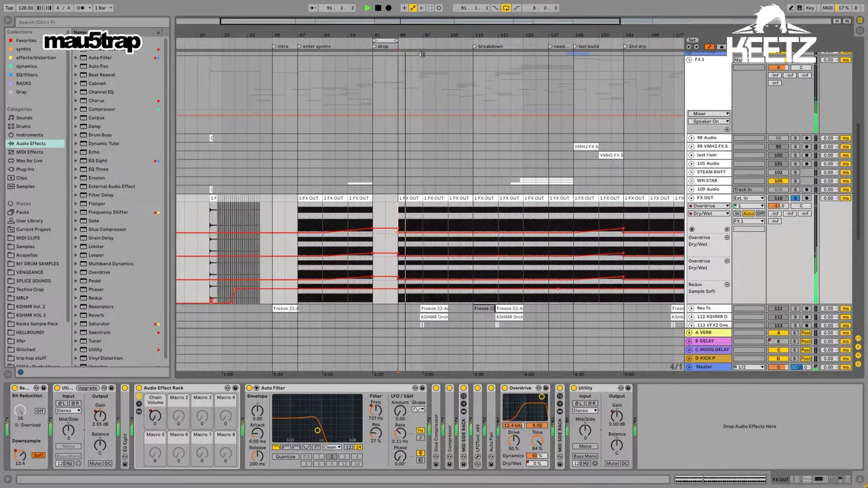
Step: Restart playback from bar 73 and turn off the FX OUT track's solo
{"action": "left_click", "coordinate": [358, 231]}
{"action": "left_click_drag", "start_coordinate": [349, 225], "coordinate": [369, 221]}
{"action": "left_click", "coordinate": [350, 218]}
{"action": "key", "text": "space"}
{"action": "key", "text": "space"}
{"action": "left_click", "coordinate": [793, 197]}
{"action": "left_click", "coordinate": [716, 199]}
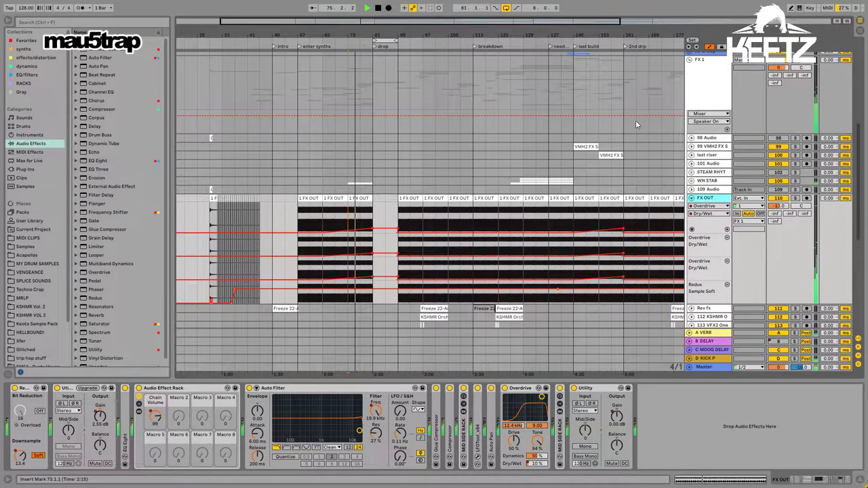
Step: Unfold the 119 Freeze 28 track and inspect the effects chains of tracks 119, 120 and 121
{"action": "scroll", "coordinate": [572, 210], "scroll_direction": "down", "scroll_amount": 5}
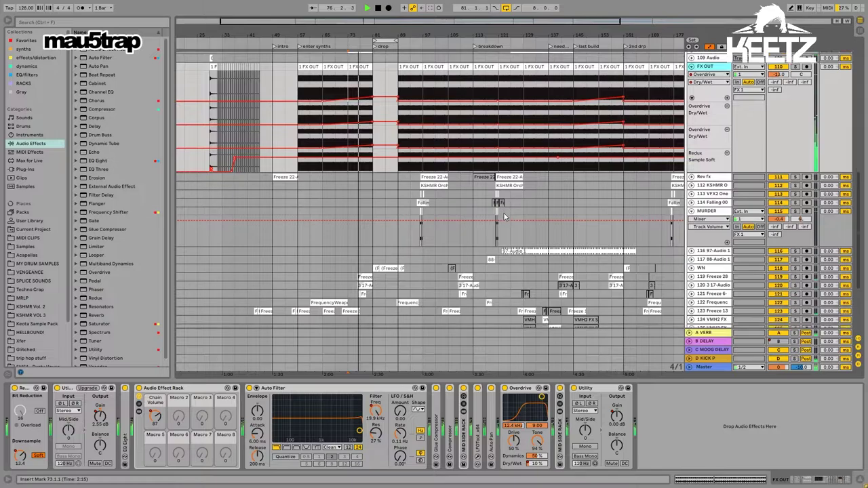
{"action": "scroll", "coordinate": [504, 217], "scroll_direction": "down", "scroll_amount": 4}
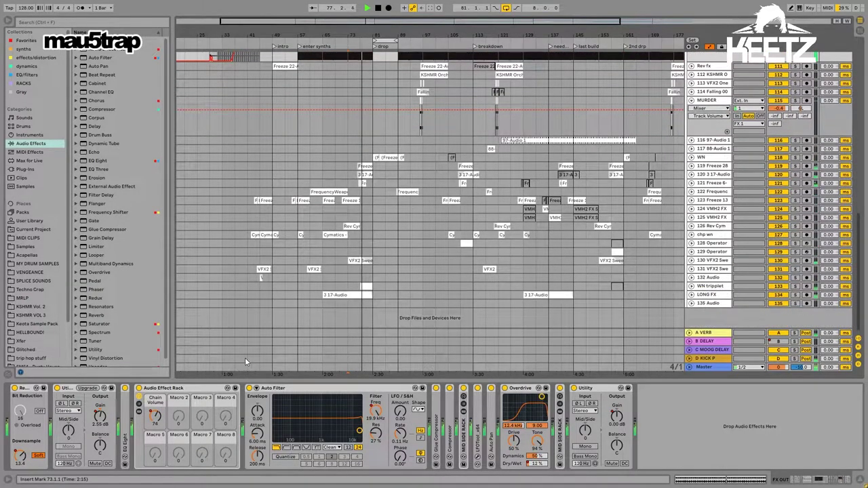
{"action": "scroll", "coordinate": [358, 357], "scroll_direction": "up", "scroll_amount": 3, "text": "ctrl"}
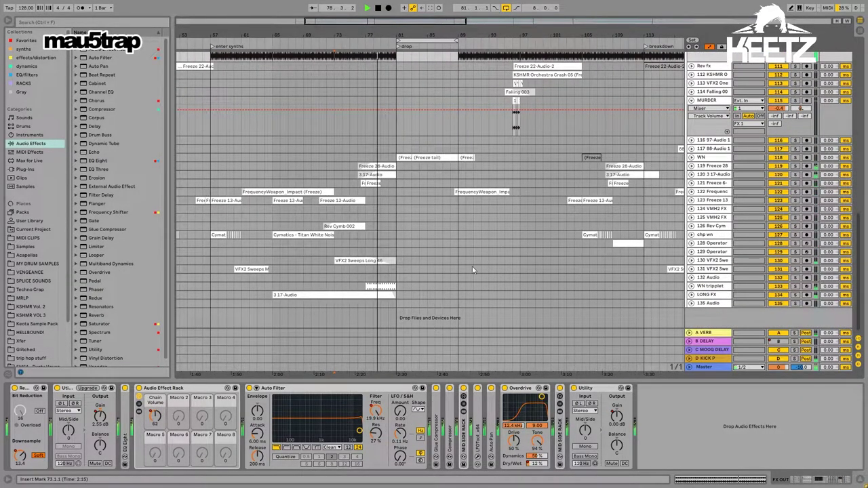
{"action": "double_click", "coordinate": [715, 167]}
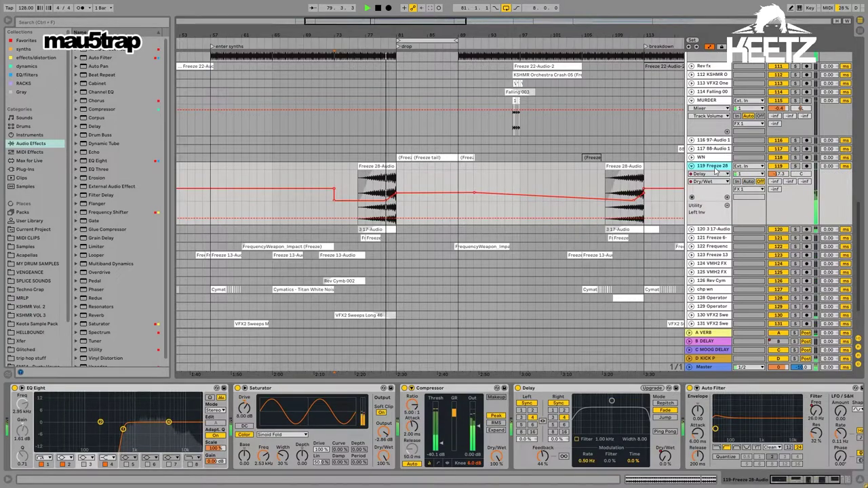
{"action": "scroll", "coordinate": [469, 312], "scroll_direction": "down", "scroll_amount": 1}
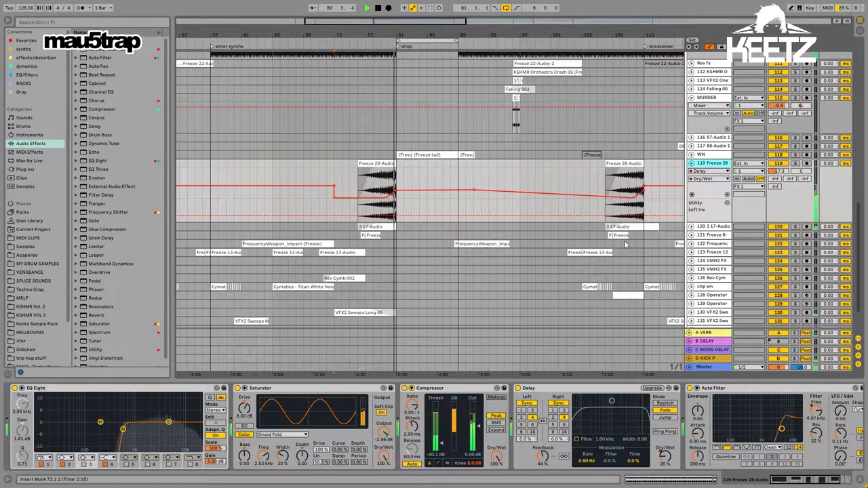
{"action": "left_click", "coordinate": [709, 226]}
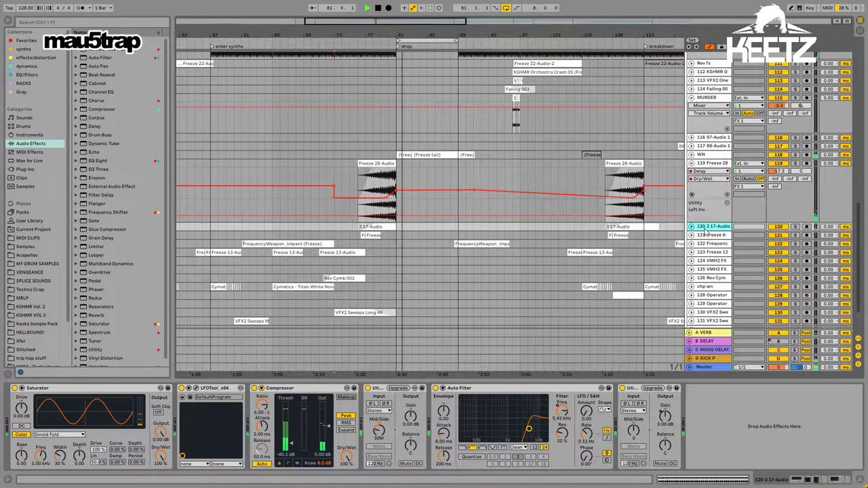
{"action": "left_click", "coordinate": [713, 235]}
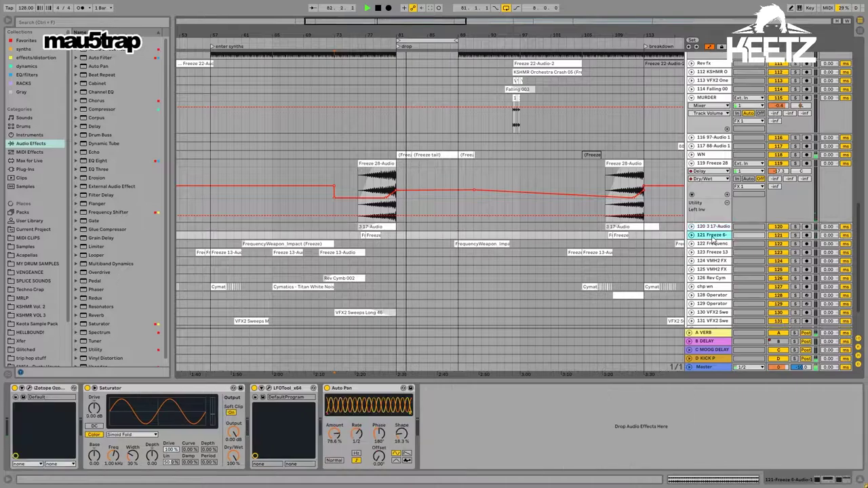
Step: Unfold the WN track and open its Freeze clip at bar 81 to examine the waveform
{"action": "left_click", "coordinate": [705, 155]}
{"action": "left_click", "coordinate": [691, 155]}
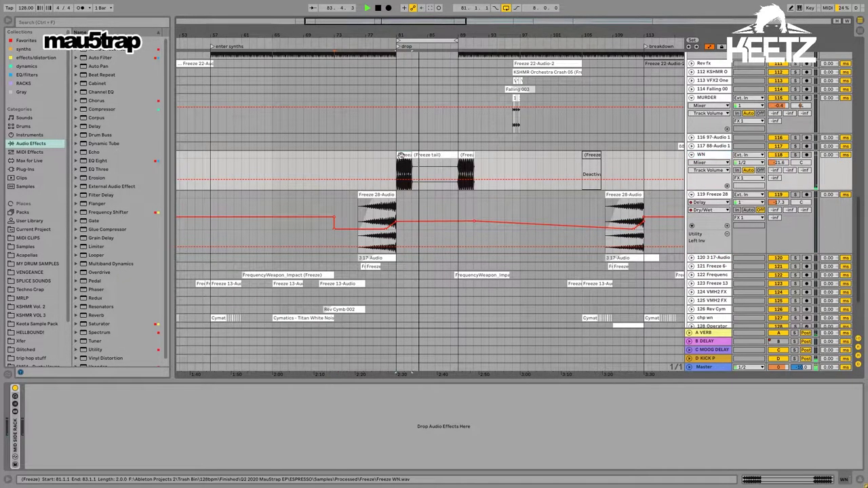
{"action": "double_click", "coordinate": [402, 155]}
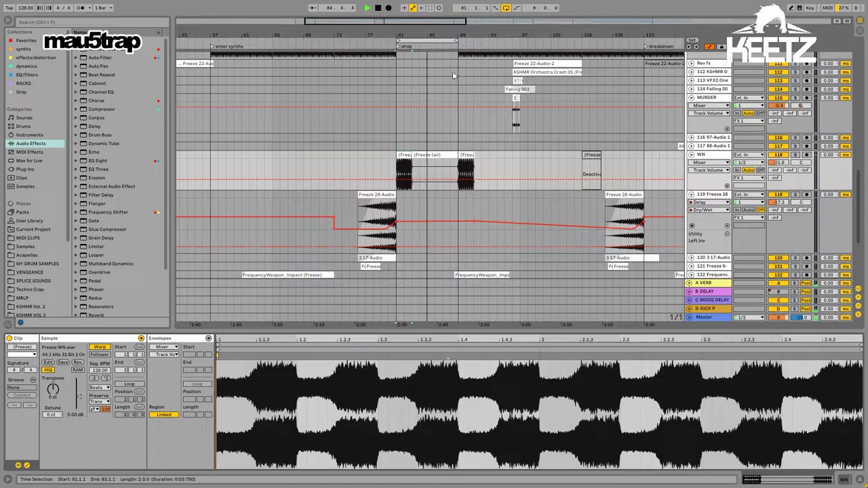
Step: Unfold track 122 to examine its FrequencyWeapon impact clip around bar 89
{"action": "left_click", "coordinate": [458, 139]}
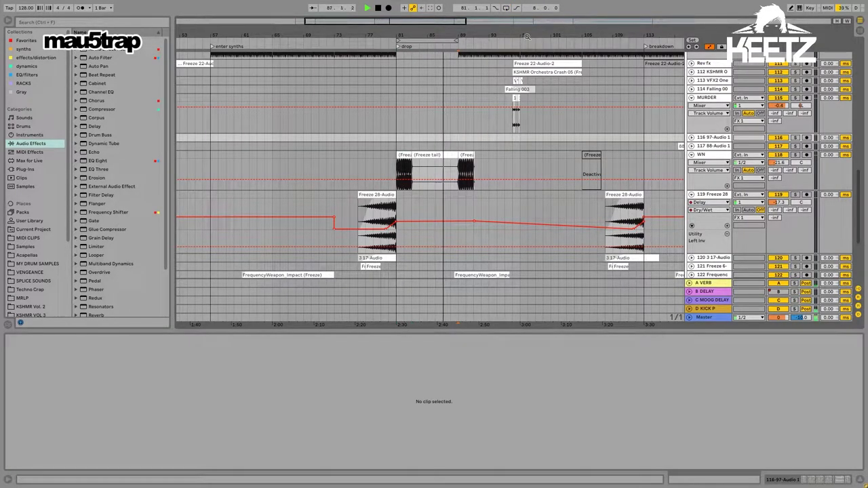
{"action": "left_click_drag", "start_coordinate": [495, 33], "coordinate": [472, 78]}
{"action": "scroll", "coordinate": [484, 202], "scroll_direction": "down", "scroll_amount": 2}
{"action": "left_click", "coordinate": [692, 236]}
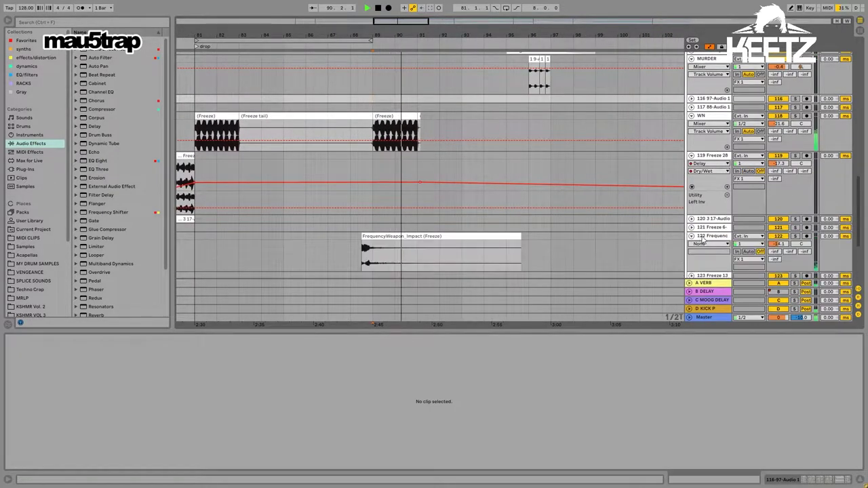
{"action": "left_click", "coordinate": [703, 237]}
Step: Fold the expanded FX OUT, MURDER and WN tracks and select the FX 1 group
{"action": "scroll", "coordinate": [618, 194], "scroll_direction": "up", "scroll_amount": 2}
{"action": "left_click_drag", "start_coordinate": [537, 36], "coordinate": [426, 25]}
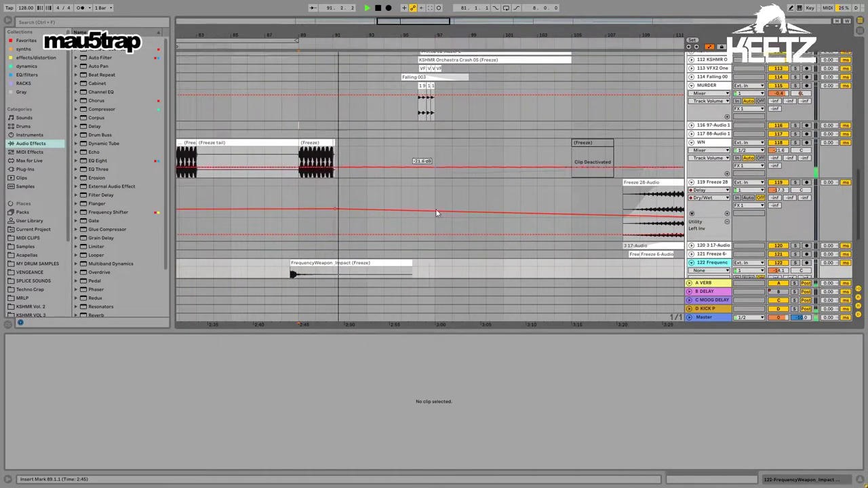
{"action": "scroll", "coordinate": [447, 217], "scroll_direction": "up", "scroll_amount": 5}
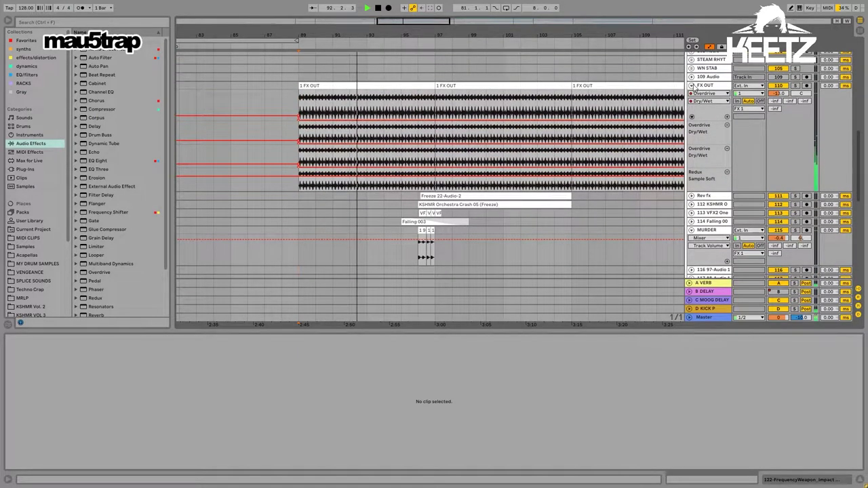
{"action": "left_click", "coordinate": [691, 85]}
{"action": "scroll", "coordinate": [565, 154], "scroll_direction": "up", "scroll_amount": 5}
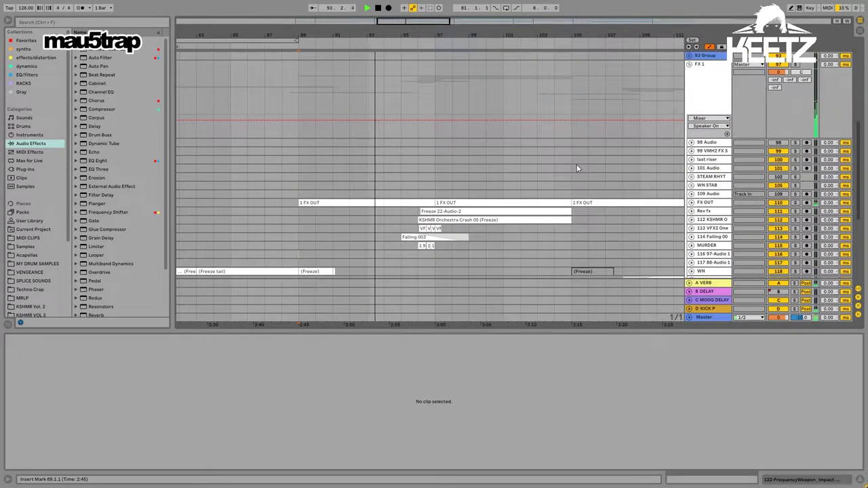
{"action": "scroll", "coordinate": [577, 166], "scroll_direction": "up", "scroll_amount": 2}
{"action": "left_click", "coordinate": [723, 110]}
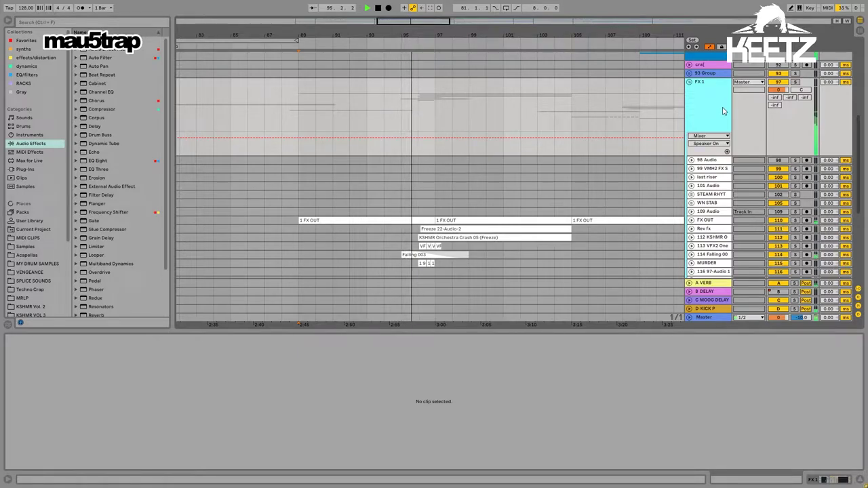
{"action": "scroll", "coordinate": [617, 180], "scroll_direction": "down", "scroll_amount": 1}
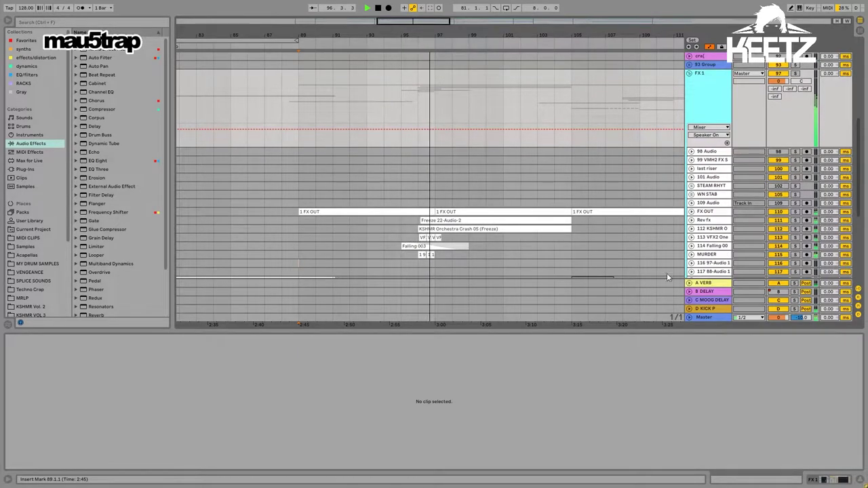
Step: Unfold the MURDER track and show its effects chain
{"action": "left_click", "coordinate": [700, 255]}
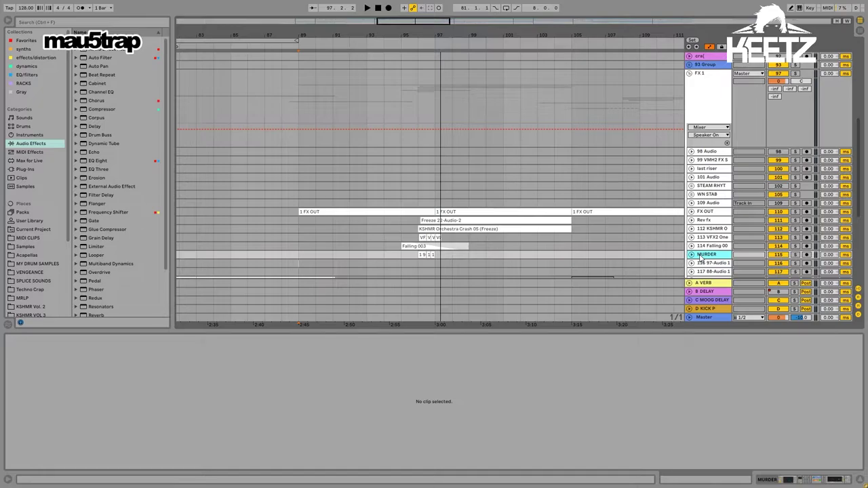
{"action": "left_click", "coordinate": [700, 256]}
{"action": "left_click", "coordinate": [691, 254]}
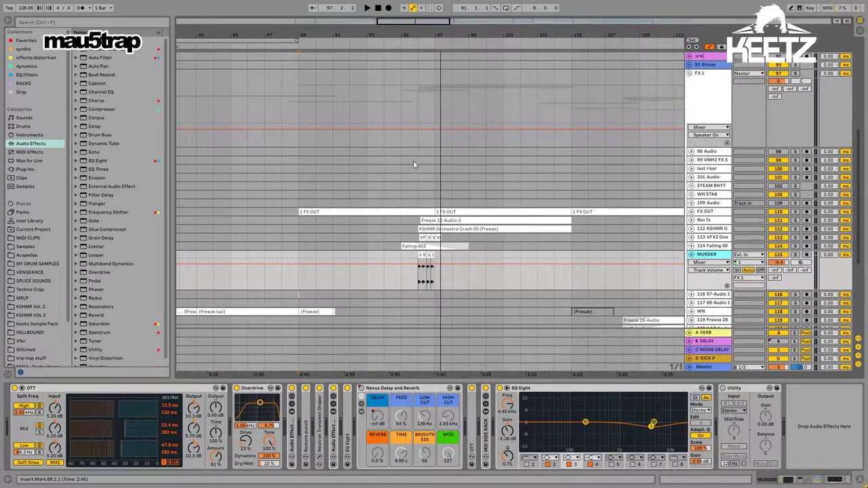
Step: Examine the transition at bar 97 by placing the insert marker there on the WN STAB, 109 Audio and FX OUT tracks
{"action": "left_click_drag", "start_coordinate": [417, 161], "coordinate": [435, 202]}
{"action": "left_click", "coordinate": [435, 204]}
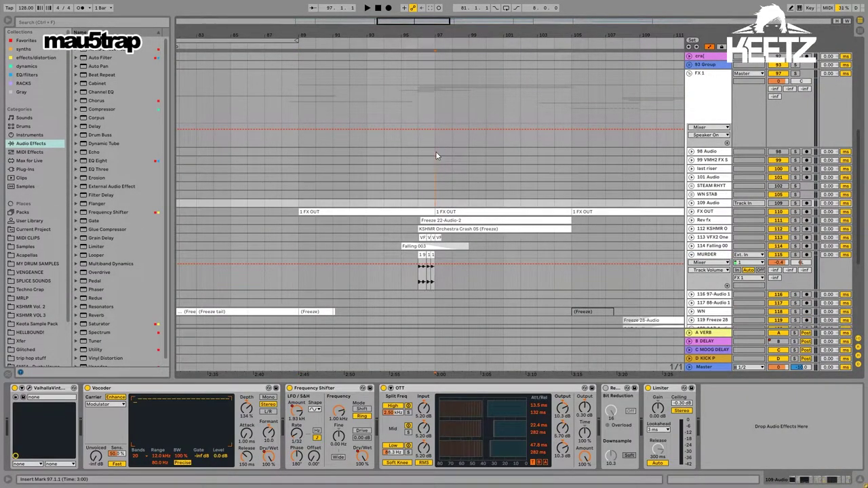
{"action": "left_click_drag", "start_coordinate": [437, 103], "coordinate": [435, 193]}
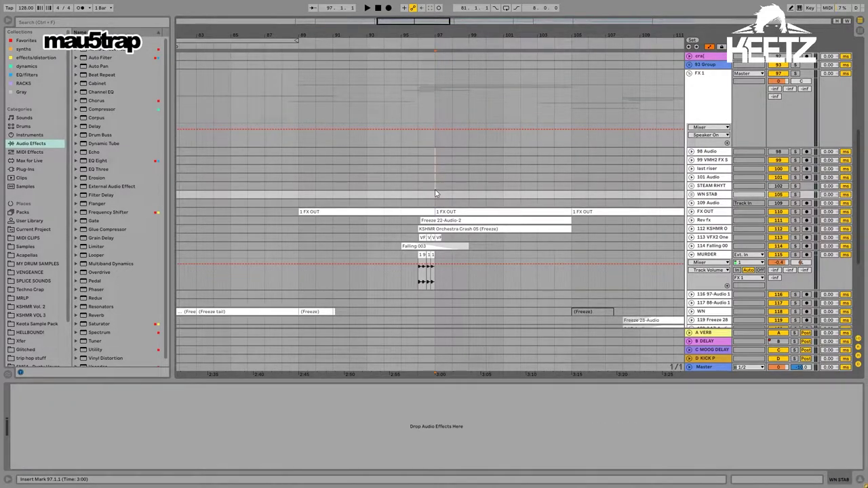
{"action": "left_click", "coordinate": [437, 207]}
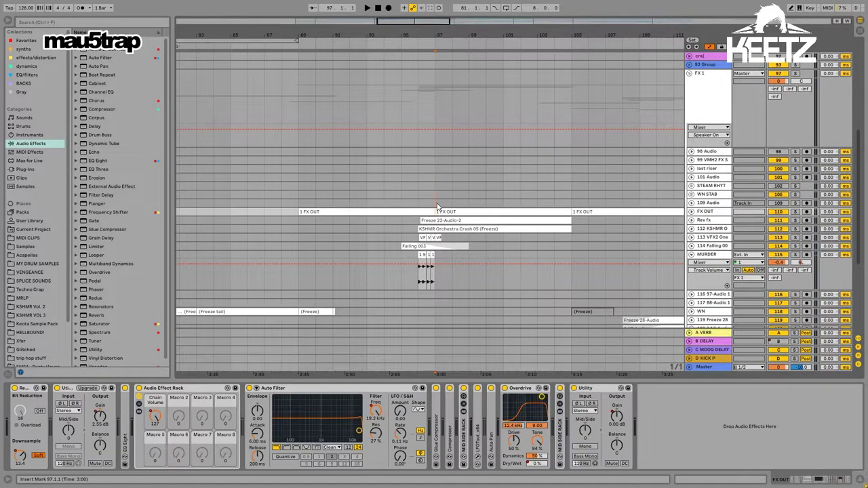
{"action": "left_click_drag", "start_coordinate": [436, 148], "coordinate": [436, 211]}
{"action": "left_click", "coordinate": [436, 210]}
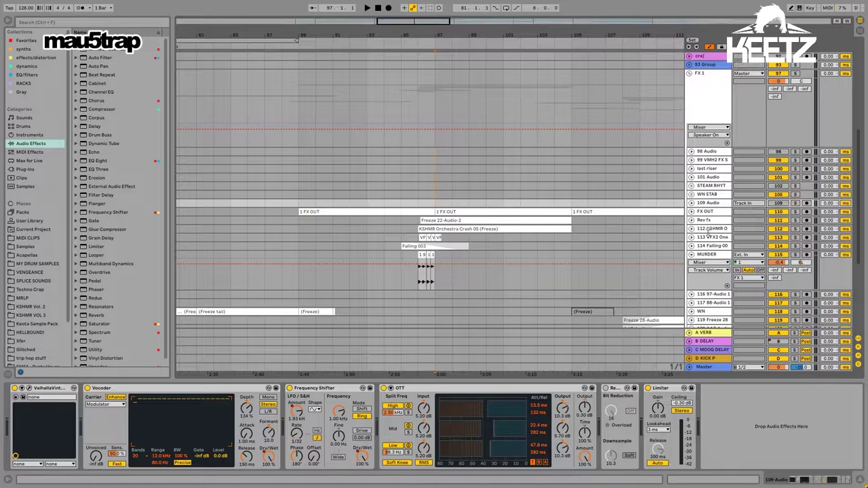
Step: Deactivate the MURDER track's effects devices from OTT through EQ Eight and place the insert marker at bar 97
{"action": "left_click", "coordinate": [719, 255]}
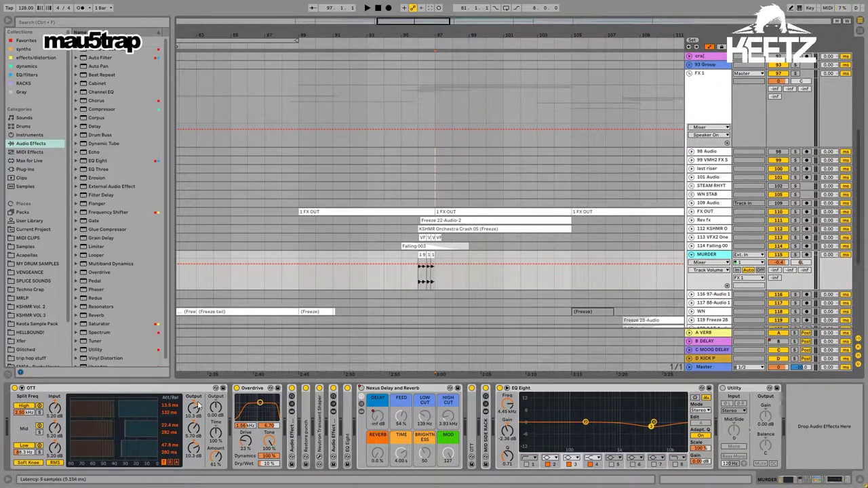
{"action": "left_click", "coordinate": [614, 392]}
{"action": "key", "text": "0"}
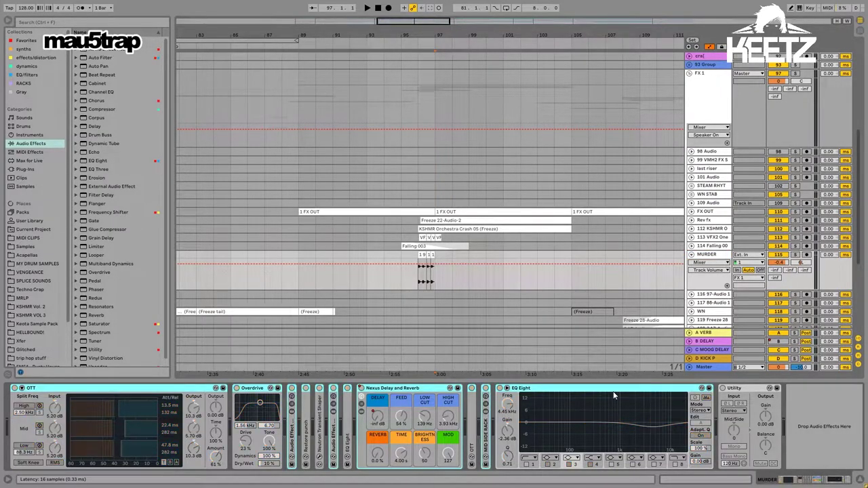
{"action": "left_click_drag", "start_coordinate": [418, 151], "coordinate": [440, 204]}
{"action": "left_click", "coordinate": [438, 204]}
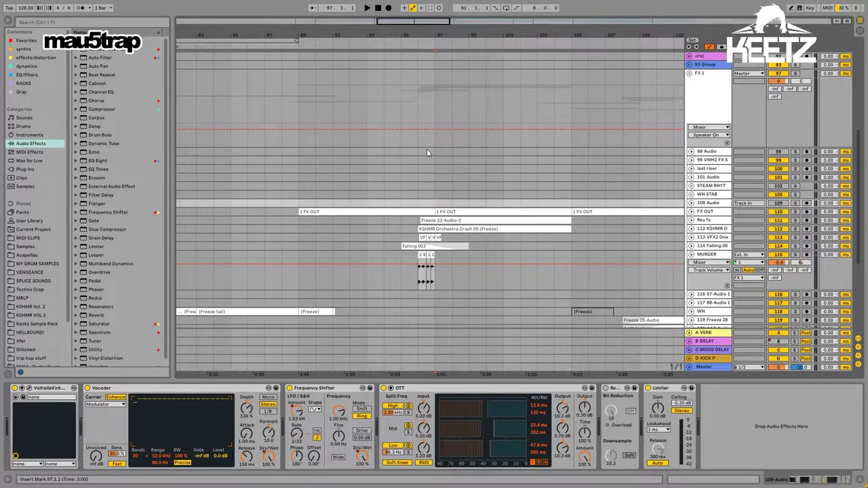
Step: Solo the MURDER track and audition its clips from bar 96 without the effects
{"action": "scroll", "coordinate": [440, 203], "scroll_direction": "down", "scroll_amount": 2}
{"action": "left_click", "coordinate": [717, 234]}
{"action": "left_click", "coordinate": [714, 223]}
{"action": "left_click", "coordinate": [711, 228]}
{"action": "left_click_drag", "start_coordinate": [423, 27], "coordinate": [423, 31]}
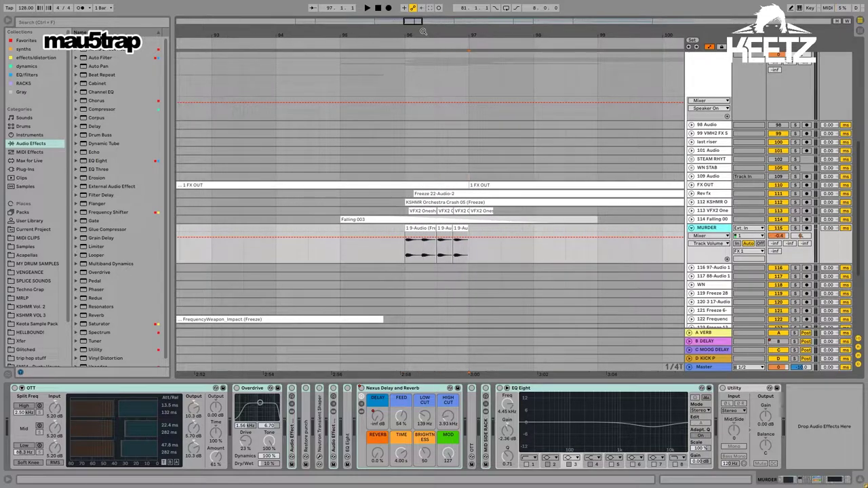
{"action": "left_click_drag", "start_coordinate": [406, 253], "coordinate": [480, 233]}
{"action": "left_click", "coordinate": [471, 232]}
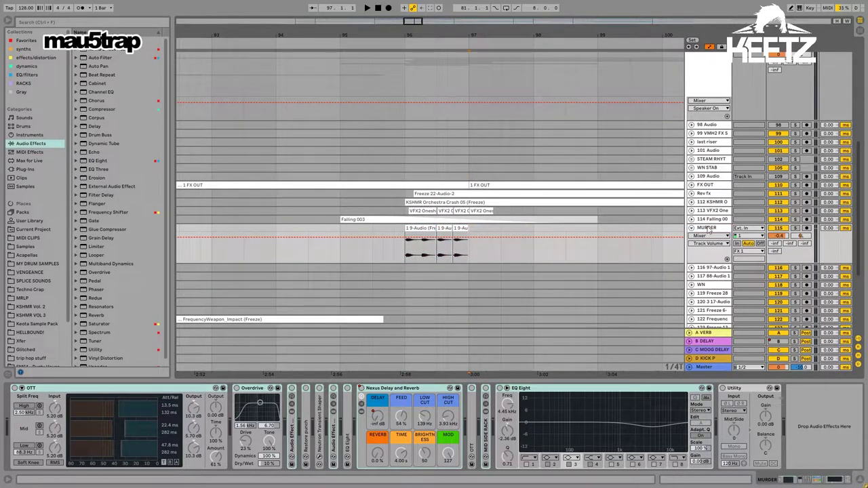
{"action": "left_click", "coordinate": [414, 261]}
{"action": "key", "text": "space"}
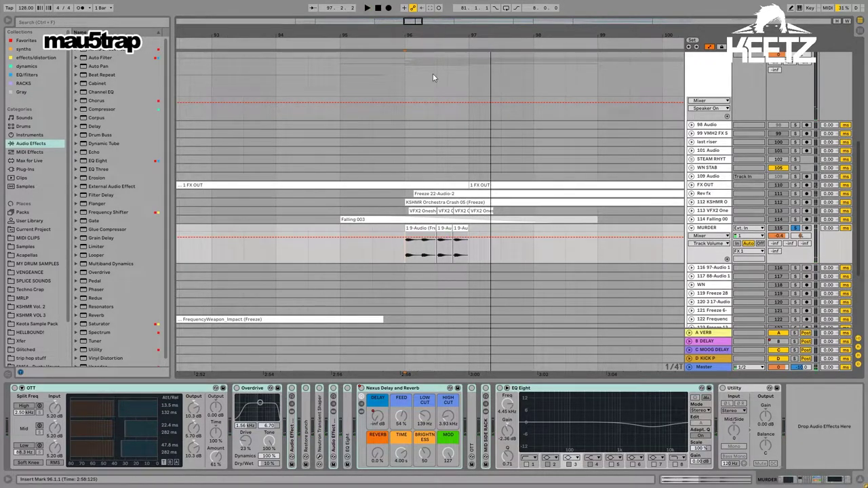
Step: Examine the three MURDER clips between bars 96 and 97 up close, marking their start and the cut-off before bar 97
{"action": "left_click_drag", "start_coordinate": [444, 35], "coordinate": [453, 107]}
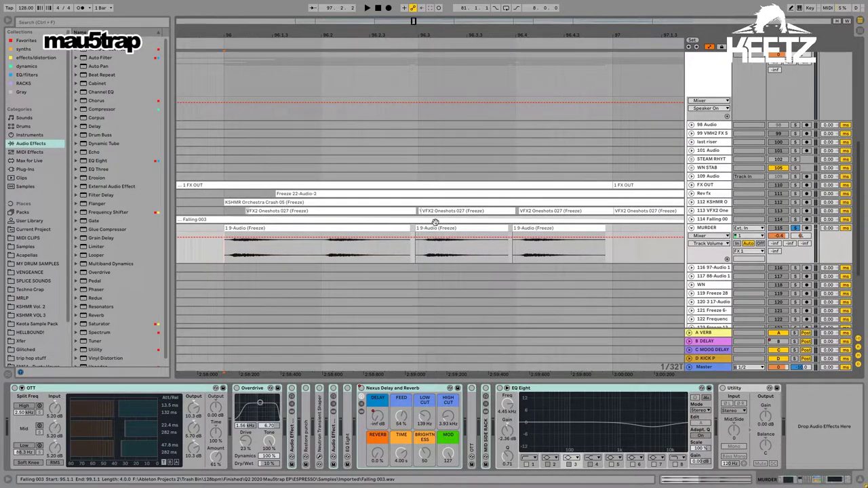
{"action": "left_click", "coordinate": [230, 258]}
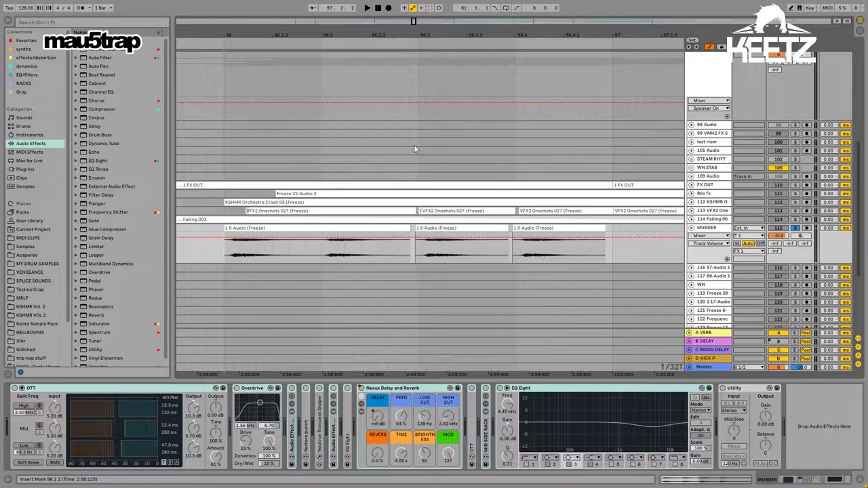
{"action": "left_click", "coordinate": [608, 258]}
{"action": "left_click", "coordinate": [613, 234], "text": "shift"}
{"action": "left_click", "coordinate": [614, 254]}
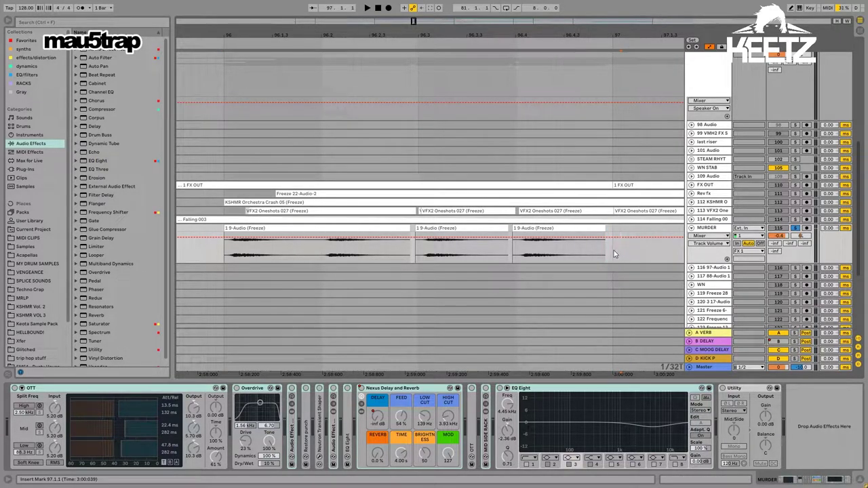
{"action": "mouse_move", "coordinate": [614, 254]}
{"action": "left_mouse_down"}
{"action": "mouse_move", "coordinate": [664, 253]}
{"action": "mouse_move", "coordinate": [616, 252]}
{"action": "left_mouse_up"}
{"action": "left_click", "coordinate": [616, 252]}
{"action": "left_click", "coordinate": [709, 228]}
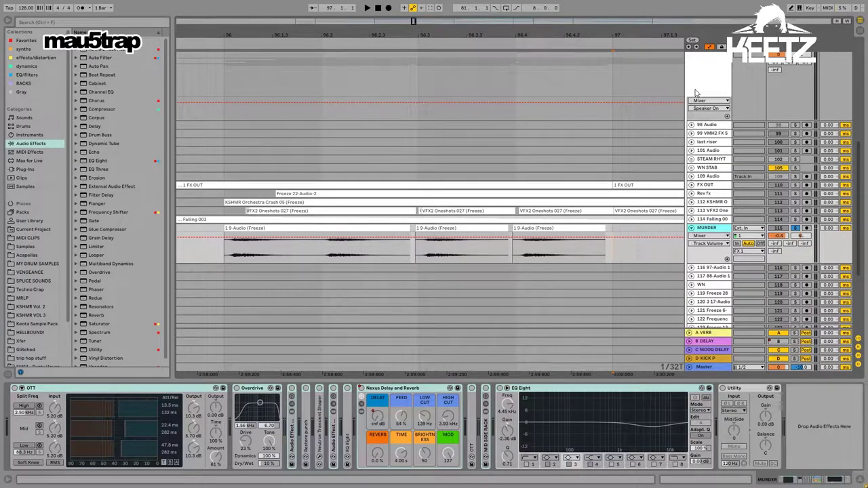
Step: Reactivate the MURDER track's effects devices from OTT through Utility
{"action": "left_click", "coordinate": [137, 391]}
{"action": "left_click", "coordinate": [572, 391], "text": "shift"}
{"action": "left_click", "coordinate": [749, 390], "text": "shift"}
{"action": "key", "text": "0"}
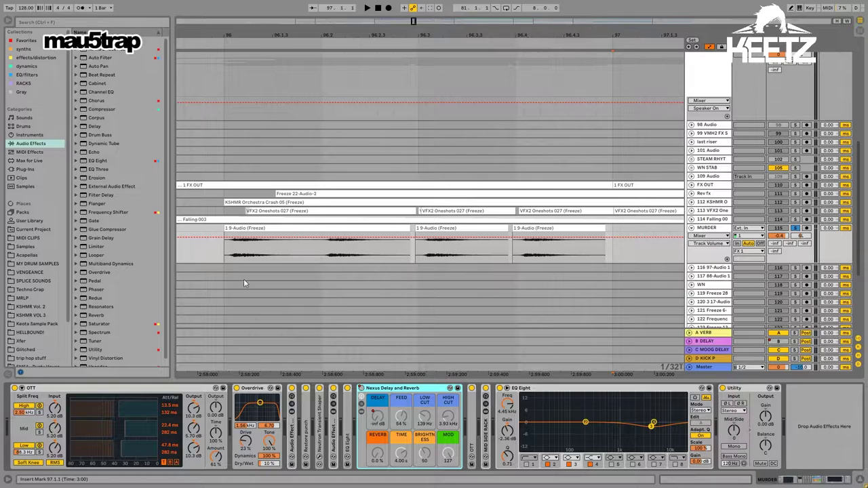
Step: Compare the soloed MURDER clips from bar 96, playing them with the effects chain active and again with it bypassed
{"action": "left_click", "coordinate": [224, 262]}
{"action": "left_click_drag", "start_coordinate": [419, 37], "coordinate": [377, 16]}
{"action": "key", "text": "space"}
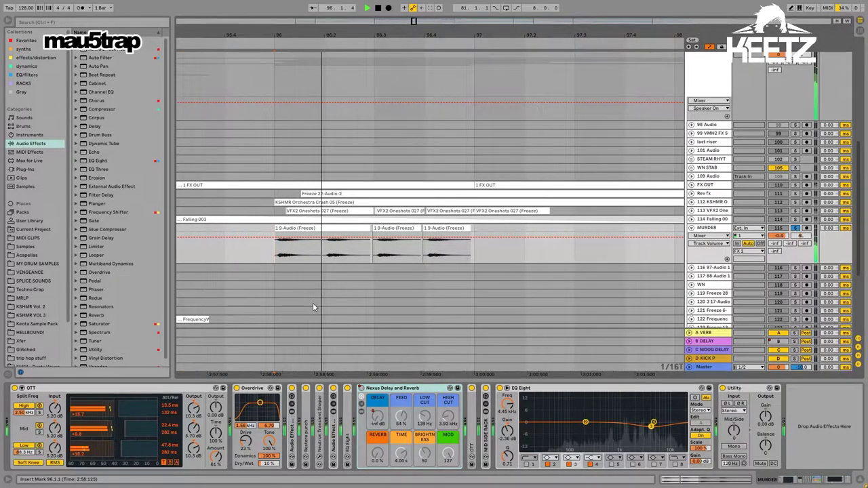
{"action": "key", "text": "space"}
{"action": "key", "text": "space"}
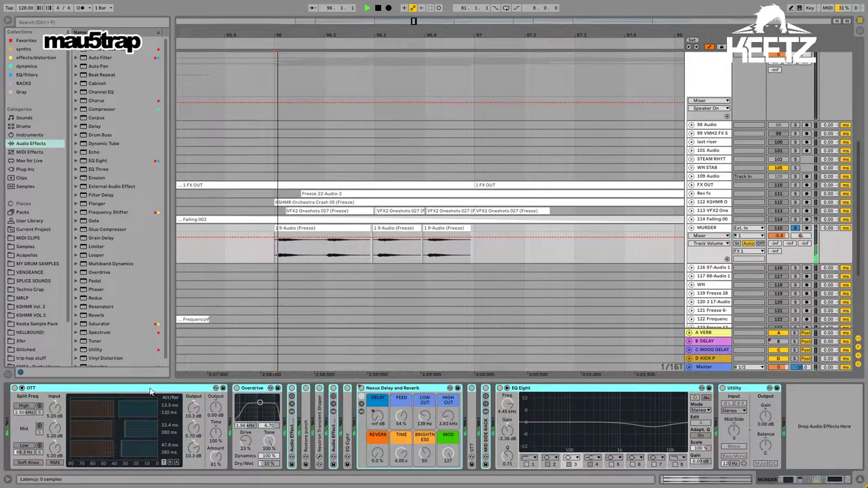
{"action": "key", "text": "space"}
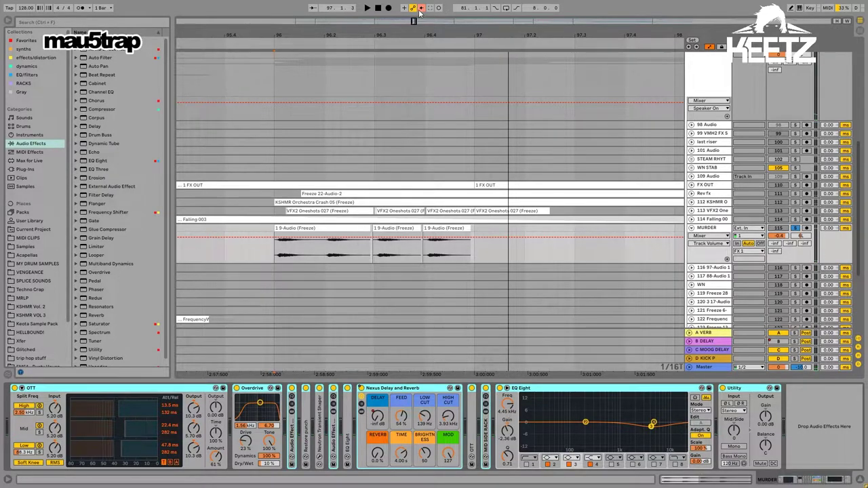
Step: Play back the soloed MURDER clips from bar 96, then stop playback
{"action": "key", "text": "space"}
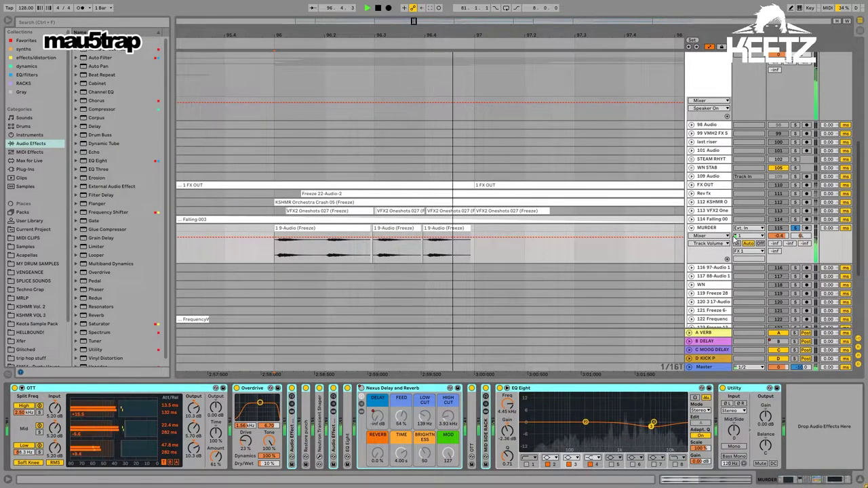
{"action": "key", "text": "space"}
{"action": "scroll", "coordinate": [793, 124], "scroll_direction": "up", "scroll_amount": 1}
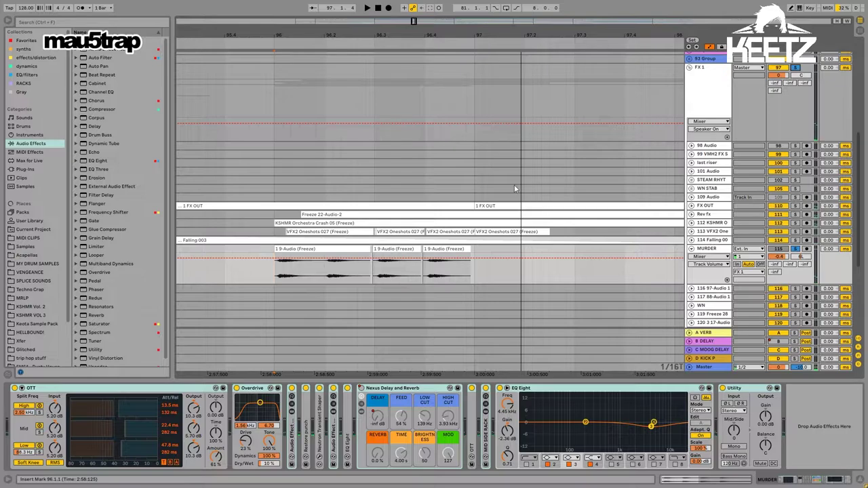
Step: Expand the 113 VFX2 Oneshots track and play its clips from bar 96
{"action": "scroll", "coordinate": [774, 224], "scroll_direction": "up", "scroll_amount": 1}
{"action": "left_click", "coordinate": [700, 250]}
{"action": "left_click", "coordinate": [692, 250]}
{"action": "key", "text": "space"}
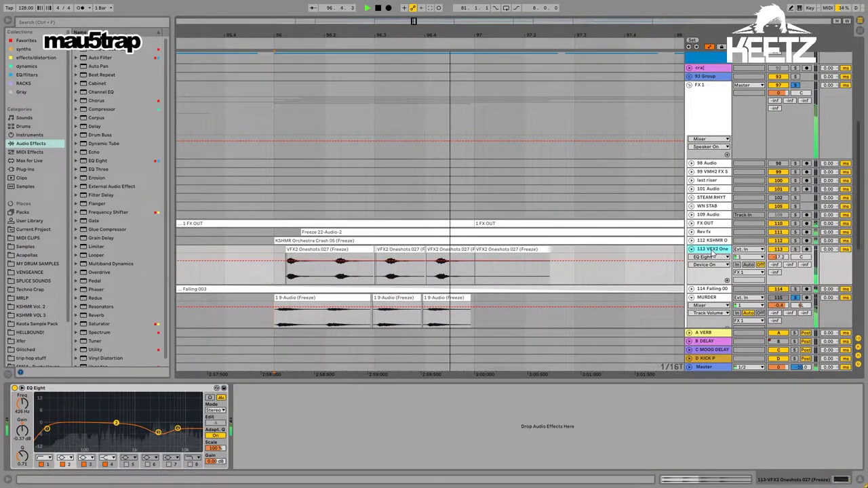
{"action": "left_click_drag", "start_coordinate": [540, 36], "coordinate": [412, 12]}
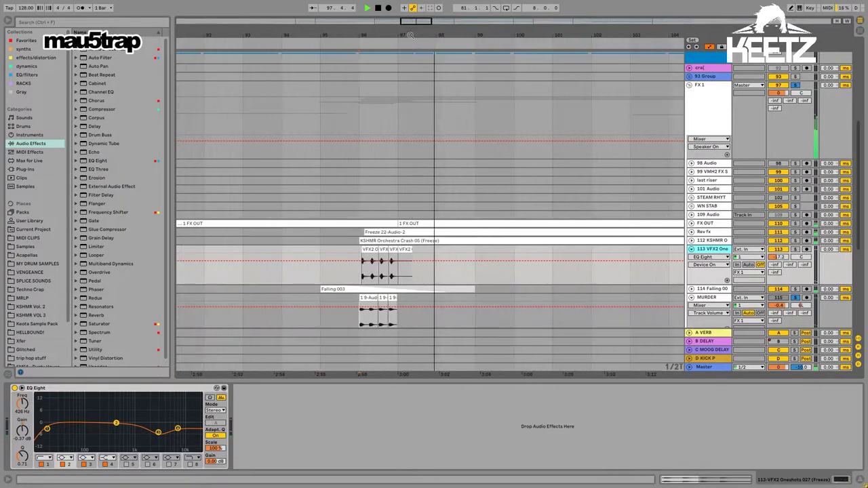
{"action": "left_click", "coordinate": [359, 208]}
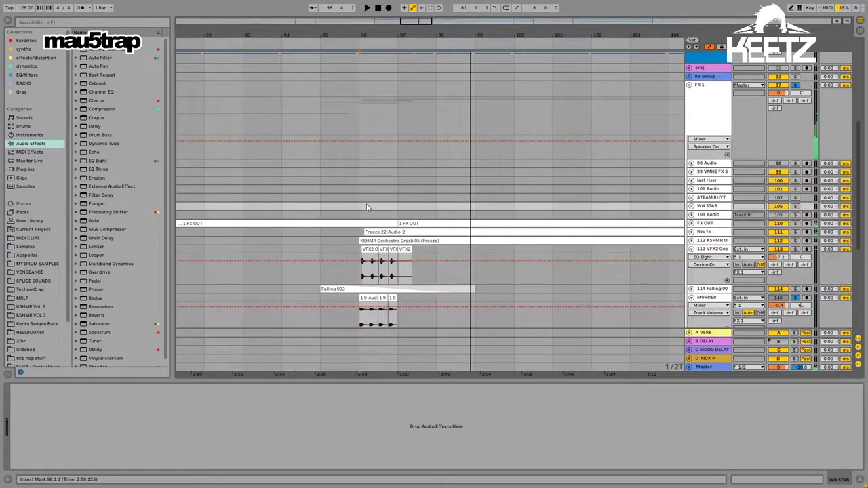
Step: Place the insert mark at bar 96 on the FX 1 group and play the section from there
{"action": "scroll", "coordinate": [330, 299], "scroll_direction": "down", "scroll_amount": 1}
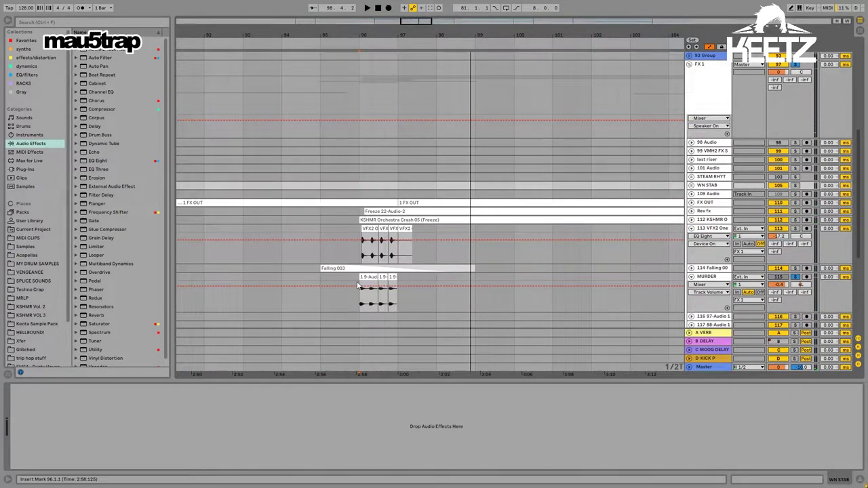
{"action": "left_click_drag", "start_coordinate": [358, 285], "coordinate": [399, 282]}
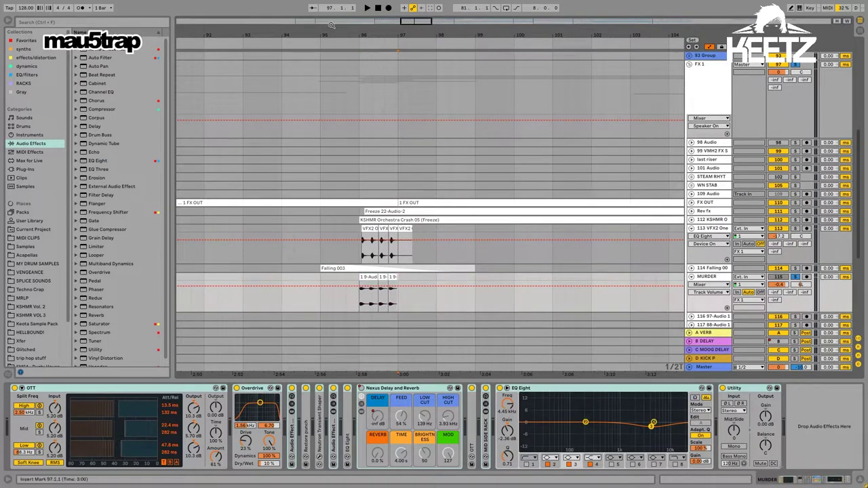
{"action": "left_click", "coordinate": [358, 169]}
{"action": "scroll", "coordinate": [354, 141], "scroll_direction": "up", "scroll_amount": 2}
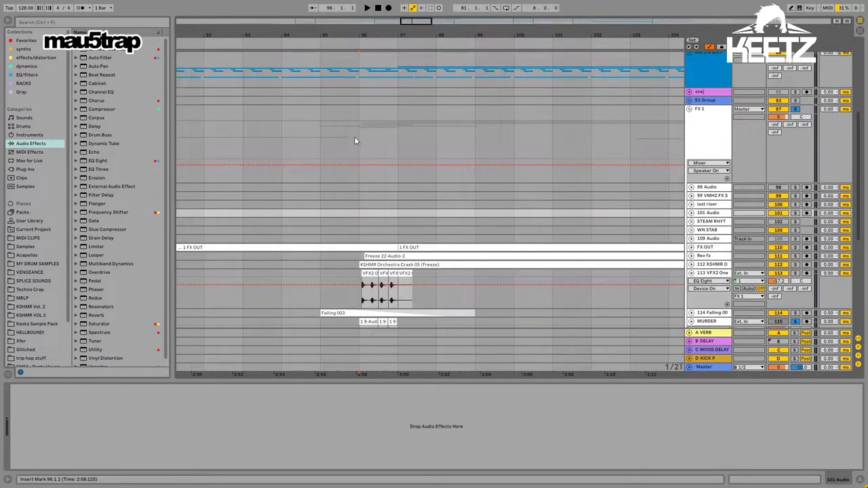
{"action": "left_click", "coordinate": [354, 141]}
{"action": "key", "text": "space"}
{"action": "scroll", "coordinate": [460, 190], "scroll_direction": "up", "scroll_amount": 4}
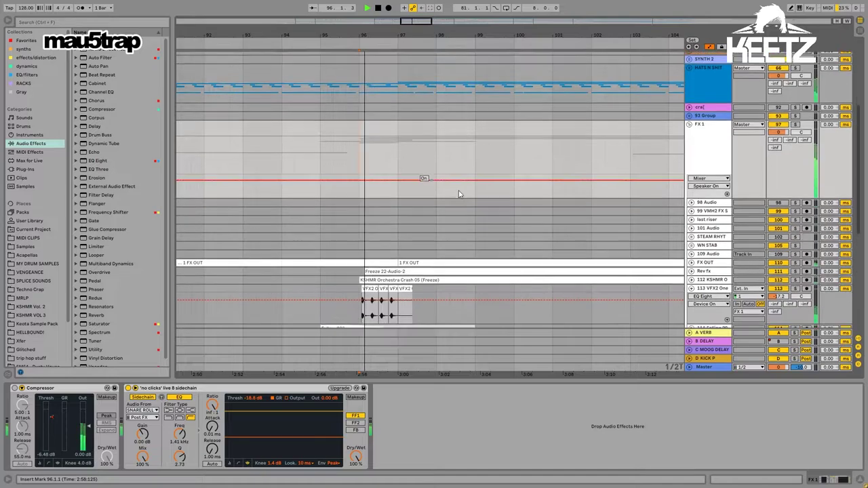
{"action": "left_click_drag", "start_coordinate": [509, 34], "coordinate": [355, 24]}
{"action": "scroll", "coordinate": [388, 228], "scroll_direction": "up", "scroll_amount": 4}
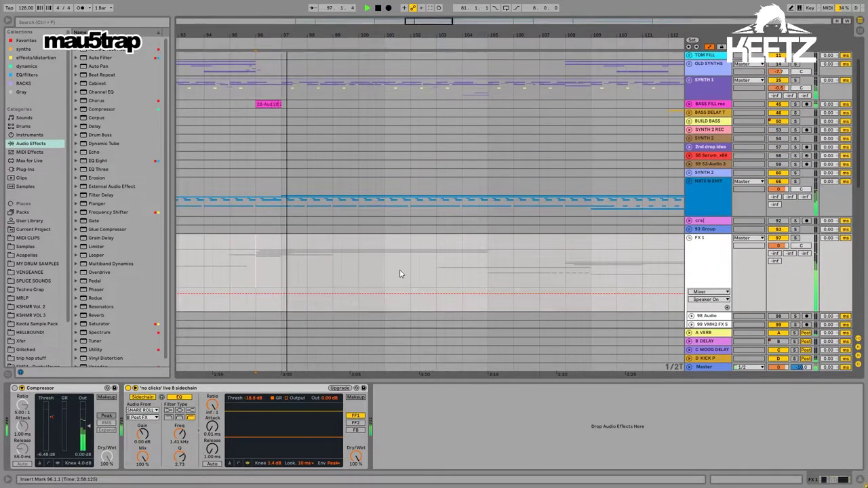
Step: Collapse the FX 1 group, expand the HATS N SHIT group and stop playback
{"action": "left_click", "coordinate": [690, 263]}
{"action": "scroll", "coordinate": [477, 238], "scroll_direction": "up", "scroll_amount": 1}
{"action": "left_click_drag", "start_coordinate": [467, 35], "coordinate": [415, 34]}
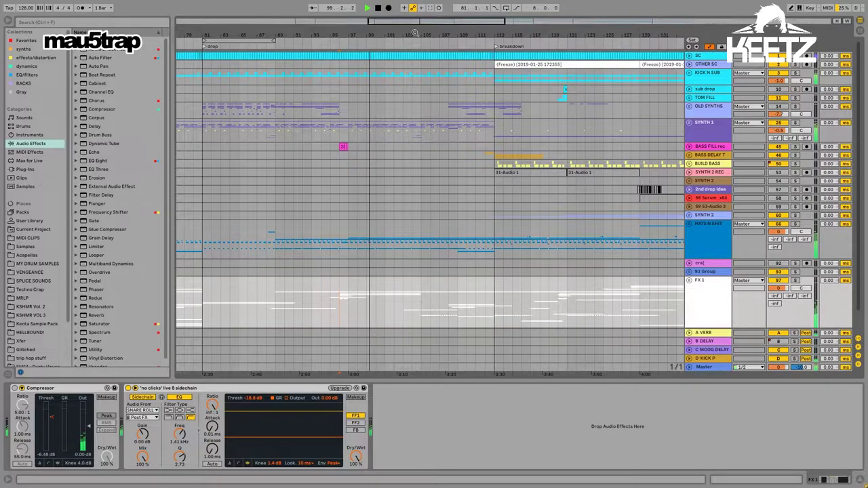
{"action": "scroll", "coordinate": [460, 147], "scroll_direction": "down", "scroll_amount": 1}
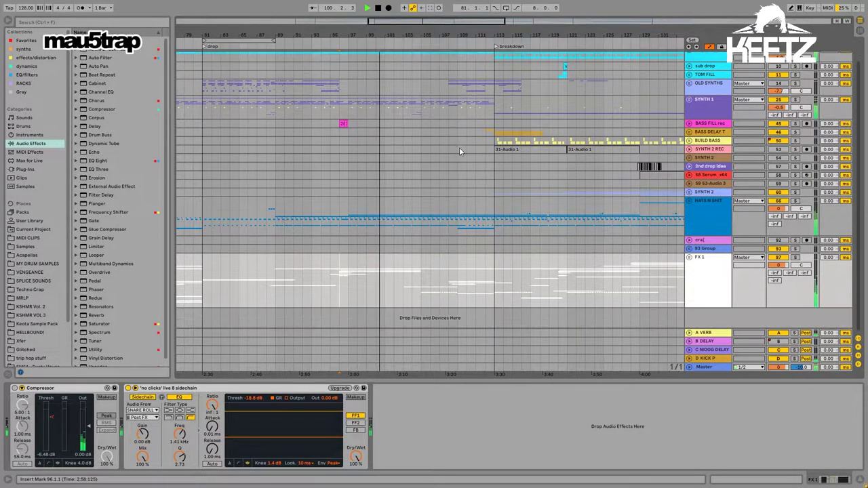
{"action": "left_click", "coordinate": [689, 200]}
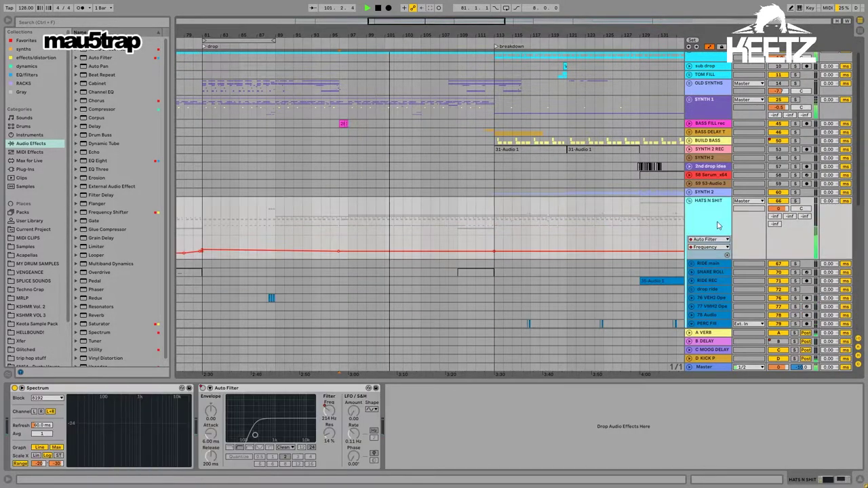
{"action": "scroll", "coordinate": [533, 217], "scroll_direction": "down", "scroll_amount": 5}
{"action": "scroll", "coordinate": [534, 217], "scroll_direction": "down", "scroll_amount": 2}
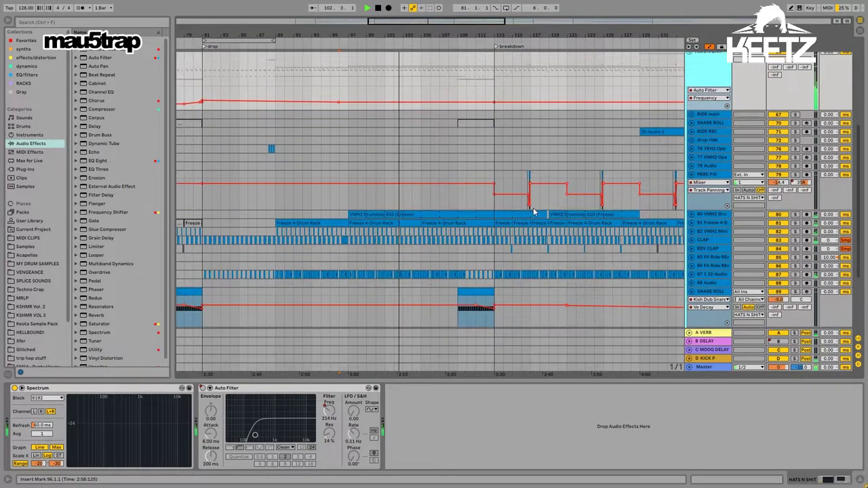
{"action": "left_click", "coordinate": [421, 260]}
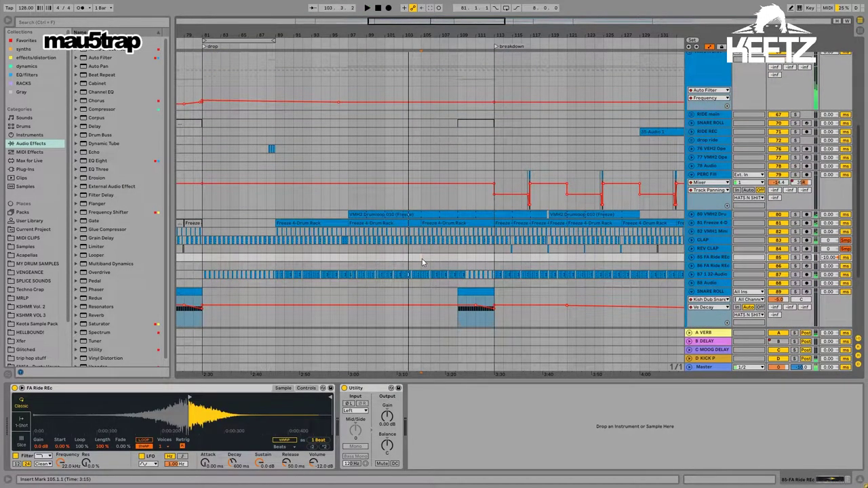
Step: Expand the 87 1 32-Audio track, place the insert mark at bar 97 and solo the track
{"action": "left_click", "coordinate": [704, 275]}
{"action": "left_click", "coordinate": [689, 275]}
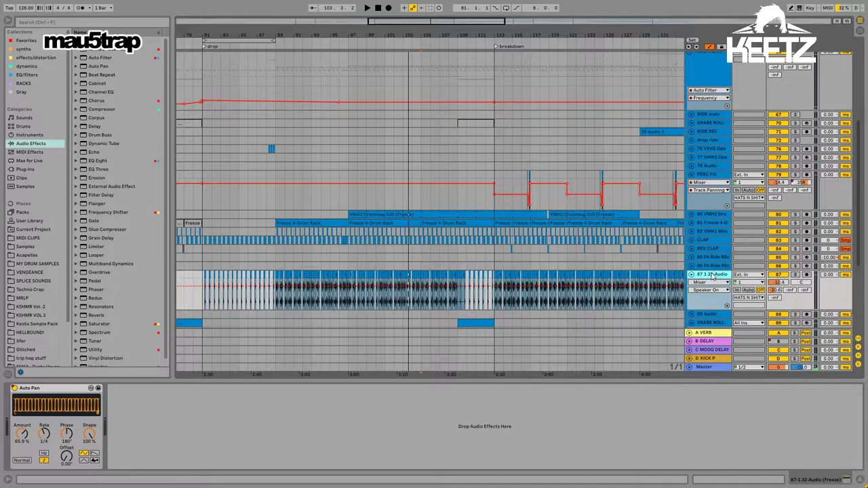
{"action": "scroll", "coordinate": [589, 236], "scroll_direction": "down", "scroll_amount": 2}
{"action": "scroll", "coordinate": [589, 237], "scroll_direction": "down", "scroll_amount": 1}
{"action": "left_click_drag", "start_coordinate": [381, 35], "coordinate": [382, 123]}
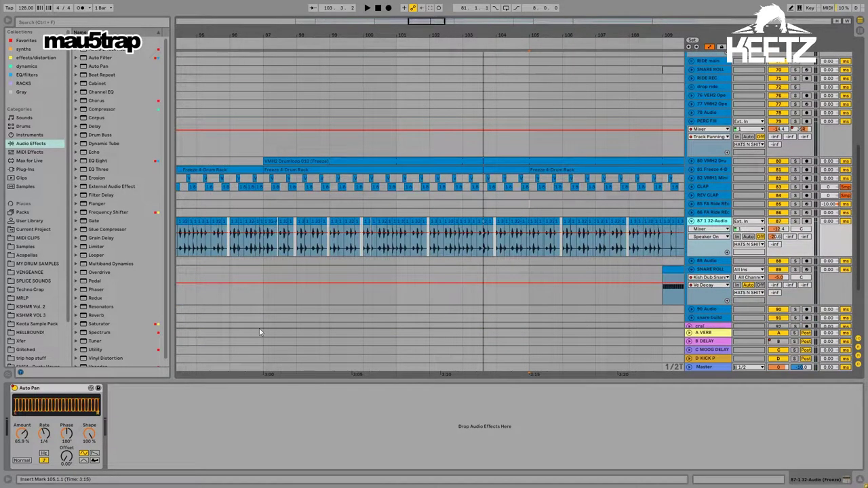
{"action": "left_click", "coordinate": [263, 254]}
{"action": "scroll", "coordinate": [797, 73], "scroll_direction": "up", "scroll_amount": 4}
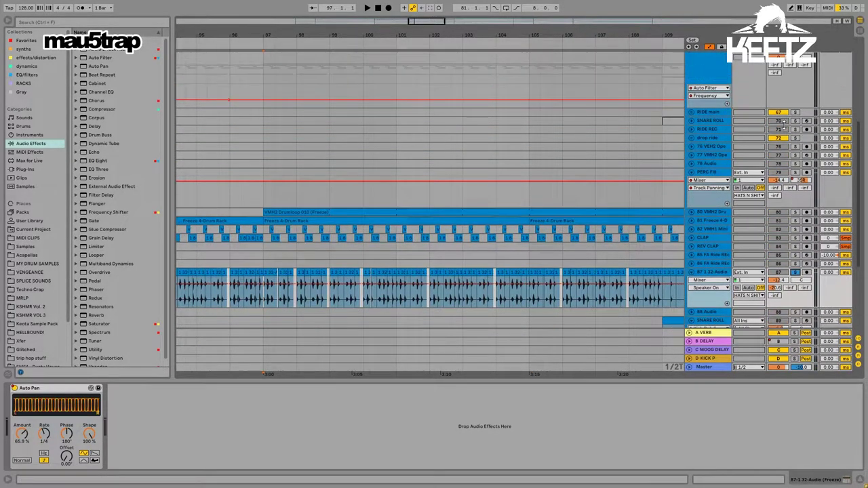
Step: Solo the HATS N SHIT and KICK N SUB groups and play them from bar 97
{"action": "scroll", "coordinate": [774, 106], "scroll_direction": "up", "scroll_amount": 7}
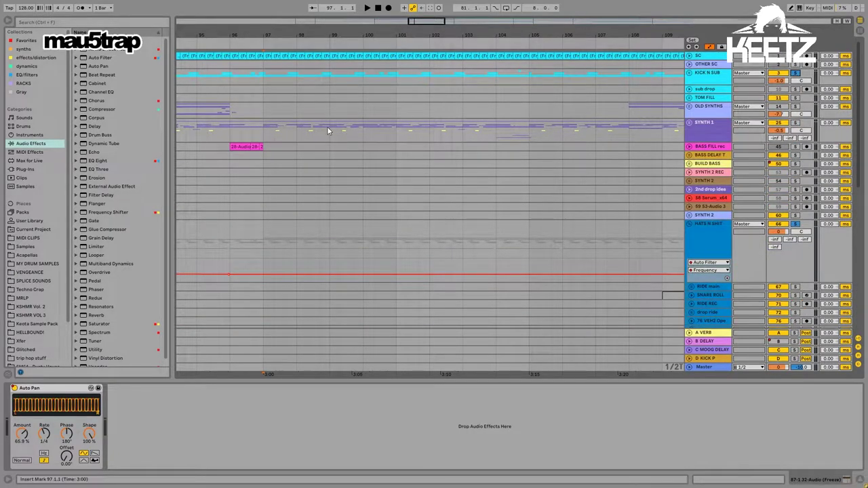
{"action": "left_click", "coordinate": [268, 77]}
{"action": "key", "text": "space"}
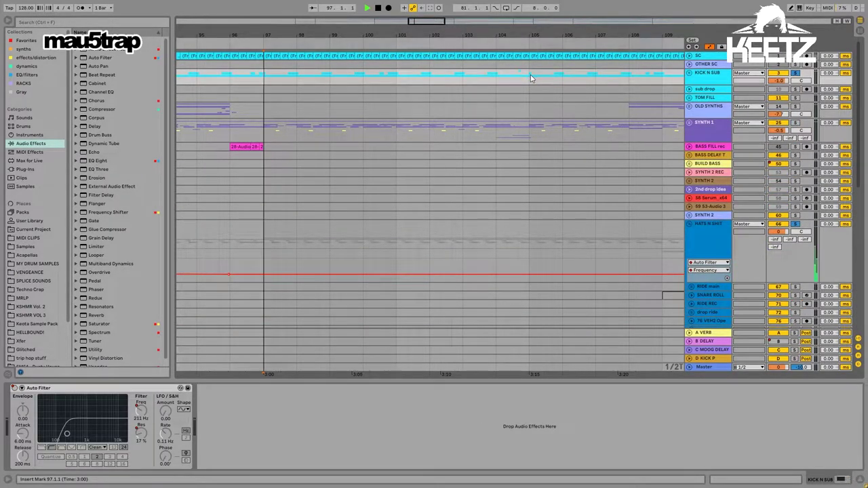
{"action": "key", "text": "minus"}
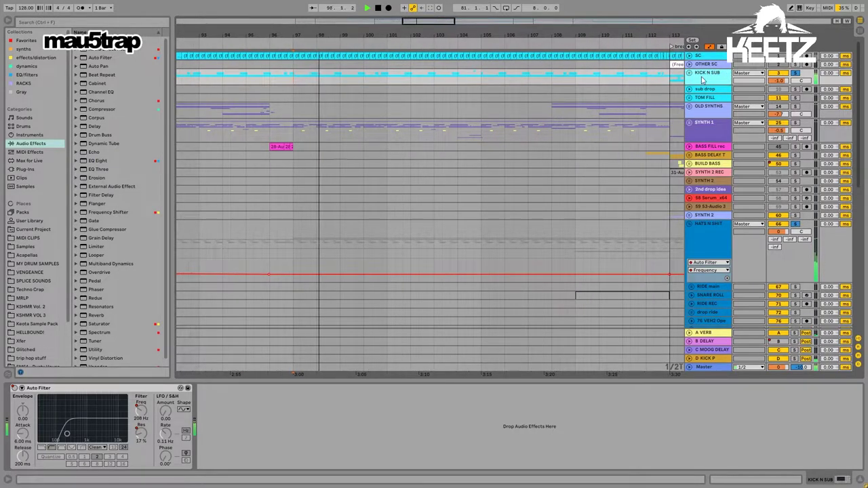
Step: Expand the KICK N SUB group and inspect the FabFilter Pro-Q 2 curve on its kick track during playback
{"action": "left_click", "coordinate": [690, 72]}
{"action": "left_click", "coordinate": [711, 122]}
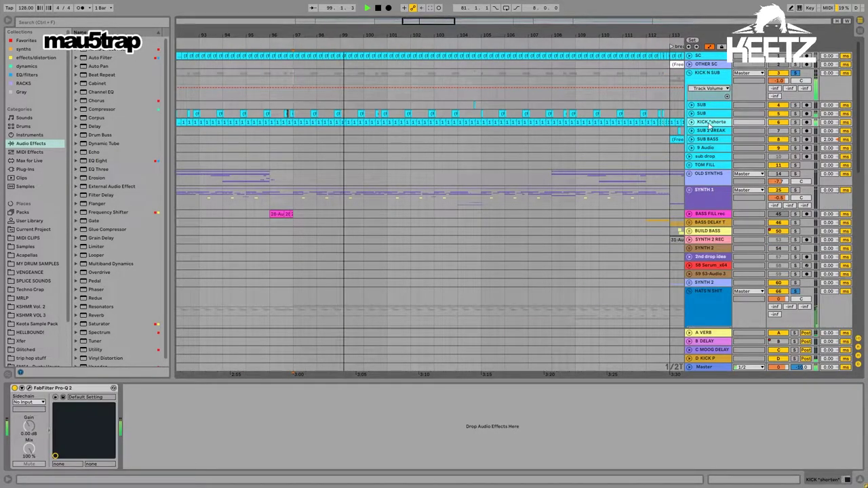
{"action": "left_click", "coordinate": [28, 388]}
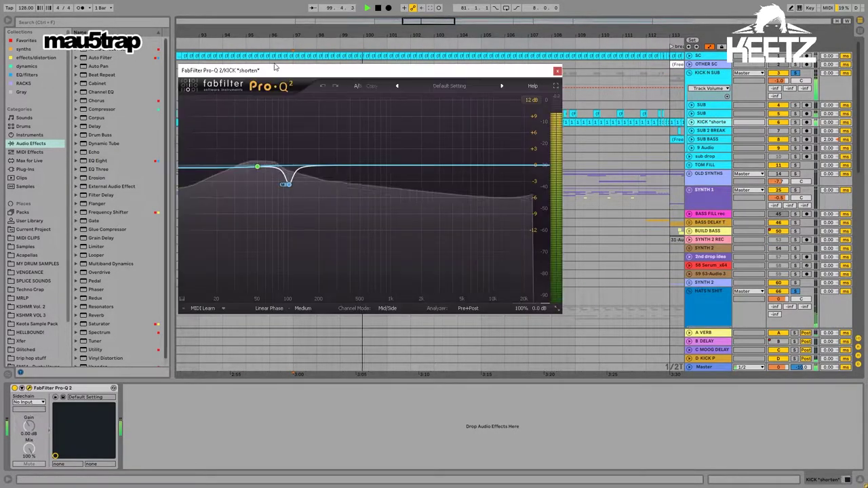
{"action": "left_click", "coordinate": [557, 70]}
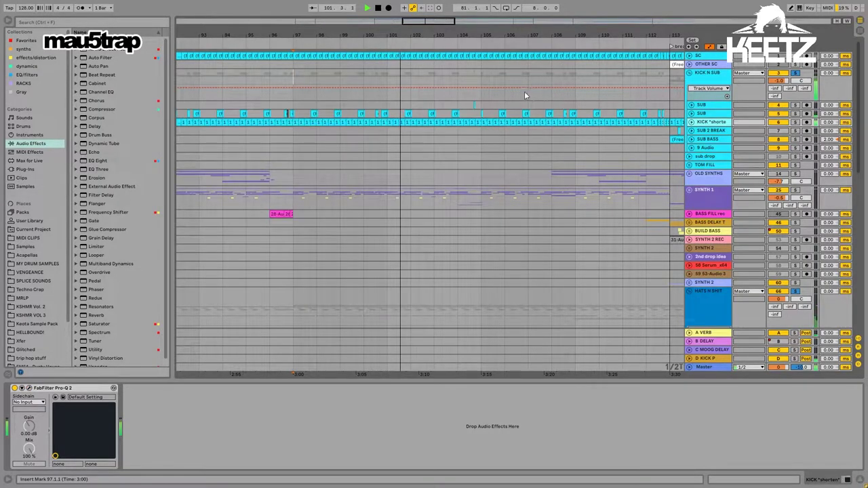
Step: Stop playback and examine the Auto Filter on the KICK N SUB group and the compressors on its second SUB track
{"action": "left_click", "coordinate": [713, 82]}
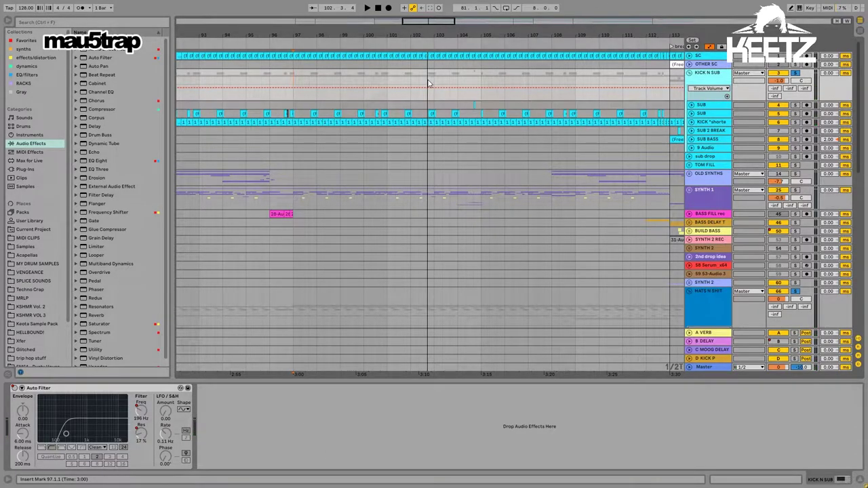
{"action": "left_click", "coordinate": [714, 63]}
{"action": "left_click", "coordinate": [701, 75]}
{"action": "left_click", "coordinate": [264, 422]}
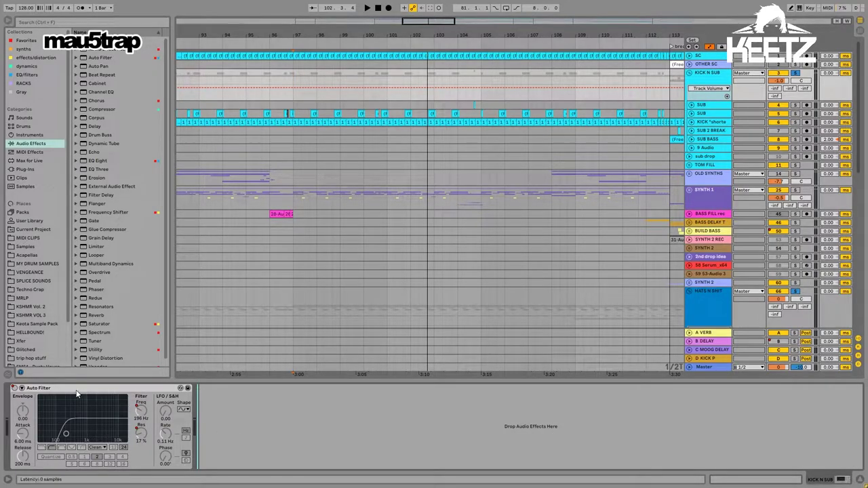
{"action": "left_click_drag", "start_coordinate": [513, 38], "coordinate": [449, 36]}
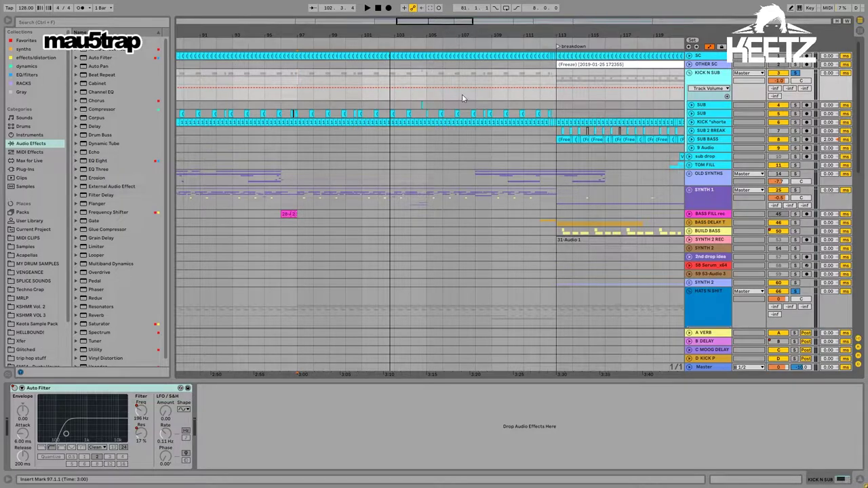
{"action": "left_click", "coordinate": [712, 114]}
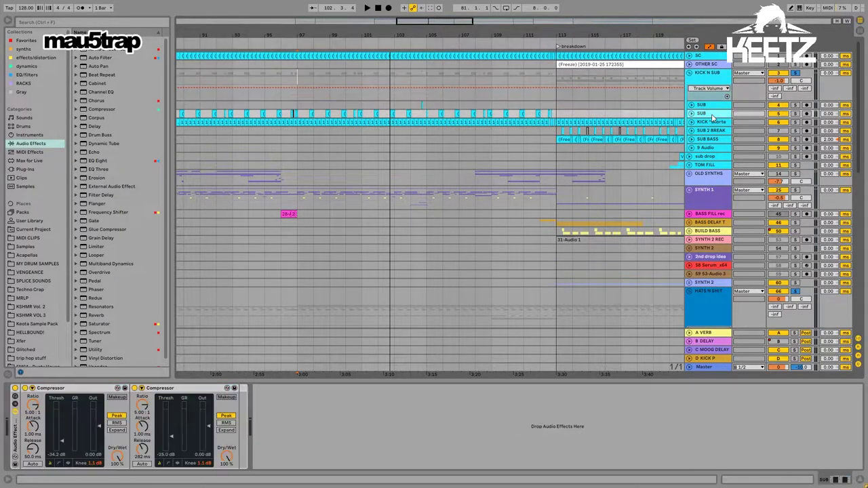
{"action": "left_click", "coordinate": [708, 81]}
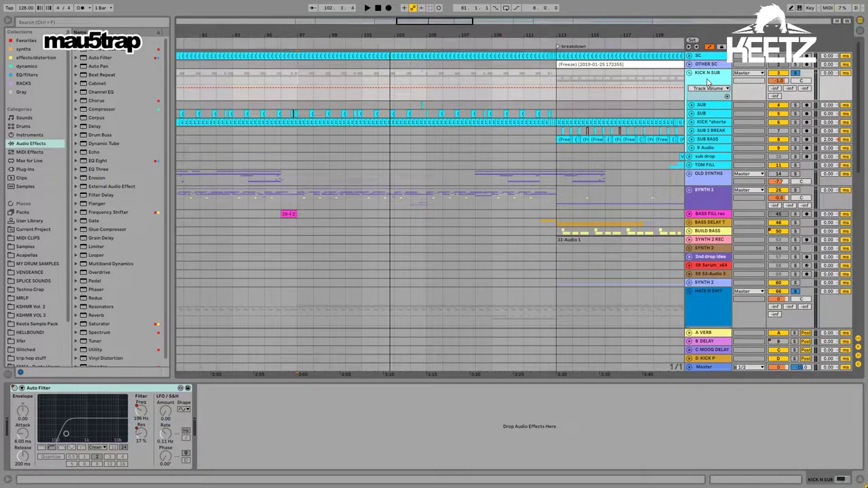
Step: Place the insert mark at bar 105 on the percussion fill track in the HATS N SHIT group
{"action": "scroll", "coordinate": [410, 251], "scroll_direction": "down", "scroll_amount": 5}
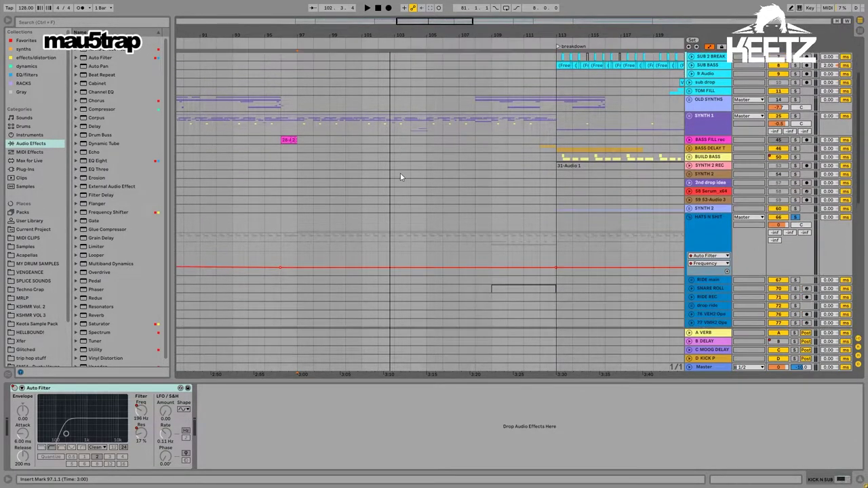
{"action": "scroll", "coordinate": [393, 200], "scroll_direction": "down", "scroll_amount": 6}
{"action": "left_click", "coordinate": [432, 201]}
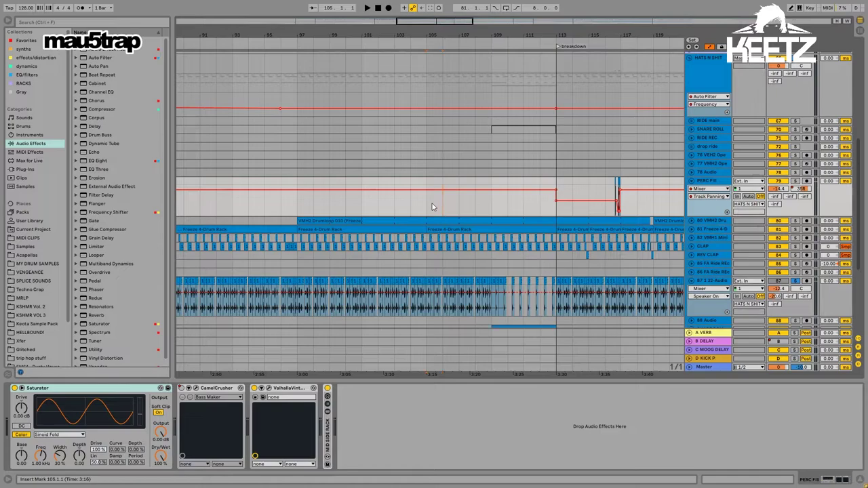
{"action": "scroll", "coordinate": [441, 204], "scroll_direction": "down", "scroll_amount": 3}
{"action": "scroll", "coordinate": [447, 205], "scroll_direction": "up", "scroll_amount": 2}
Step: Expand the CLAP track, view its clips around bar 103 and inspect the MID SIDE RACK in its device chain
{"action": "left_click", "coordinate": [706, 229]}
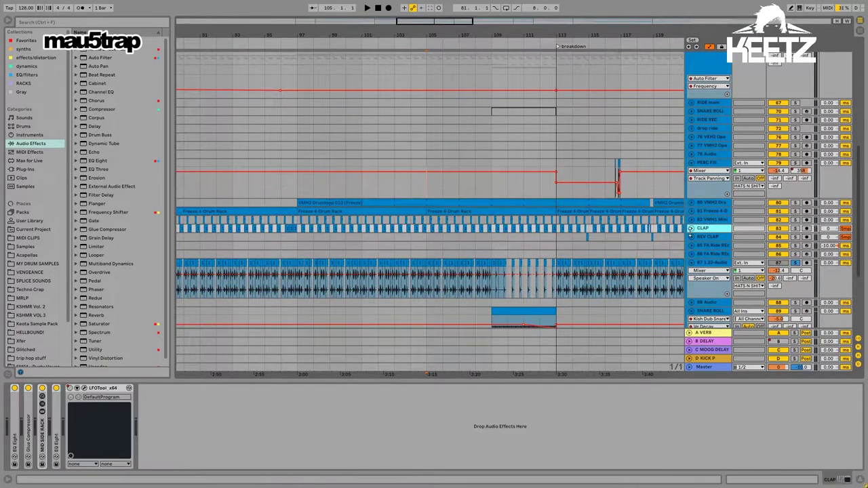
{"action": "left_click", "coordinate": [692, 230]}
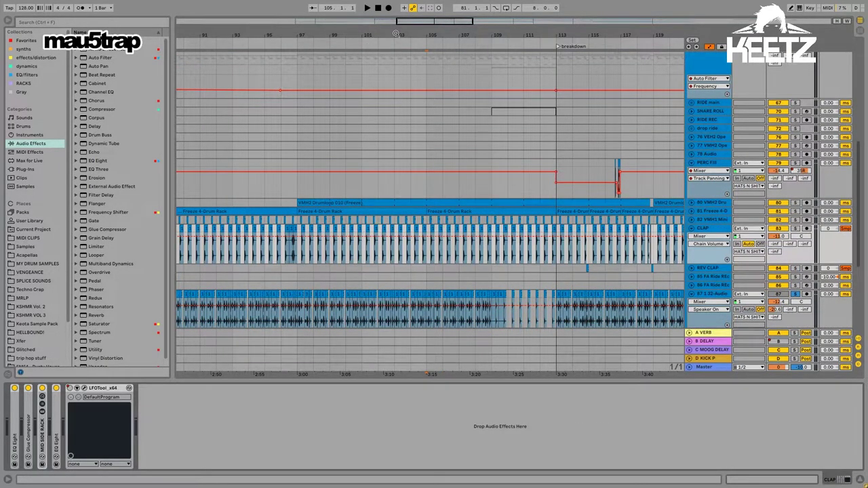
{"action": "left_click_drag", "start_coordinate": [396, 33], "coordinate": [397, 36]}
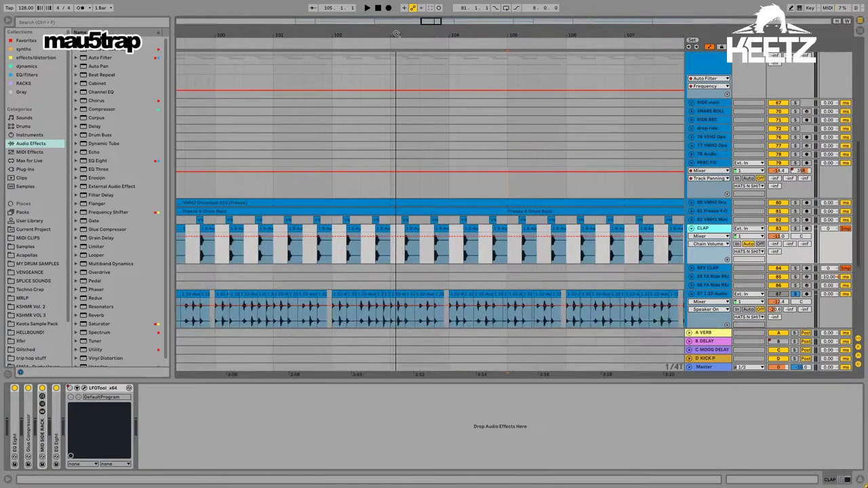
{"action": "double_click", "coordinate": [44, 429]}
{"action": "double_click", "coordinate": [86, 392]}
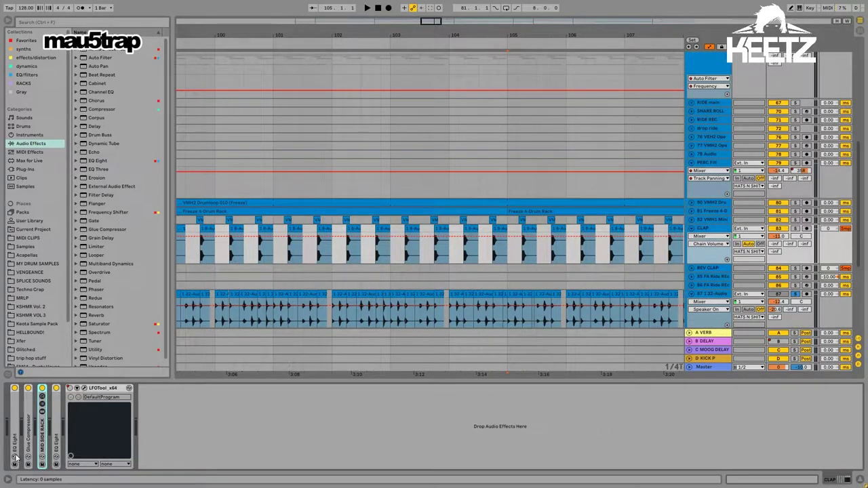
Step: Check the Glue Compressor on the CLAP track and examine the Kish Clap 014.wav waveform of the clap clip in bar 101
{"action": "double_click", "coordinate": [32, 439]}
{"action": "double_click", "coordinate": [82, 389]}
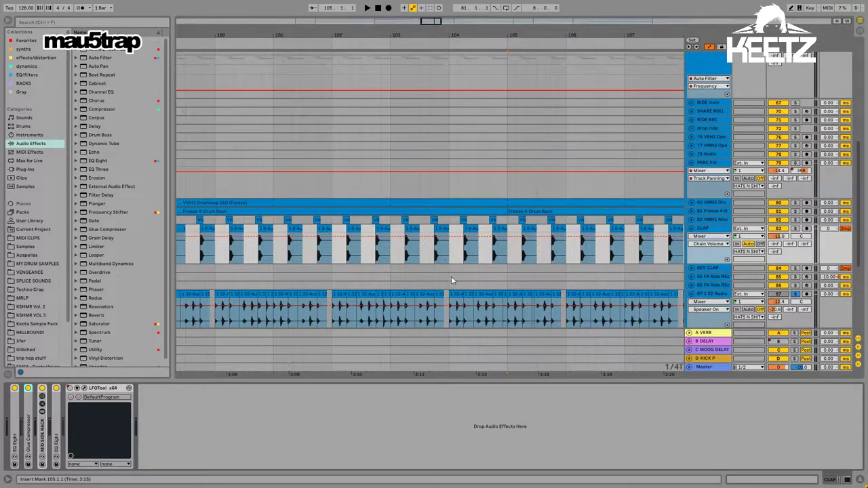
{"action": "double_click", "coordinate": [327, 247]}
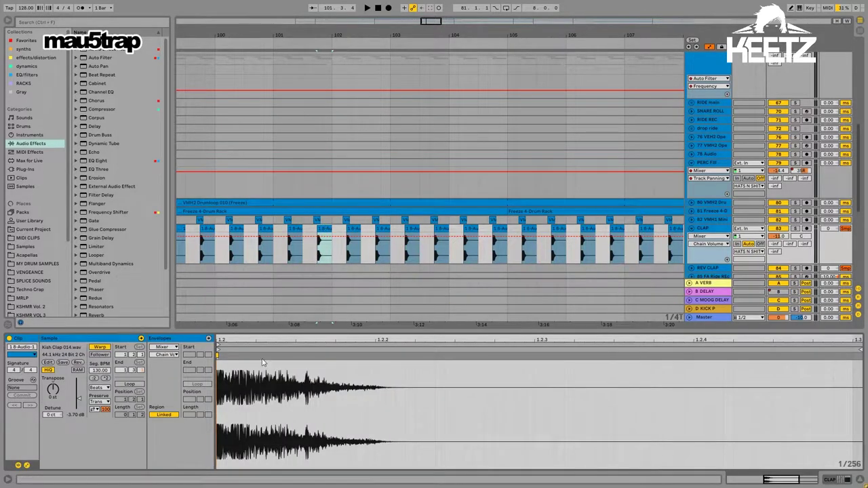
{"action": "left_click_drag", "start_coordinate": [245, 338], "coordinate": [433, 401]}
{"action": "left_click_drag", "start_coordinate": [266, 417], "coordinate": [265, 380]}
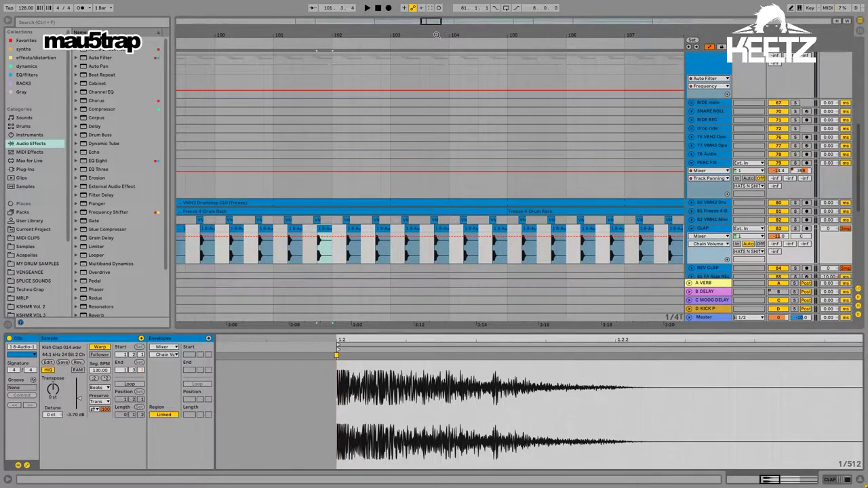
Step: Select the CLAP track's clips from bar 105 to the breakdown at bar 113 and set the insert mark at bar 105
{"action": "left_click_drag", "start_coordinate": [437, 34], "coordinate": [305, 7]}
{"action": "left_click_drag", "start_coordinate": [446, 258], "coordinate": [329, 256]}
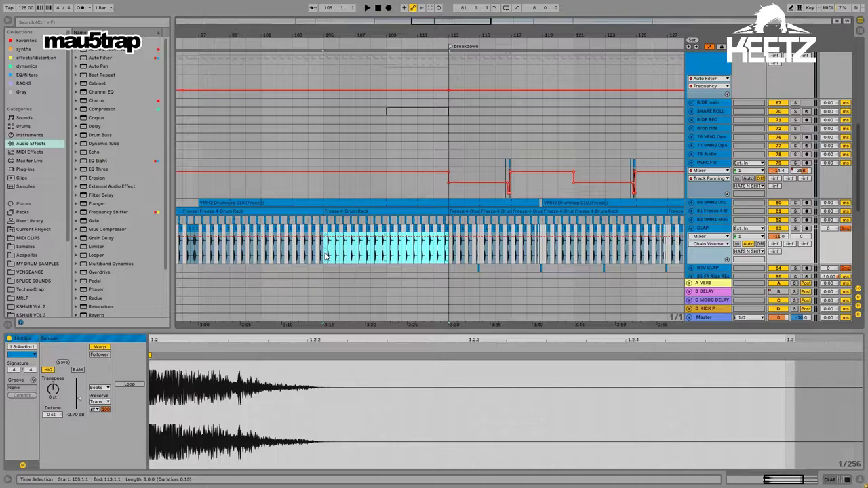
{"action": "left_click", "coordinate": [324, 257]}
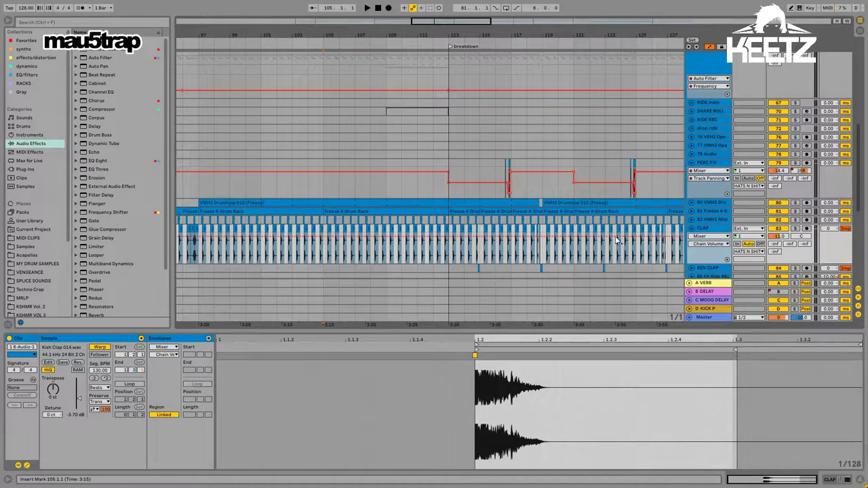
Step: Mark bars 105 to 113 and bars 97 to 105 on the percussion fill track, leaving the insert mark at bar 105
{"action": "left_click", "coordinate": [709, 229]}
{"action": "left_click_drag", "start_coordinate": [325, 194], "coordinate": [451, 197]}
{"action": "left_click", "coordinate": [450, 197]}
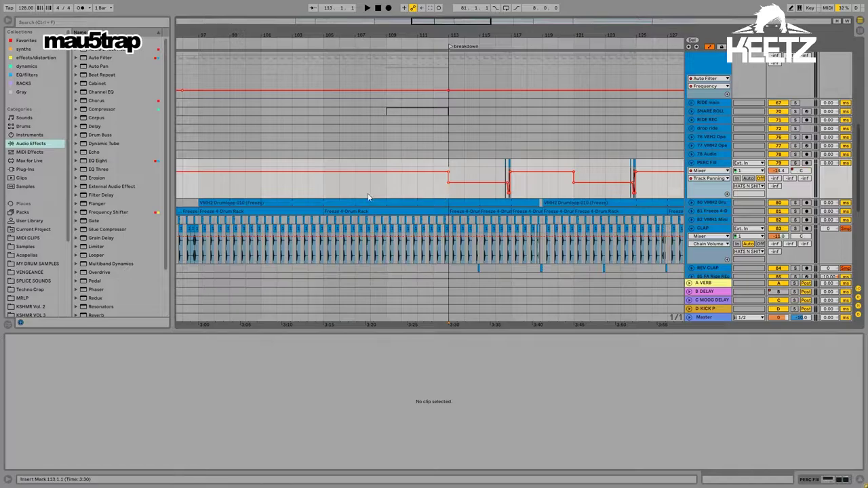
{"action": "left_click_drag", "start_coordinate": [200, 190], "coordinate": [324, 193]}
{"action": "left_click", "coordinate": [324, 193]}
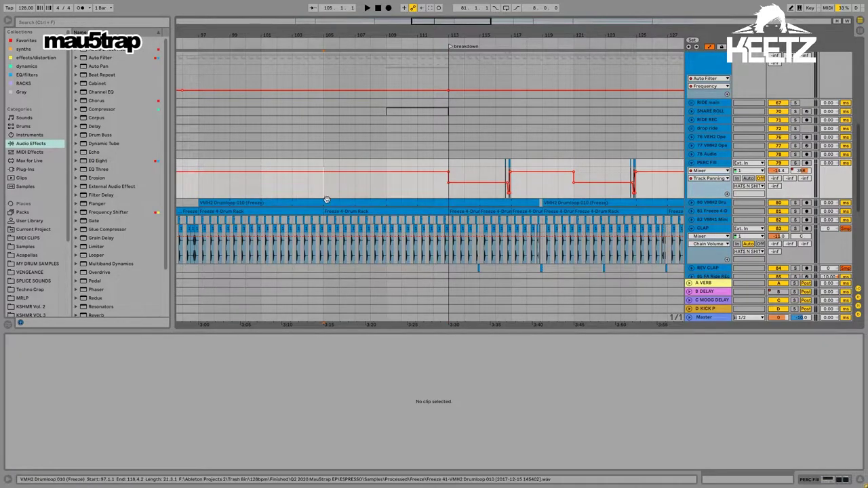
{"action": "scroll", "coordinate": [326, 204], "scroll_direction": "up", "scroll_amount": 1}
{"action": "scroll", "coordinate": [449, 246], "scroll_direction": "down", "scroll_amount": 1}
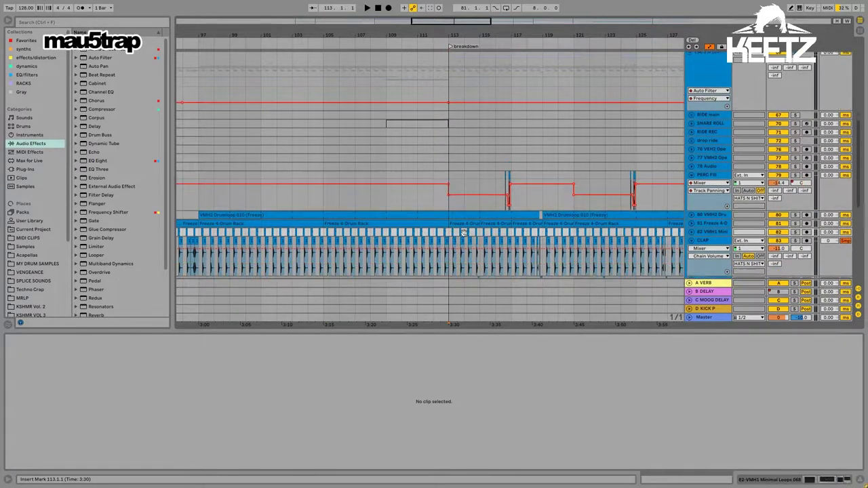
Step: Check the VMH1 minimal loop track, select bars 105 to 113 on the CLAP track and set the insert mark at bar 113
{"action": "left_click", "coordinate": [711, 232]}
{"action": "scroll", "coordinate": [721, 233], "scroll_direction": "up", "scroll_amount": 1}
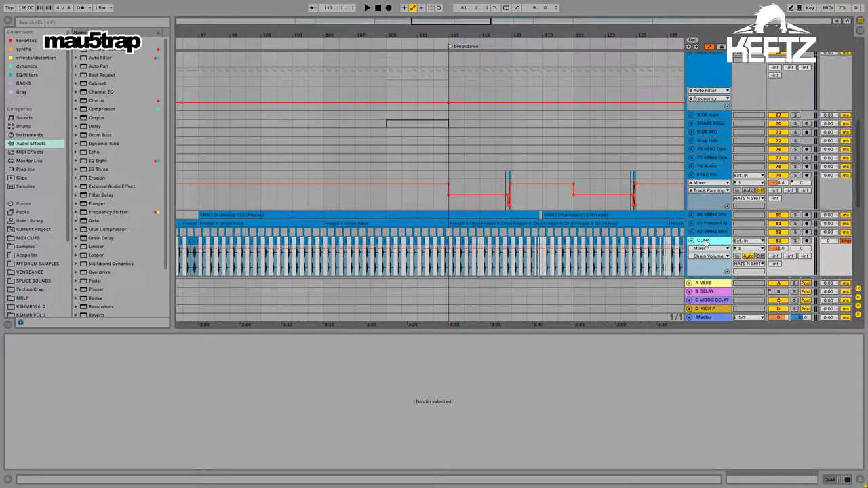
{"action": "left_click_drag", "start_coordinate": [325, 264], "coordinate": [449, 240]}
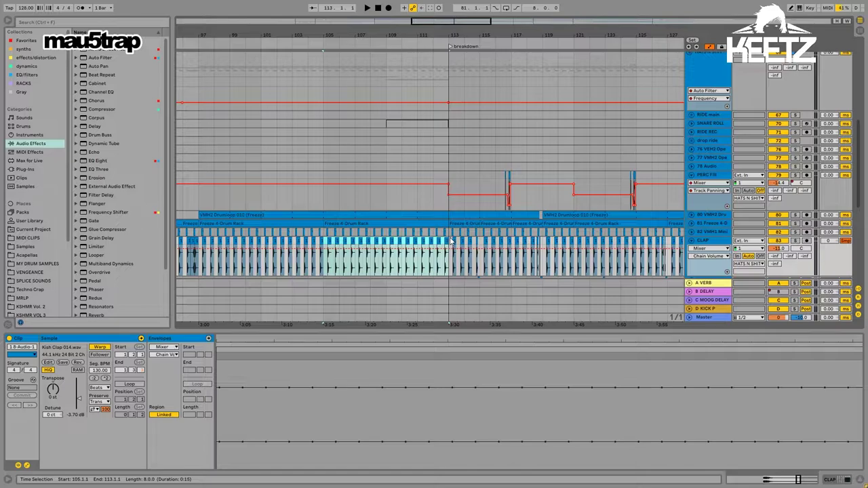
{"action": "left_click", "coordinate": [450, 239]}
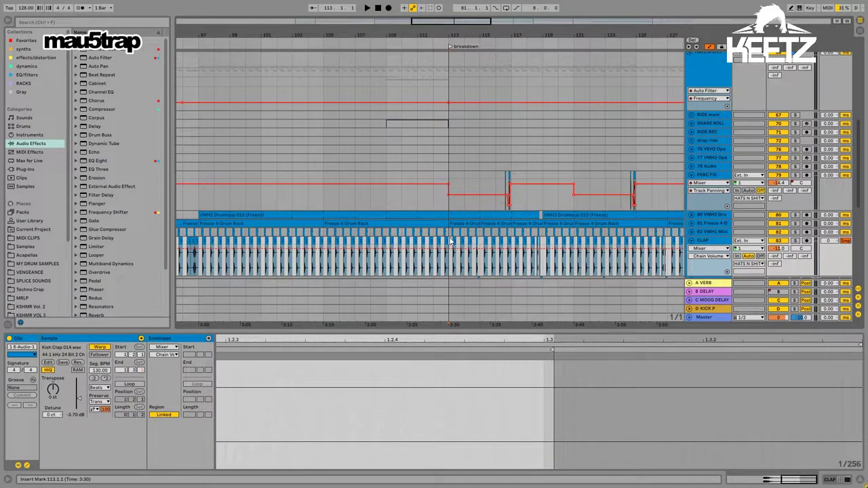
Step: Highlight bars 105 to 113 on the SYNTH 1 group and play the arrangement from bar 105
{"action": "left_click", "coordinate": [332, 178]}
{"action": "scroll", "coordinate": [635, 176], "scroll_direction": "up", "scroll_amount": 4}
{"action": "scroll", "coordinate": [636, 177], "scroll_direction": "up", "scroll_amount": 6}
{"action": "left_click_drag", "start_coordinate": [322, 105], "coordinate": [450, 105]}
{"action": "left_click", "coordinate": [323, 111]}
{"action": "key", "text": "space"}
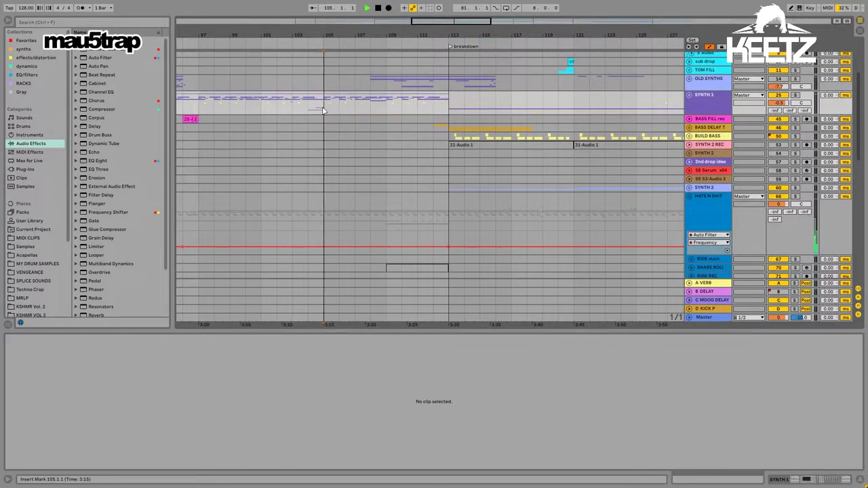
Step: Stop playback and restart it from the breakdown at bar 113
{"action": "scroll", "coordinate": [404, 149], "scroll_direction": "down", "scroll_amount": 1}
{"action": "key", "text": "space"}
{"action": "left_click", "coordinate": [450, 163]}
{"action": "key", "text": "space"}
Step: Unfold the BUILD BASS group to reveal its automation lanes and audio tracks in the breakdown
{"action": "left_click_drag", "start_coordinate": [500, 35], "coordinate": [377, 17]}
{"action": "scroll", "coordinate": [442, 188], "scroll_direction": "up", "scroll_amount": 3}
{"action": "left_click", "coordinate": [709, 145]}
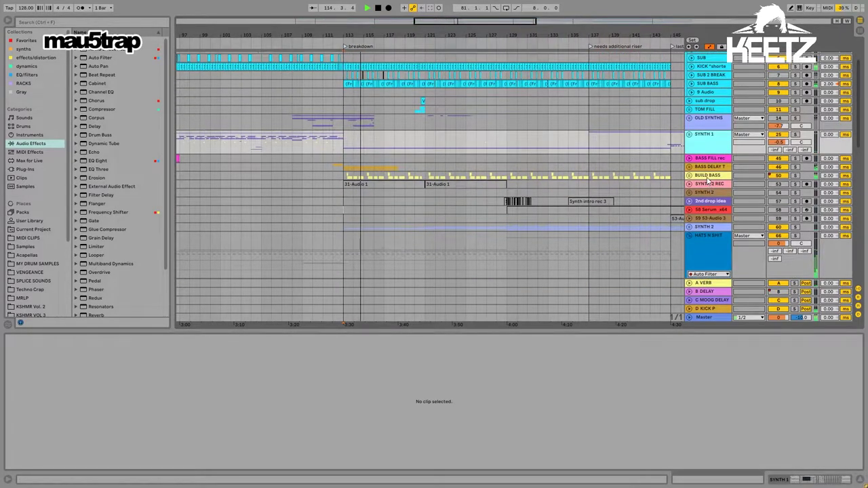
{"action": "double_click", "coordinate": [708, 178]}
{"action": "scroll", "coordinate": [400, 181], "scroll_direction": "down", "scroll_amount": 2}
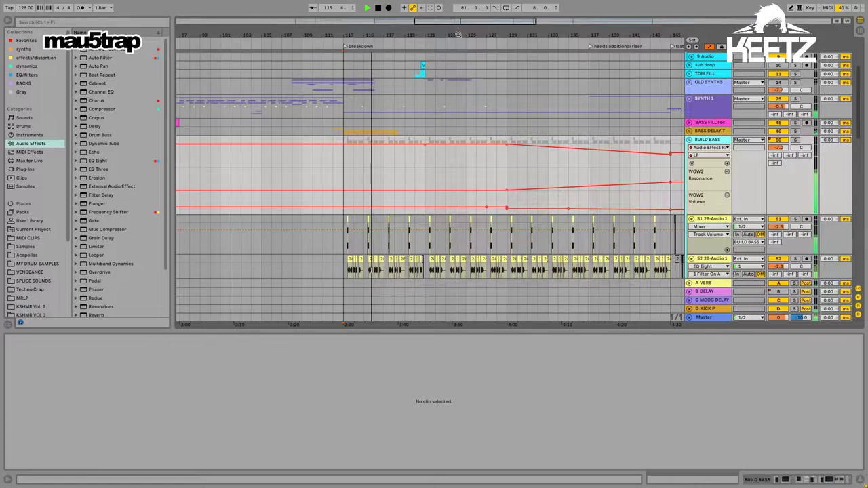
Step: Examine the BUILD BASS group's filter and WOW2 automation and its two 28-Audio tracks from the breakdown to the second drop
{"action": "key", "text": "minus"}
{"action": "scroll", "coordinate": [389, 154], "scroll_direction": "down", "scroll_amount": 2}
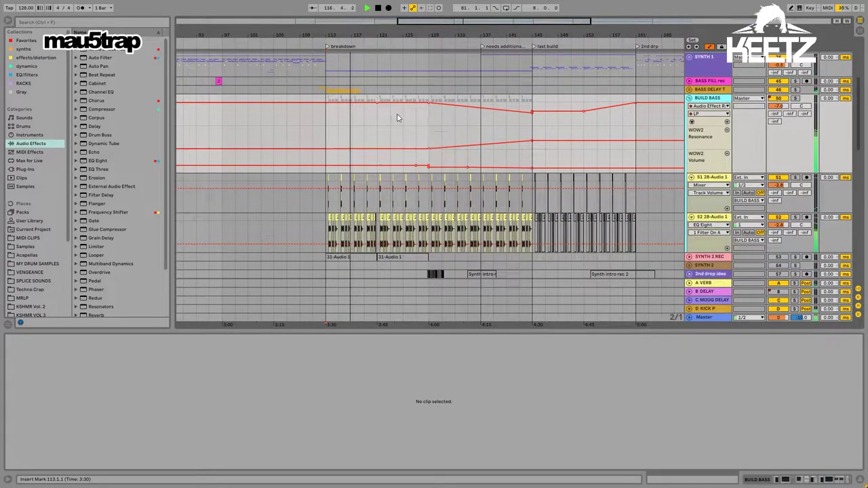
{"action": "scroll", "coordinate": [487, 172], "scroll_direction": "down", "scroll_amount": 1}
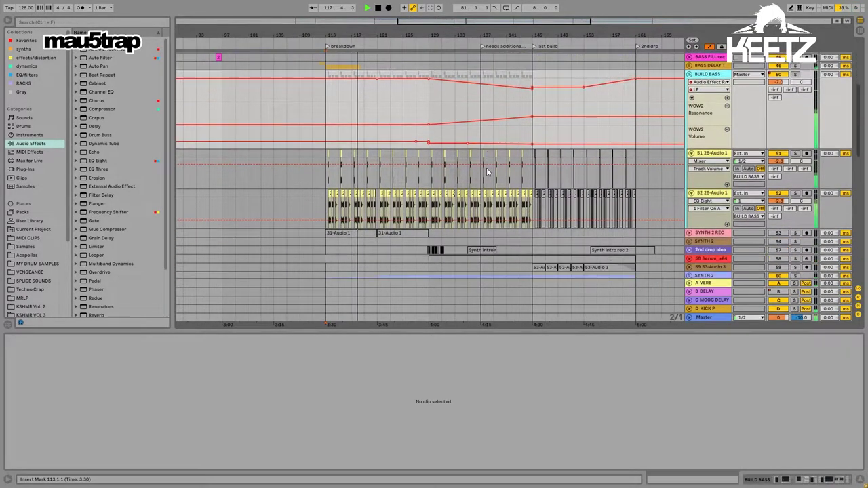
{"action": "left_click", "coordinate": [713, 194]}
{"action": "left_click", "coordinate": [720, 74]}
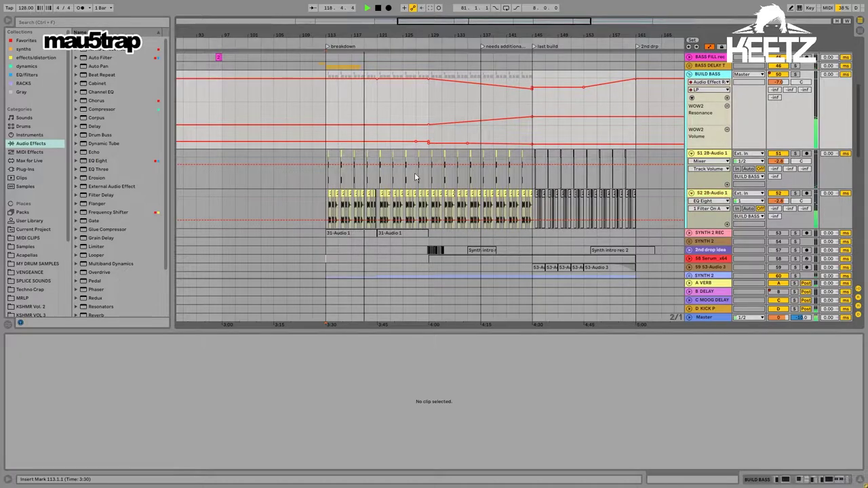
{"action": "scroll", "coordinate": [410, 175], "scroll_direction": "up", "scroll_amount": 3}
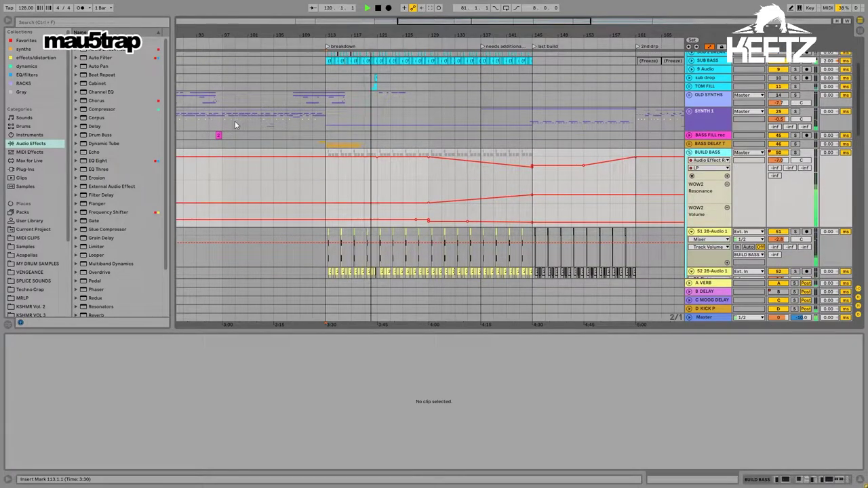
Step: Unfold the SYNTH 1 group during playback, check its MAIN BASS and Serum tracks, and fold the group again
{"action": "double_click", "coordinate": [711, 113]}
{"action": "scroll", "coordinate": [327, 146], "scroll_direction": "down", "scroll_amount": 2}
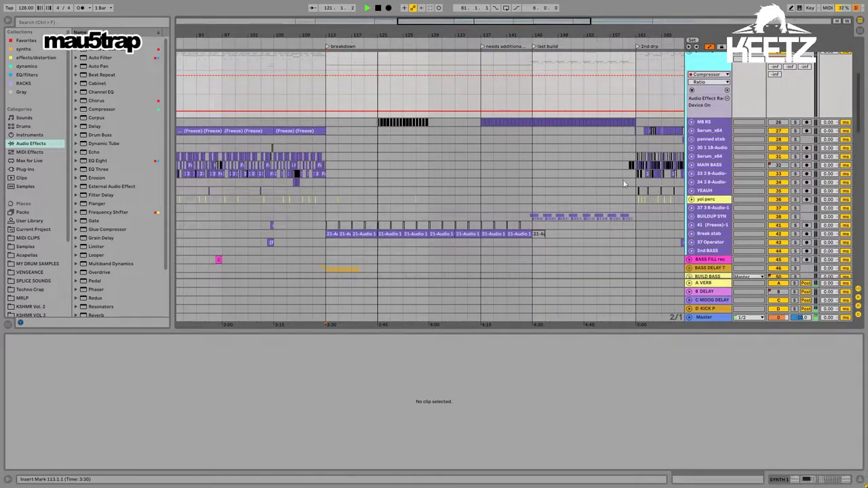
{"action": "left_click", "coordinate": [709, 164]}
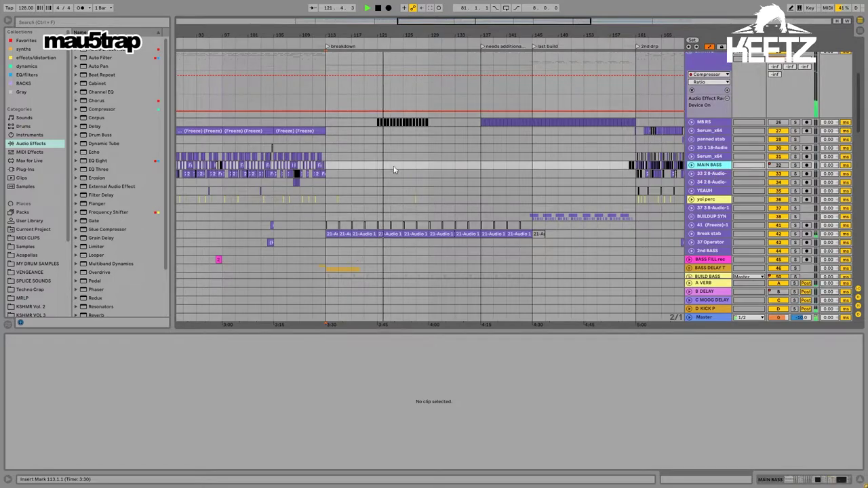
{"action": "left_click", "coordinate": [709, 157]}
{"action": "left_click", "coordinate": [709, 166]}
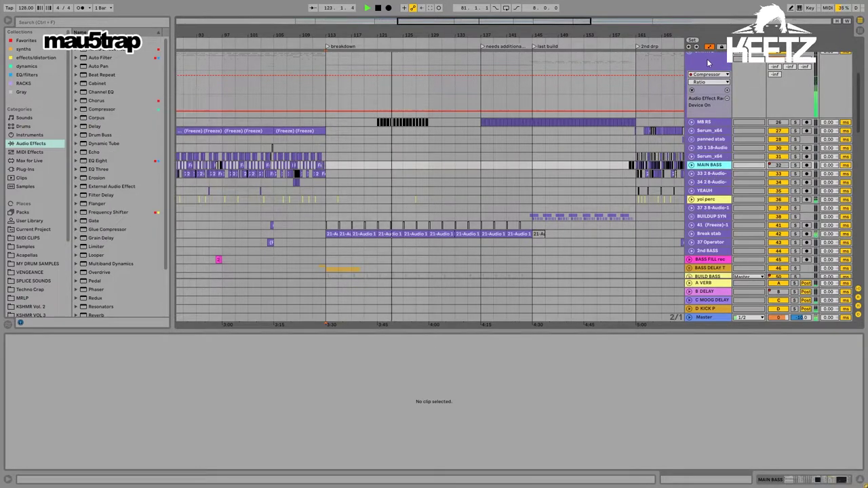
{"action": "left_click", "coordinate": [708, 64]}
{"action": "scroll", "coordinate": [694, 64], "scroll_direction": "up", "scroll_amount": 1}
{"action": "left_click", "coordinate": [690, 63]}
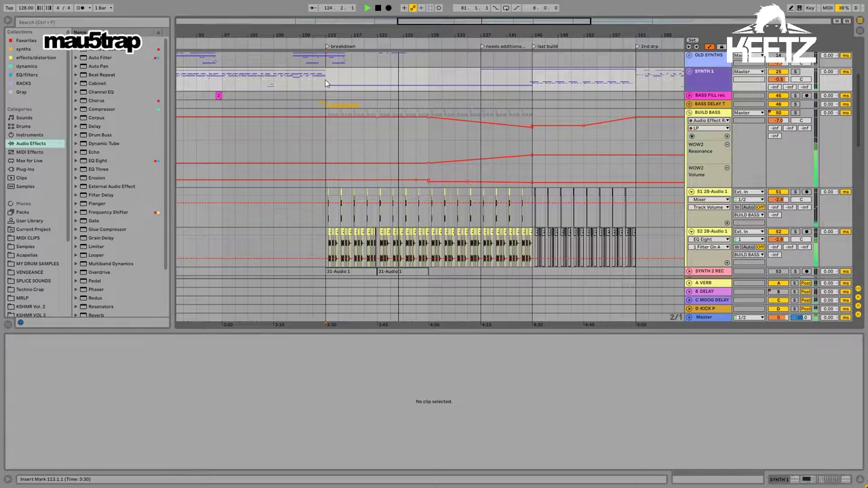
Step: Stop playback, set the insert mark at bar 125 on the BUILD BASS group and select the group
{"action": "scroll", "coordinate": [386, 129], "scroll_direction": "down", "scroll_amount": 2}
{"action": "left_click", "coordinate": [405, 109]}
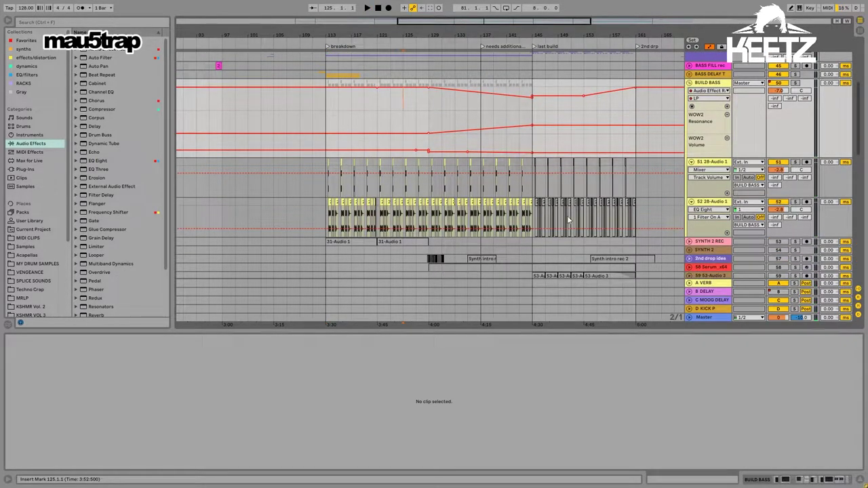
{"action": "left_click", "coordinate": [716, 87]}
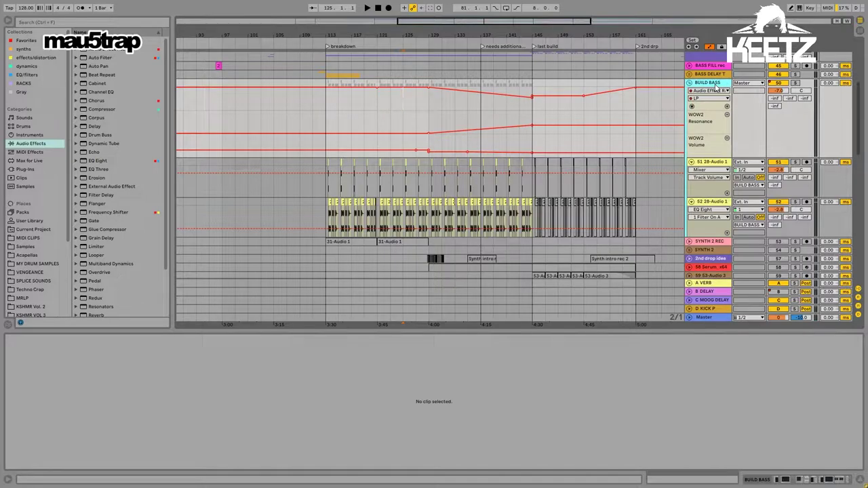
Step: Examine the BUILD BASS automation across the breakdown, setting the insert mark at bar 113 and at bar 129
{"action": "left_click_drag", "start_coordinate": [356, 35], "coordinate": [330, 33]}
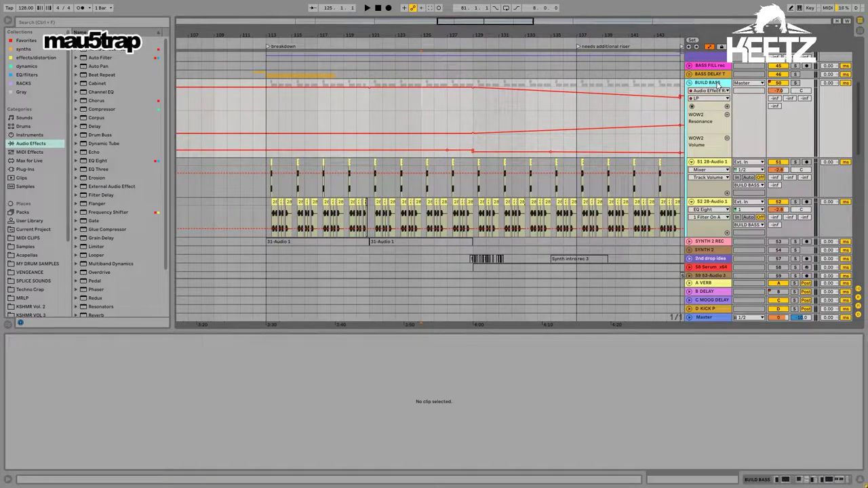
{"action": "left_click", "coordinate": [265, 111]}
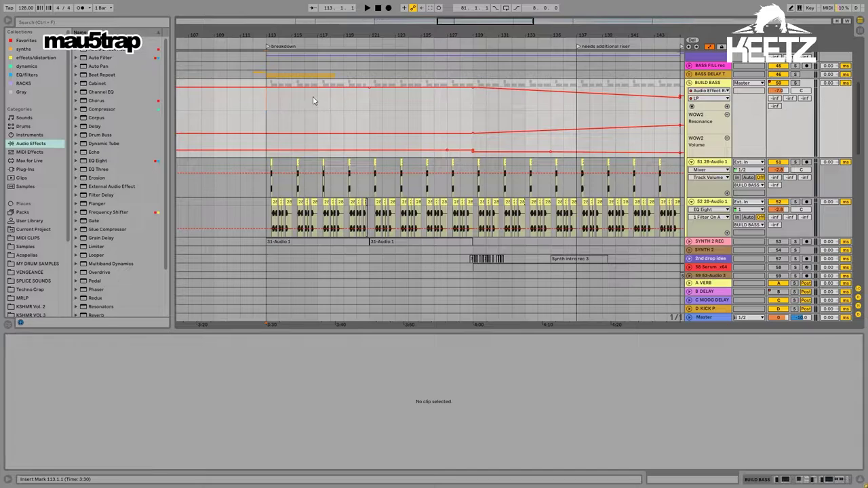
{"action": "left_click_drag", "start_coordinate": [322, 33], "coordinate": [425, 32]}
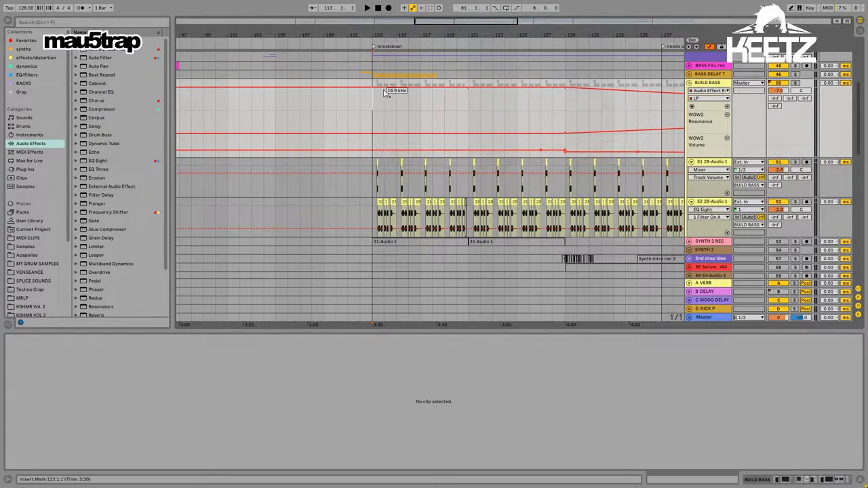
{"action": "left_click_drag", "start_coordinate": [500, 31], "coordinate": [367, 31]}
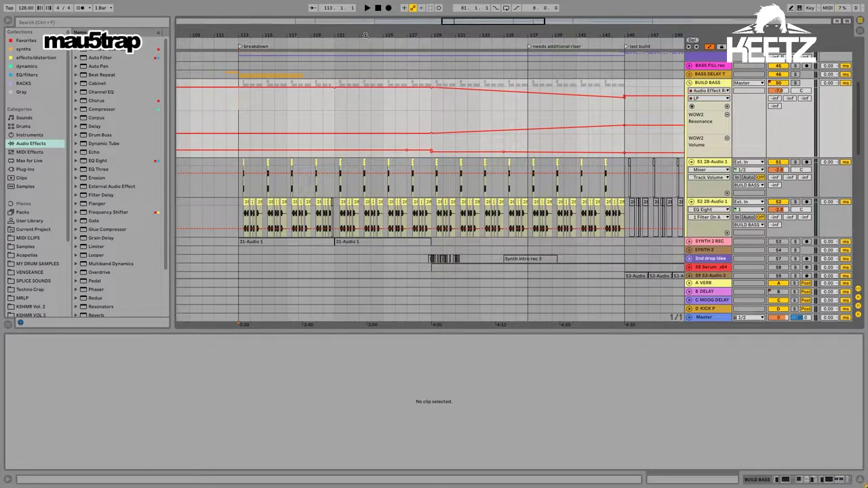
{"action": "left_click", "coordinate": [433, 112]}
Step: Unfold the lower SYNTH 2 group, located just above the HATS N SHIT group, and return to the BUILD BASS tracks
{"action": "scroll", "coordinate": [494, 242], "scroll_direction": "down", "scroll_amount": 1}
{"action": "scroll", "coordinate": [475, 223], "scroll_direction": "down", "scroll_amount": 2}
{"action": "left_click", "coordinate": [702, 253]}
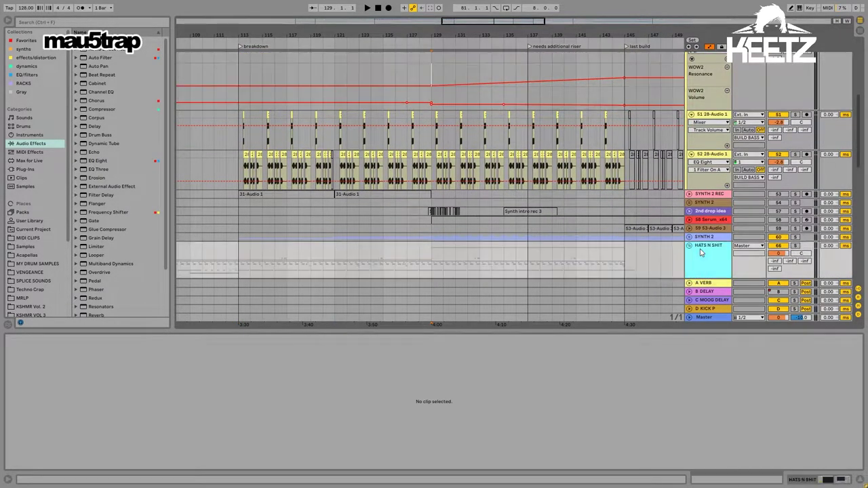
{"action": "left_click", "coordinate": [690, 238]}
{"action": "scroll", "coordinate": [546, 188], "scroll_direction": "up", "scroll_amount": 2}
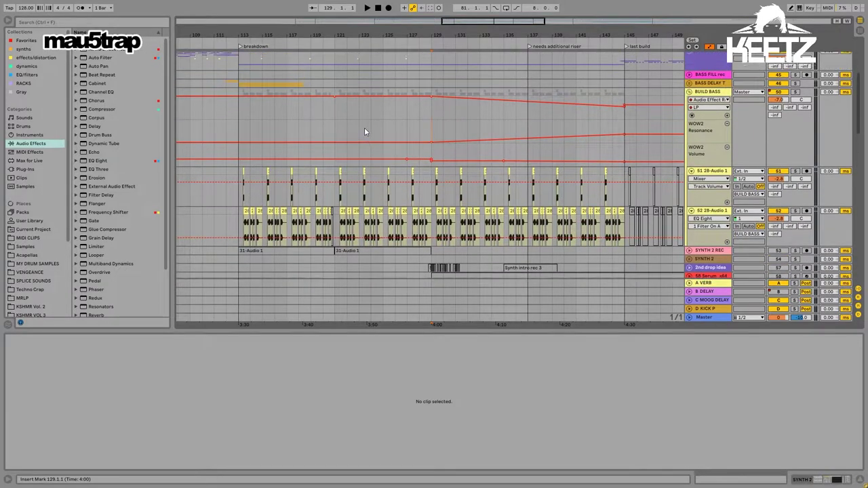
{"action": "scroll", "coordinate": [364, 127], "scroll_direction": "up", "scroll_amount": 1}
Step: Show the device chain of the second BUILD BASS audio track and inspect its EQ Eight, Auto Filters and the automation lanes of both tracks
{"action": "left_click", "coordinate": [708, 235]}
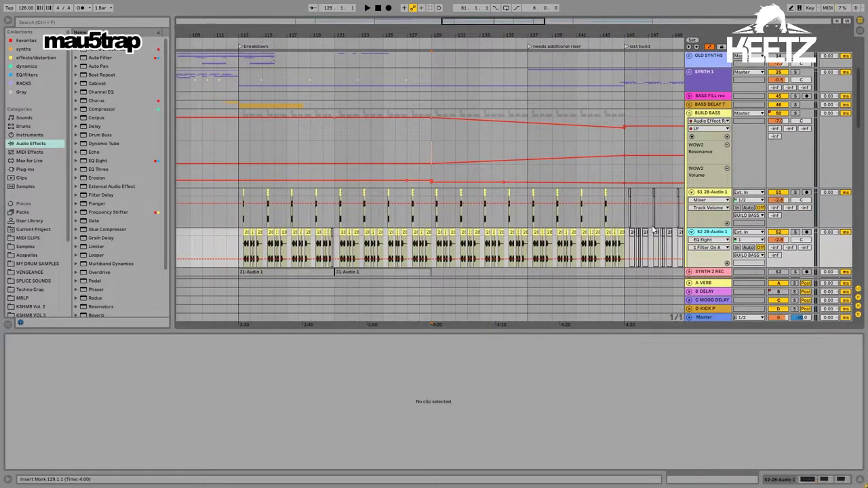
{"action": "double_click", "coordinate": [709, 235]}
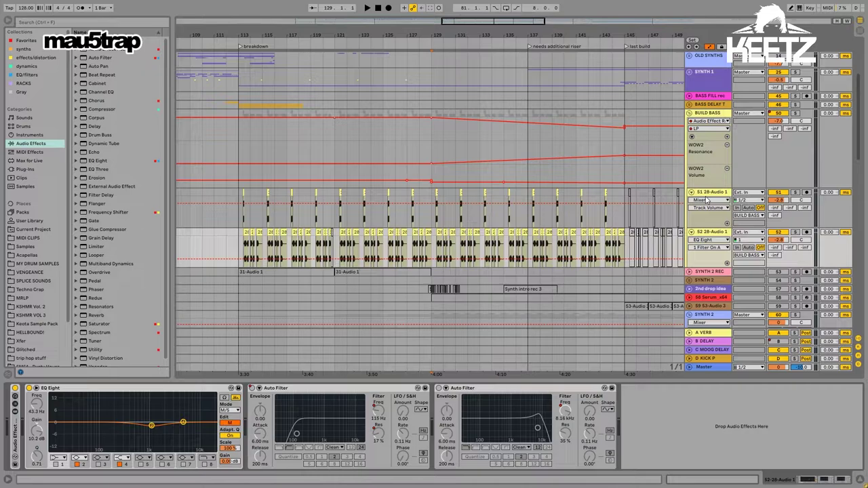
{"action": "left_click", "coordinate": [348, 395]}
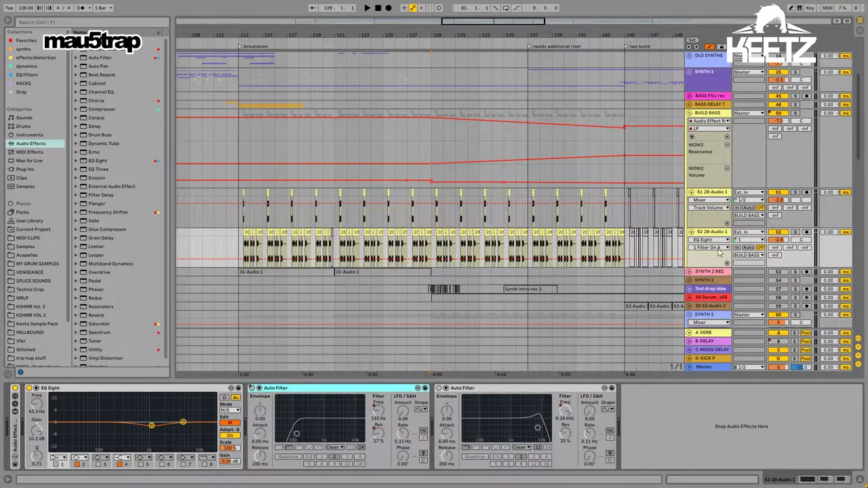
{"action": "left_click", "coordinate": [713, 199]}
{"action": "left_click", "coordinate": [711, 238]}
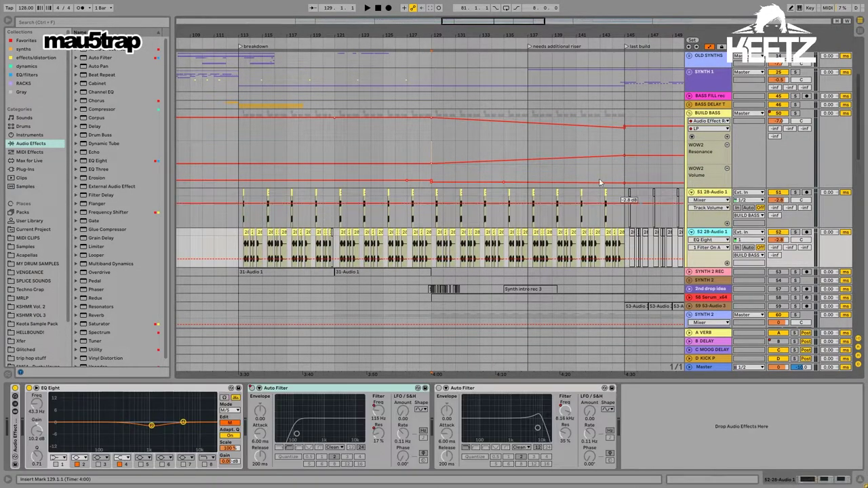
{"action": "scroll", "coordinate": [528, 178], "scroll_direction": "down", "scroll_amount": 5}
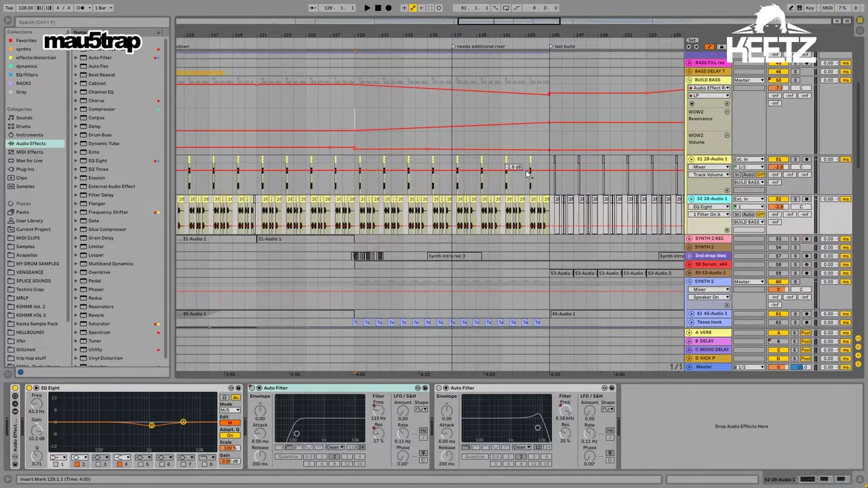
Step: Show the BUILD BASS group's device chain and inspect its Audio Effect Rack macros and Auto Filter
{"action": "scroll", "coordinate": [528, 178], "scroll_direction": "up", "scroll_amount": 5}
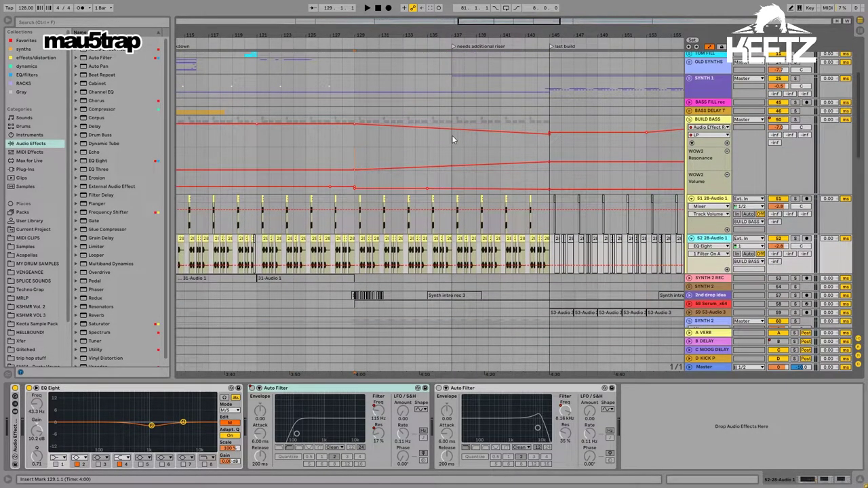
{"action": "left_click", "coordinate": [707, 121]}
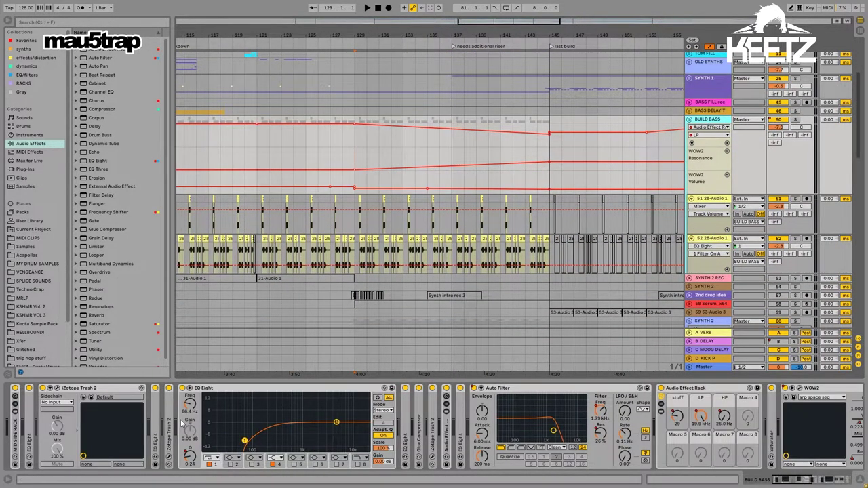
{"action": "left_click_drag", "start_coordinate": [785, 483], "coordinate": [807, 483]}
{"action": "left_click", "coordinate": [726, 121]}
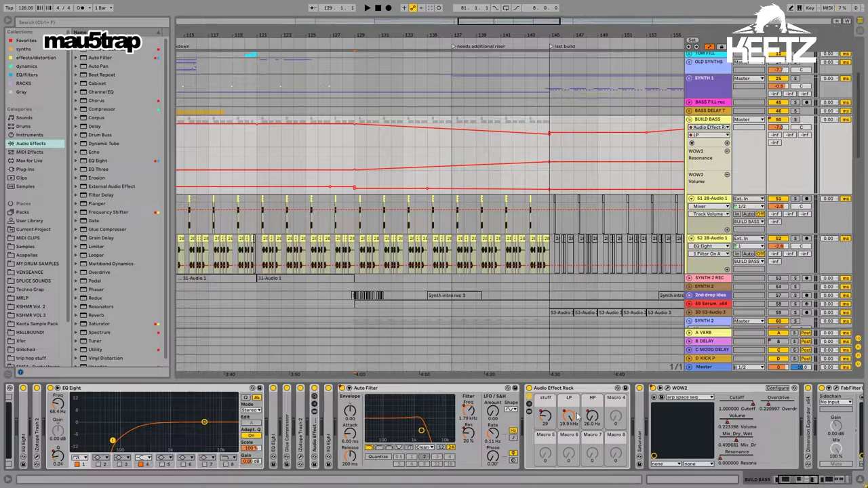
{"action": "left_click", "coordinate": [553, 394]}
{"action": "left_click", "coordinate": [402, 394]}
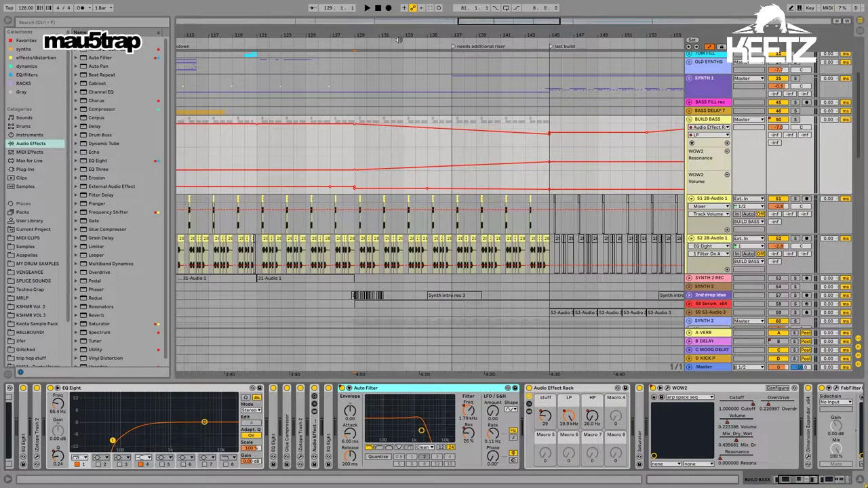
Step: Solo the BUILD BASS group and play it from bar 129 while inspecting the automated rack macros and WOW2
{"action": "scroll", "coordinate": [457, 147], "scroll_direction": "left", "scroll_amount": 5}
{"action": "left_click", "coordinate": [795, 119]}
{"action": "key", "text": "space"}
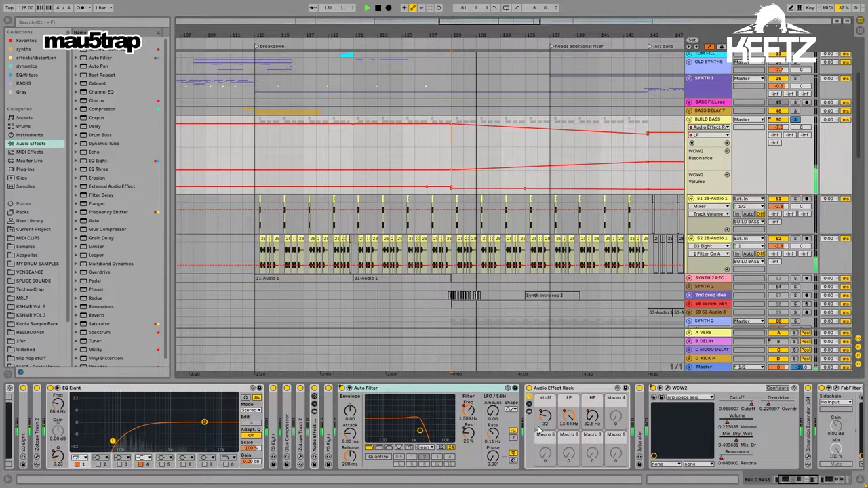
{"action": "left_click", "coordinate": [807, 480]}
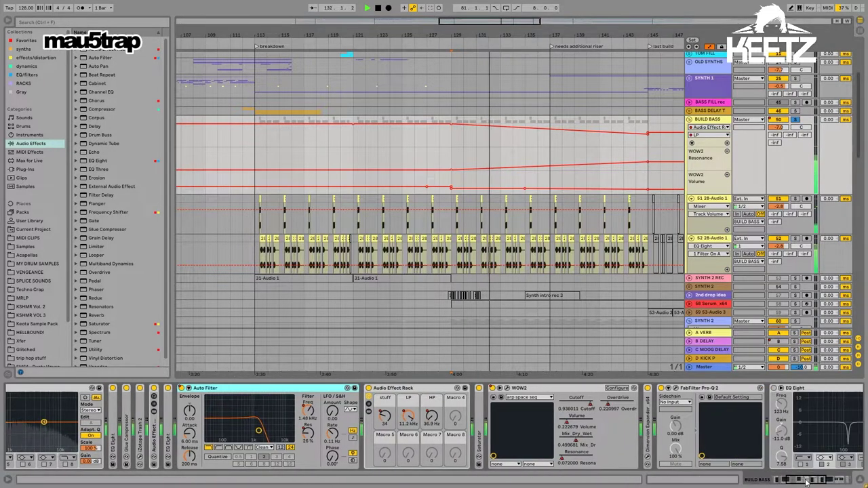
{"action": "left_click", "coordinate": [809, 481]}
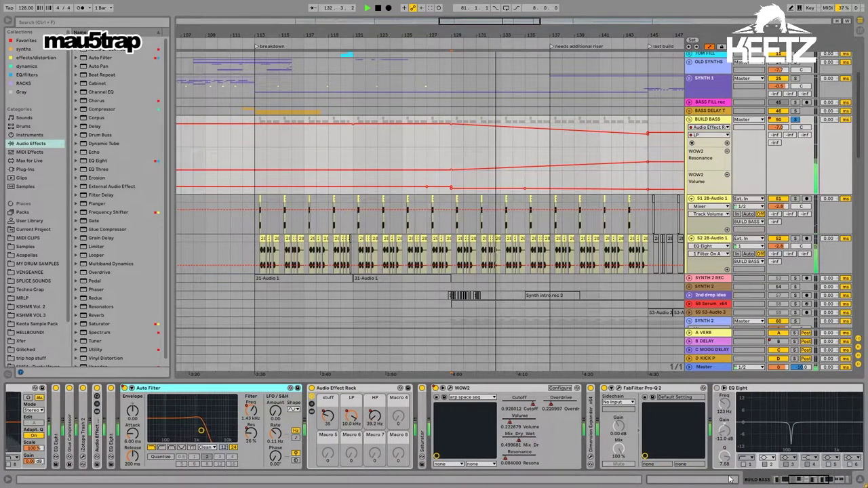
{"action": "left_click", "coordinate": [518, 425]}
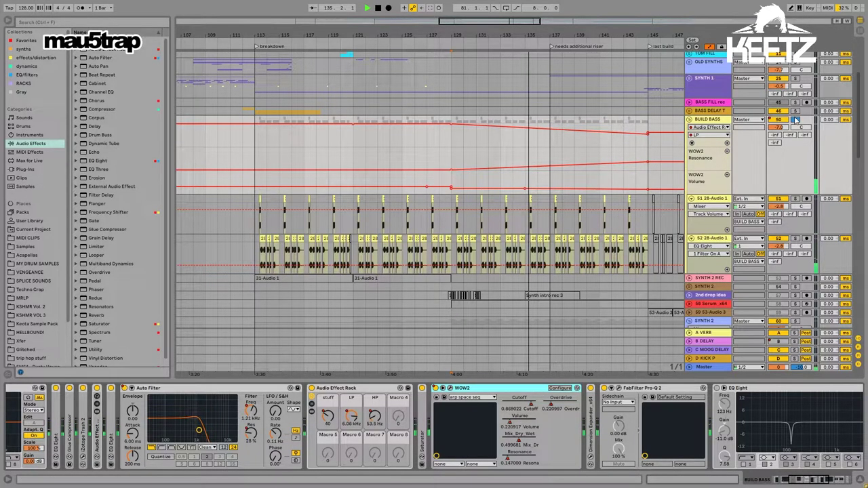
Step: Unsolo the BUILD BASS group and select the lower SYNTH 2 group at bar 129 to view its devices during playback
{"action": "scroll", "coordinate": [480, 207], "scroll_direction": "down", "scroll_amount": 2}
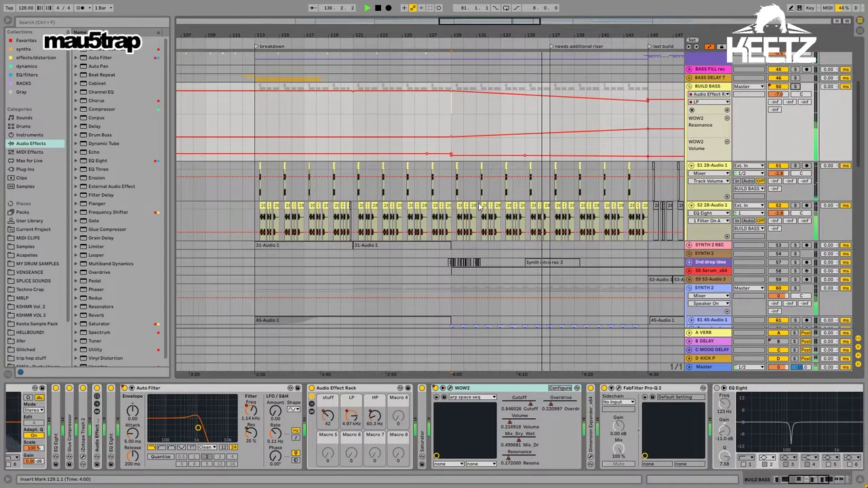
{"action": "scroll", "coordinate": [480, 207], "scroll_direction": "down", "scroll_amount": 3}
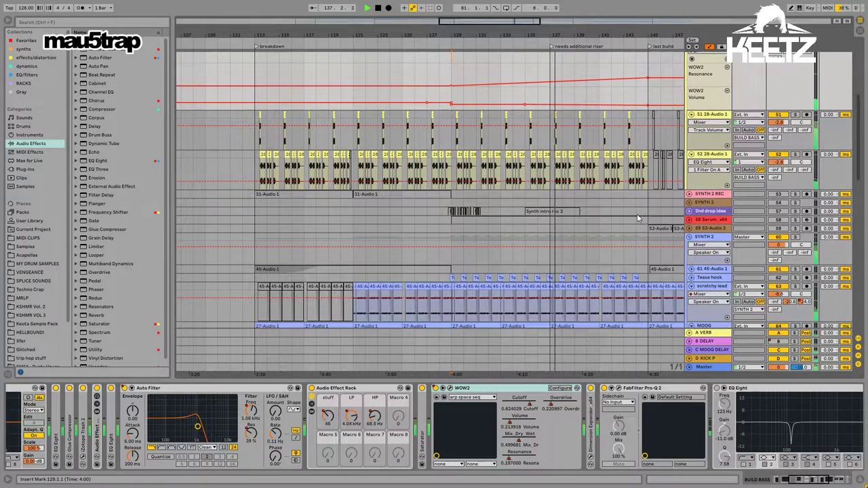
{"action": "left_click", "coordinate": [452, 237]}
{"action": "scroll", "coordinate": [452, 237], "scroll_direction": "down", "scroll_amount": 2}
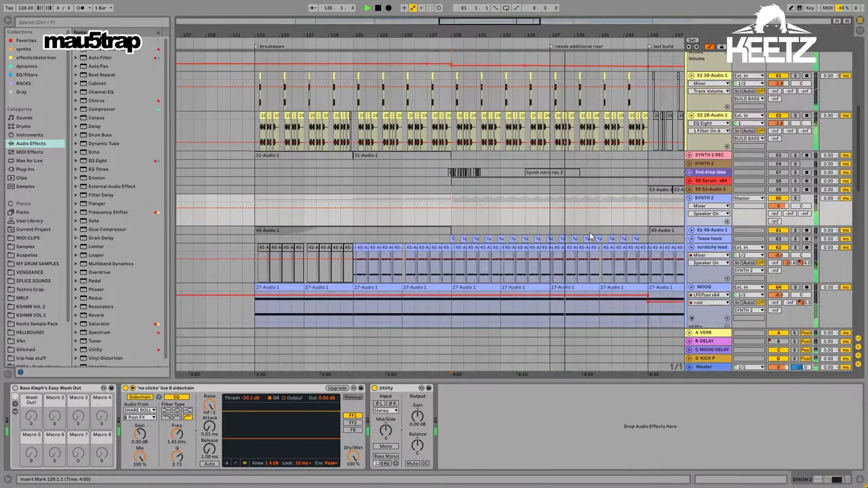
{"action": "left_click", "coordinate": [738, 207]}
{"action": "scroll", "coordinate": [501, 173], "scroll_direction": "right", "scroll_amount": 3}
{"action": "scroll", "coordinate": [505, 180], "scroll_direction": "up", "scroll_amount": 2}
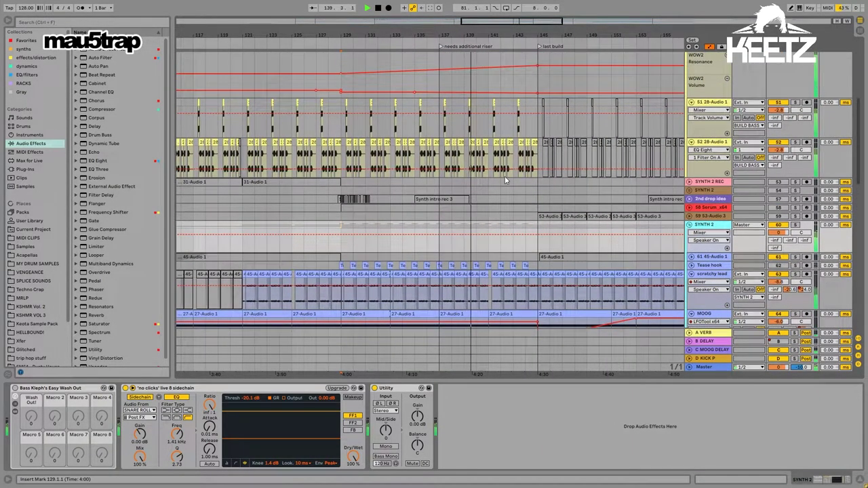
Step: Solo the lower SYNTH 2 group for a listen, set the insert mark at bar 129 on it and stop playback
{"action": "scroll", "coordinate": [610, 195], "scroll_direction": "up", "scroll_amount": 3}
{"action": "scroll", "coordinate": [609, 196], "scroll_direction": "down", "scroll_amount": 2}
{"action": "scroll", "coordinate": [608, 195], "scroll_direction": "down", "scroll_amount": 3}
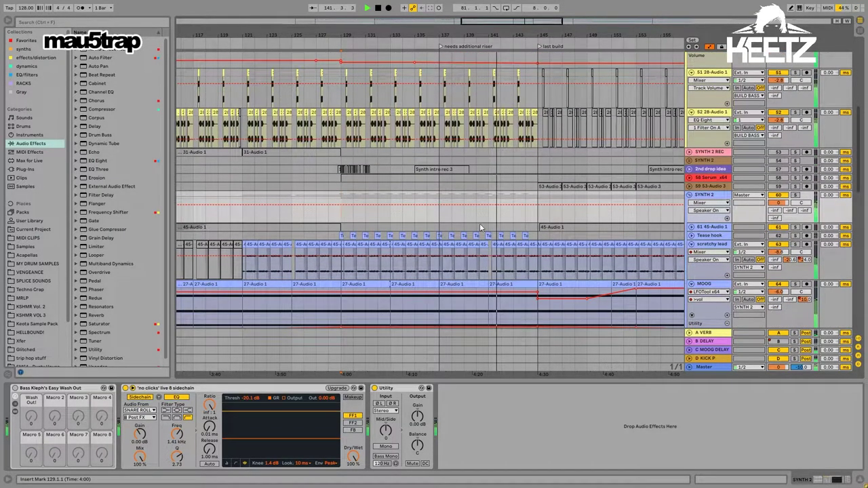
{"action": "scroll", "coordinate": [481, 228], "scroll_direction": "down", "scroll_amount": 2}
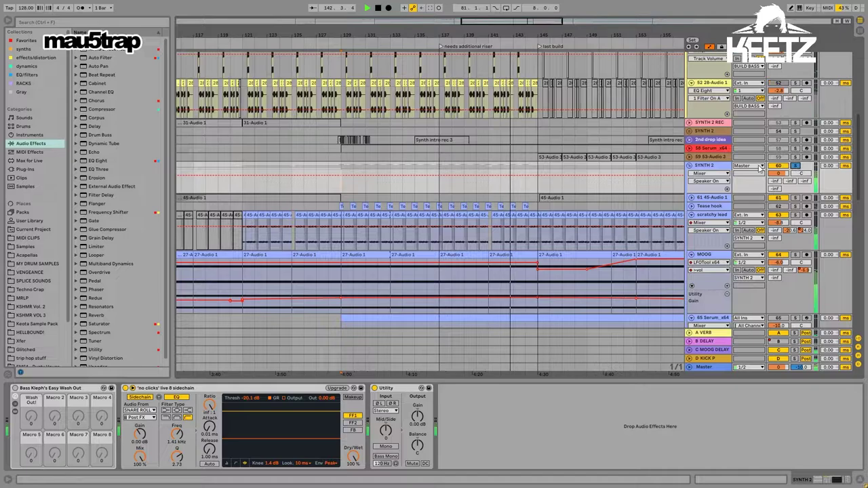
{"action": "left_click", "coordinate": [344, 191]}
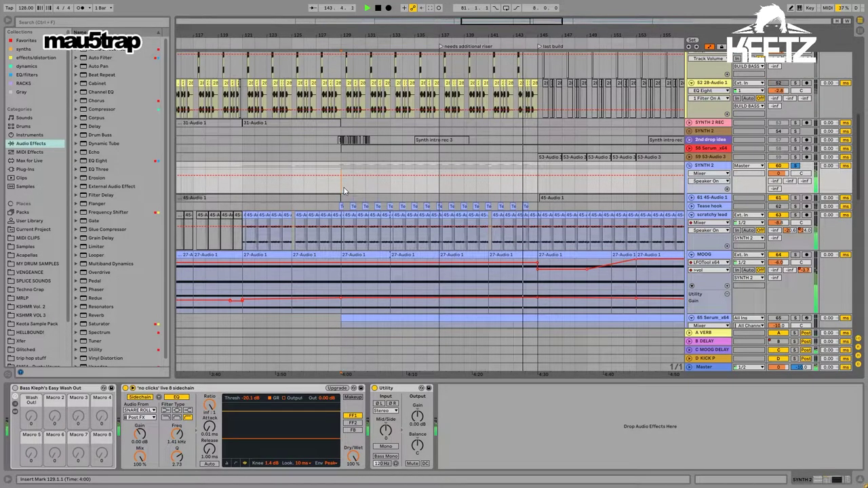
{"action": "key", "text": "space"}
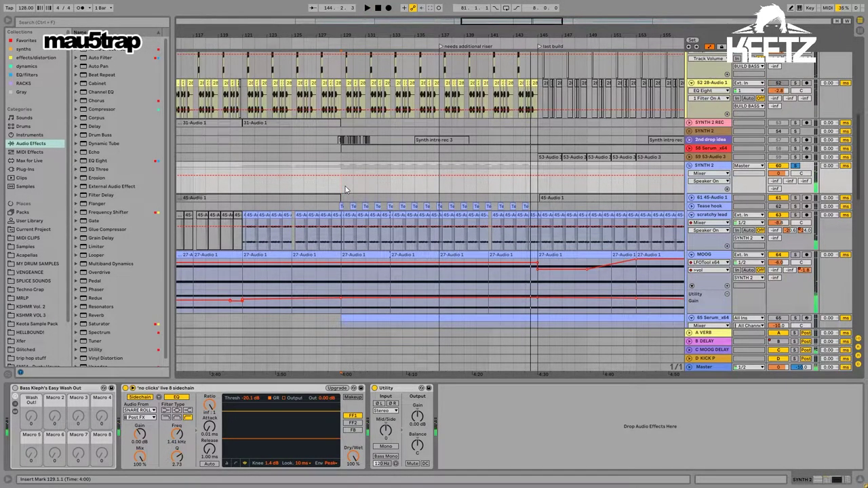
Step: Show the scratchy lead track's device chain and inspect its audio clip just after bar 129
{"action": "left_click", "coordinate": [707, 218]}
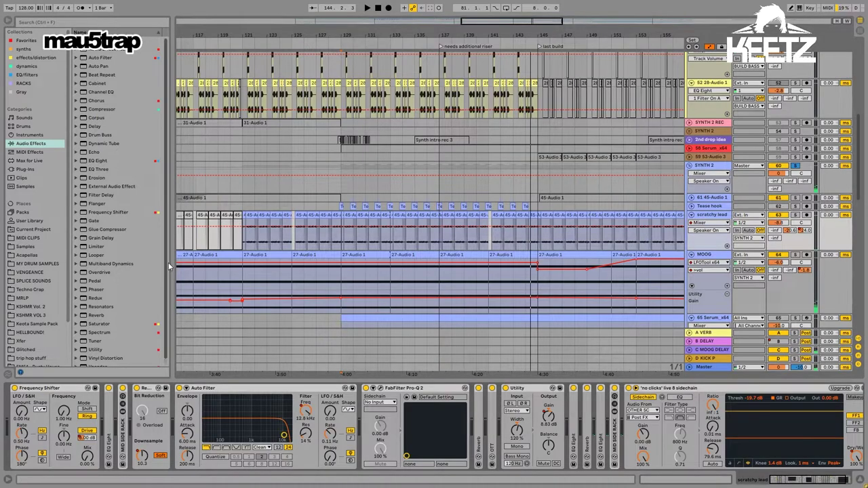
{"action": "left_click", "coordinate": [347, 217]}
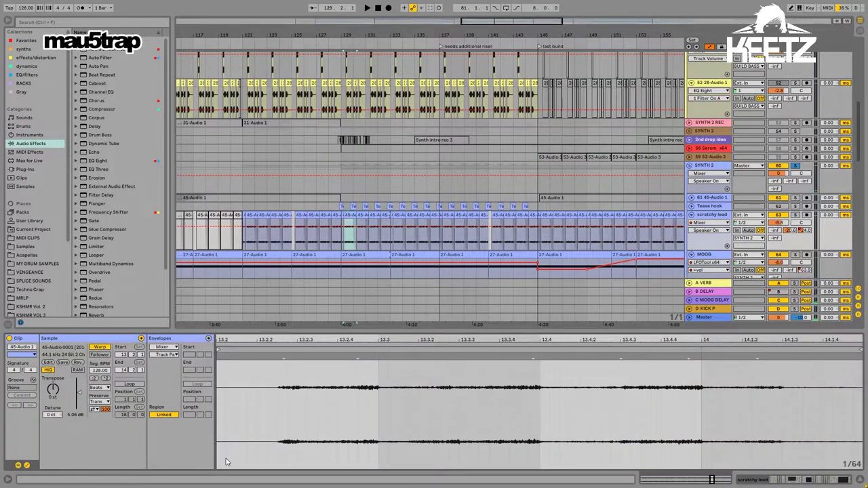
{"action": "left_click", "coordinate": [714, 216]}
Step: Highlight bars 137 to 141 across the SYNTH 2 group and clear the selection to an insert mark at bar 137
{"action": "left_click_drag", "start_coordinate": [536, 35], "coordinate": [379, 33]}
{"action": "left_click", "coordinate": [372, 169]}
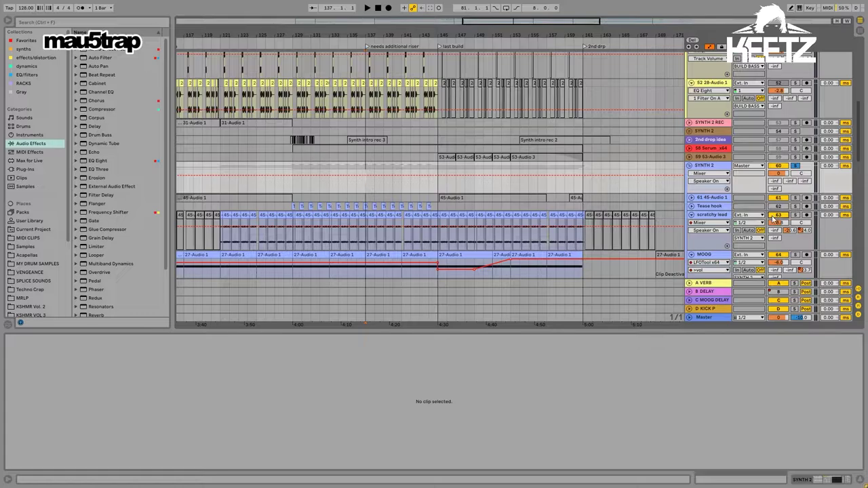
{"action": "left_click", "coordinate": [721, 216]}
{"action": "left_click_drag", "start_coordinate": [374, 33], "coordinate": [373, 47]}
{"action": "left_click_drag", "start_coordinate": [357, 168], "coordinate": [440, 168]}
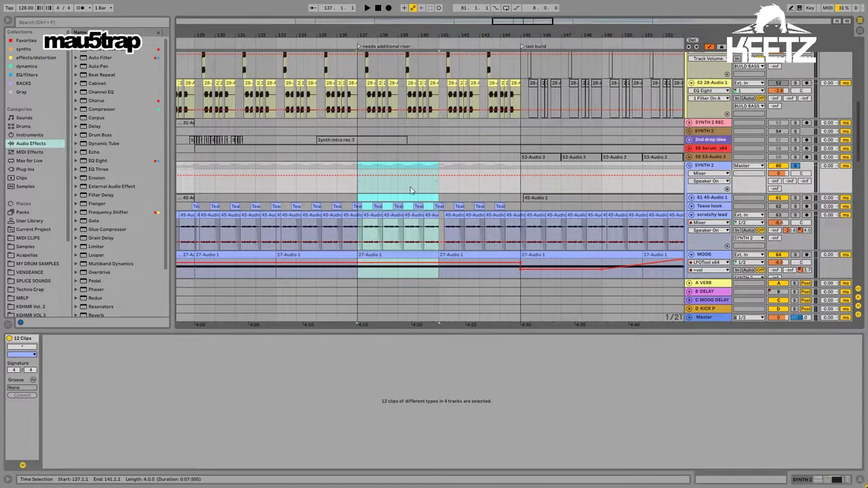
{"action": "left_click", "coordinate": [394, 184]}
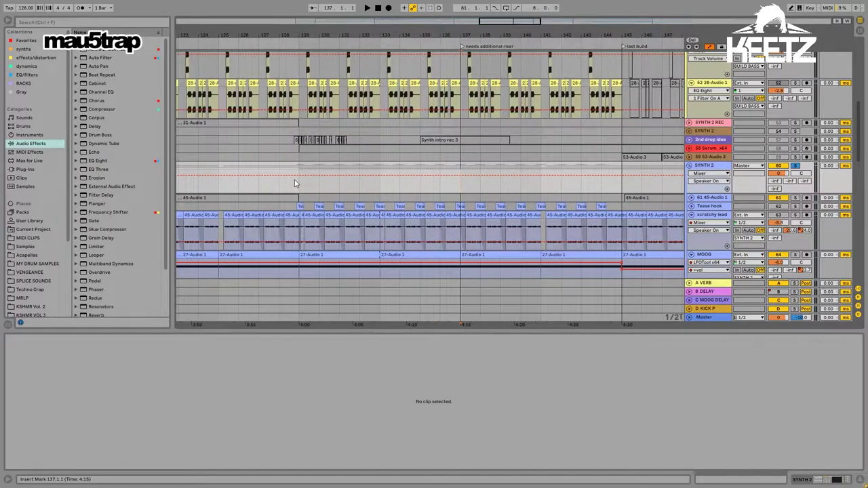
Step: Play from bar 129 with SYNTH 2 unsoloed, comparing the mix with the scratchy lead muted and unmuted
{"action": "key", "text": "space"}
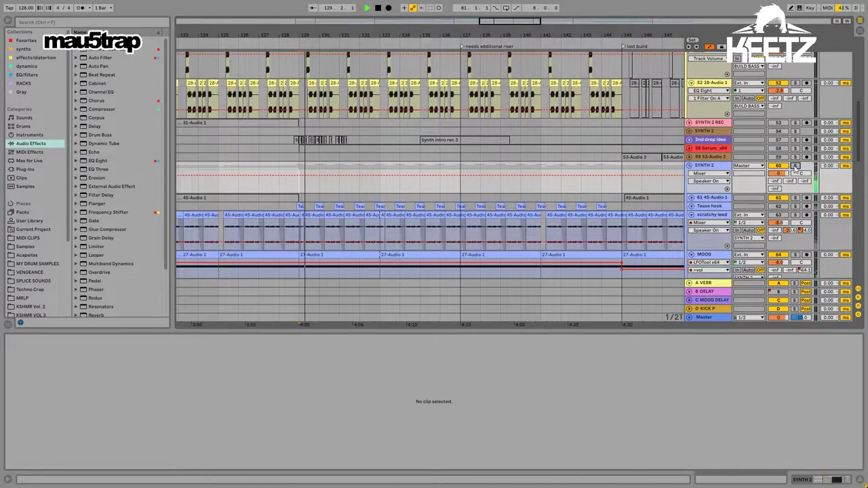
{"action": "left_click", "coordinate": [718, 215]}
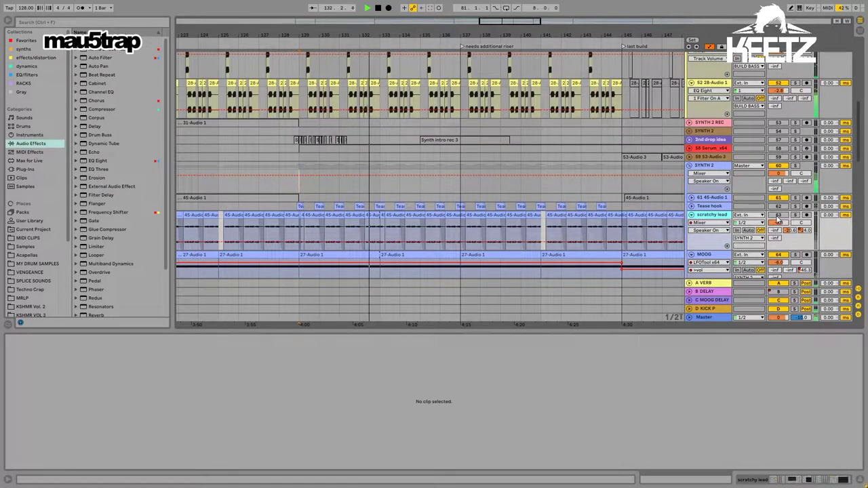
{"action": "left_click", "coordinate": [716, 217]}
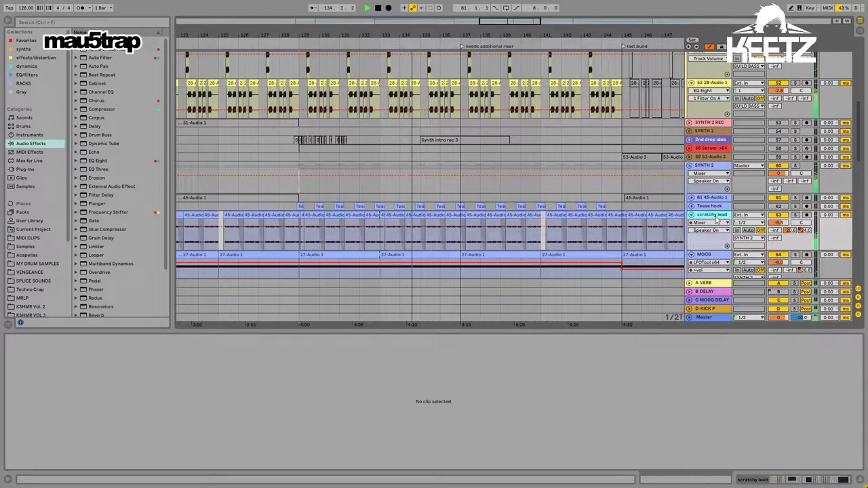
{"action": "scroll", "coordinate": [713, 217], "scroll_direction": "down", "scroll_amount": 1}
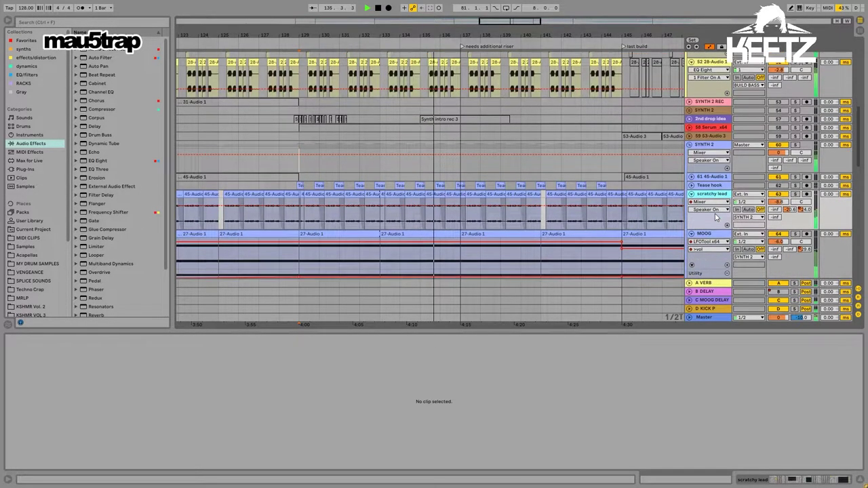
{"action": "scroll", "coordinate": [713, 217], "scroll_direction": "down", "scroll_amount": 1}
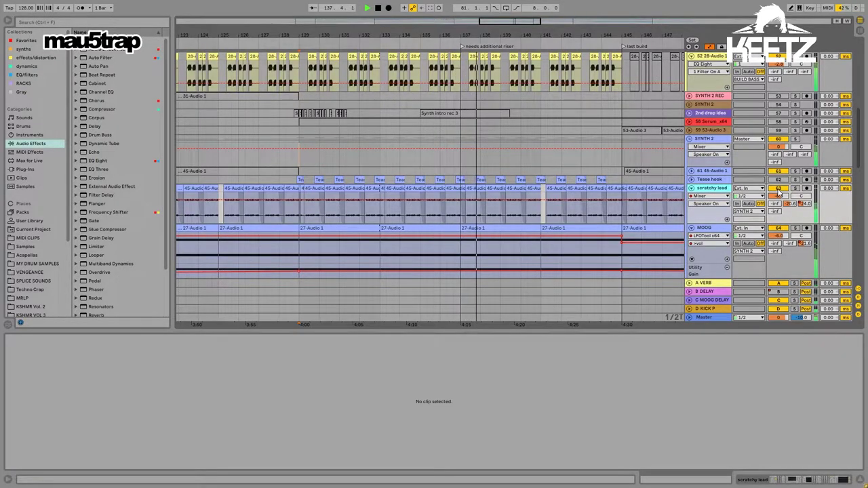
Step: Solo the MOOG track in the SYNTH 2 group, show its device chain and stop playback
{"action": "scroll", "coordinate": [561, 198], "scroll_direction": "down", "scroll_amount": 3}
{"action": "scroll", "coordinate": [480, 227], "scroll_direction": "down", "scroll_amount": 5}
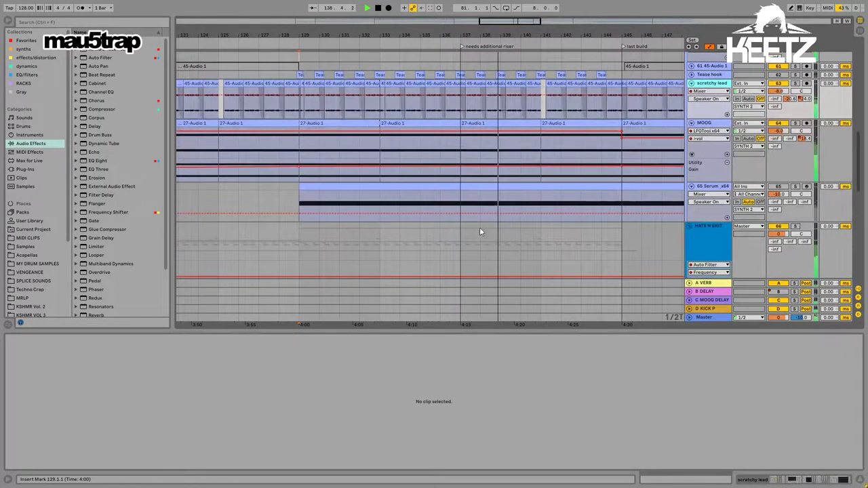
{"action": "left_click", "coordinate": [690, 193]}
{"action": "left_click", "coordinate": [795, 111]}
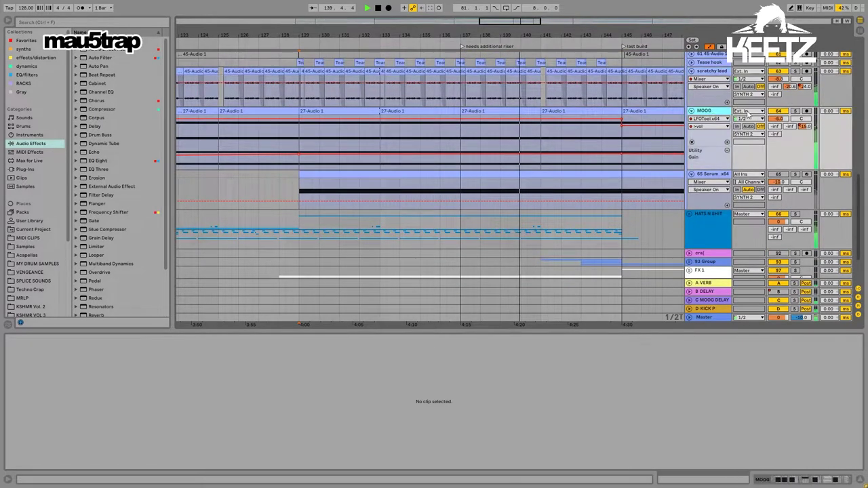
{"action": "key", "text": "minus"}
{"action": "key", "text": "minus"}
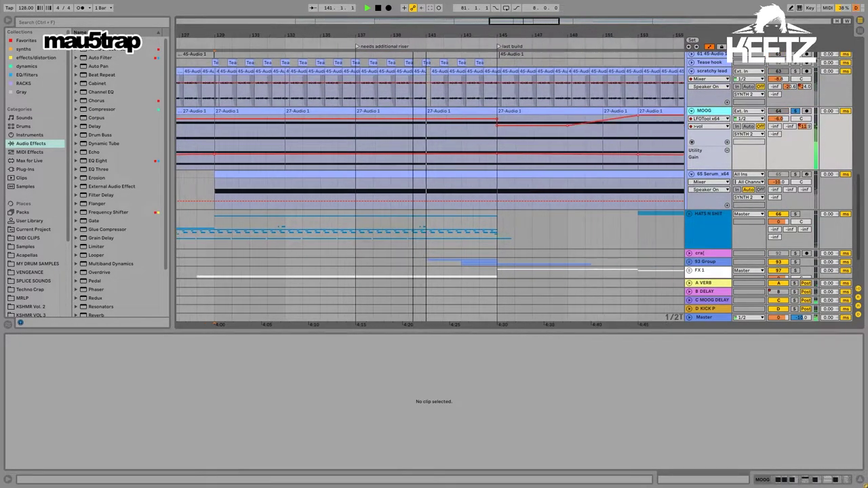
{"action": "key", "text": "shift+Tab"}
{"action": "key", "text": "space"}
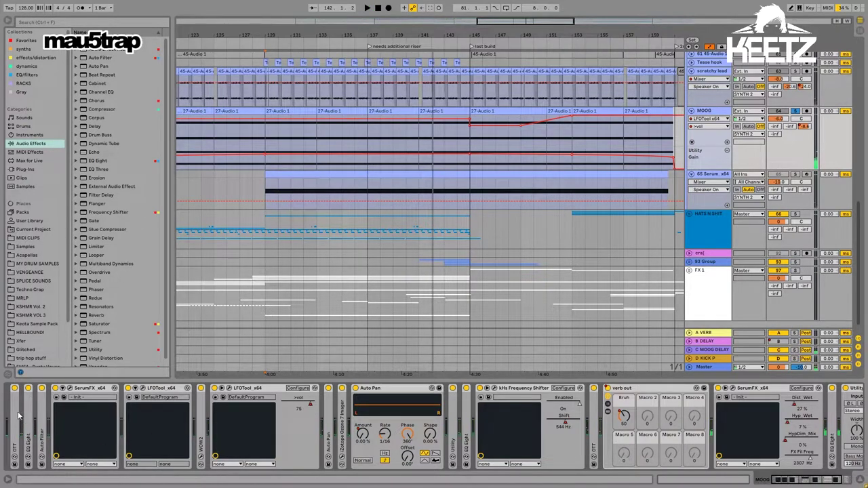
Step: Deactivate all devices on the MOOG track and audition the dry sound from bar 137, stopping playback
{"action": "left_click", "coordinate": [853, 390], "text": "shift"}
{"action": "key", "text": "0"}
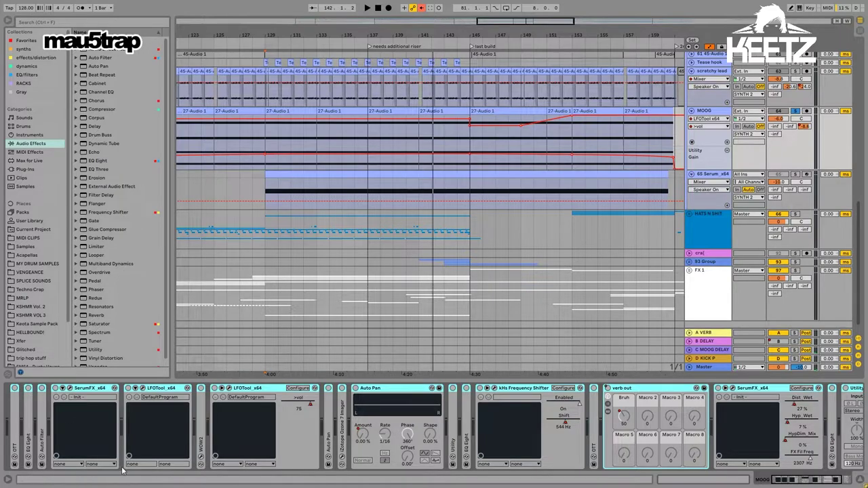
{"action": "left_click", "coordinate": [368, 133]}
{"action": "key", "text": "space"}
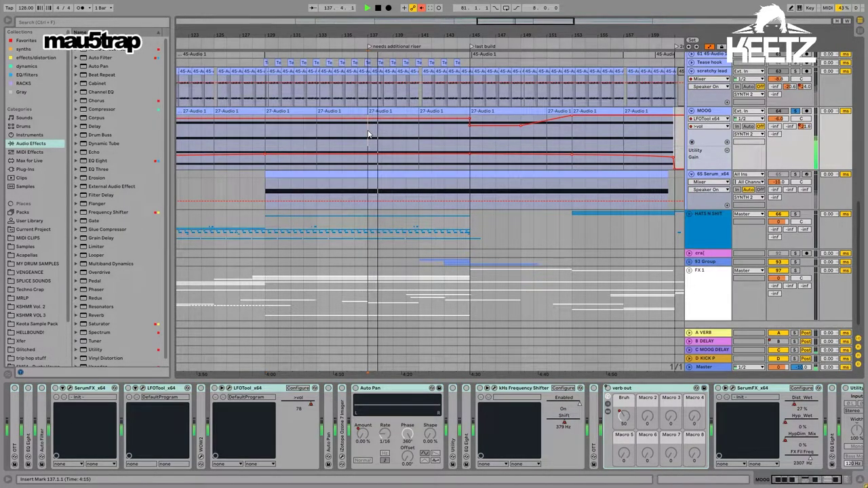
{"action": "key", "text": "space"}
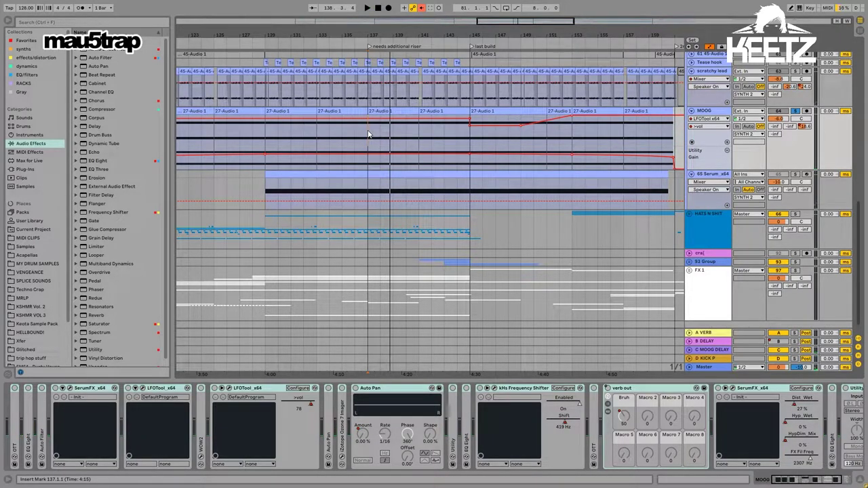
Step: Reactivate all devices on the MOOG track and open the first SerumFX plug-in window
{"action": "left_click", "coordinate": [856, 389], "text": "shift"}
{"action": "key", "text": "0"}
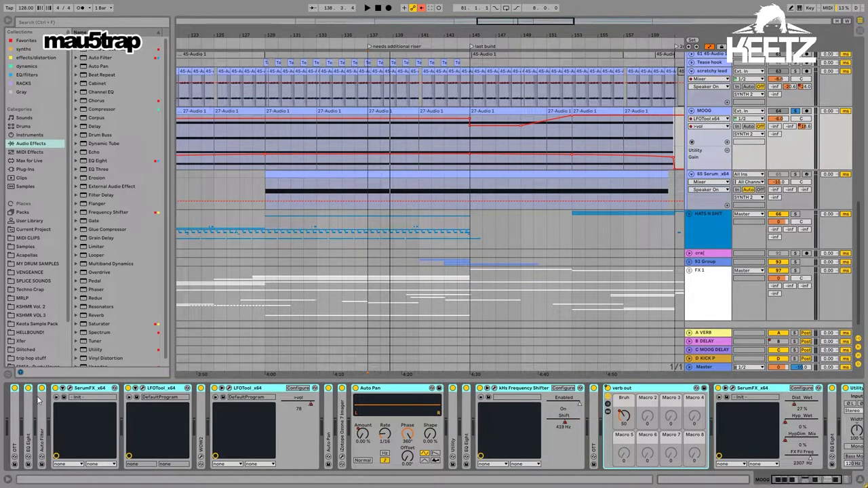
{"action": "left_click", "coordinate": [70, 390]}
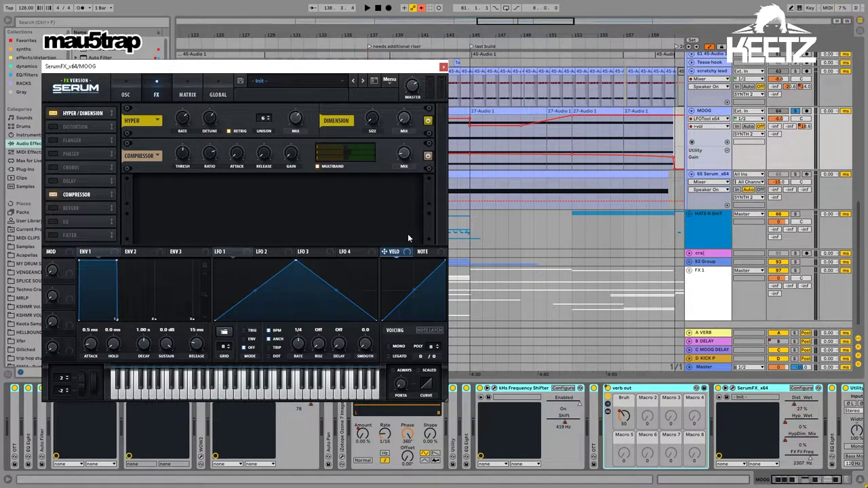
Step: Open the second SerumFX plug-in window on the MOOG track and show its HypDim Mix automation in the arrangement
{"action": "left_click_drag", "start_coordinate": [365, 68], "coordinate": [350, 18]}
{"action": "left_click", "coordinate": [423, 8]}
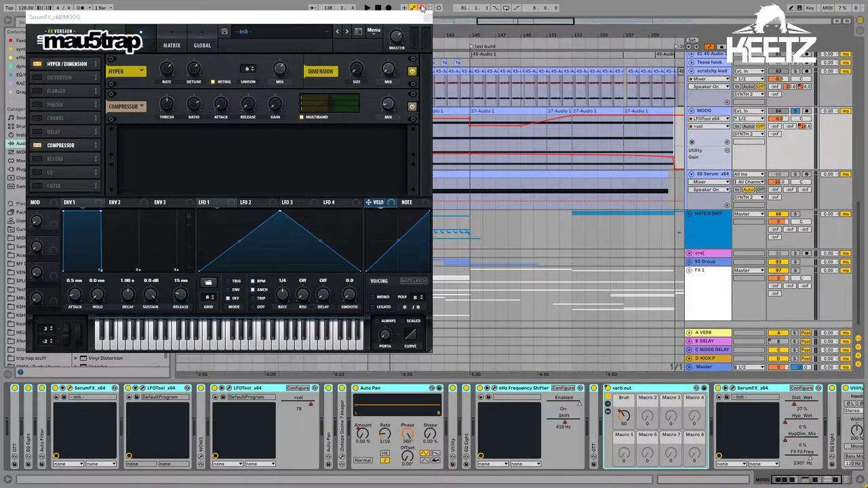
{"action": "left_click", "coordinate": [735, 389]}
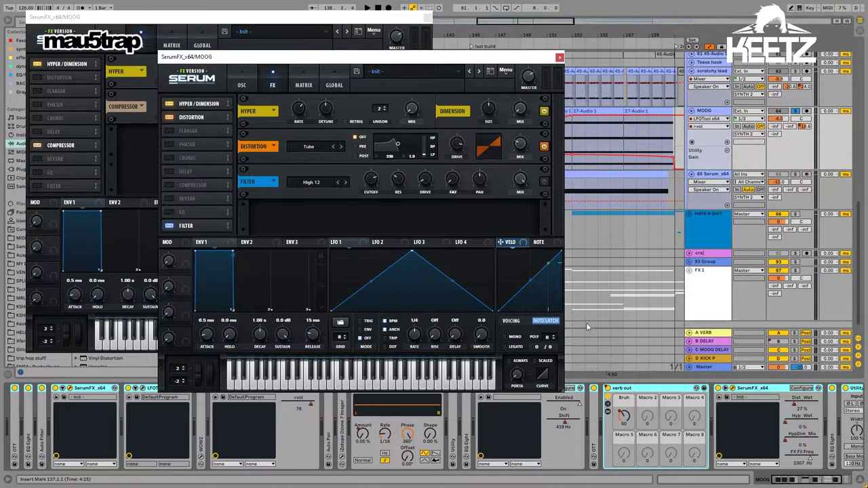
{"action": "right_click", "coordinate": [806, 440]}
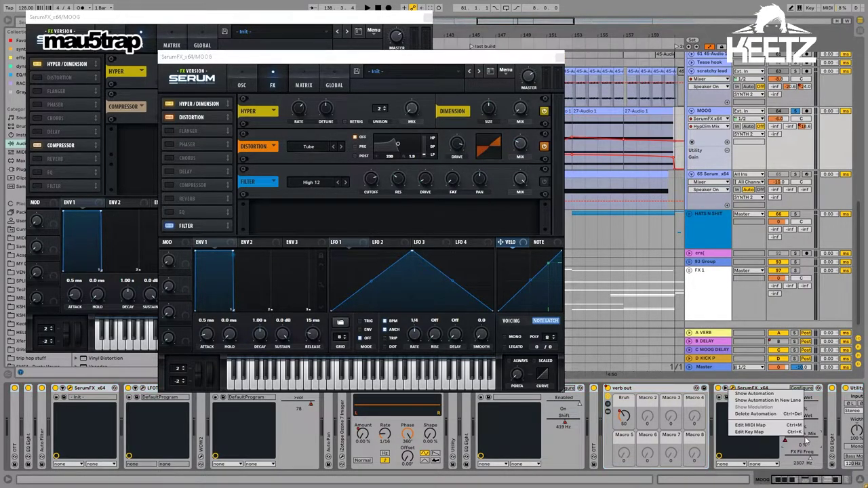
{"action": "left_click", "coordinate": [484, 192]}
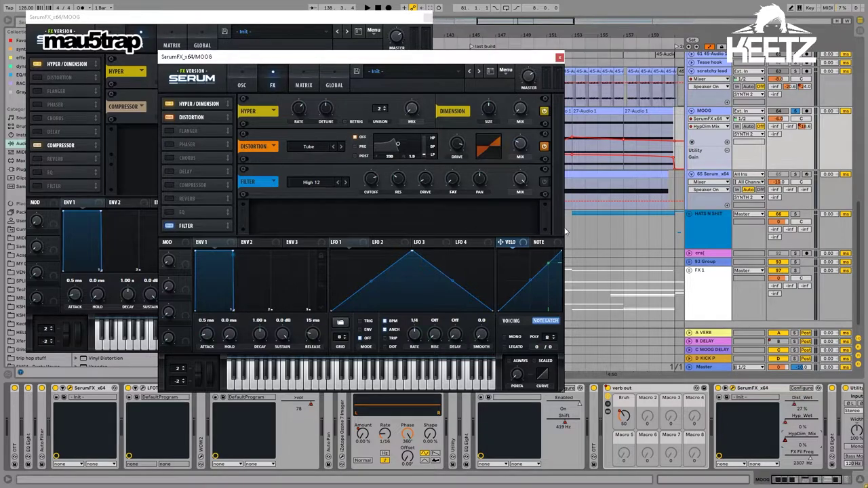
{"action": "left_click", "coordinate": [635, 420]}
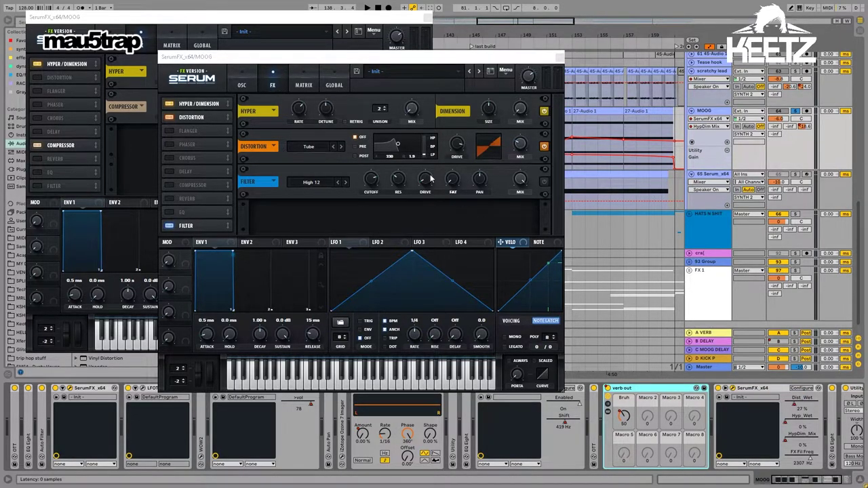
Step: Close both SerumFX windows and show the Auto Pan Amount automation on the MOOG track
{"action": "left_click", "coordinate": [559, 56]}
{"action": "left_click", "coordinate": [428, 17]}
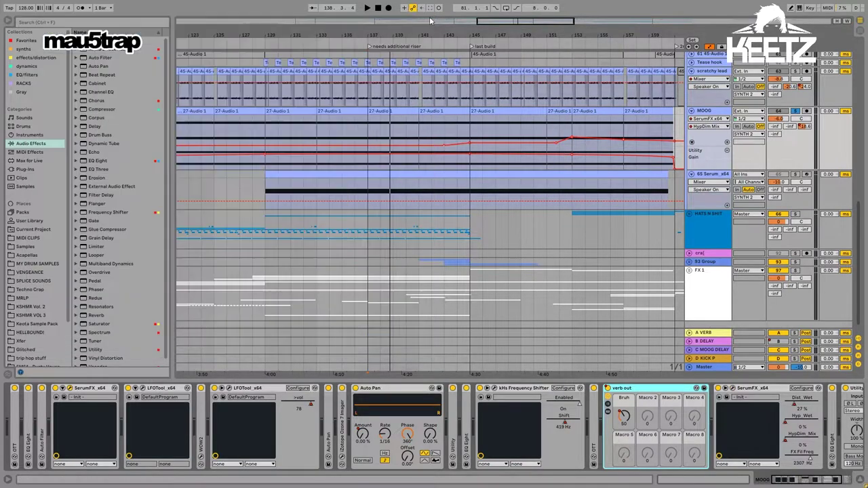
{"action": "left_click", "coordinate": [387, 393]}
{"action": "right_click", "coordinate": [360, 440]}
{"action": "left_click", "coordinate": [387, 393]}
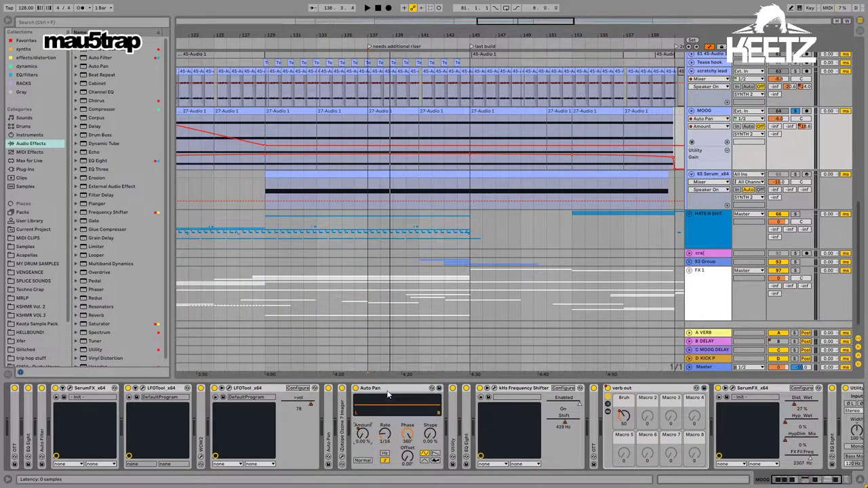
Step: Play the soloed MOOG track from bar 117 to hear the Auto Pan Amount automation across the breakdown
{"action": "left_click_drag", "start_coordinate": [389, 36], "coordinate": [488, 10]}
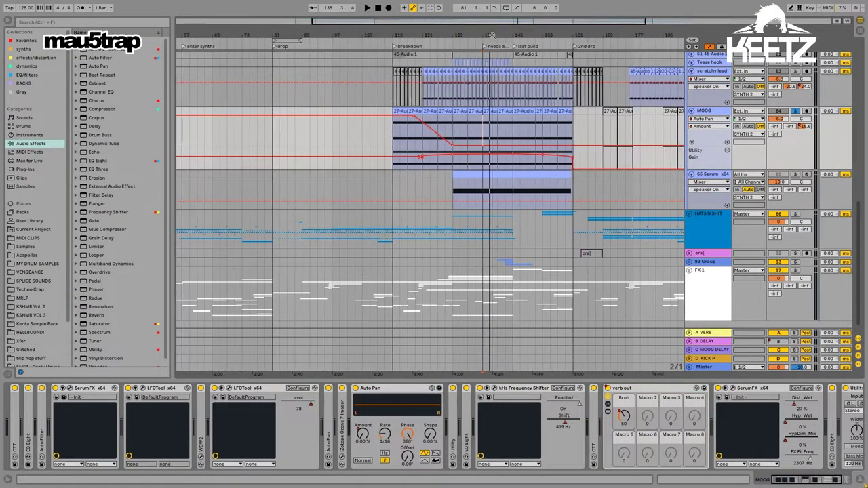
{"action": "left_click", "coordinate": [408, 141]}
{"action": "key", "text": "space"}
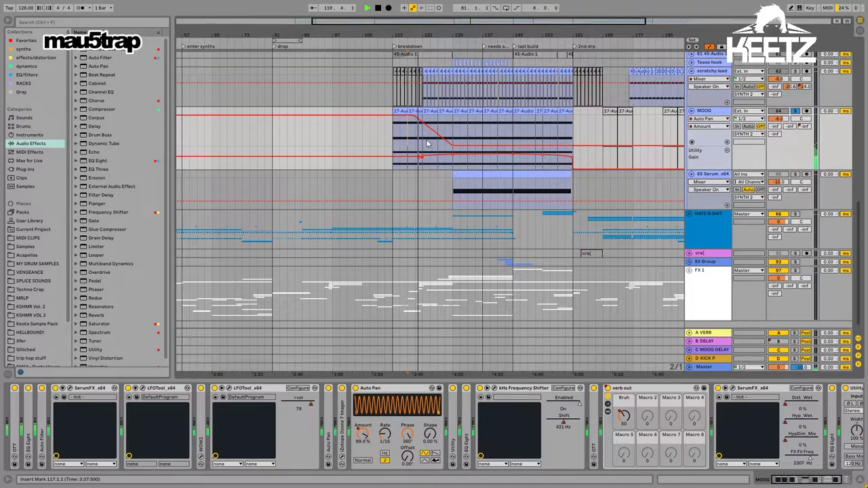
{"action": "right_click", "coordinate": [363, 438]}
{"action": "left_click", "coordinate": [303, 434]}
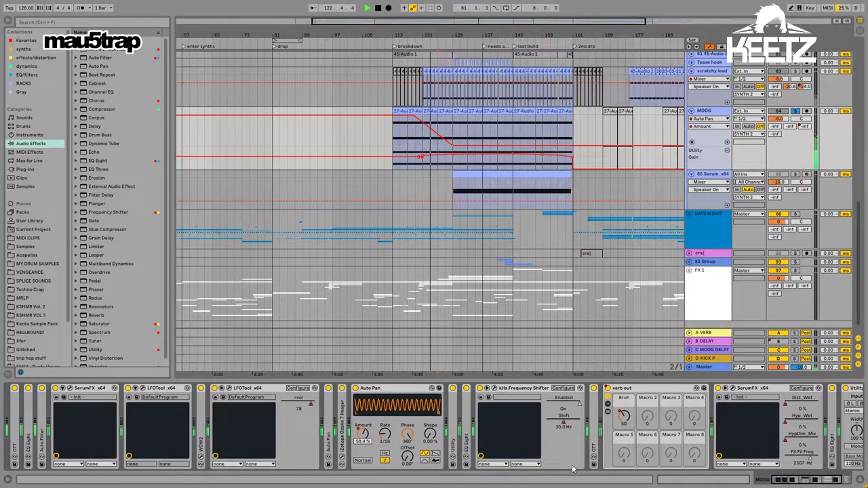
Step: Inspect the kHs Frequency Shifter plug-in window on the MOOG track during playback, then close it
{"action": "left_click", "coordinate": [496, 391]}
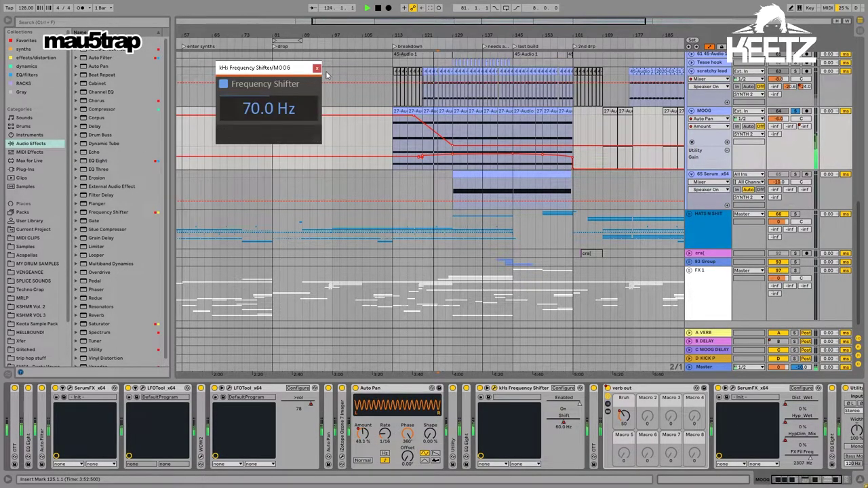
{"action": "left_click", "coordinate": [317, 68]}
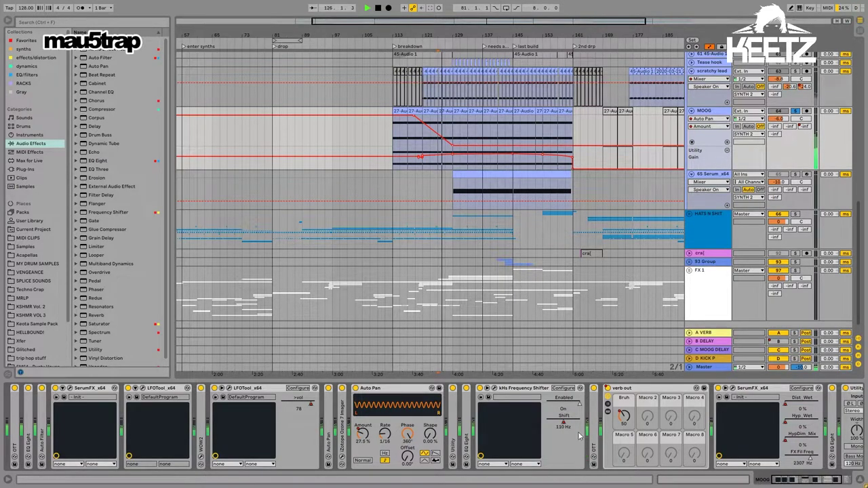
{"action": "left_click", "coordinate": [527, 393]}
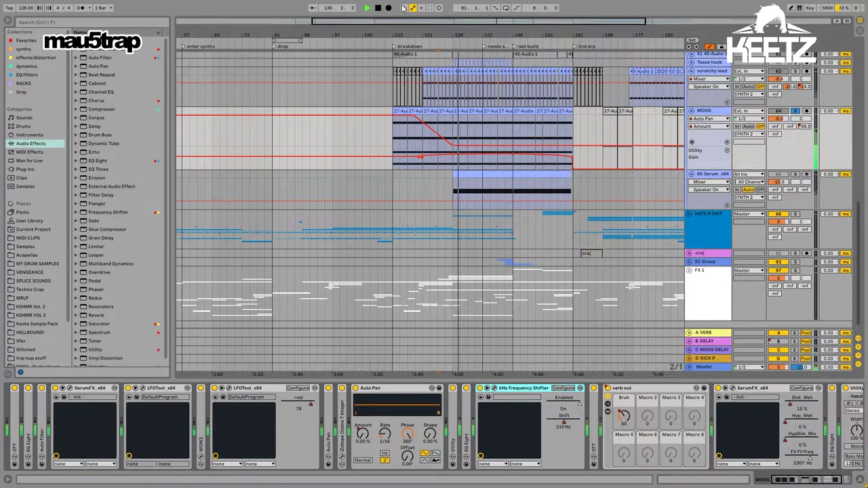
Step: Unsolo the MOOG track, stop playback and show the device chain of the 65 Serum_x64 track
{"action": "scroll", "coordinate": [608, 169], "scroll_direction": "down", "scroll_amount": 1}
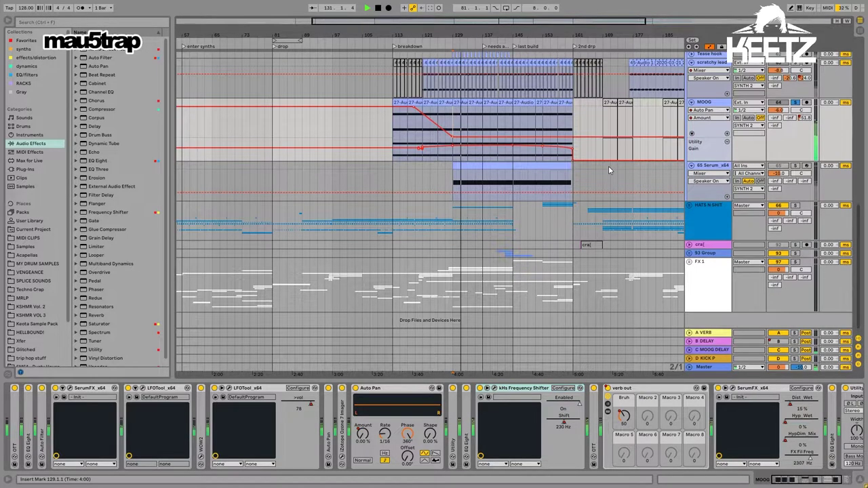
{"action": "left_click", "coordinate": [727, 166]}
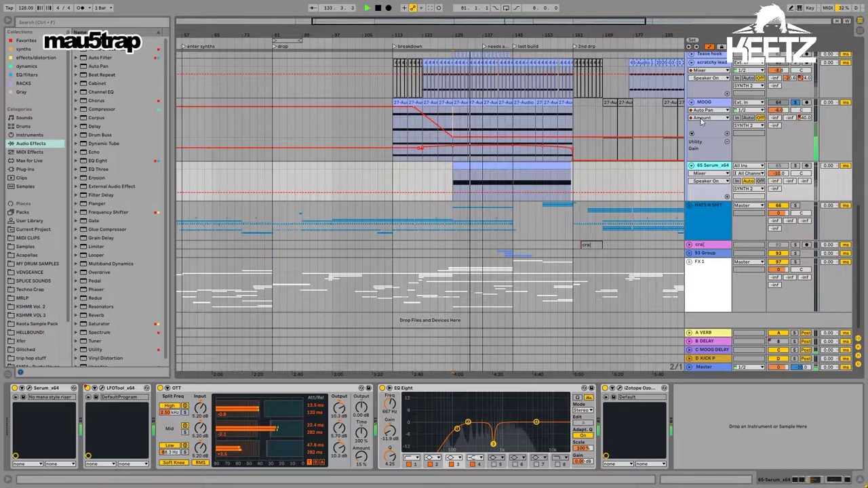
{"action": "left_click", "coordinate": [480, 122]}
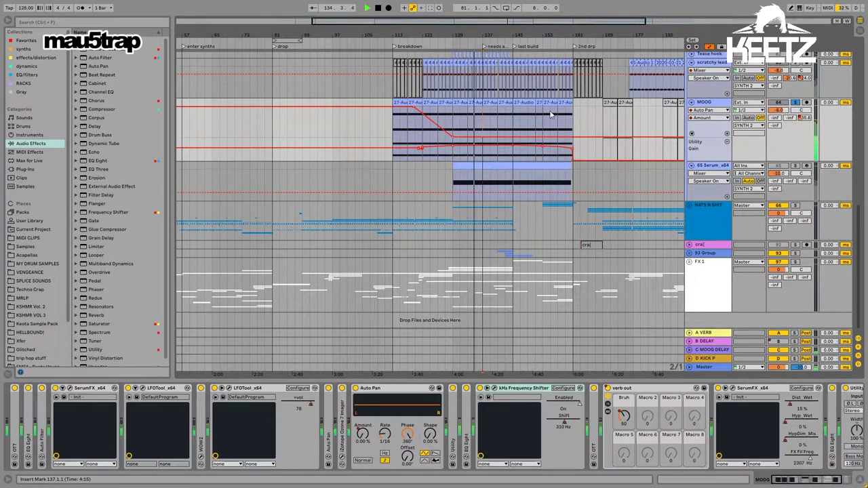
{"action": "left_click", "coordinate": [717, 170]}
{"action": "scroll", "coordinate": [516, 177], "scroll_direction": "up", "scroll_amount": 3}
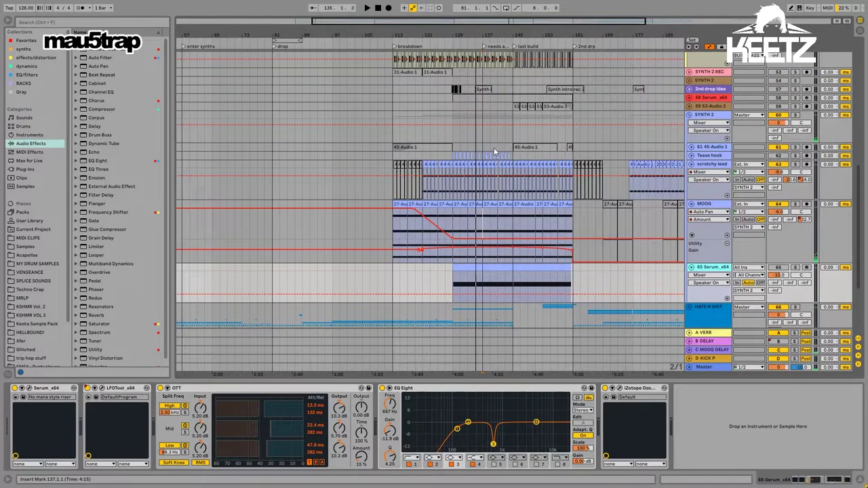
Step: Inspect the device chains of the 61 45-Audio 1, scratchy lead and Tease hook tracks in the SYNTH 2 group
{"action": "left_click", "coordinate": [494, 148]}
{"action": "scroll", "coordinate": [500, 112], "scroll_direction": "down", "scroll_amount": 1}
{"action": "scroll", "coordinate": [502, 123], "scroll_direction": "up", "scroll_amount": 5}
{"action": "scroll", "coordinate": [514, 210], "scroll_direction": "down", "scroll_amount": 2}
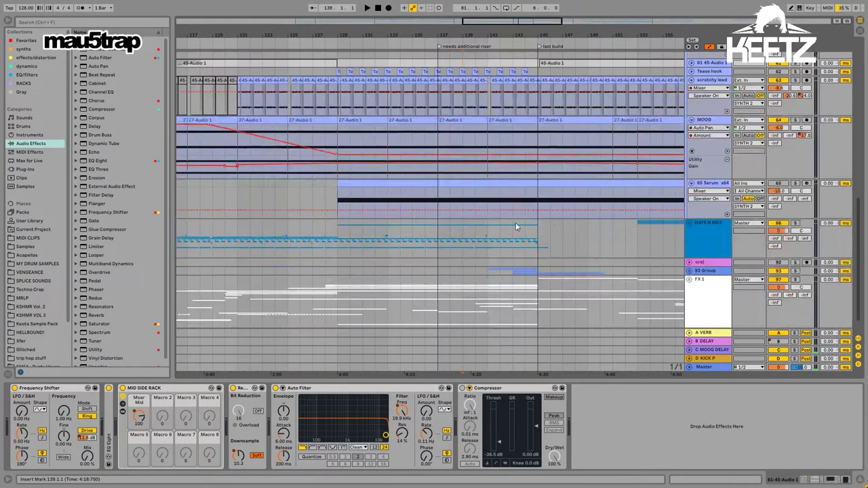
{"action": "scroll", "coordinate": [593, 243], "scroll_direction": "up", "scroll_amount": 5}
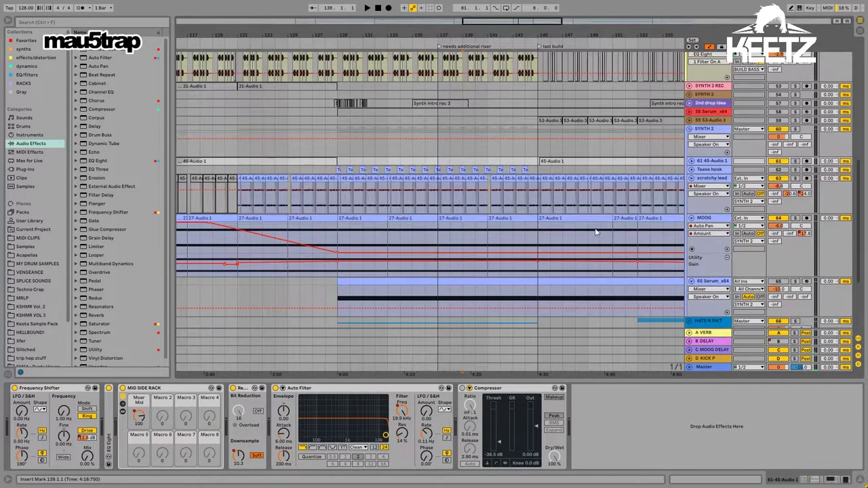
{"action": "left_click", "coordinate": [708, 206]}
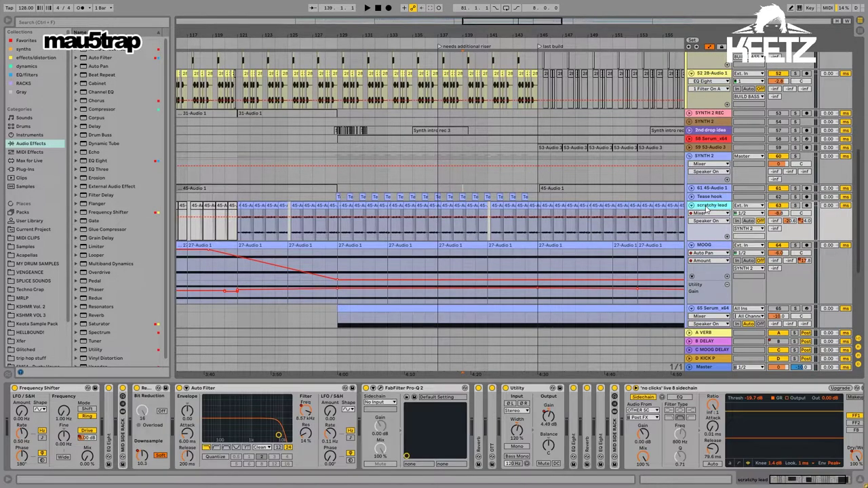
{"action": "left_click", "coordinate": [712, 197]}
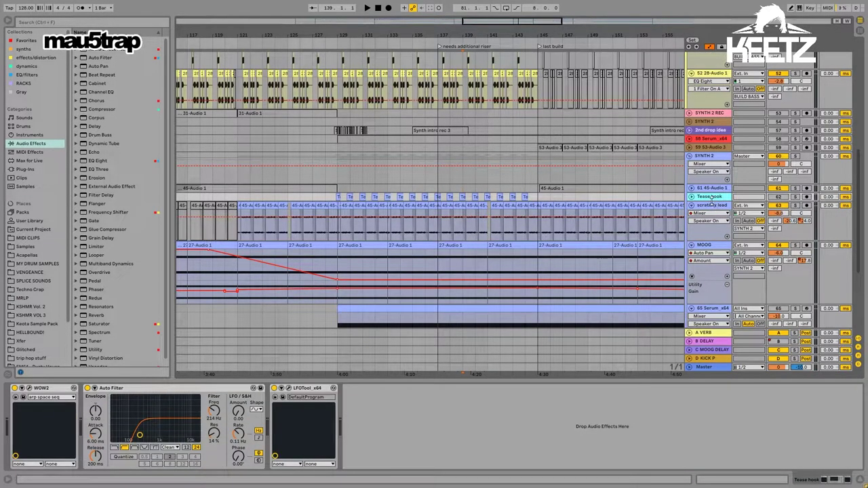
{"action": "left_click", "coordinate": [709, 205]}
Step: Play the full mix from bar 130 and show the device chain of the 65 Serum_x64 track
{"action": "left_click", "coordinate": [349, 162]}
{"action": "scroll", "coordinate": [473, 209], "scroll_direction": "down", "scroll_amount": 3}
{"action": "key", "text": "space"}
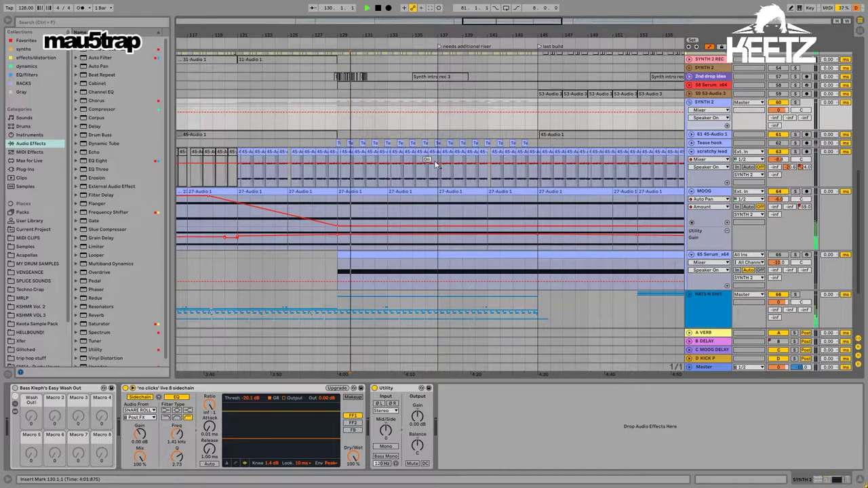
{"action": "scroll", "coordinate": [562, 233], "scroll_direction": "down", "scroll_amount": 3}
{"action": "left_click", "coordinate": [703, 205]}
{"action": "scroll", "coordinate": [703, 209], "scroll_direction": "down", "scroll_amount": 1}
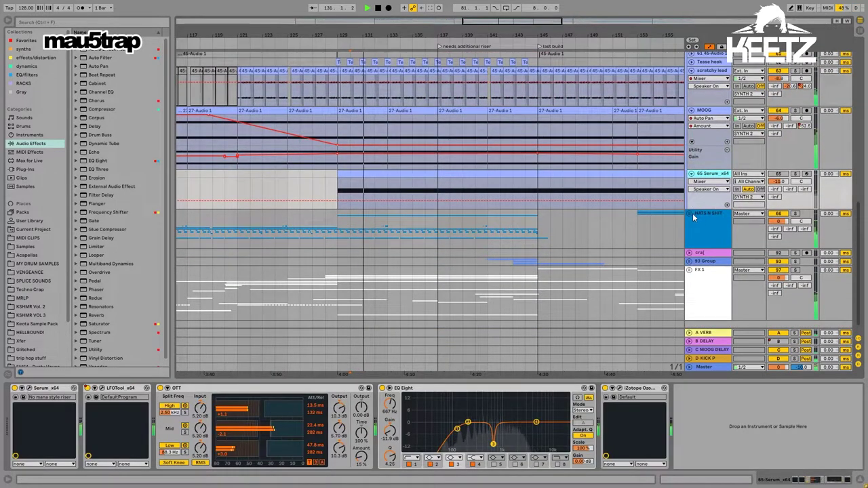
Step: Unfold the HATS N SHIT group, inspect the RIDE REC track's clips and devices, and fold the group again
{"action": "left_click", "coordinate": [690, 214]}
{"action": "scroll", "coordinate": [706, 234], "scroll_direction": "down", "scroll_amount": 2}
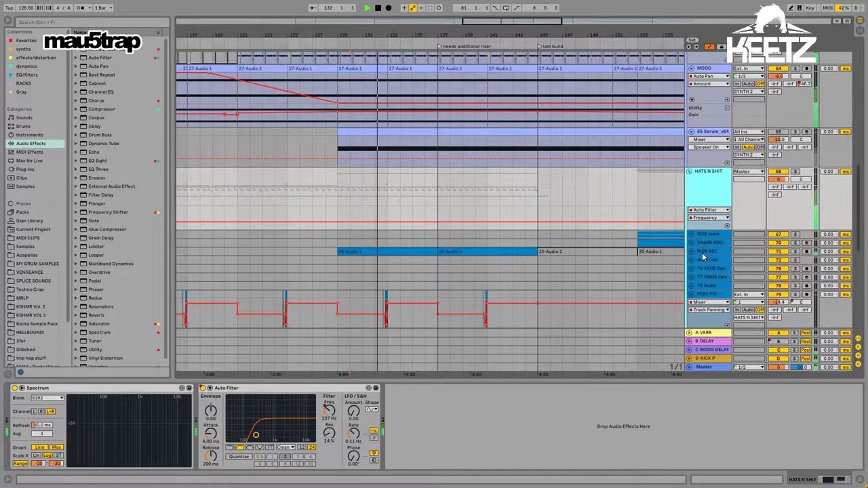
{"action": "left_click", "coordinate": [704, 252]}
{"action": "scroll", "coordinate": [717, 254], "scroll_direction": "up", "scroll_amount": 1}
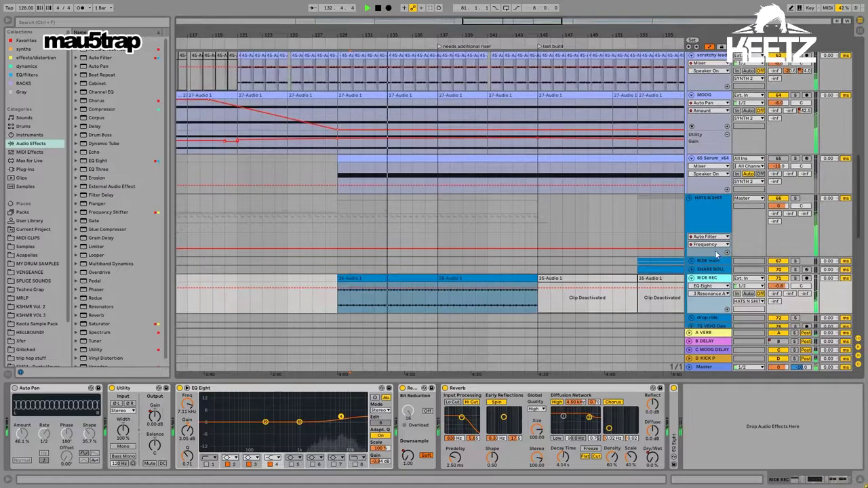
{"action": "left_click", "coordinate": [690, 201]}
{"action": "scroll", "coordinate": [594, 186], "scroll_direction": "up", "scroll_amount": 6}
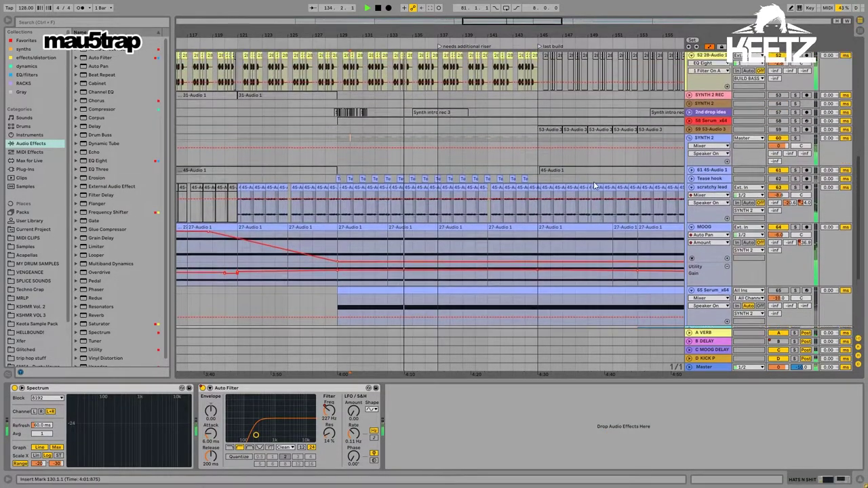
Step: Inspect the Break stab track's clips and devices in the SYNTH 1 group, then fold the group
{"action": "scroll", "coordinate": [584, 200], "scroll_direction": "up", "scroll_amount": 4}
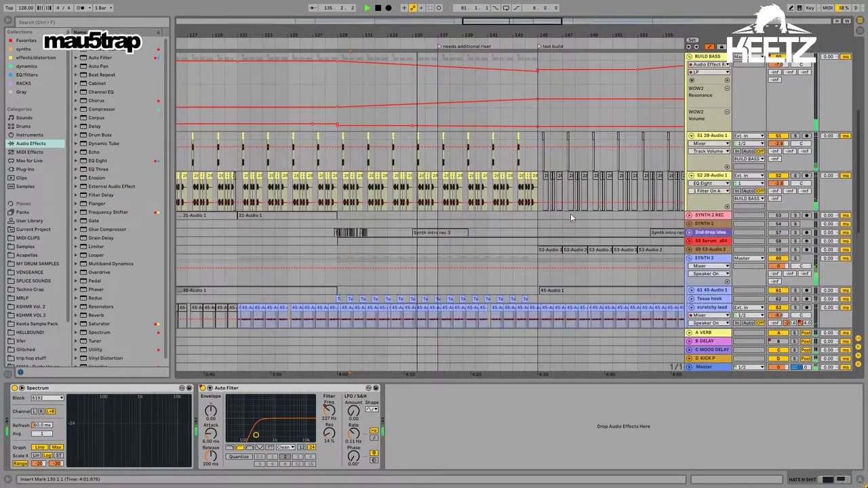
{"action": "scroll", "coordinate": [571, 215], "scroll_direction": "up", "scroll_amount": 4}
{"action": "left_click", "coordinate": [702, 115]}
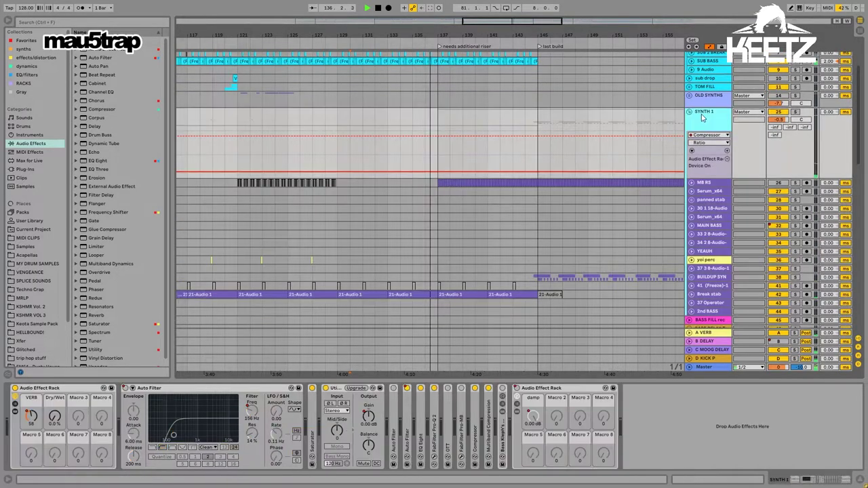
{"action": "scroll", "coordinate": [618, 213], "scroll_direction": "down", "scroll_amount": 2}
{"action": "left_click", "coordinate": [712, 260]}
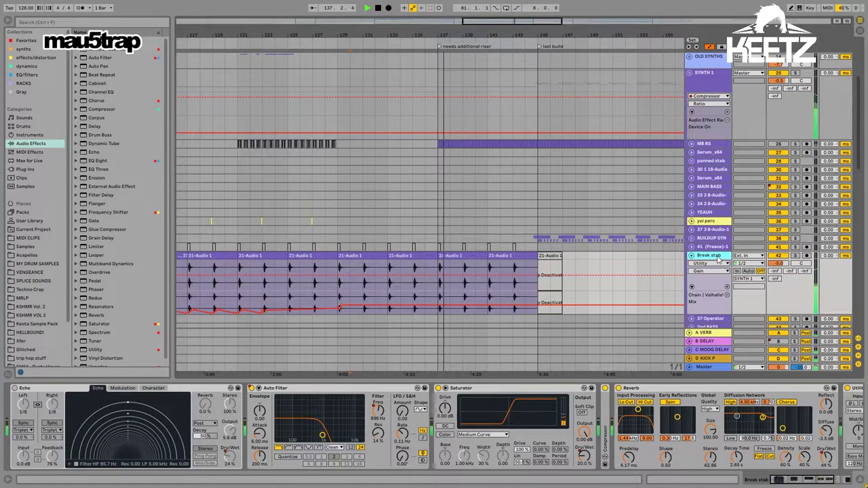
{"action": "left_click", "coordinate": [689, 73]}
Step: Solo the FX 1 group and unfold it to show its tracks
{"action": "scroll", "coordinate": [468, 159], "scroll_direction": "right", "scroll_amount": 4}
{"action": "scroll", "coordinate": [461, 166], "scroll_direction": "down", "scroll_amount": 3}
{"action": "scroll", "coordinate": [464, 204], "scroll_direction": "down", "scroll_amount": 3}
{"action": "scroll", "coordinate": [468, 245], "scroll_direction": "down", "scroll_amount": 10}
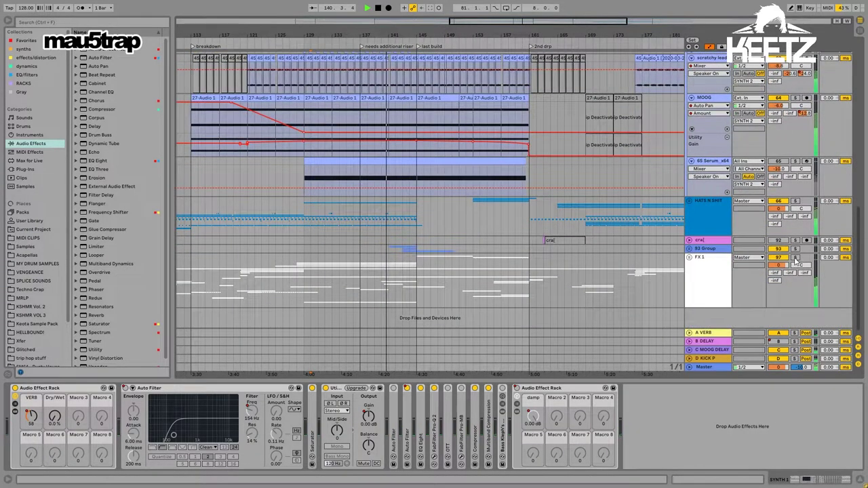
{"action": "left_click", "coordinate": [689, 258]}
{"action": "scroll", "coordinate": [709, 244], "scroll_direction": "down", "scroll_amount": 5}
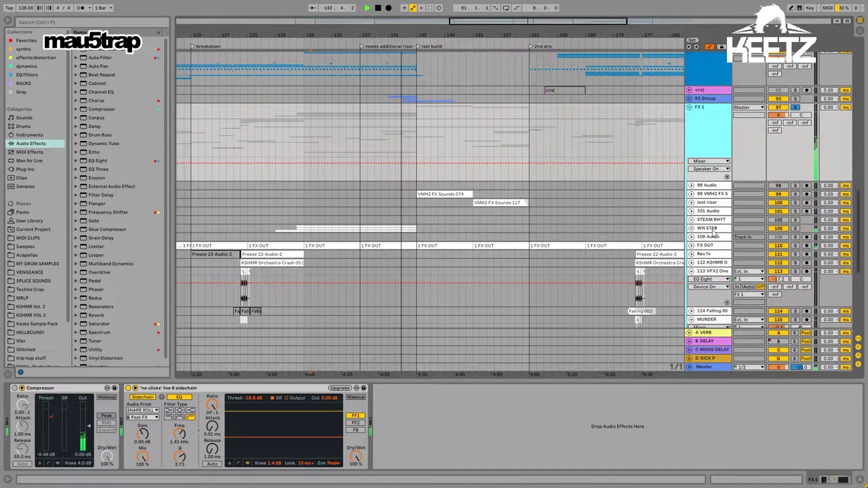
Step: Unfold the WN STAB group inside FX 1 and examine its uplifter and laughing steam tracks
{"action": "left_click", "coordinate": [709, 228]}
{"action": "left_click", "coordinate": [691, 229]}
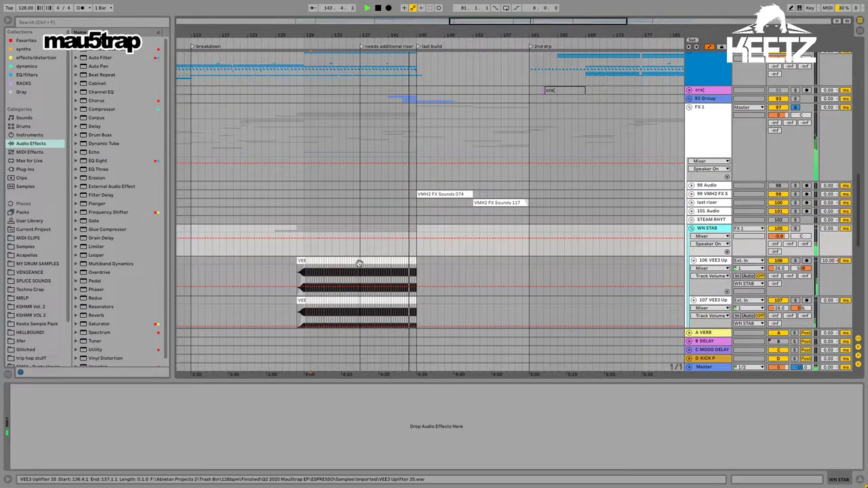
{"action": "scroll", "coordinate": [360, 254], "scroll_direction": "down", "scroll_amount": 3}
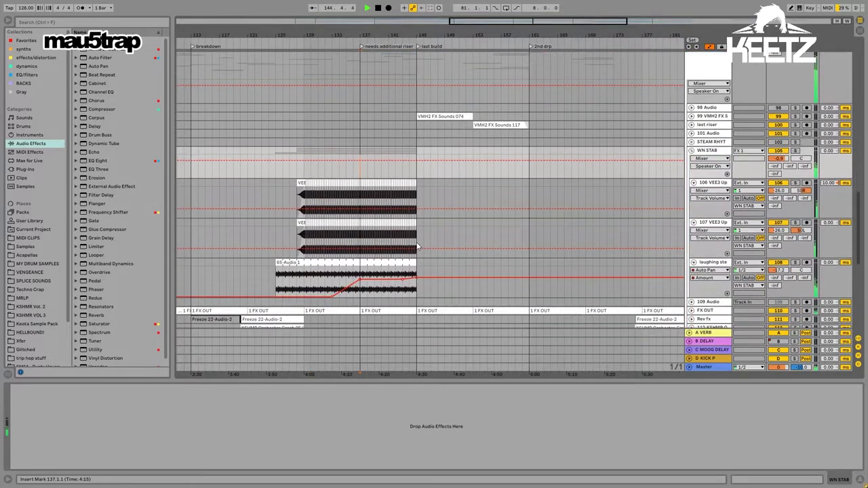
{"action": "scroll", "coordinate": [418, 246], "scroll_direction": "down", "scroll_amount": 2}
Step: Solo the laughing steam track in the WN STAB group and play it from bar 137
{"action": "left_click", "coordinate": [359, 256]}
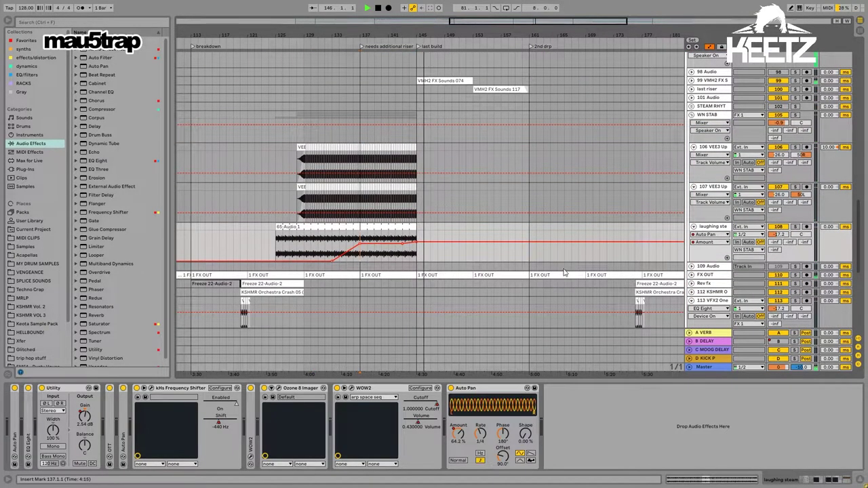
{"action": "left_click", "coordinate": [718, 228]}
{"action": "left_click", "coordinate": [795, 227]}
{"action": "key", "text": "space"}
{"action": "key", "text": "space"}
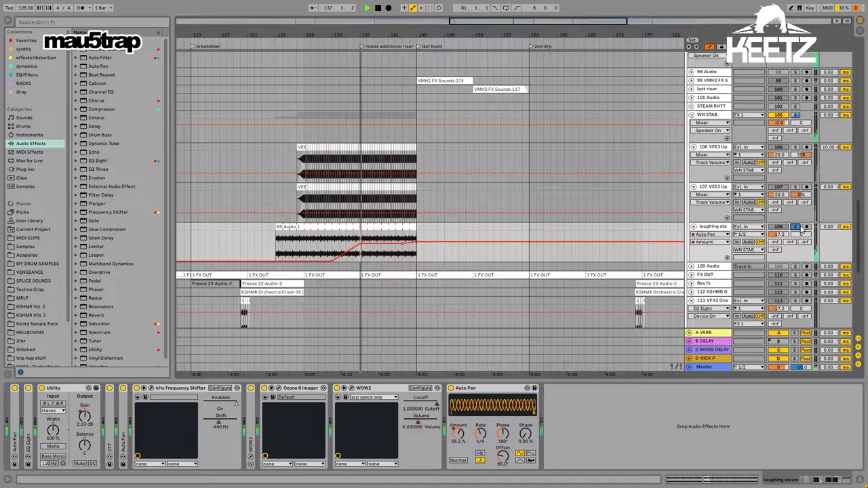
Step: Inspect the laughing steam track's 65-Audio 1 clip, Auto Pan amount automation and device chain during playback up to the last build
{"action": "left_click", "coordinate": [714, 227]}
{"action": "scroll", "coordinate": [509, 236], "scroll_direction": "down", "scroll_amount": 1}
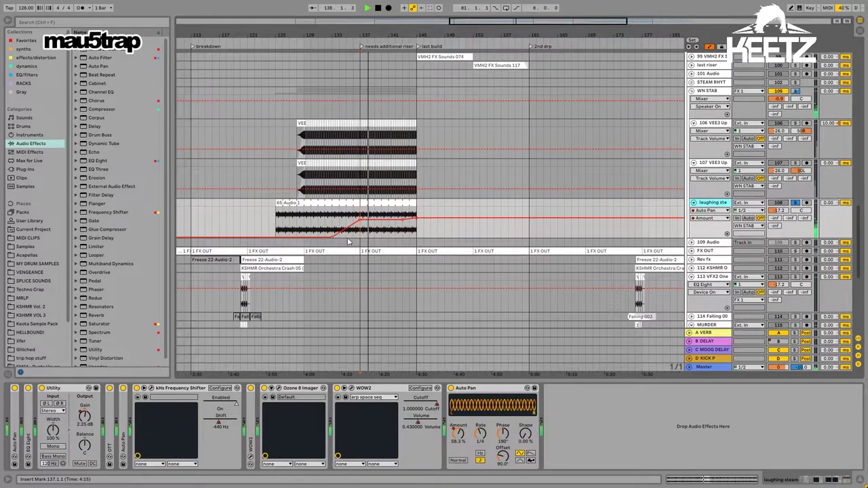
{"action": "left_click_drag", "start_coordinate": [370, 35], "coordinate": [370, 102]}
{"action": "double_click", "coordinate": [384, 203]}
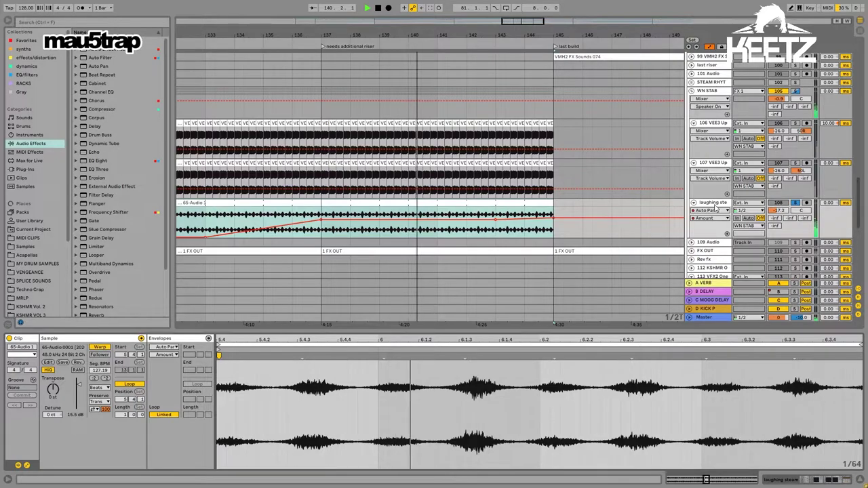
{"action": "left_click", "coordinate": [711, 229]}
{"action": "key", "text": "shift+Tab"}
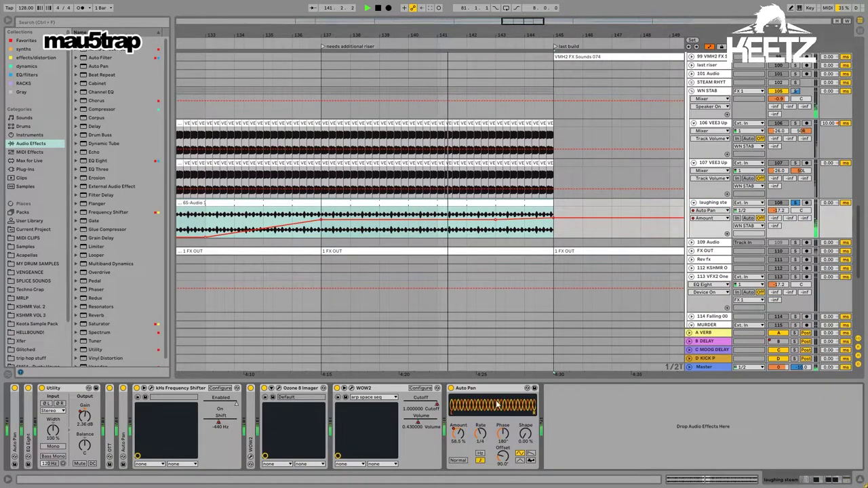
{"action": "left_click_drag", "start_coordinate": [532, 31], "coordinate": [415, 30]}
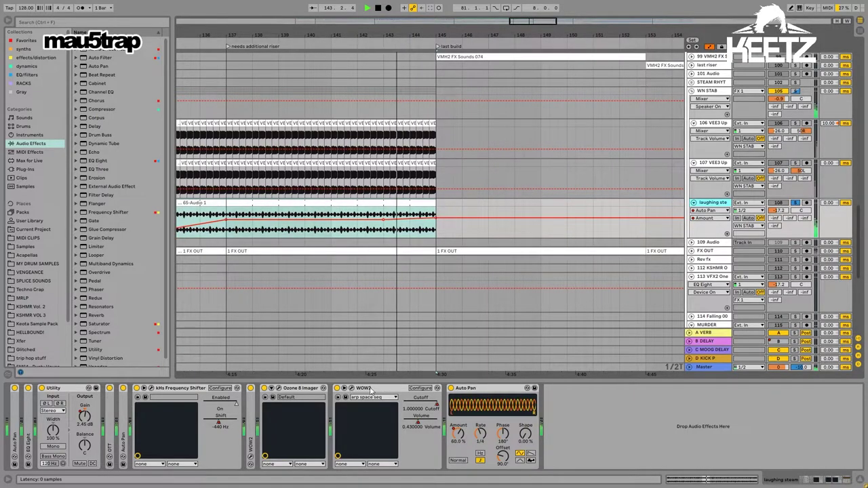
{"action": "left_click_drag", "start_coordinate": [386, 34], "coordinate": [468, 26]}
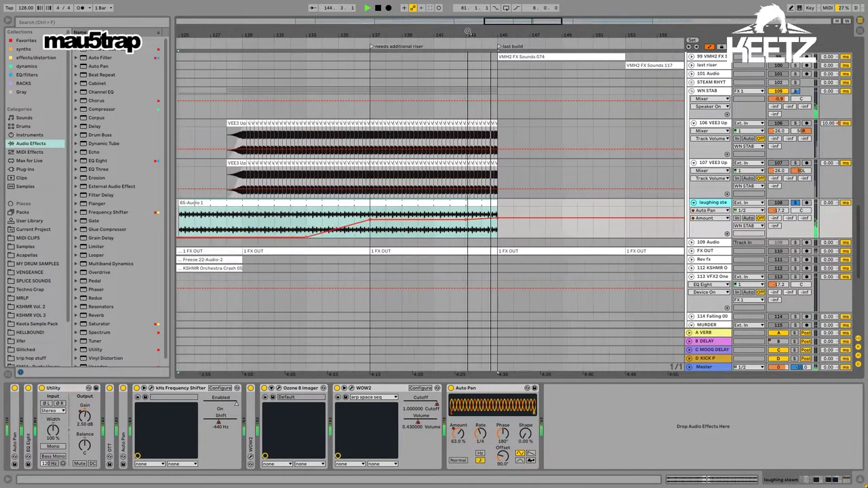
Step: Clear the solo on the laughing steam track and select the WN STAB group so the full mix plays
{"action": "left_click", "coordinate": [482, 120]}
{"action": "scroll", "coordinate": [501, 102], "scroll_direction": "up", "scroll_amount": 3}
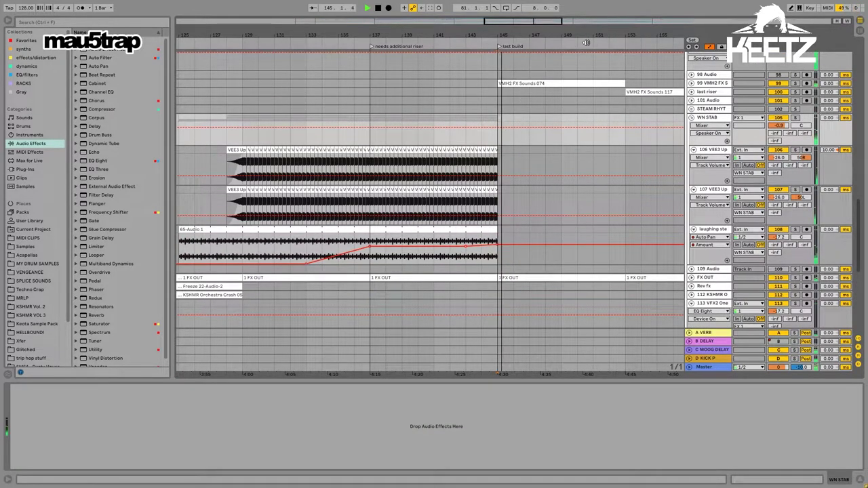
{"action": "left_click_drag", "start_coordinate": [456, 34], "coordinate": [456, 23]}
{"action": "scroll", "coordinate": [709, 130], "scroll_direction": "up", "scroll_amount": 7}
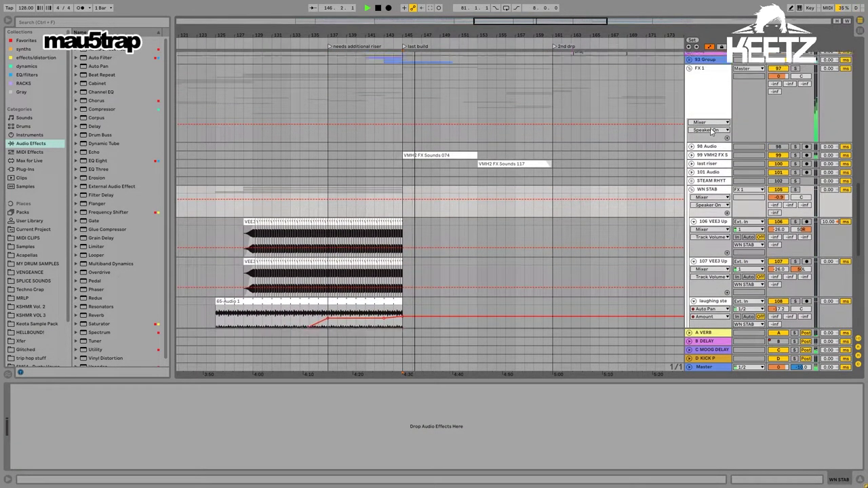
Step: Fold the FX 1 group and the SYNTH 2 group
{"action": "left_click", "coordinate": [689, 87]}
{"action": "scroll", "coordinate": [614, 129], "scroll_direction": "up", "scroll_amount": 10}
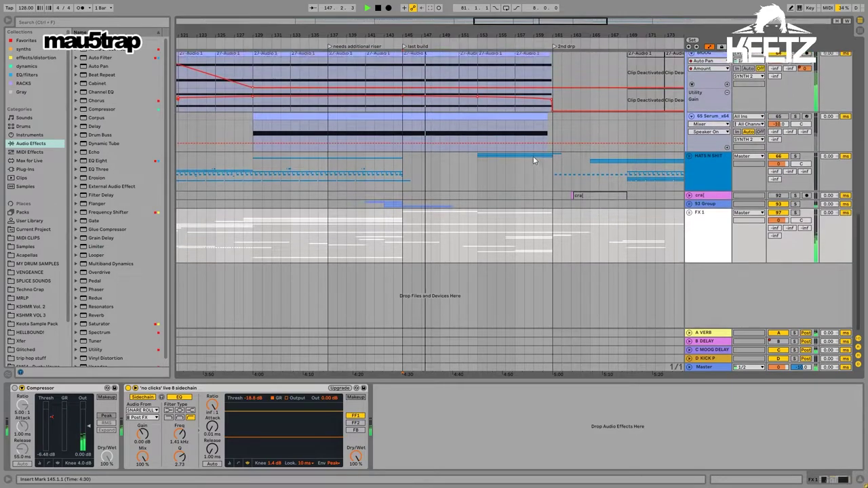
{"action": "scroll", "coordinate": [534, 157], "scroll_direction": "up", "scroll_amount": 8}
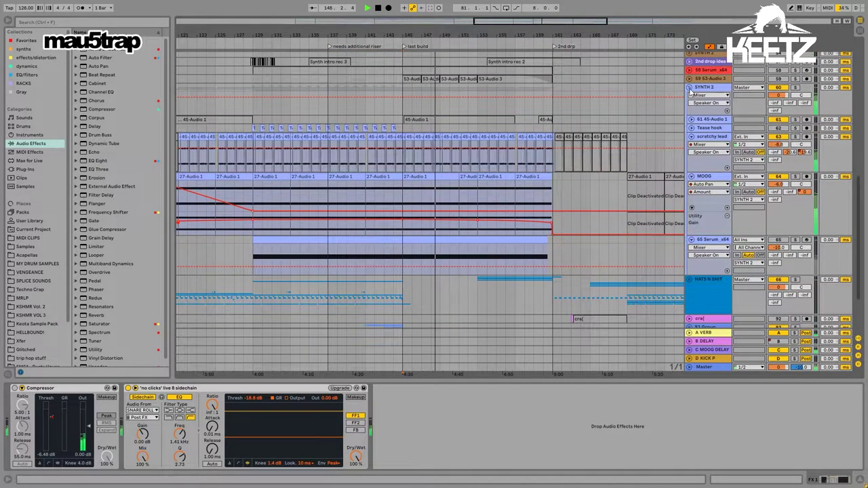
{"action": "left_click", "coordinate": [689, 87]}
{"action": "scroll", "coordinate": [581, 159], "scroll_direction": "up", "scroll_amount": 2}
{"action": "scroll", "coordinate": [580, 159], "scroll_direction": "up", "scroll_amount": 3}
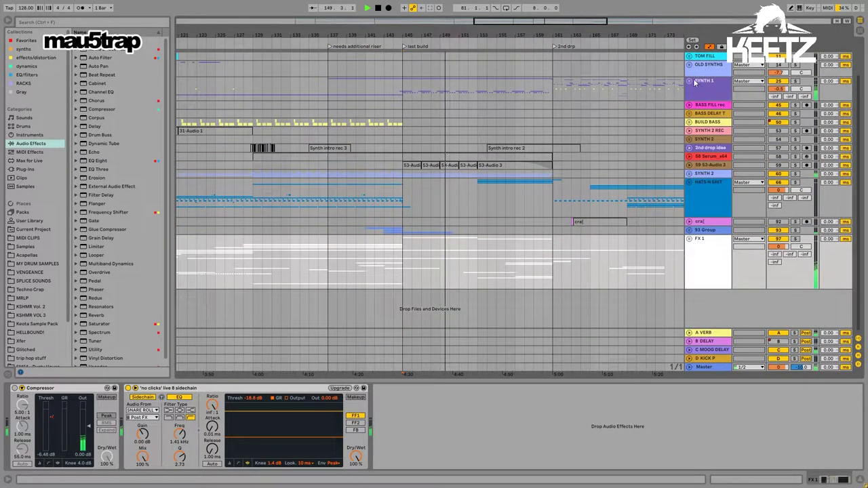
Step: Unfold the SYNTH 1 group, then solo and unfold its BUILDUP SYNTHS subgroup to audition the last build
{"action": "left_click", "coordinate": [690, 81]}
{"action": "scroll", "coordinate": [491, 132], "scroll_direction": "down", "scroll_amount": 3}
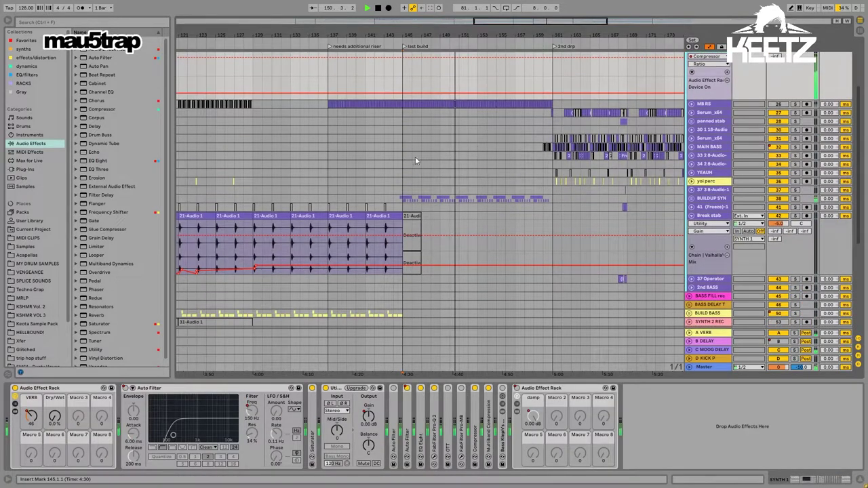
{"action": "left_click", "coordinate": [796, 200]}
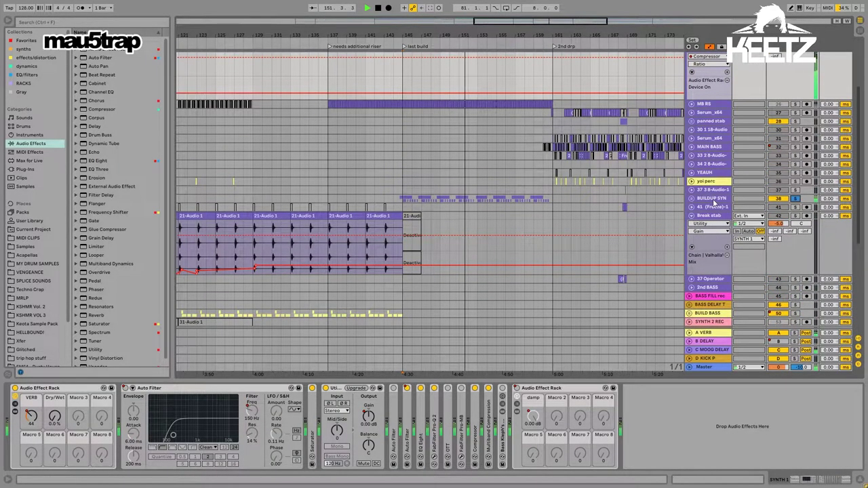
{"action": "left_click", "coordinate": [711, 199]}
{"action": "left_click", "coordinate": [692, 198]}
{"action": "left_click_drag", "start_coordinate": [573, 37], "coordinate": [510, 27]}
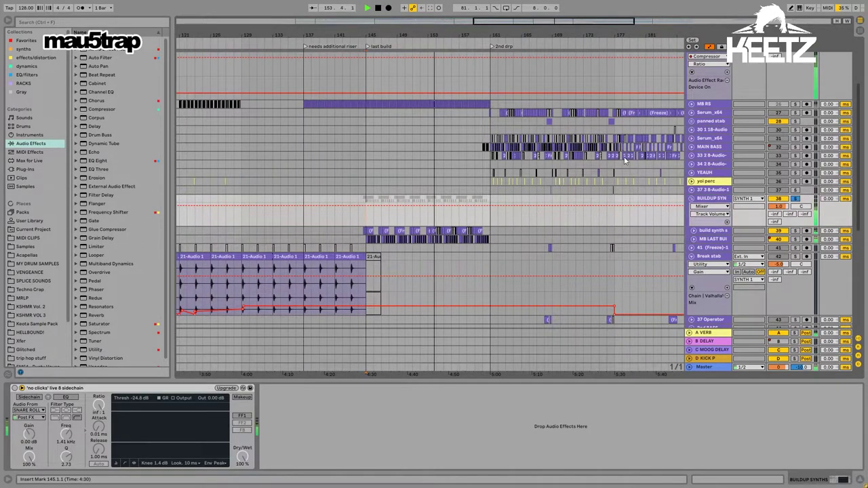
Step: Unsolo the BUILDUP SYNTHS group and play the full mix from bar 155
{"action": "left_click", "coordinate": [491, 81]}
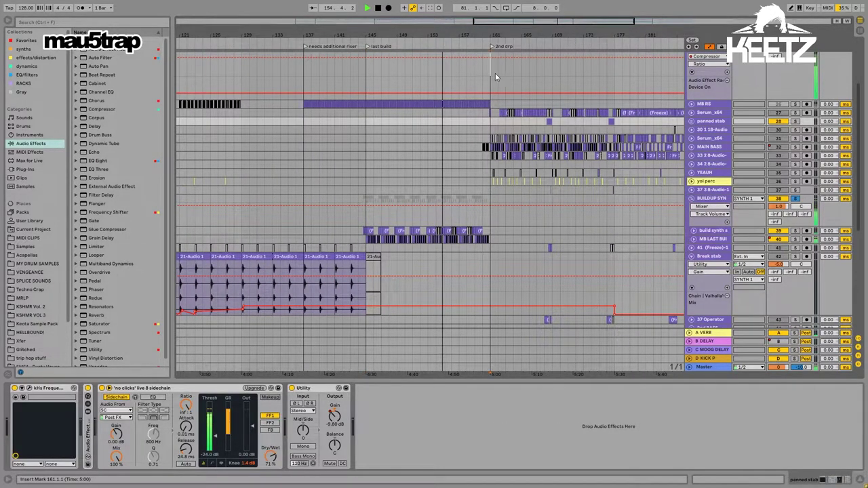
{"action": "left_click_drag", "start_coordinate": [495, 72], "coordinate": [614, 74]}
{"action": "left_click", "coordinate": [369, 223]}
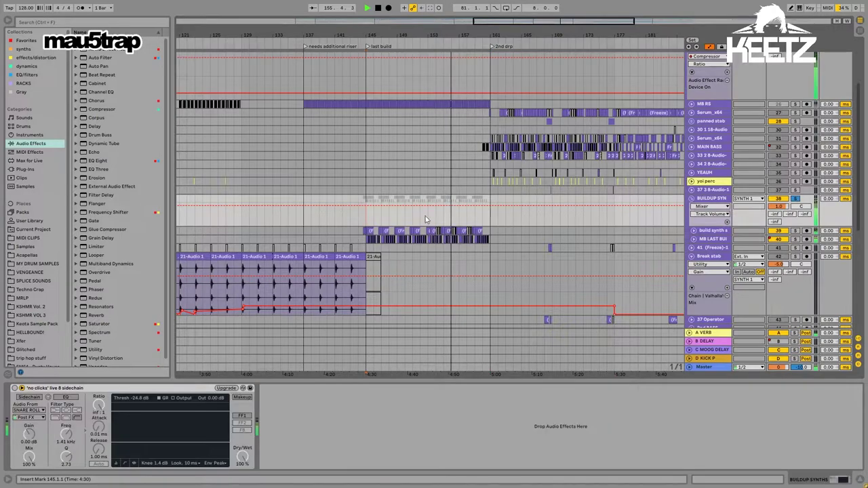
{"action": "left_click", "coordinate": [795, 200]}
{"action": "key", "text": "space"}
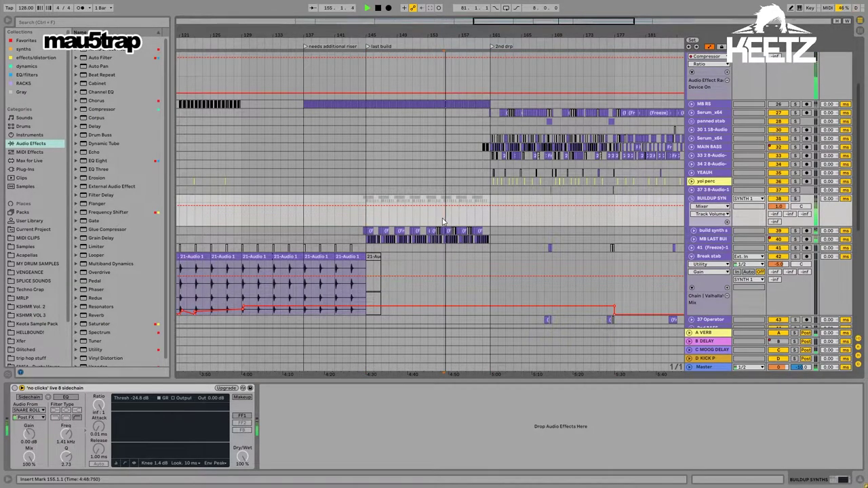
Step: Unfold the HATS N SHIT group and its SNARE ROLL track, listen into the 2nd drop, and stop playback
{"action": "scroll", "coordinate": [554, 249], "scroll_direction": "down", "scroll_amount": 10}
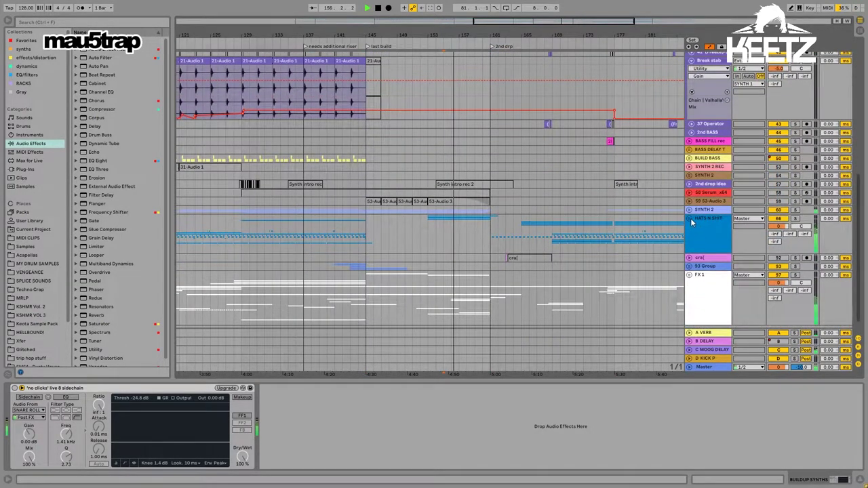
{"action": "left_click", "coordinate": [690, 218]}
{"action": "scroll", "coordinate": [601, 223], "scroll_direction": "down", "scroll_amount": 4}
{"action": "left_click", "coordinate": [702, 222]}
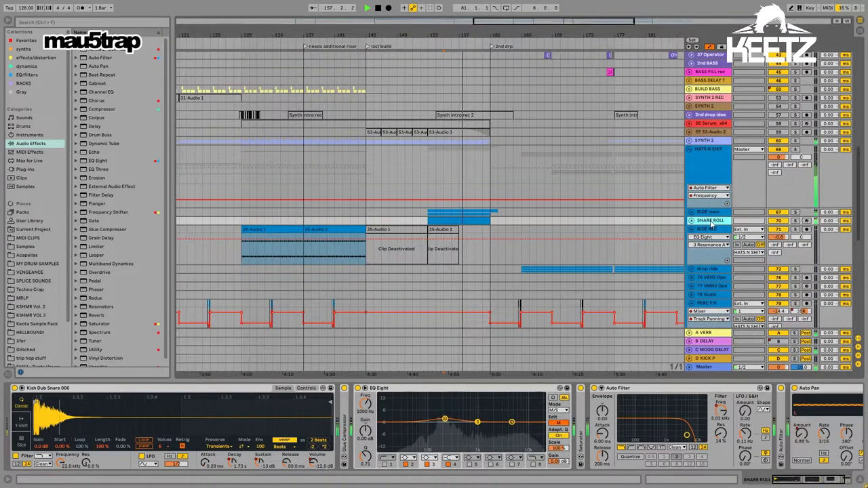
{"action": "left_click", "coordinate": [691, 221]}
{"action": "scroll", "coordinate": [543, 207], "scroll_direction": "down", "scroll_amount": 3}
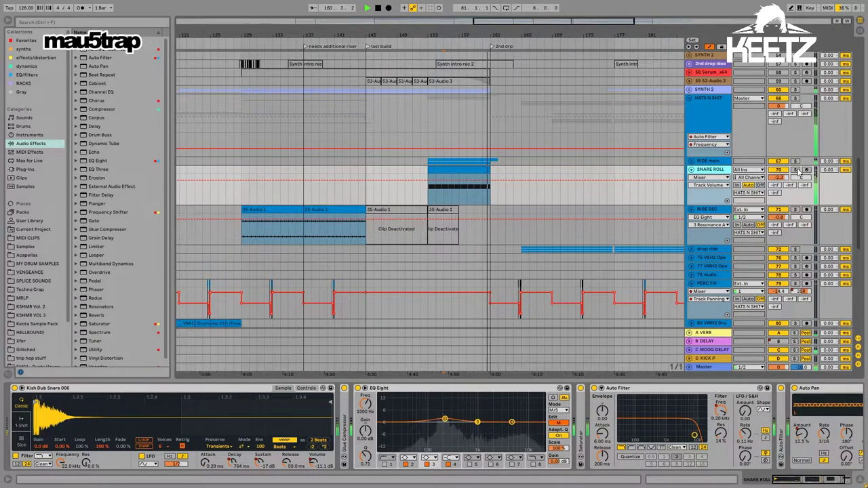
{"action": "key", "text": "space"}
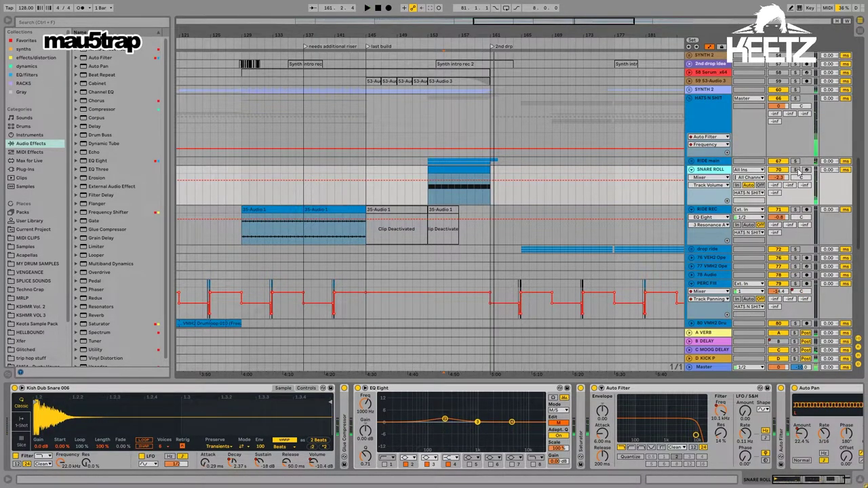
Step: Compare the SNARE ROLL track's device settings at bar 153 and bar 161, and select its Kish Dub Snare 006 sampler
{"action": "scroll", "coordinate": [663, 180], "scroll_direction": "down", "scroll_amount": 1}
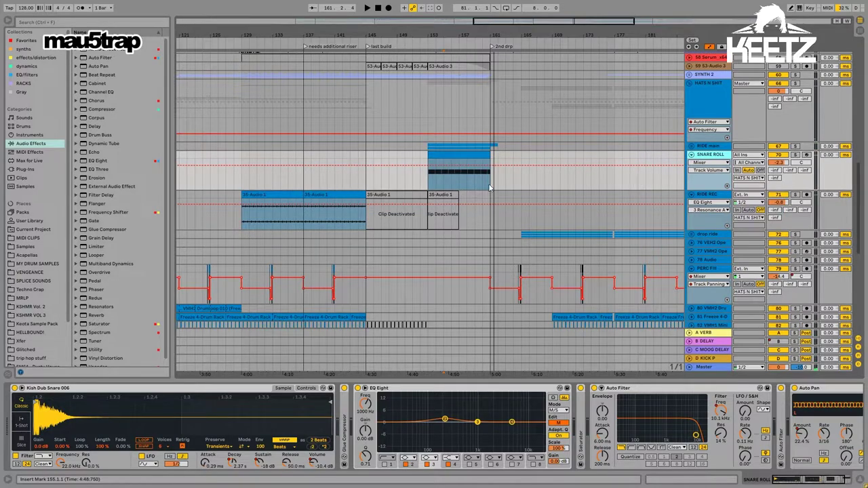
{"action": "left_click", "coordinate": [426, 183]}
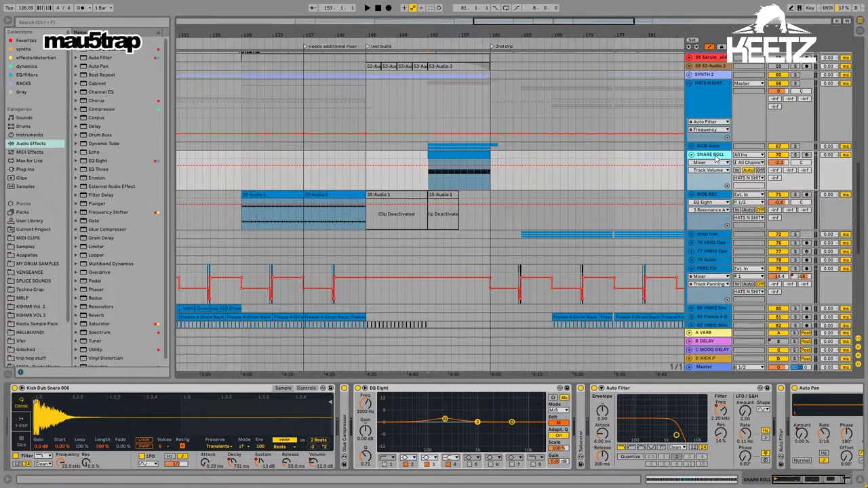
{"action": "left_click", "coordinate": [493, 188]}
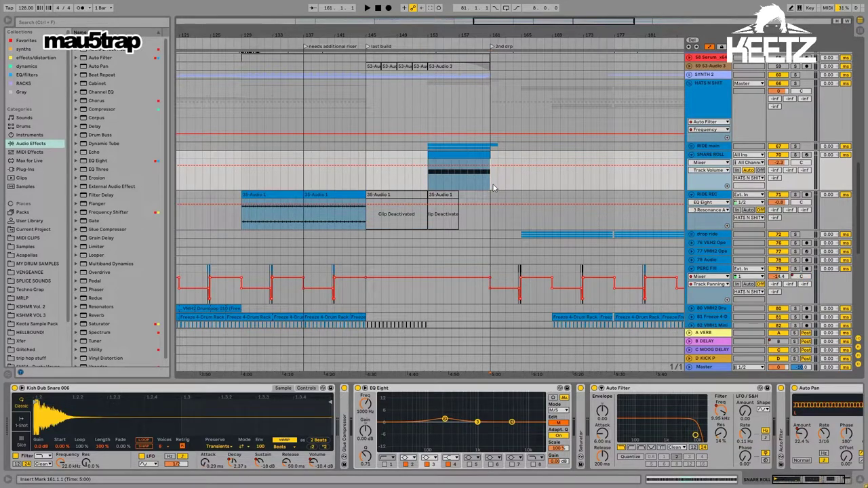
{"action": "left_click", "coordinate": [426, 184]}
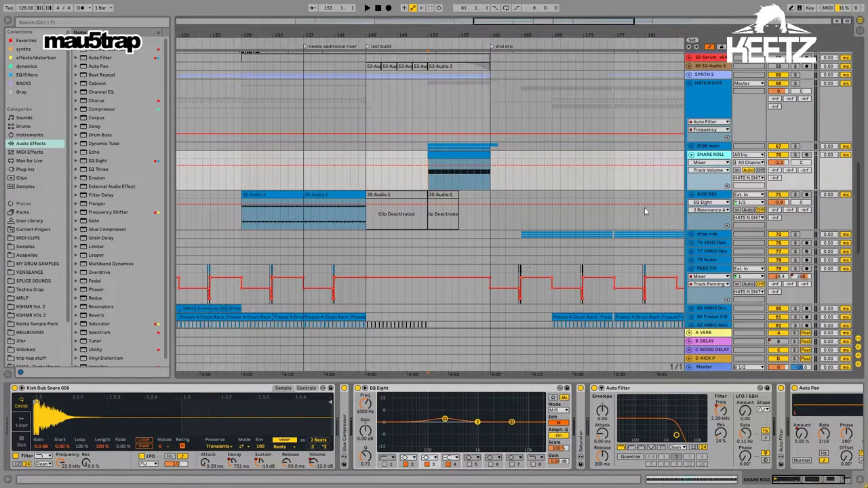
{"action": "left_click", "coordinate": [208, 394]}
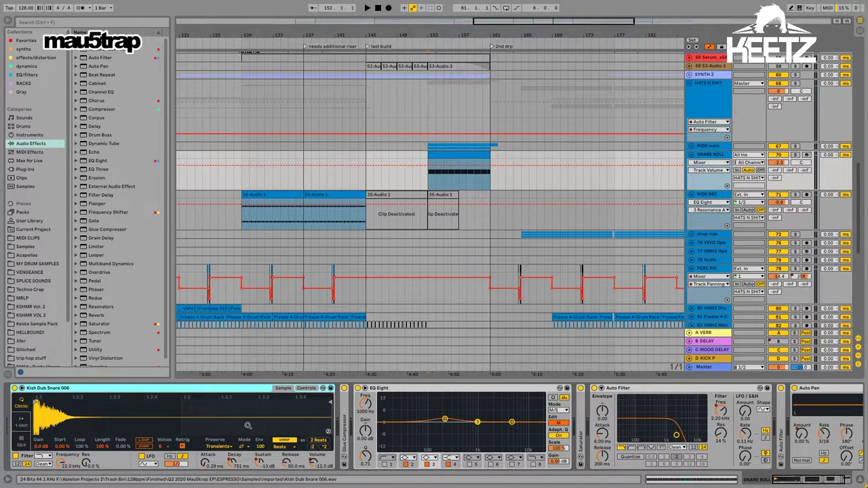
Step: Show the snare sampler's Decay and Sustain automation on the SNARE ROLL track and check the settings at bar 161
{"action": "right_click", "coordinate": [234, 463]}
{"action": "left_click", "coordinate": [269, 412]}
{"action": "right_click", "coordinate": [261, 462]}
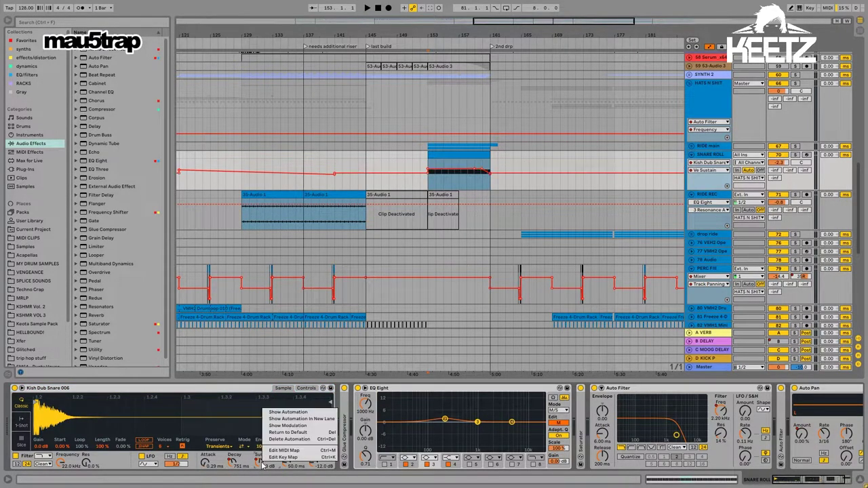
{"action": "left_click", "coordinate": [290, 412]}
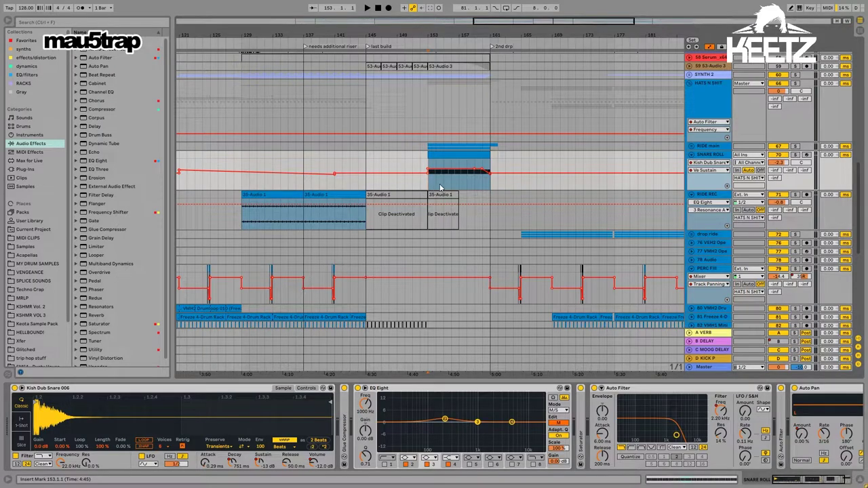
{"action": "left_click", "coordinate": [491, 186]}
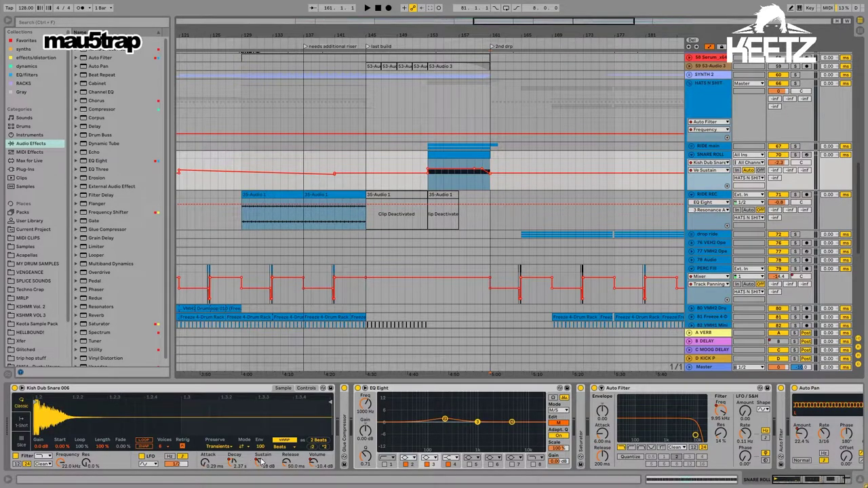
{"action": "right_click", "coordinate": [261, 461]}
{"action": "left_click", "coordinate": [287, 419]}
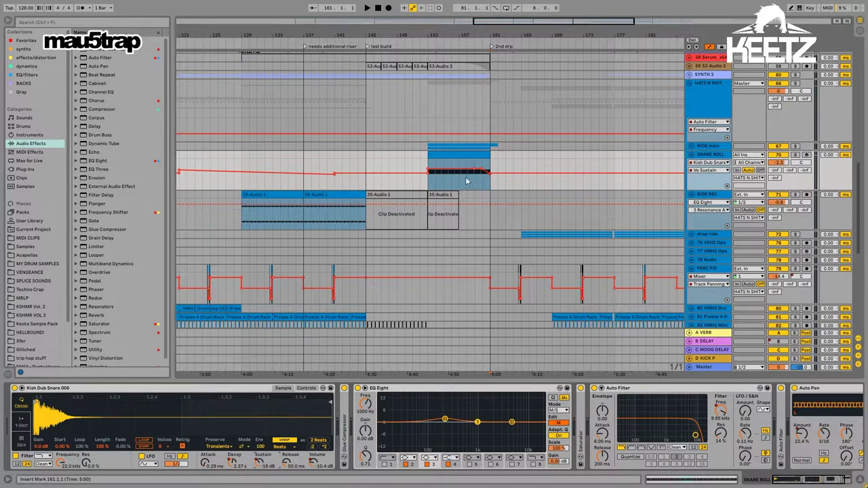
Step: Solo the SNARE ROLL track, play the end of its roll from bar 159, and select its Auto Pan device
{"action": "left_click_drag", "start_coordinate": [476, 185], "coordinate": [491, 187]}
{"action": "left_click", "coordinate": [490, 188]}
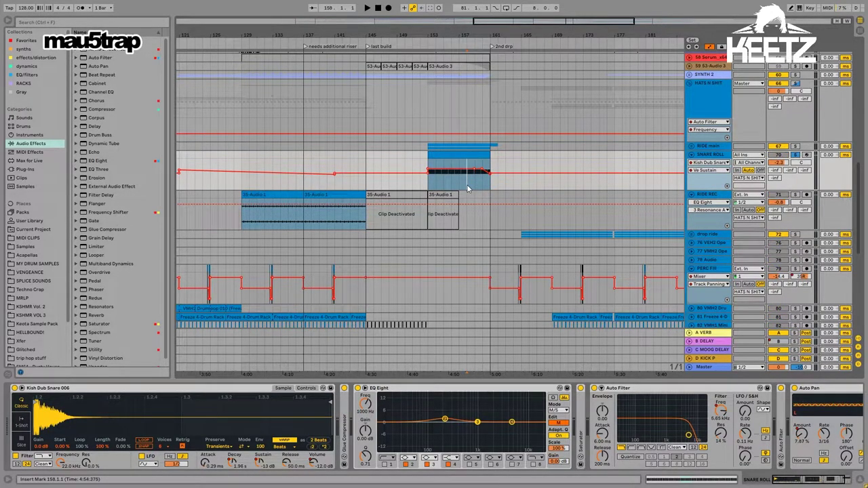
{"action": "key", "text": "space"}
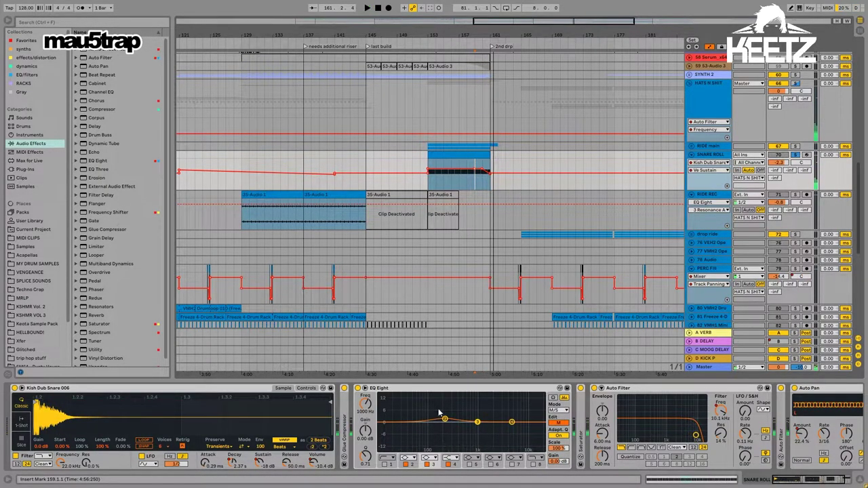
{"action": "left_click", "coordinate": [820, 386]}
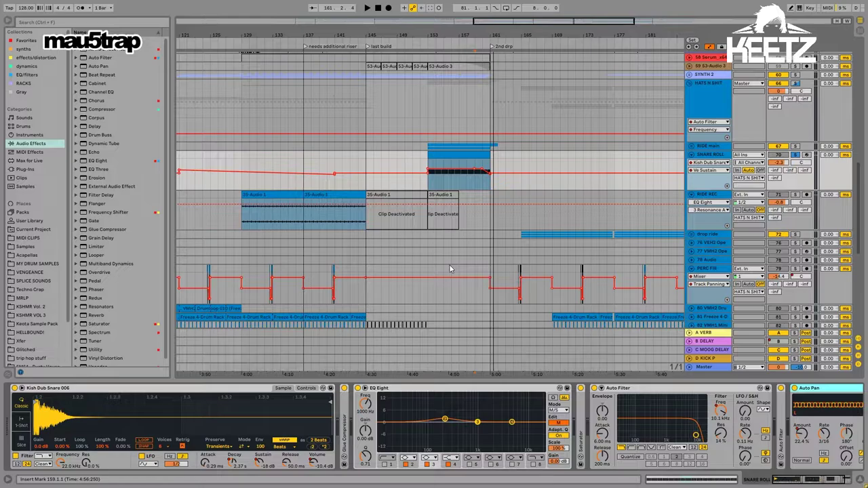
Step: Select the BUILDUP SYNTHS group at bar 159 to view its sidechain compressor, then return to the SNARE ROLL track
{"action": "scroll", "coordinate": [501, 239], "scroll_direction": "up", "scroll_amount": 5}
{"action": "scroll", "coordinate": [539, 183], "scroll_direction": "up", "scroll_amount": 5}
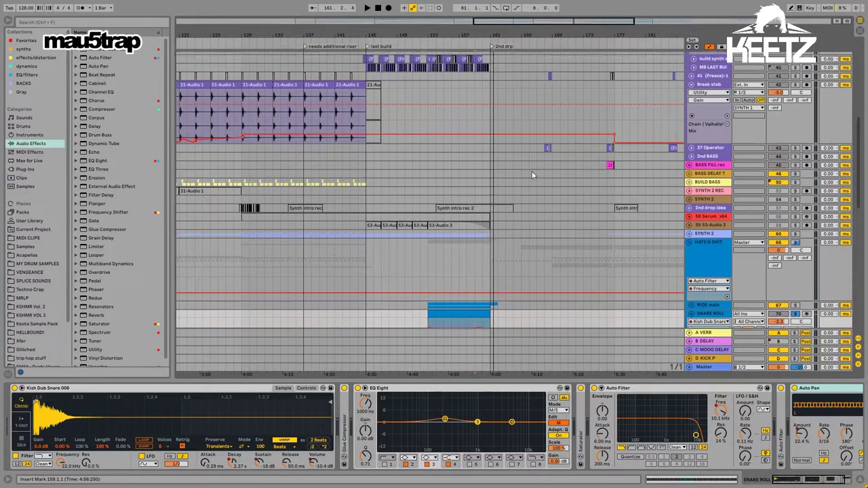
{"action": "left_click", "coordinate": [669, 94]}
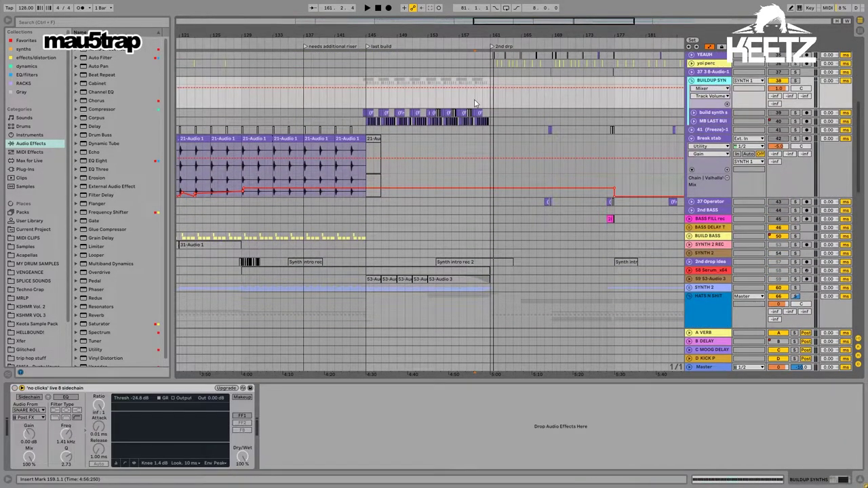
{"action": "scroll", "coordinate": [500, 123], "scroll_direction": "down", "scroll_amount": 7}
{"action": "scroll", "coordinate": [506, 161], "scroll_direction": "down", "scroll_amount": 4}
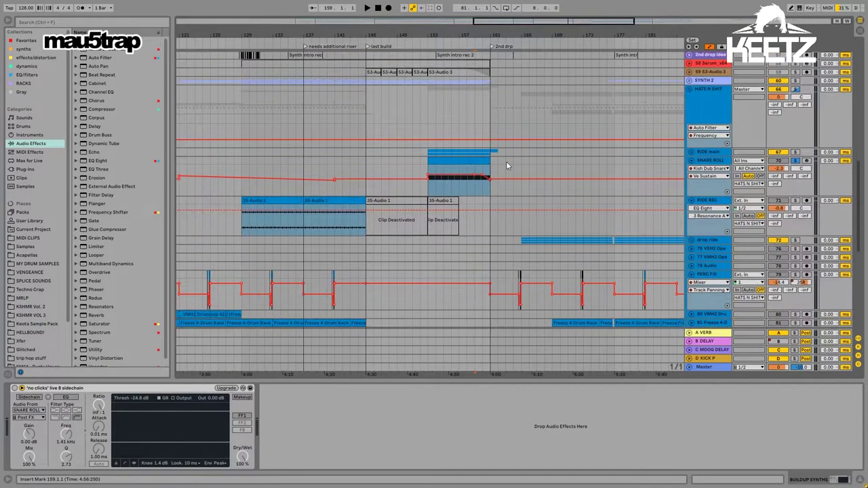
Step: Select the SNARE ROLL track and compare its device settings across the roll and at bar 161
{"action": "left_click", "coordinate": [703, 142]}
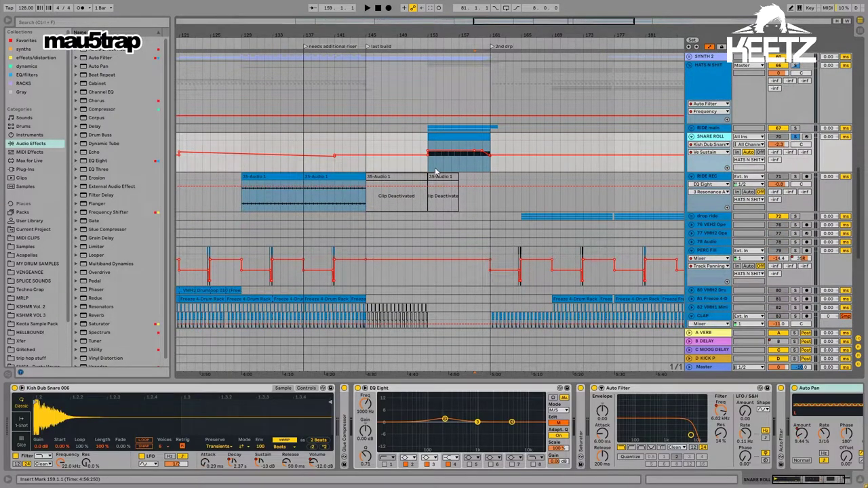
{"action": "left_click_drag", "start_coordinate": [436, 171], "coordinate": [503, 169]}
{"action": "left_click", "coordinate": [493, 171]}
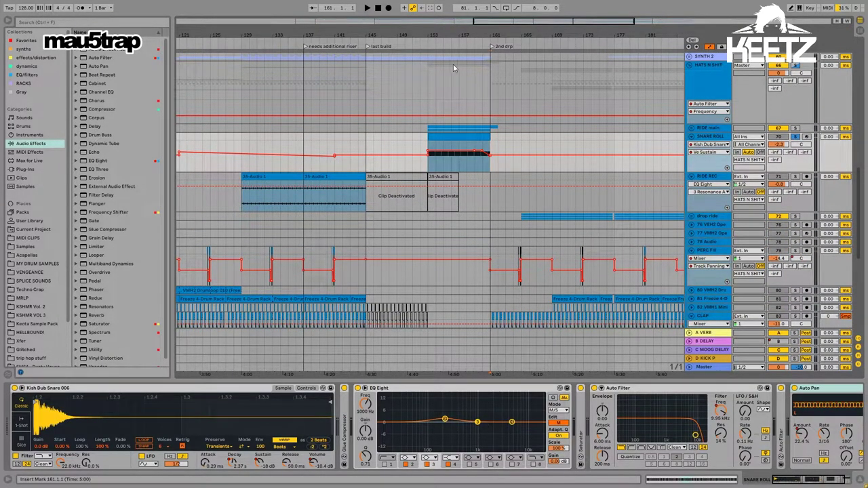
Step: View the 41 (Freeze) track's effect chain at bar 153, then return to the SNARE ROLL track at bar 161
{"action": "scroll", "coordinate": [543, 197], "scroll_direction": "up", "scroll_amount": 10}
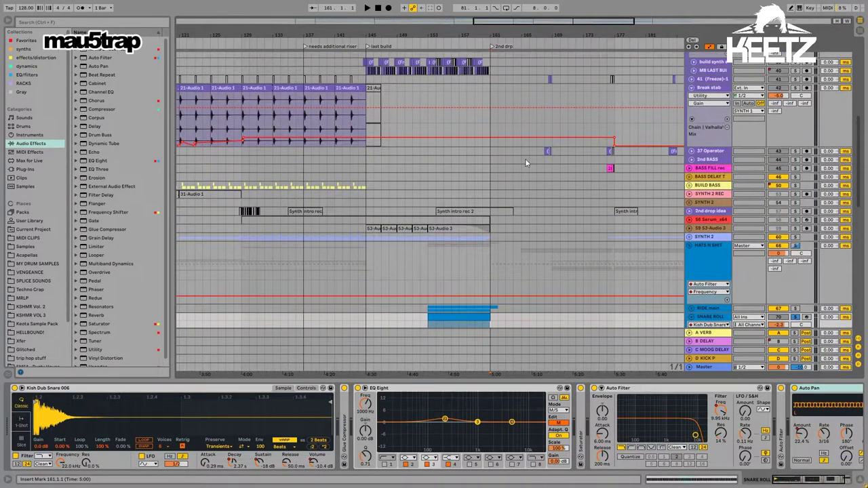
{"action": "left_click", "coordinate": [427, 75]}
{"action": "scroll", "coordinate": [460, 148], "scroll_direction": "down", "scroll_amount": 5}
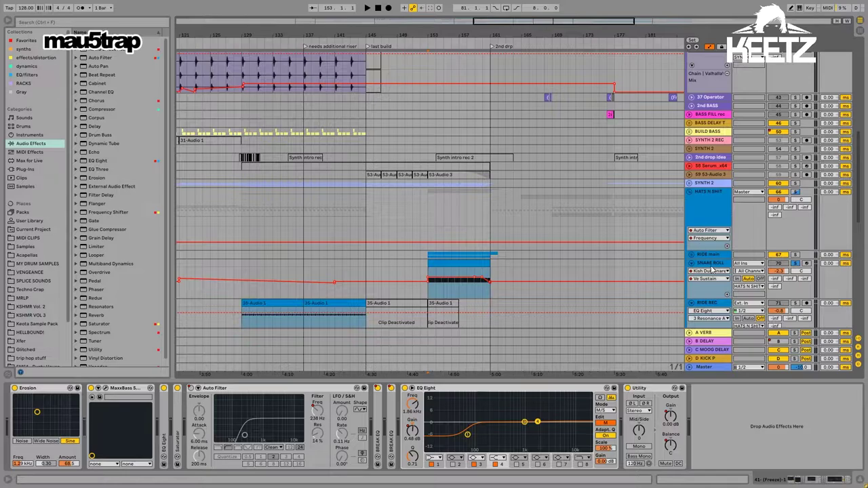
{"action": "left_click", "coordinate": [478, 290]}
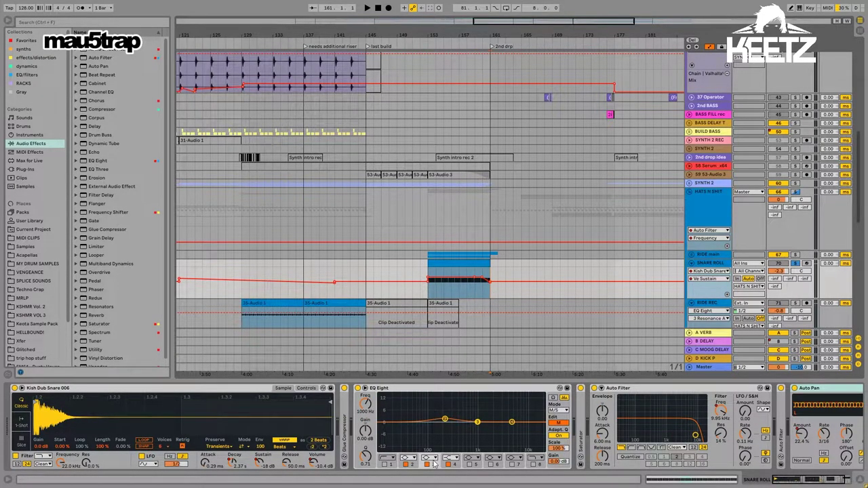
Step: Fold the SNARE ROLL track's EQ Eight to inspect its Auto Filter, then view the Break stab track's devices at bar 159
{"action": "left_click", "coordinate": [380, 388]}
{"action": "key", "text": "Delete"}
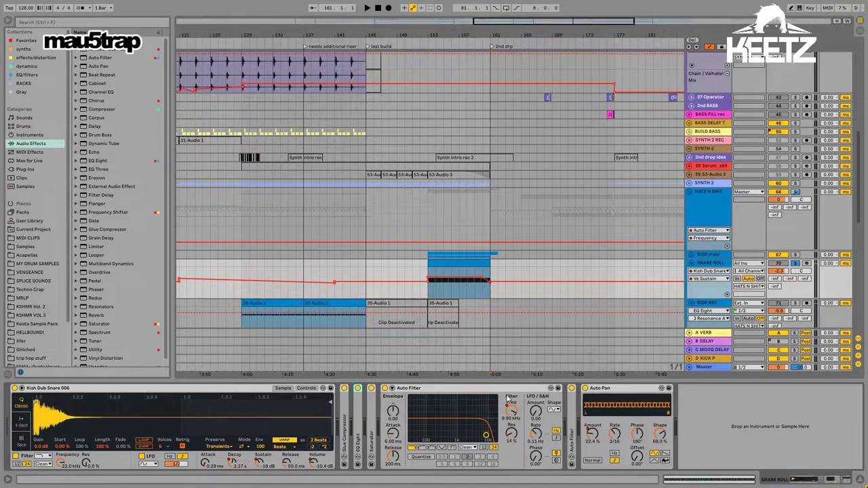
{"action": "left_click", "coordinate": [447, 389]}
{"action": "left_click_drag", "start_coordinate": [582, 373], "coordinate": [493, 407]}
{"action": "scroll", "coordinate": [494, 231], "scroll_direction": "up", "scroll_amount": 3}
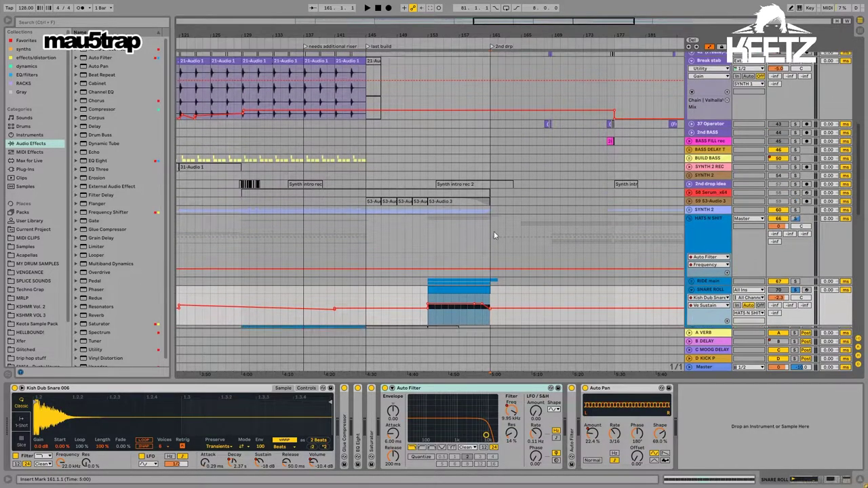
{"action": "left_click", "coordinate": [477, 117]}
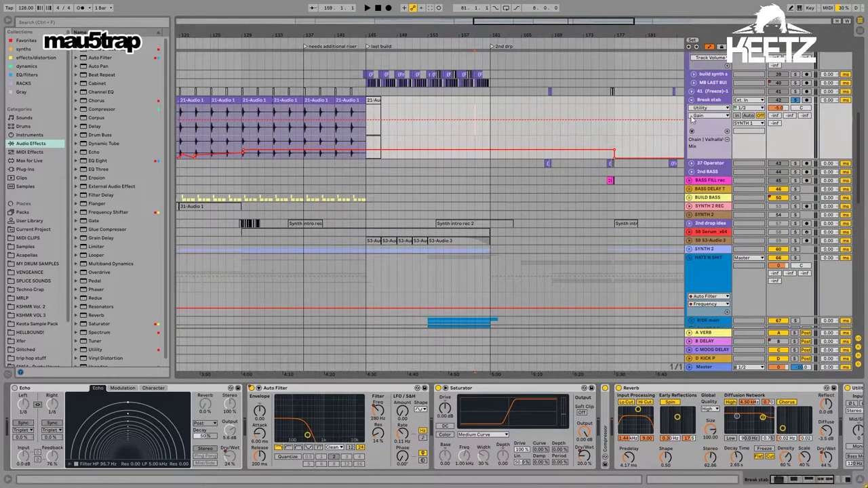
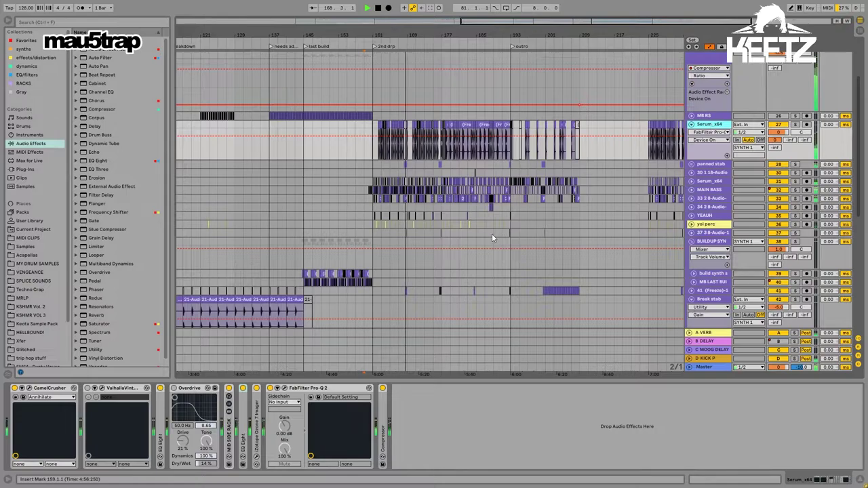
Step: Look over the synth layers while the second drop plays, then stop playback with the insert mark at bar 161 on Serum_x64
{"action": "scroll", "coordinate": [491, 235], "scroll_direction": "down", "scroll_amount": 3}
{"action": "scroll", "coordinate": [490, 232], "scroll_direction": "up", "scroll_amount": 1}
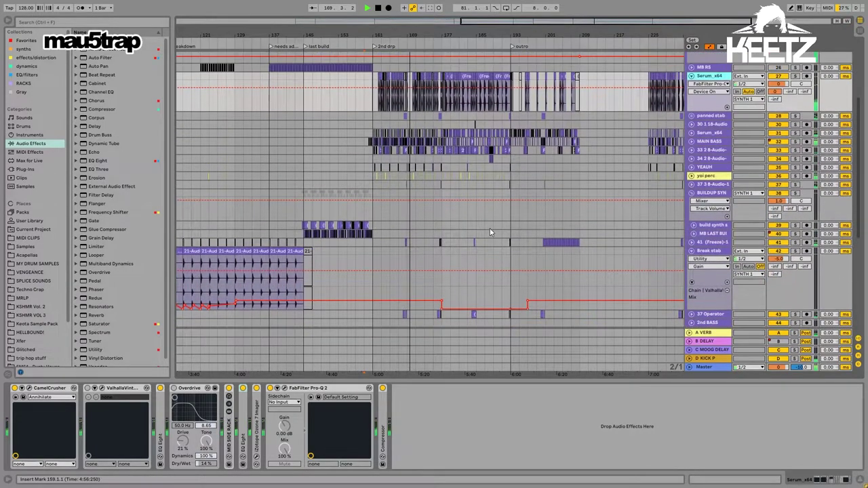
{"action": "left_click", "coordinate": [371, 79]}
{"action": "key", "text": "space"}
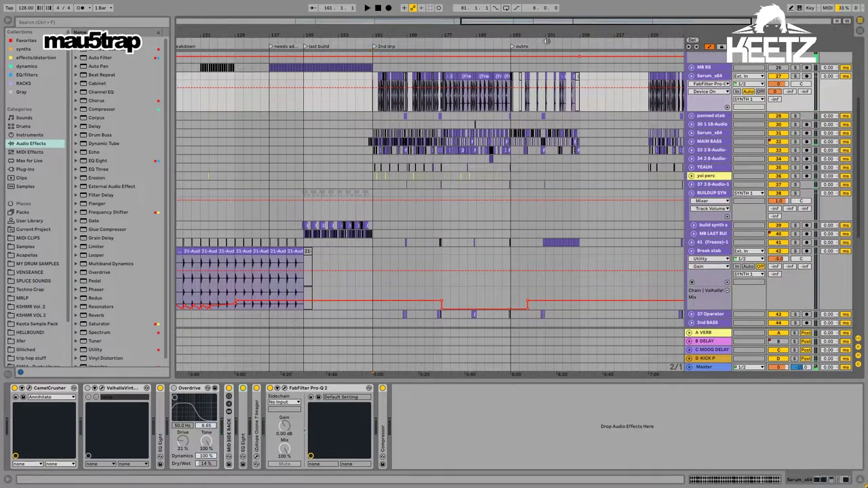
Step: Compare the SYNTH 1 group's device settings at the drop (bar 81) with the second drop at bars 161 and 193
{"action": "left_click_drag", "start_coordinate": [547, 38], "coordinate": [572, 34]}
{"action": "scroll", "coordinate": [497, 85], "scroll_direction": "up", "scroll_amount": 2}
{"action": "left_click_drag", "start_coordinate": [481, 32], "coordinate": [569, 20]}
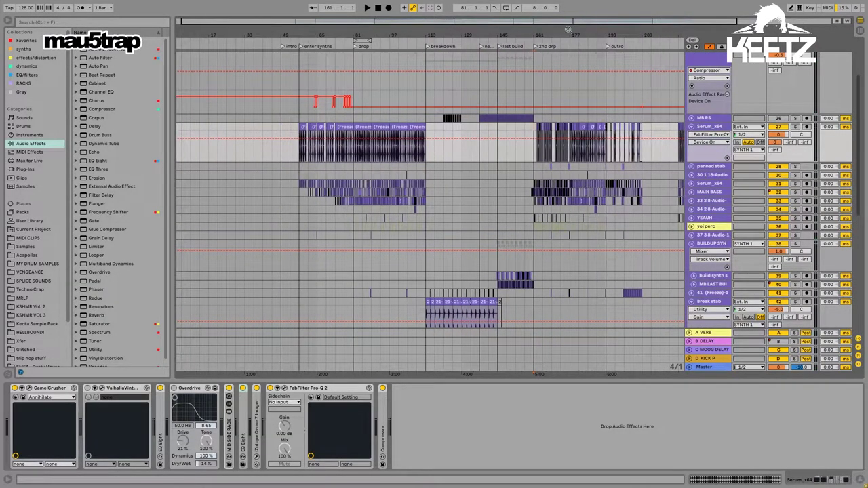
{"action": "left_click", "coordinate": [355, 63]}
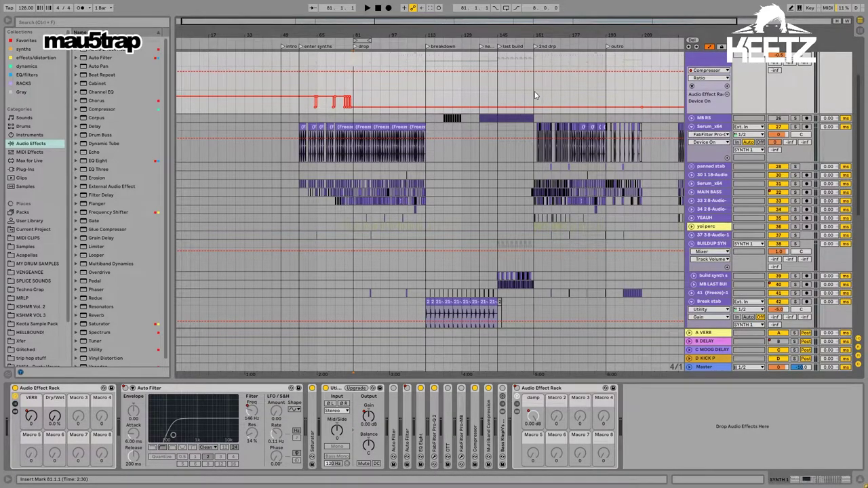
{"action": "mouse_move", "coordinate": [534, 95]}
{"action": "left_mouse_down"}
{"action": "mouse_move", "coordinate": [608, 101]}
{"action": "mouse_move", "coordinate": [535, 99]}
{"action": "left_mouse_up"}
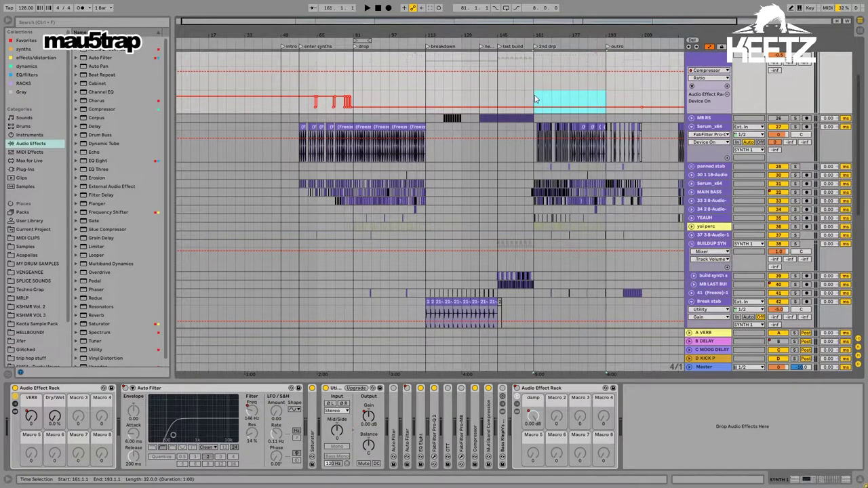
{"action": "left_click", "coordinate": [534, 99]}
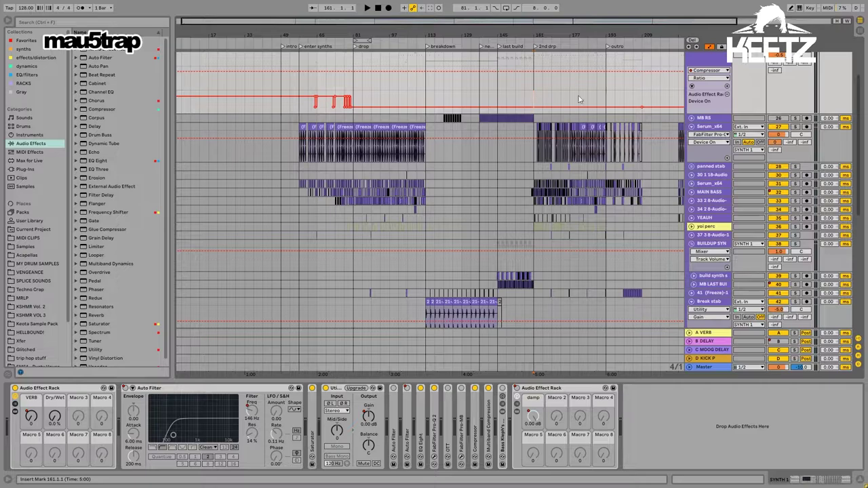
{"action": "left_click_drag", "start_coordinate": [534, 101], "coordinate": [607, 102]}
{"action": "left_click", "coordinate": [606, 102]}
{"action": "left_click_drag", "start_coordinate": [642, 42], "coordinate": [560, 41]}
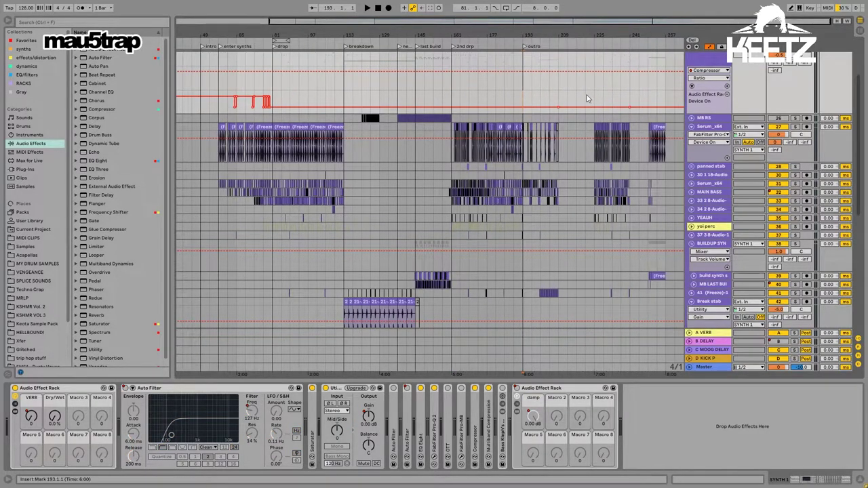
Step: Select bars 225 to 241 on the SYNTH 1 group and set the arrangement loop to that range
{"action": "left_click_drag", "start_coordinate": [609, 98], "coordinate": [632, 98]}
{"action": "key", "text": "ctrl+l"}
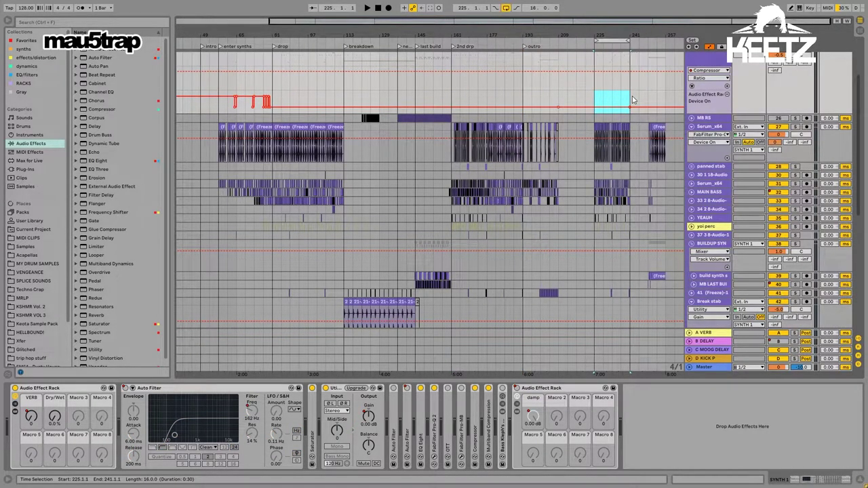
{"action": "left_click", "coordinate": [612, 41]}
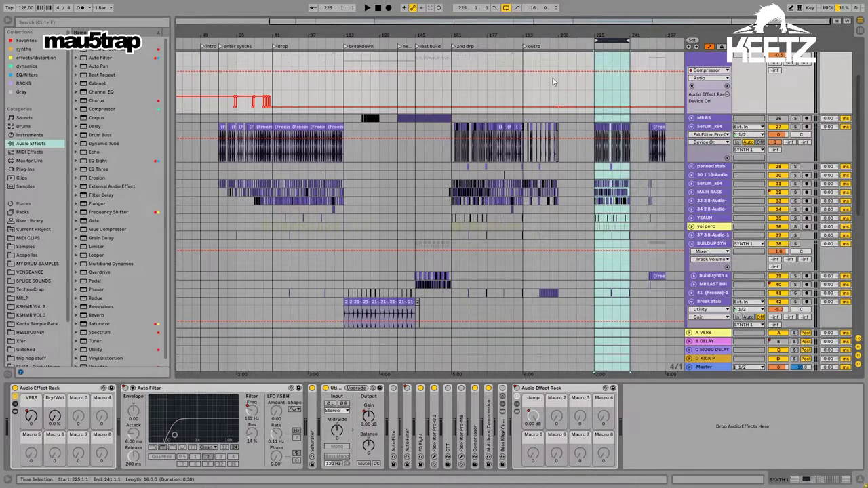
{"action": "left_click_drag", "start_coordinate": [603, 32], "coordinate": [604, 195]}
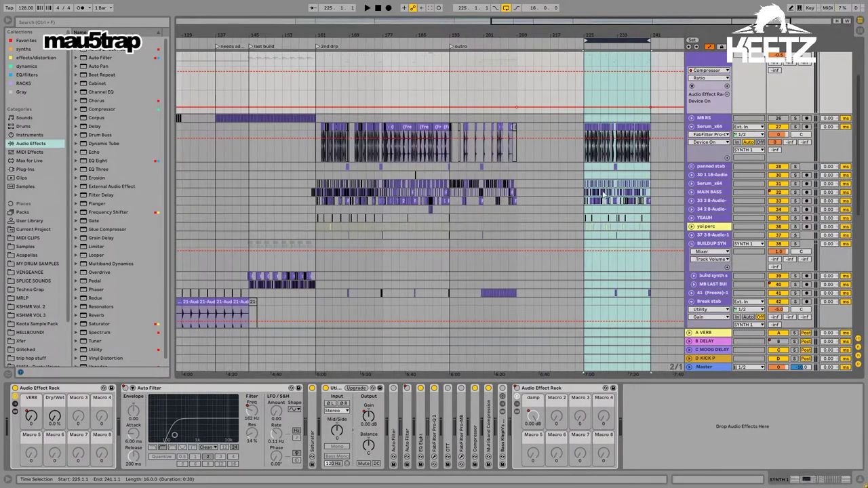
Step: Play the looped section from bar 225, then stop, toggle the SYNTH 1 group's solo and select the group
{"action": "key", "text": "ctrl+v"}
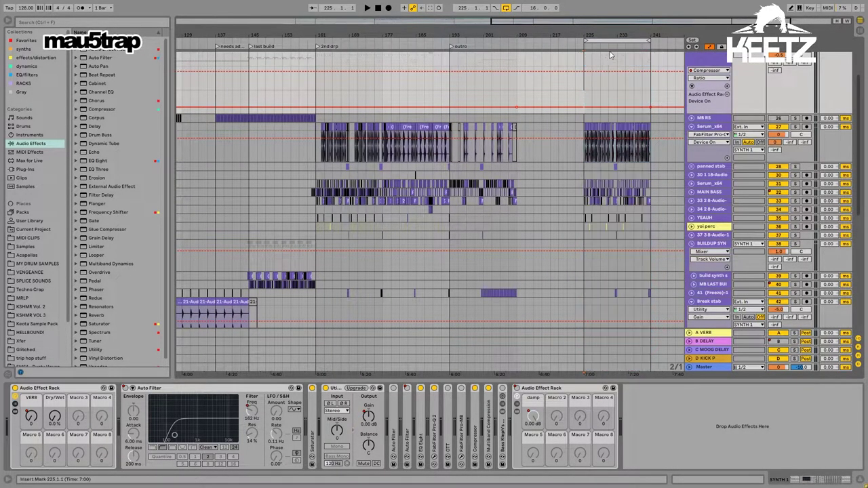
{"action": "left_click", "coordinate": [614, 41]}
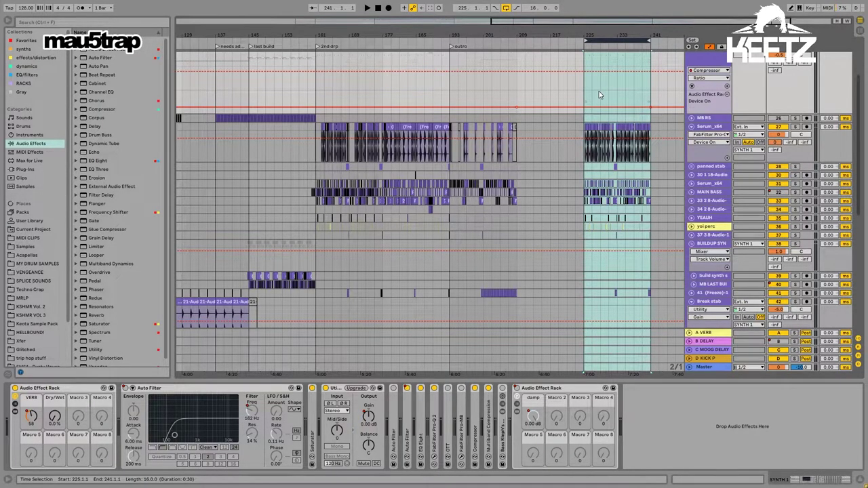
{"action": "key", "text": "space"}
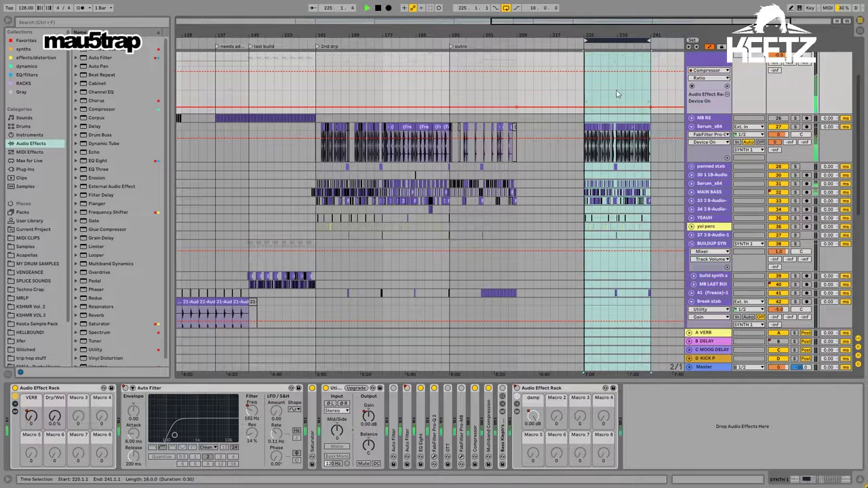
{"action": "scroll", "coordinate": [616, 90], "scroll_direction": "up", "scroll_amount": 1}
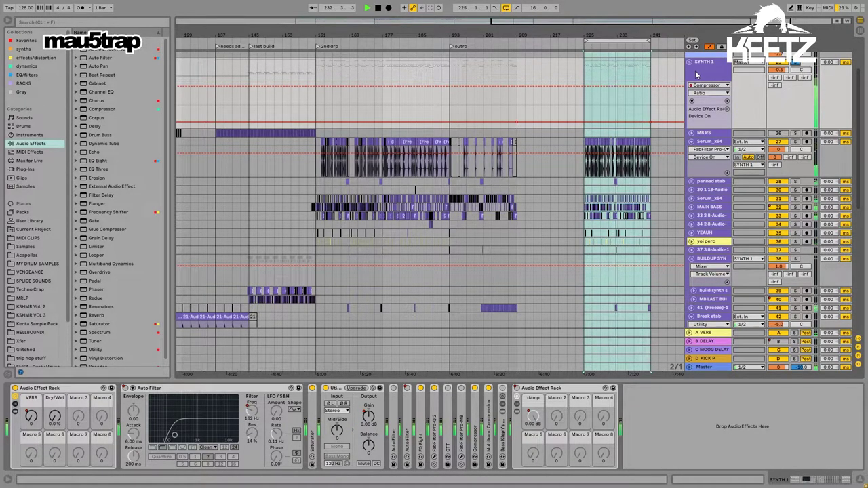
{"action": "left_click", "coordinate": [699, 74]}
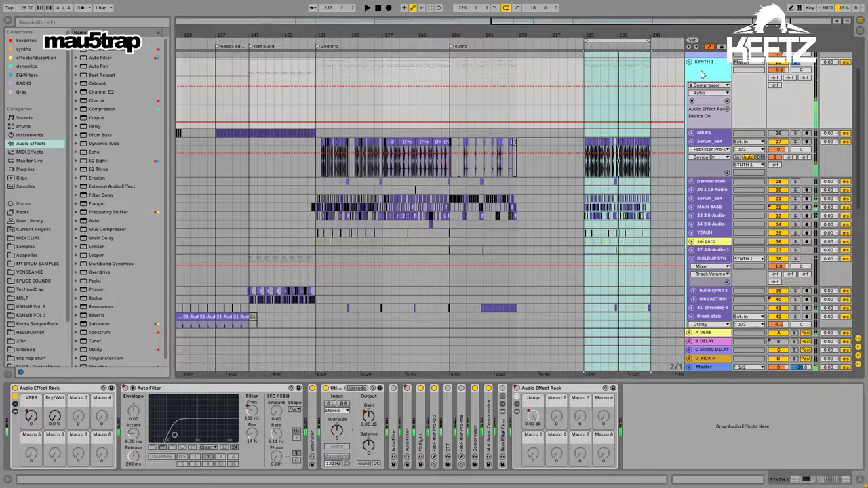
{"action": "left_click", "coordinate": [795, 63]}
{"action": "left_click", "coordinate": [708, 69]}
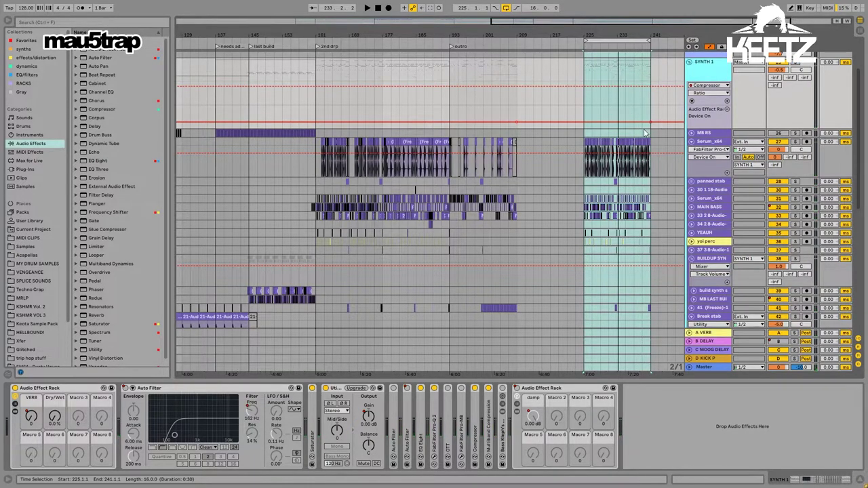
Step: Compare the SYNTH 1 group's device settings at bars 225 and 241 with those around the second drop's start, bars 157 to 165
{"action": "left_click", "coordinate": [587, 102]}
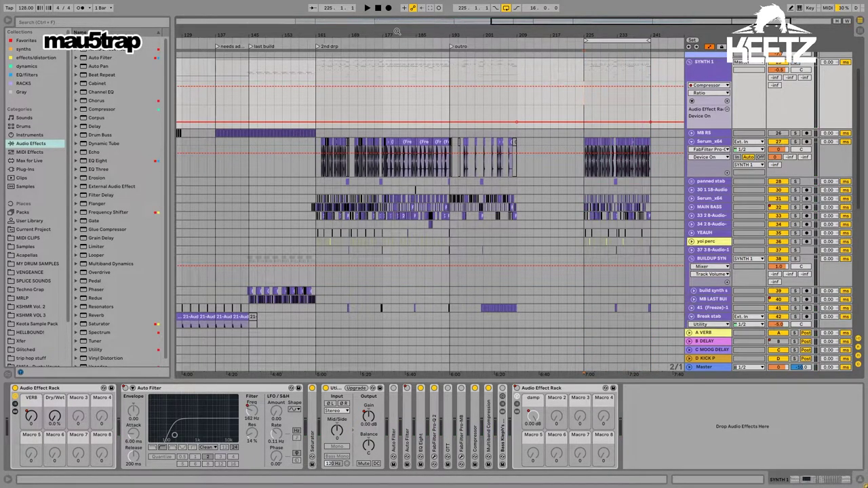
{"action": "left_click_drag", "start_coordinate": [398, 31], "coordinate": [522, 31]}
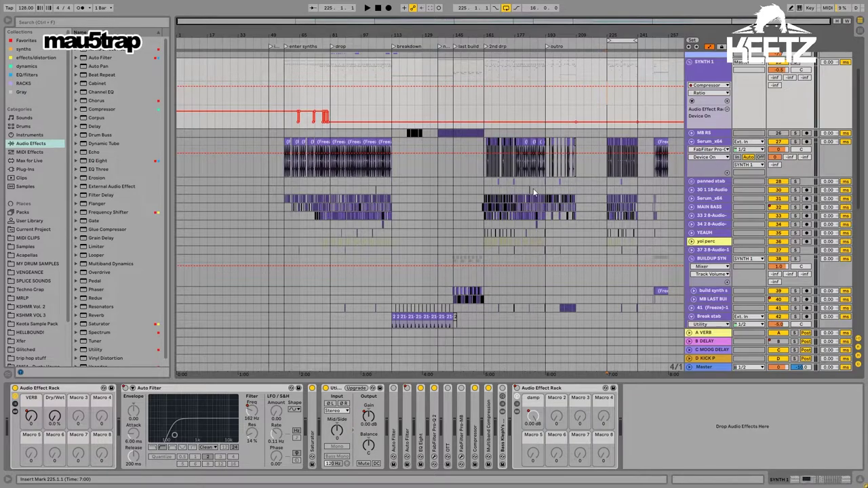
{"action": "left_click_drag", "start_coordinate": [608, 106], "coordinate": [640, 106]}
{"action": "left_click", "coordinate": [639, 106]}
{"action": "left_click", "coordinate": [485, 107]}
{"action": "left_click_drag", "start_coordinate": [476, 107], "coordinate": [490, 102]}
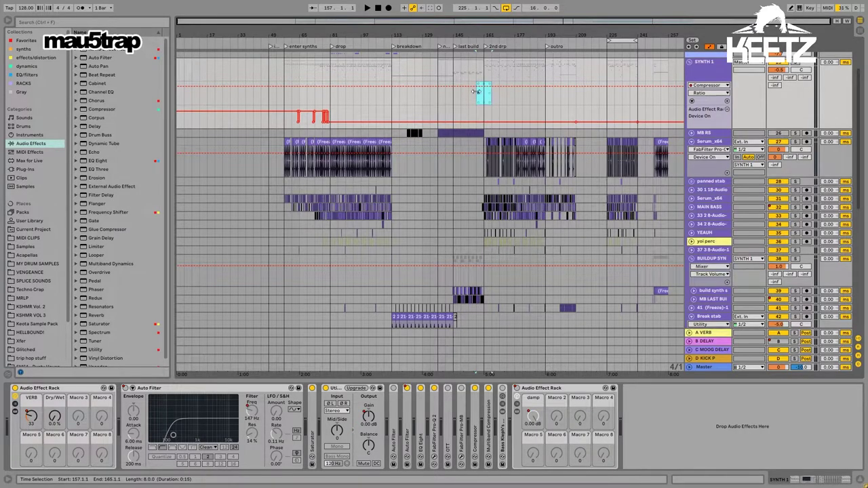
{"action": "left_click", "coordinate": [482, 118]}
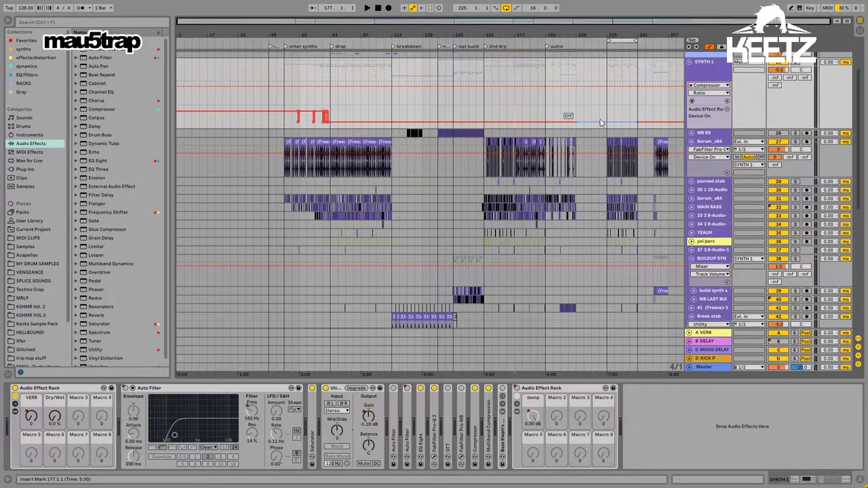
Step: Compare the SYNTH 1 group's settings over bars 225 to 241 with the first half of the second drop, up to bar 177
{"action": "left_click_drag", "start_coordinate": [608, 114], "coordinate": [642, 114]}
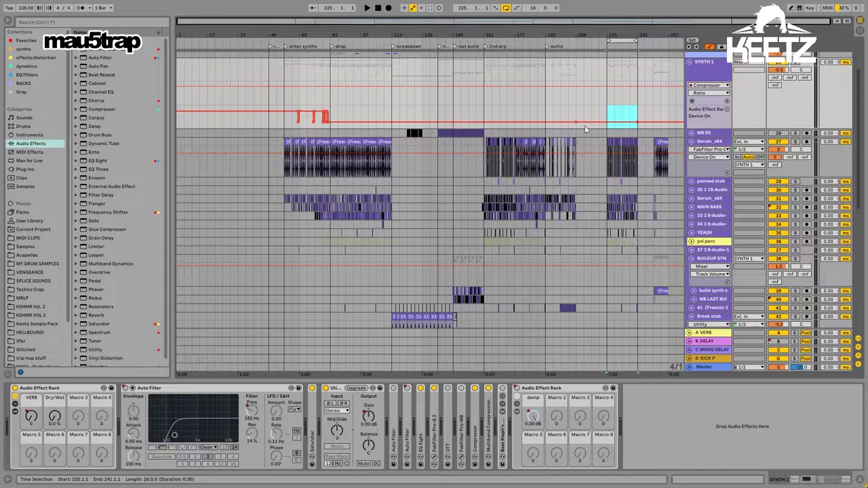
{"action": "left_click_drag", "start_coordinate": [483, 104], "coordinate": [516, 110]}
{"action": "left_click", "coordinate": [515, 110]}
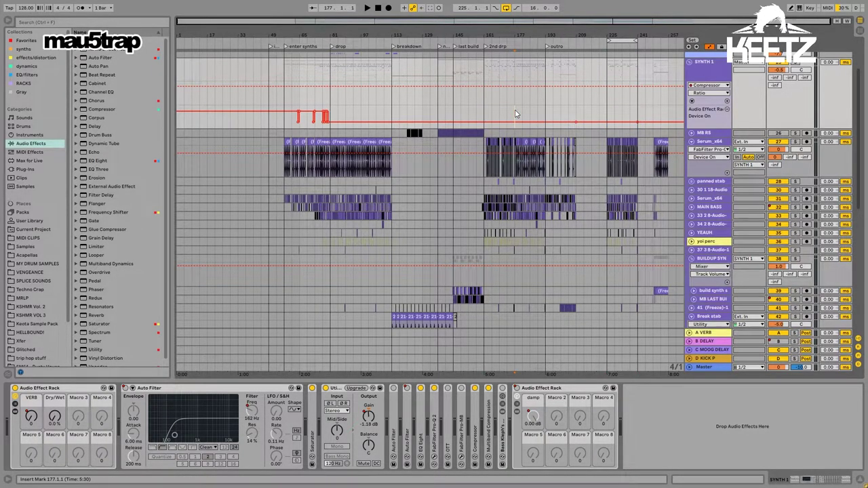
{"action": "scroll", "coordinate": [516, 114], "scroll_direction": "up", "scroll_amount": 5}
{"action": "scroll", "coordinate": [528, 138], "scroll_direction": "down", "scroll_amount": 3}
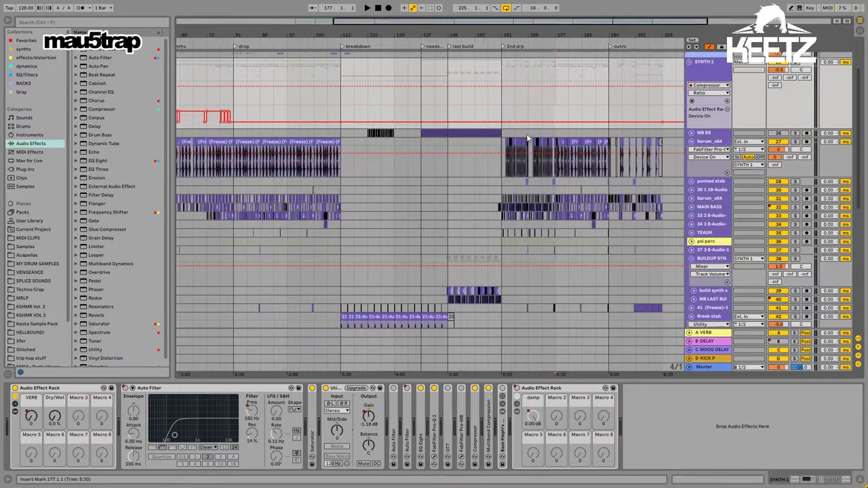
Step: Check the SYNTH 1 group's device settings at bars 161 and 177, then at the first drop's start, bar 81
{"action": "left_click_drag", "start_coordinate": [502, 112], "coordinate": [555, 113]}
{"action": "left_click", "coordinate": [505, 114]}
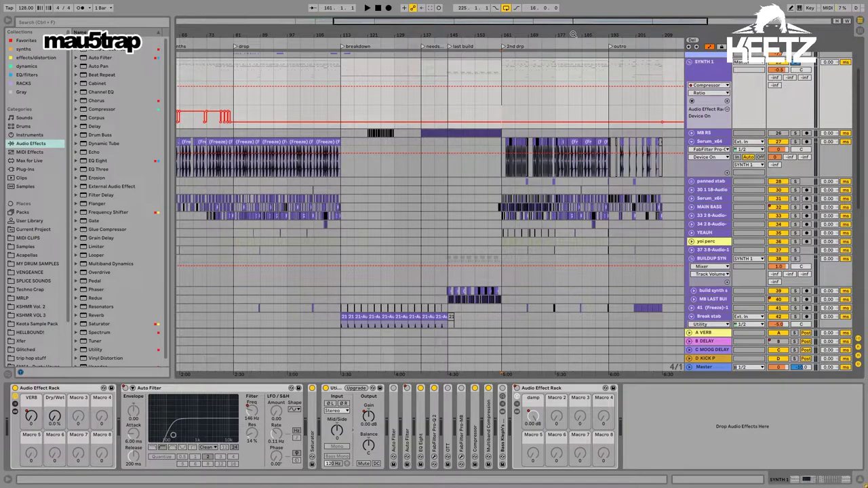
{"action": "left_click", "coordinate": [556, 111]}
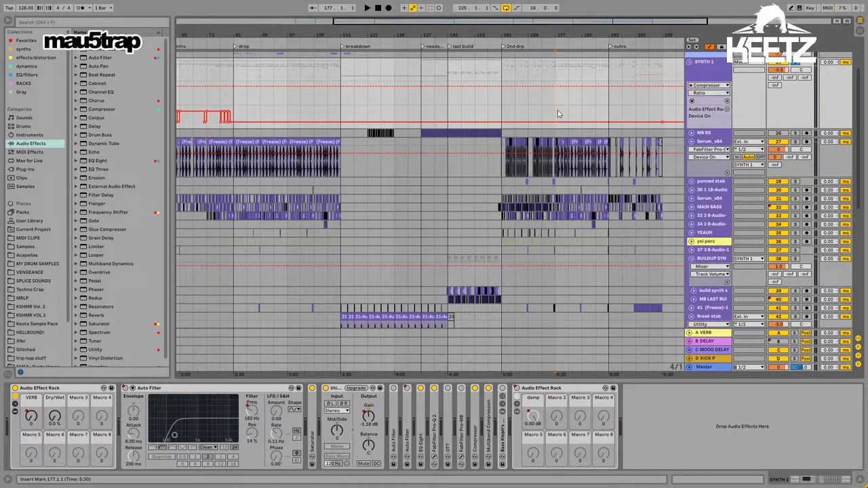
{"action": "left_click_drag", "start_coordinate": [557, 34], "coordinate": [562, 15]}
{"action": "left_click", "coordinate": [340, 103]}
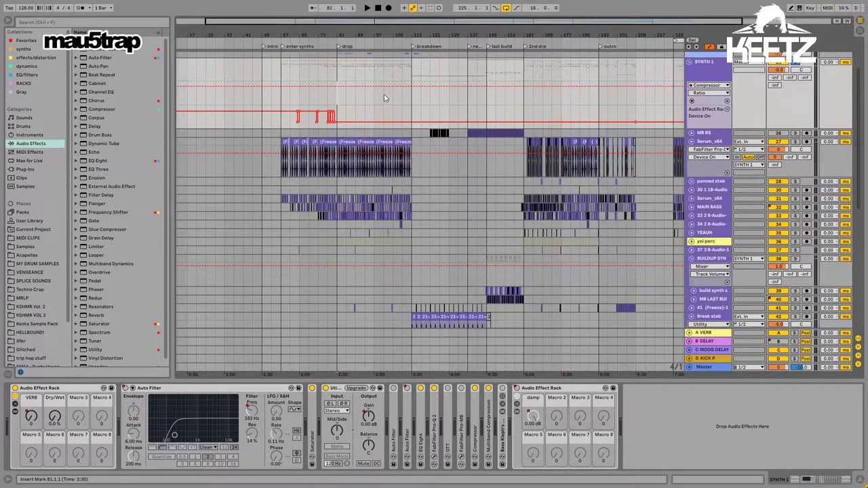
Step: Compare the SYNTH 1 group's settings in both halves of the second drop, bars 161 to 193, with bars 97 to 113 of the first drop
{"action": "left_click", "coordinate": [551, 110]}
{"action": "left_click_drag", "start_coordinate": [524, 113], "coordinate": [565, 110]}
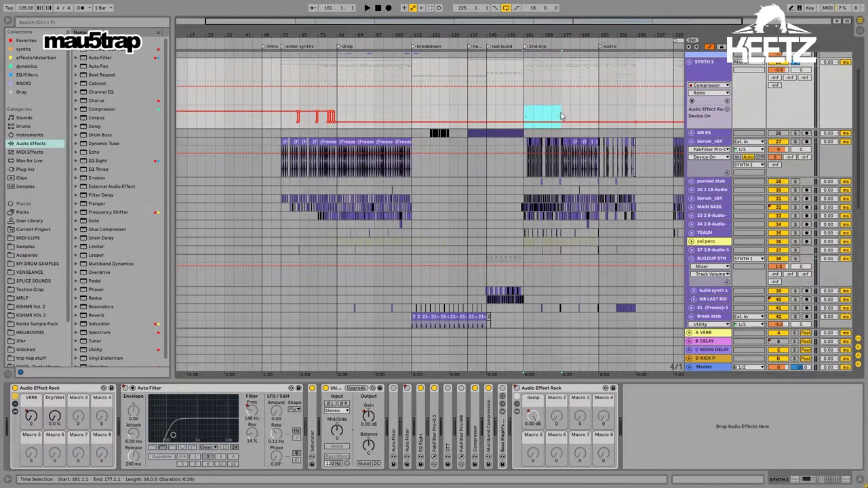
{"action": "key", "text": "ctrl+d"}
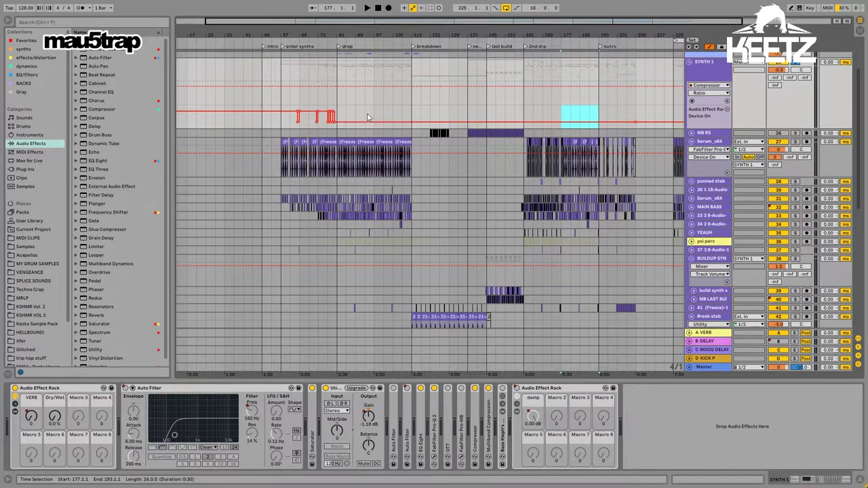
{"action": "left_click", "coordinate": [373, 116]}
{"action": "key", "text": "ctrl+v"}
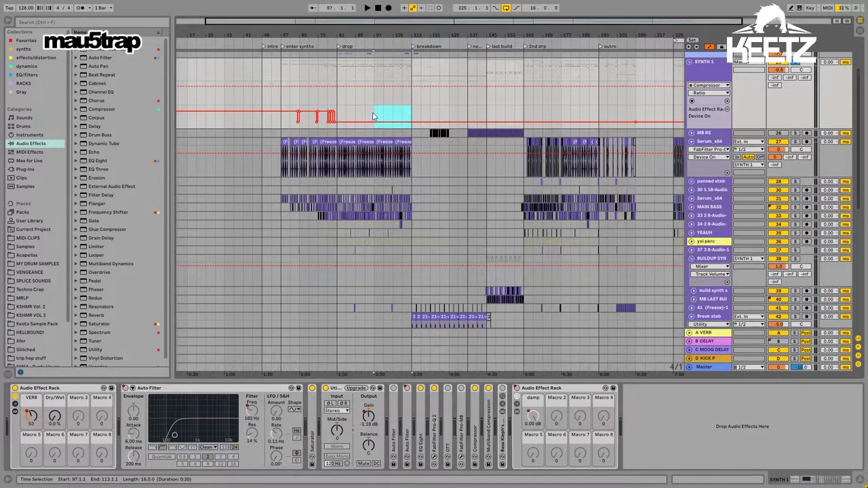
{"action": "left_click", "coordinate": [375, 112]}
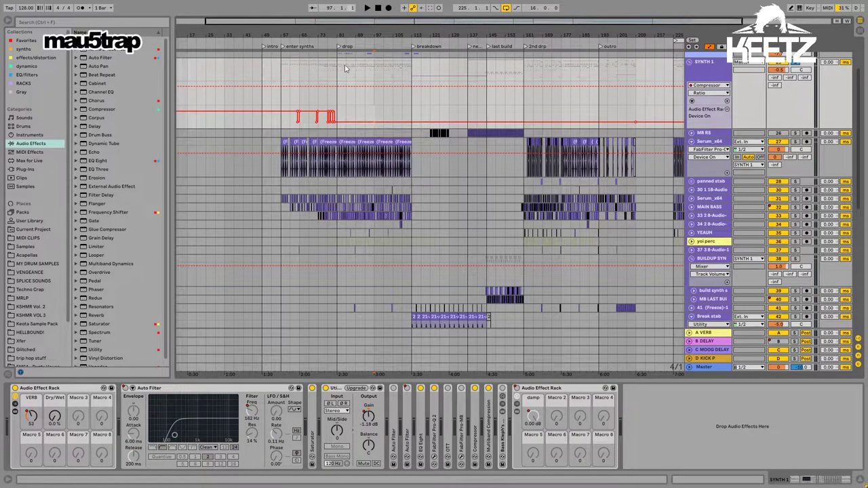
Step: Play the SYNTH 1 group from bar 97, then from bar 177 in the second half of the second drop
{"action": "key", "text": "space"}
{"action": "scroll", "coordinate": [801, 92], "scroll_direction": "up", "scroll_amount": 1}
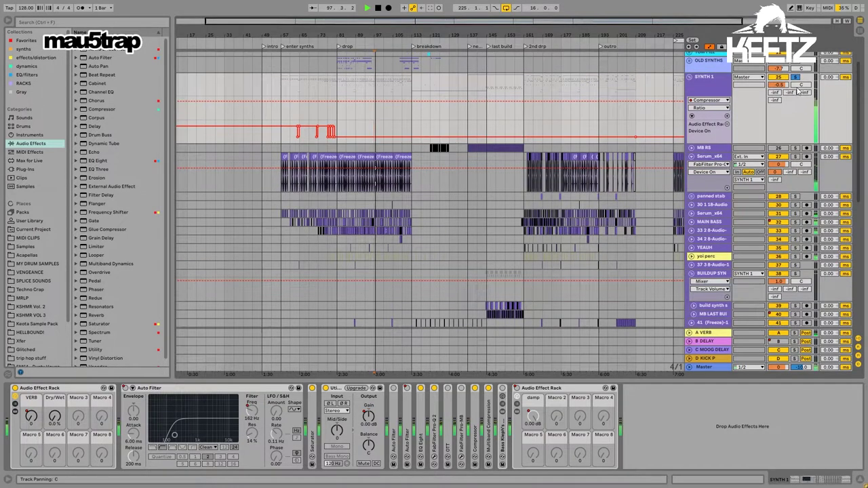
{"action": "left_click", "coordinate": [563, 127]}
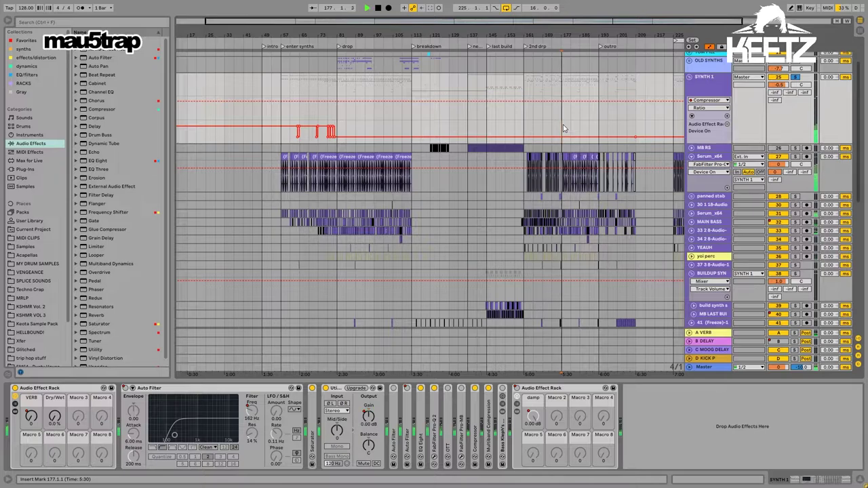
{"action": "left_click_drag", "start_coordinate": [586, 37], "coordinate": [518, 147]}
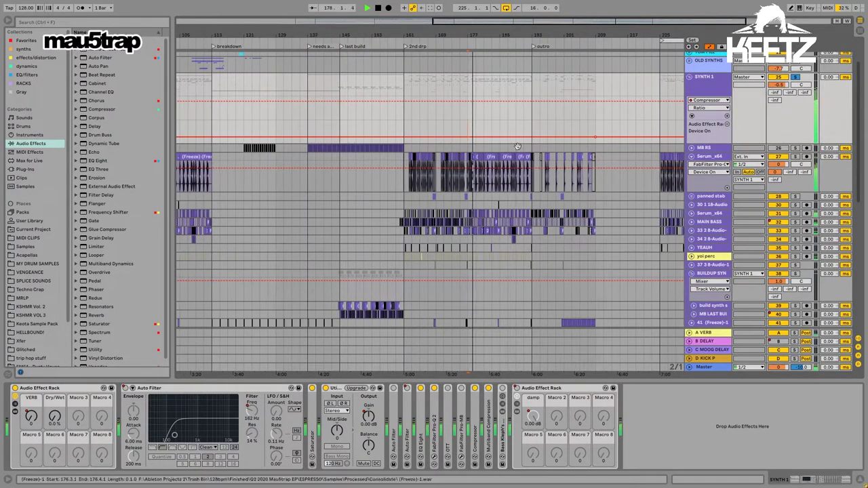
{"action": "scroll", "coordinate": [495, 136], "scroll_direction": "up", "scroll_amount": 3}
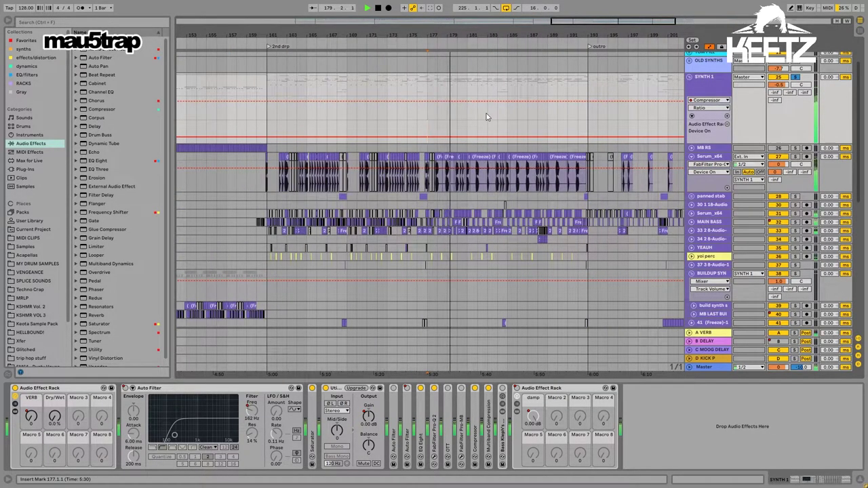
{"action": "mouse_move", "coordinate": [497, 102]}
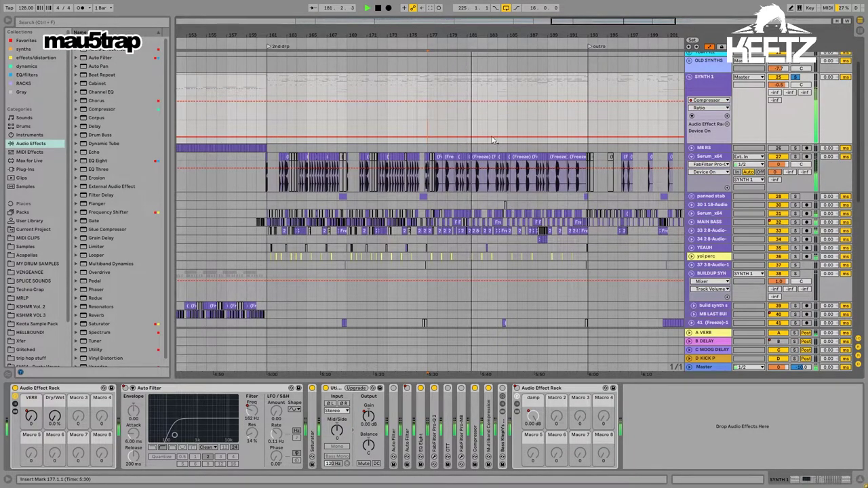
Step: Replay the second drop from bar 175 across the transition at bar 177, then stop playback
{"action": "left_click", "coordinate": [386, 127]}
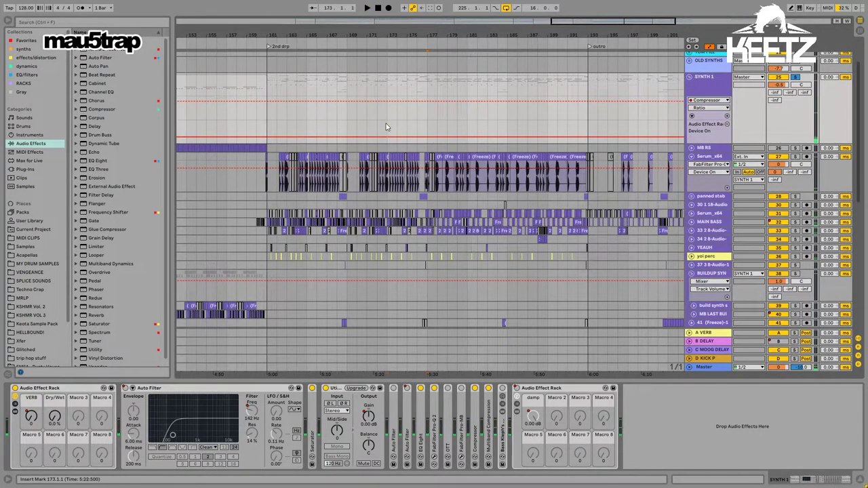
{"action": "left_click", "coordinate": [407, 130]}
{"action": "key", "text": "space"}
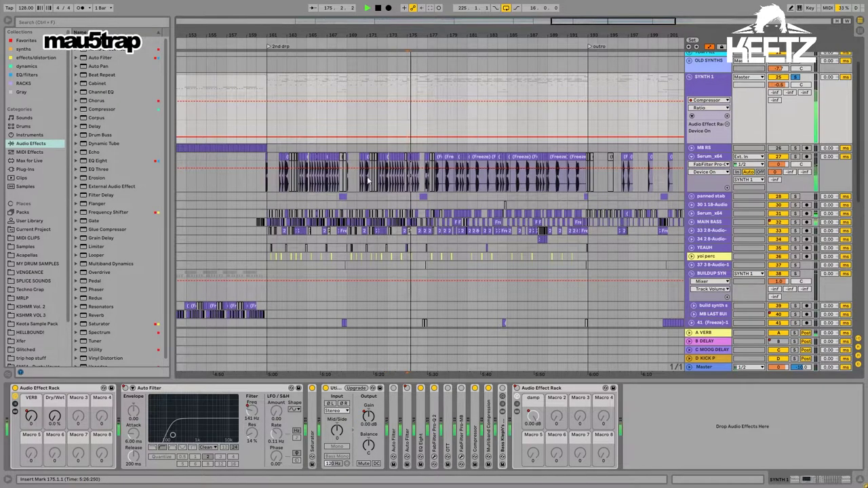
{"action": "left_click_drag", "start_coordinate": [581, 35], "coordinate": [483, 26]}
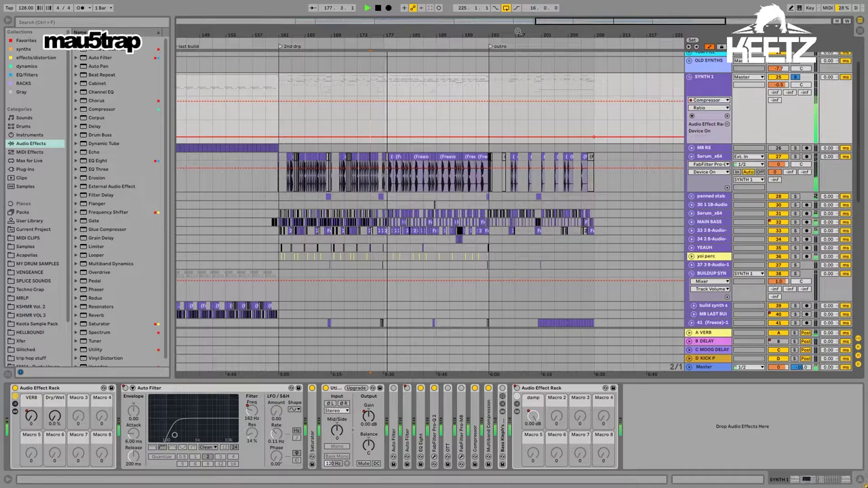
{"action": "scroll", "coordinate": [442, 55], "scroll_direction": "down", "scroll_amount": 3}
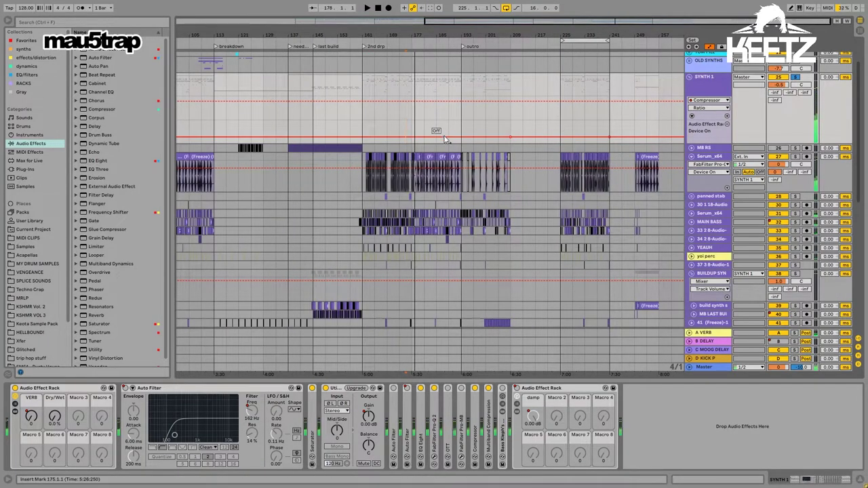
Step: Play bars 225 to 241 of the SYNTH 1 group and compare them with the second drop's halves, bars 161–177 and 177–193
{"action": "left_click_drag", "start_coordinate": [558, 129], "coordinate": [609, 128]}
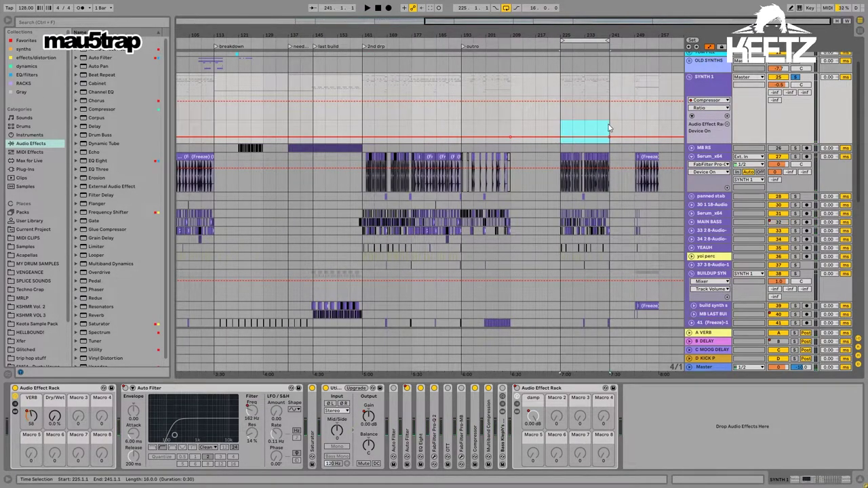
{"action": "key", "text": "space"}
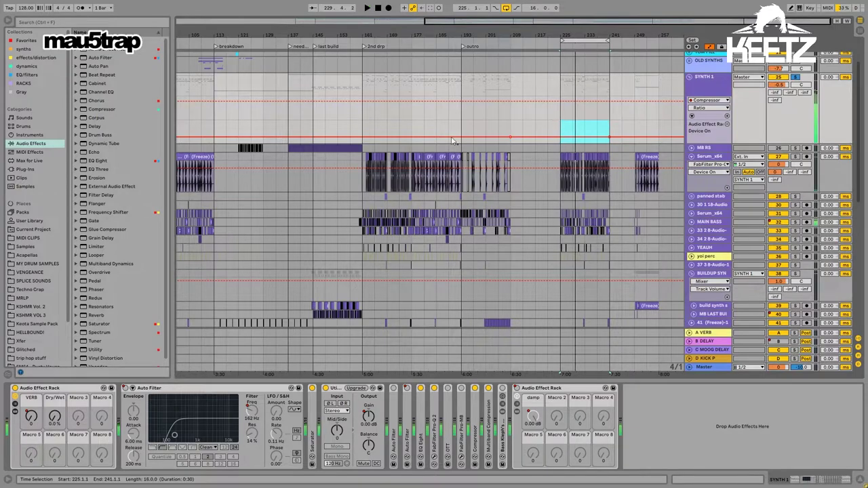
{"action": "left_click_drag", "start_coordinate": [364, 129], "coordinate": [411, 132]}
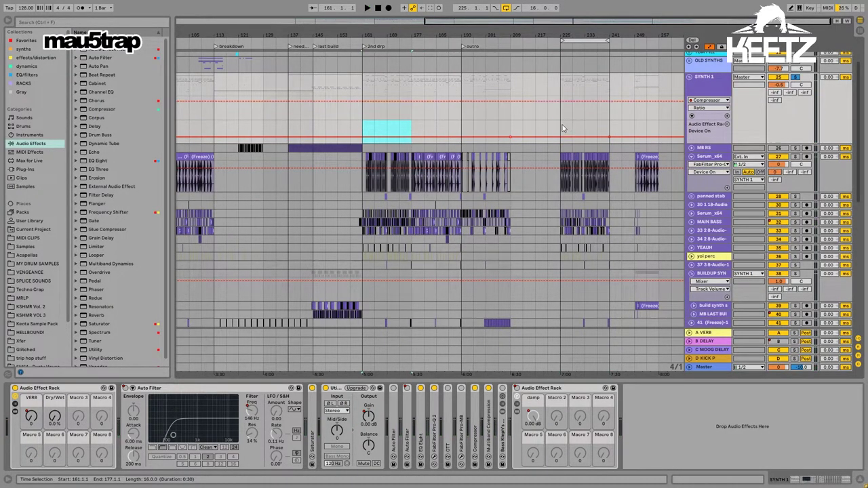
{"action": "left_click_drag", "start_coordinate": [563, 127], "coordinate": [608, 130]}
{"action": "left_click_drag", "start_coordinate": [412, 129], "coordinate": [464, 128]}
{"action": "left_click", "coordinate": [462, 125]}
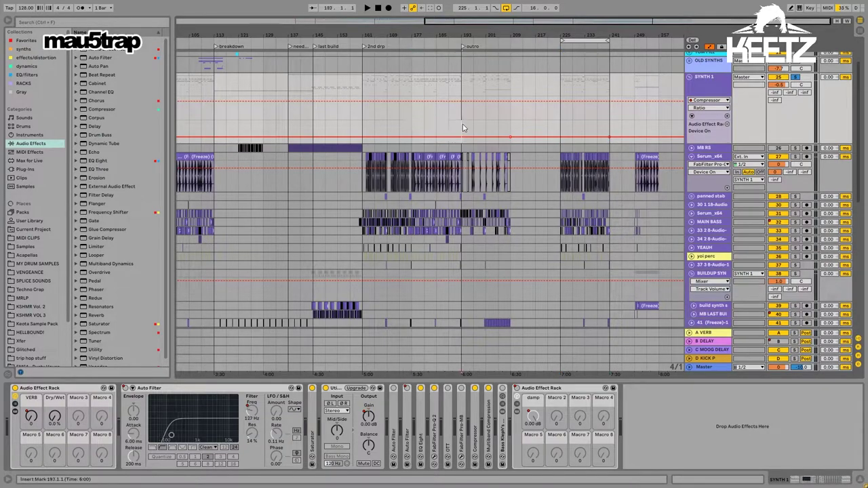
{"action": "left_click", "coordinate": [411, 128]}
{"action": "scroll", "coordinate": [373, 168], "scroll_direction": "left", "scroll_amount": 5}
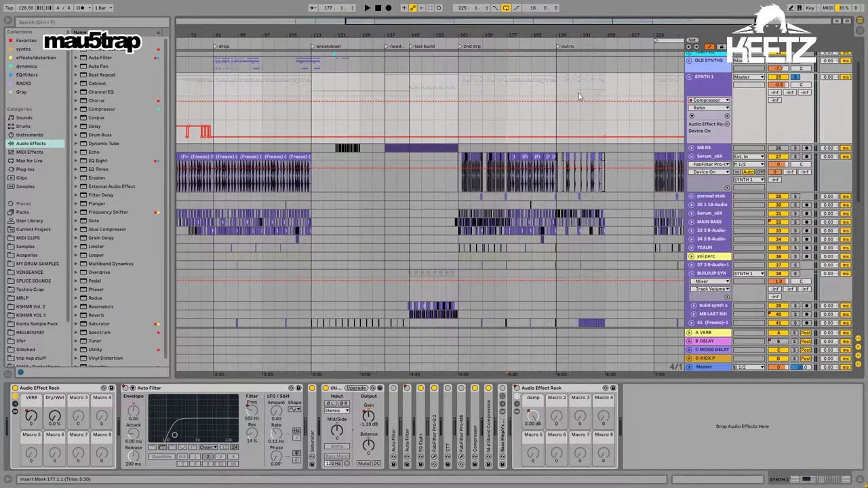
{"action": "left_click_drag", "start_coordinate": [458, 121], "coordinate": [506, 129]}
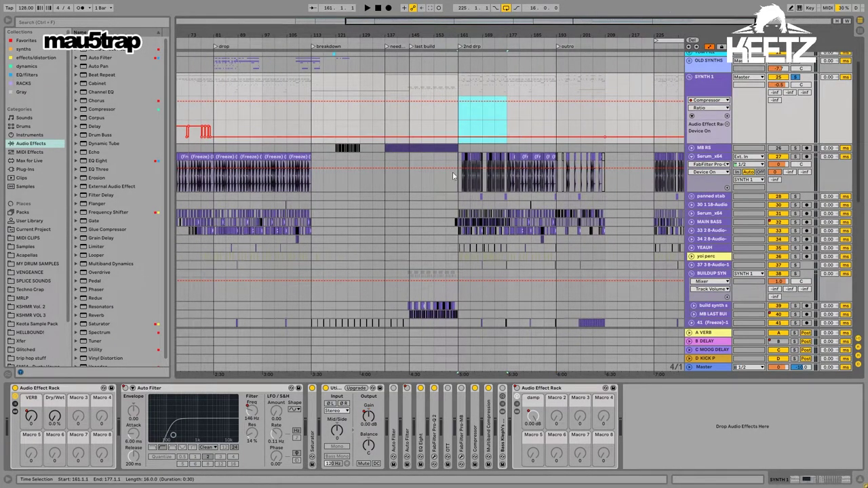
Step: Inspect the SYNTH 1 group's clips and automation closely around bars 176 and 177 of the second drop
{"action": "left_click_drag", "start_coordinate": [532, 34], "coordinate": [438, 105]}
{"action": "left_click", "coordinate": [340, 124]}
{"action": "scroll", "coordinate": [342, 129], "scroll_direction": "down", "scroll_amount": 1}
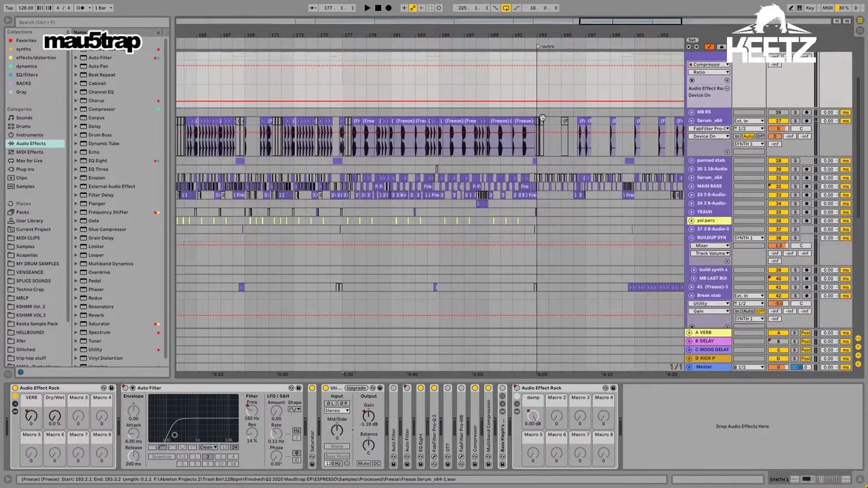
{"action": "left_click", "coordinate": [346, 167]}
{"action": "scroll", "coordinate": [348, 110], "scroll_direction": "up", "scroll_amount": 1}
{"action": "left_click", "coordinate": [328, 108]}
{"action": "scroll", "coordinate": [333, 106], "scroll_direction": "up", "scroll_amount": 1}
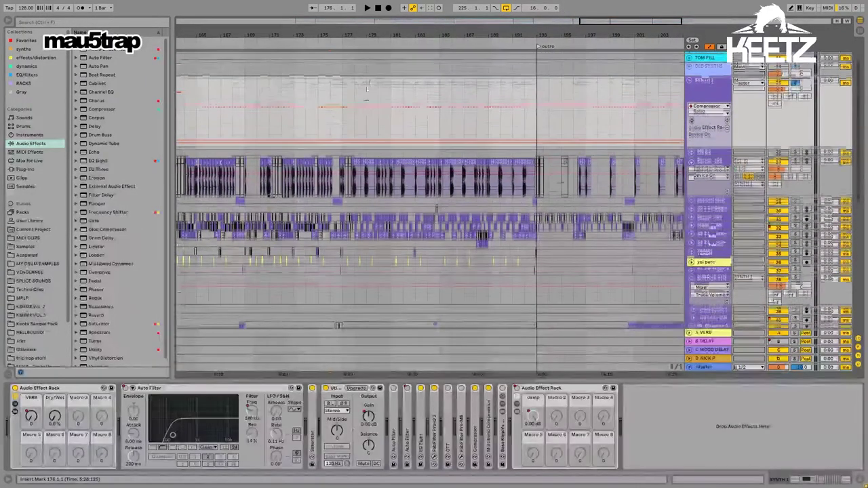
Step: Play the SYNTH 1 group from the start of the outro at bar 193
{"action": "left_click_drag", "start_coordinate": [407, 38], "coordinate": [330, 29]}
{"action": "left_click", "coordinate": [431, 126]}
{"action": "key", "text": "space"}
{"action": "scroll", "coordinate": [434, 129], "scroll_direction": "down", "scroll_amount": 1}
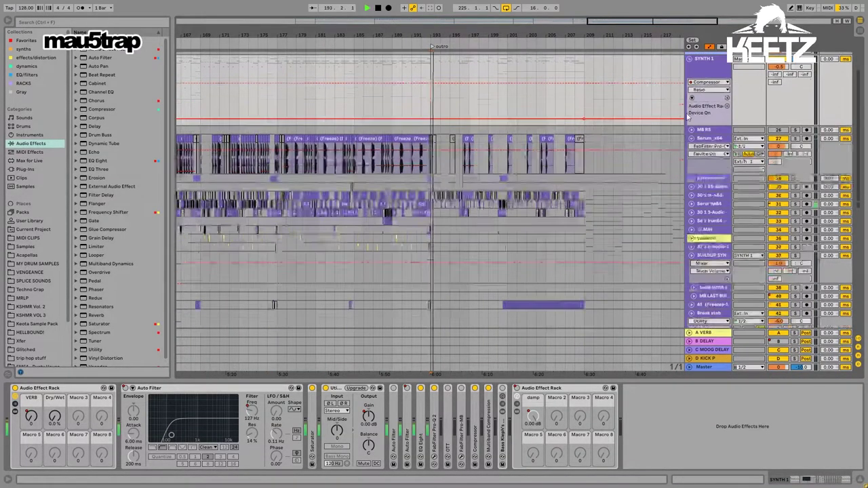
{"action": "scroll", "coordinate": [808, 91], "scroll_direction": "up", "scroll_amount": 1}
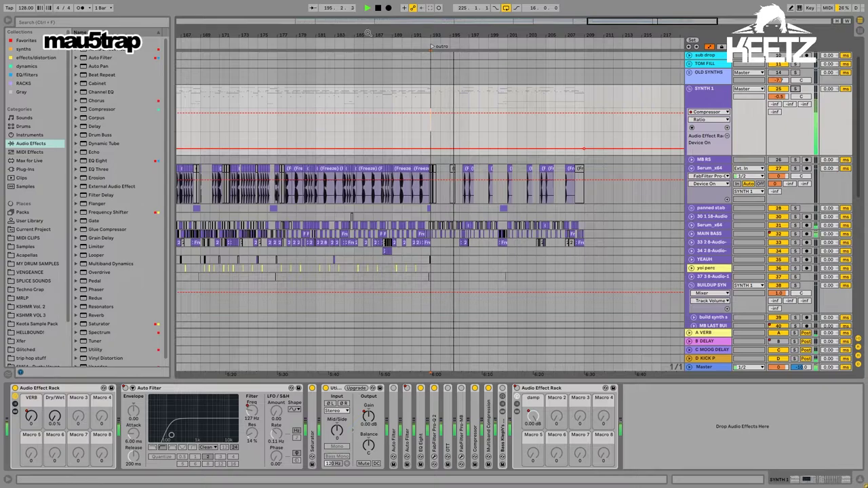
Step: Select bars 177 to 193 on the SYNTH 1 group while the outro keeps playing
{"action": "left_click_drag", "start_coordinate": [367, 35], "coordinate": [439, 29]}
{"action": "left_click_drag", "start_coordinate": [371, 130], "coordinate": [501, 129]}
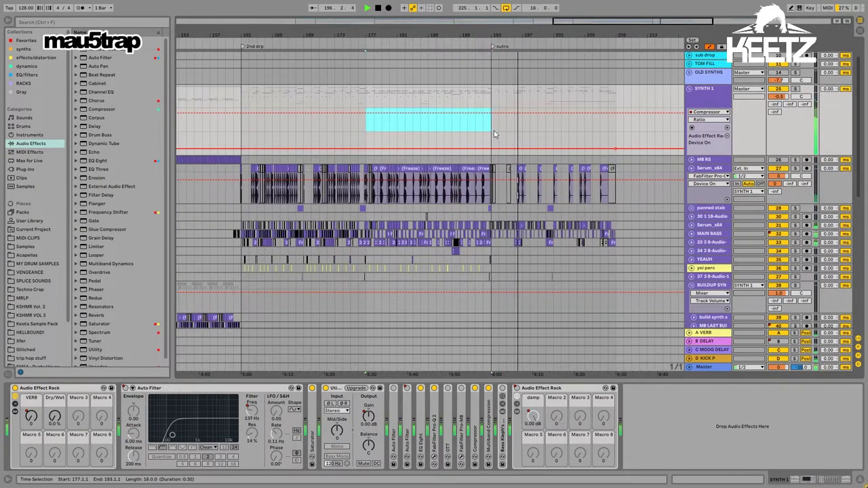
{"action": "scroll", "coordinate": [543, 167], "scroll_direction": "right", "scroll_amount": 5}
{"action": "scroll", "coordinate": [614, 145], "scroll_direction": "up", "scroll_amount": 2}
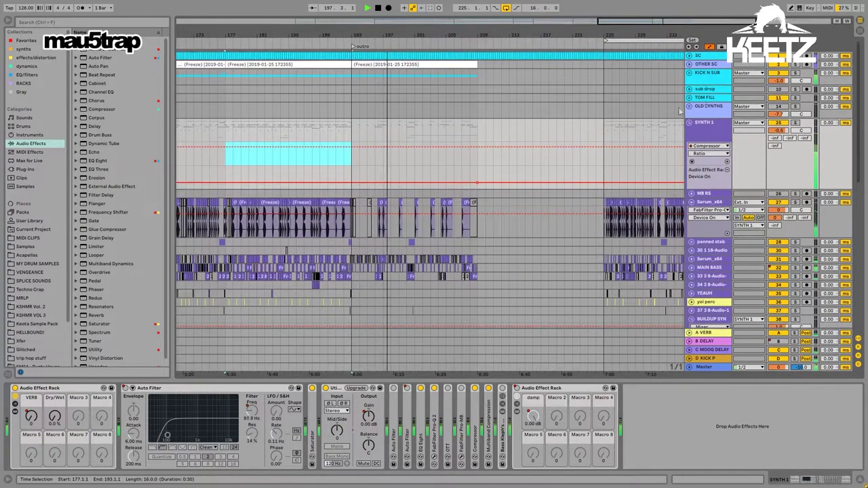
Step: Fold the SYNTH 1 group, unfold the FX 1 group and look through its tracks around the outro
{"action": "left_click", "coordinate": [686, 123]}
{"action": "scroll", "coordinate": [488, 135], "scroll_direction": "down", "scroll_amount": 1}
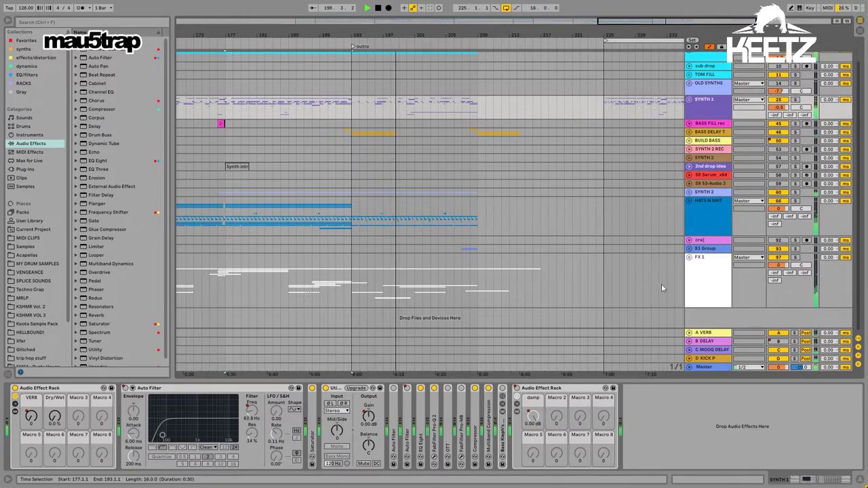
{"action": "left_click", "coordinate": [688, 258]}
{"action": "scroll", "coordinate": [539, 267], "scroll_direction": "down", "scroll_amount": 10}
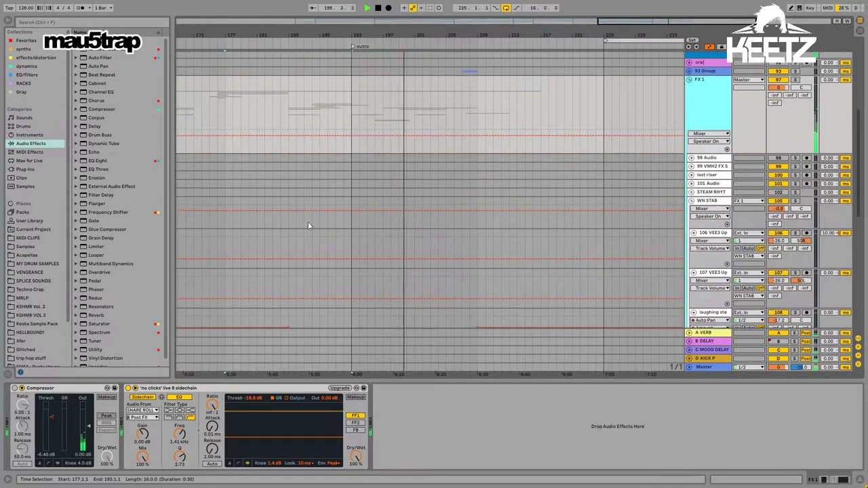
{"action": "left_click_drag", "start_coordinate": [422, 34], "coordinate": [420, 28]}
{"action": "scroll", "coordinate": [541, 214], "scroll_direction": "down", "scroll_amount": 4}
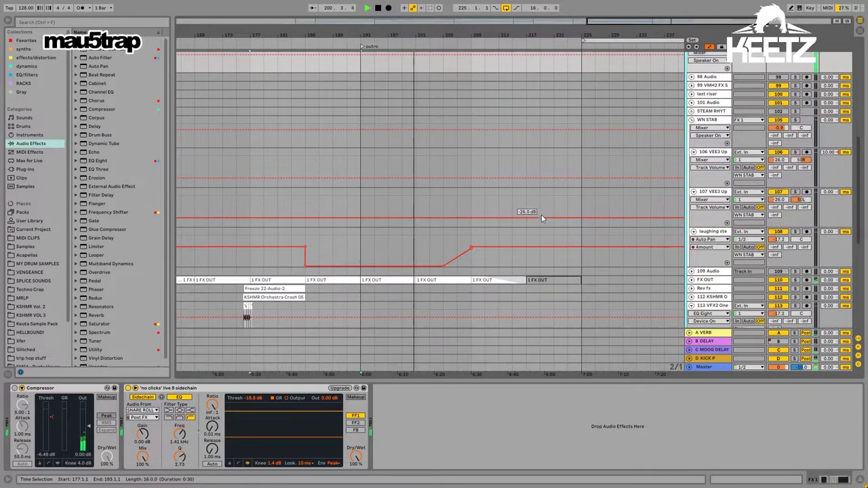
{"action": "scroll", "coordinate": [520, 199], "scroll_direction": "up", "scroll_amount": 1}
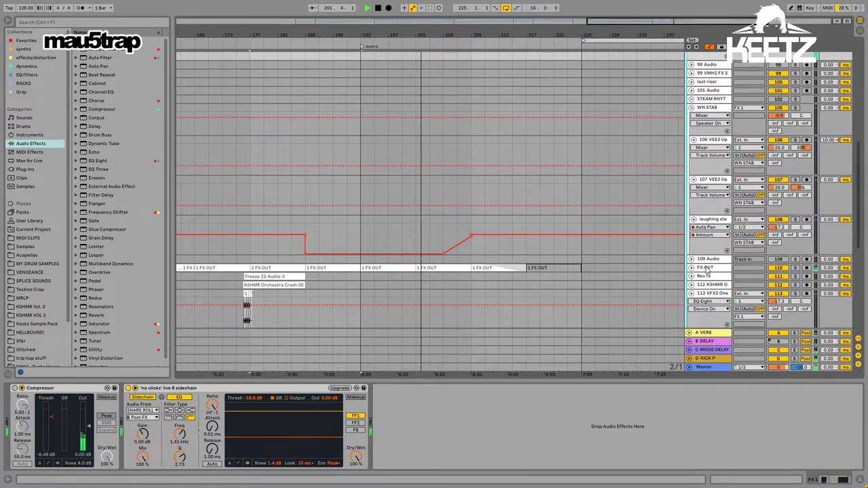
{"action": "scroll", "coordinate": [571, 182], "scroll_direction": "up", "scroll_amount": 3}
{"action": "scroll", "coordinate": [572, 178], "scroll_direction": "up", "scroll_amount": 8}
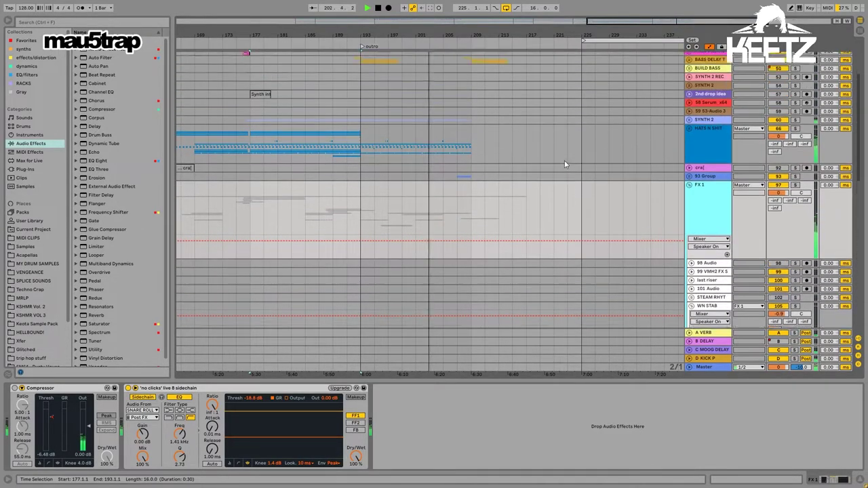
Step: Unfold the SYNTH 1 group again, stop playback and expand its 41 (Freeze)-1 track
{"action": "scroll", "coordinate": [543, 167], "scroll_direction": "up", "scroll_amount": 1}
{"action": "left_click", "coordinate": [690, 93]}
{"action": "scroll", "coordinate": [515, 153], "scroll_direction": "down", "scroll_amount": 3}
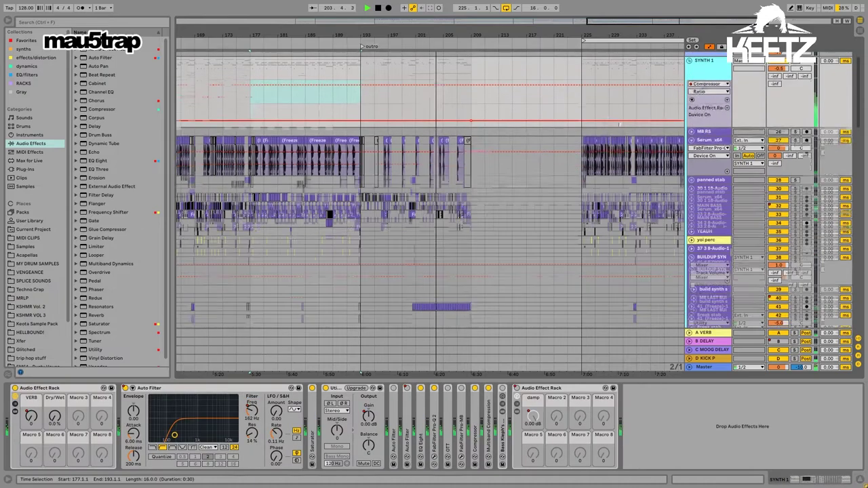
{"action": "scroll", "coordinate": [474, 155], "scroll_direction": "down", "scroll_amount": 1}
{"action": "key", "text": "space"}
{"action": "left_click", "coordinate": [713, 241]}
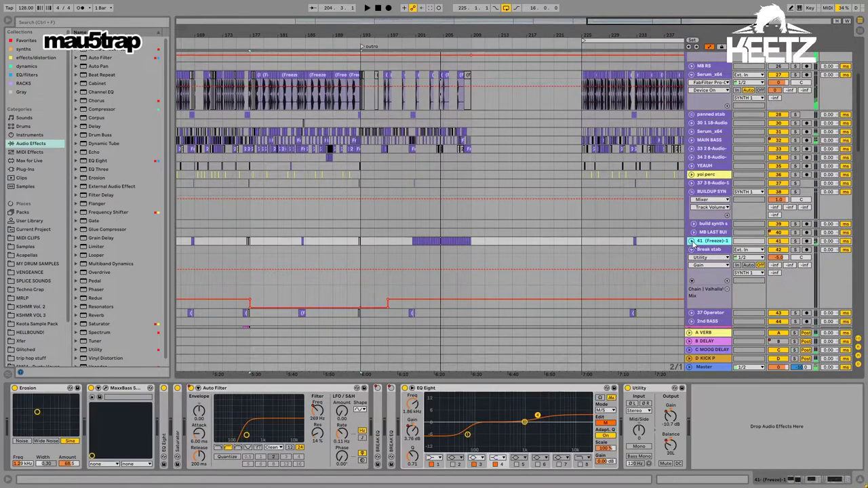
{"action": "left_click", "coordinate": [692, 241]}
Step: Solo the 41 (Freeze)-1 track and play its repeated outro clips from bar 200
{"action": "scroll", "coordinate": [422, 234], "scroll_direction": "down", "scroll_amount": 1}
{"action": "left_click", "coordinate": [414, 194]}
{"action": "left_click", "coordinate": [409, 201]}
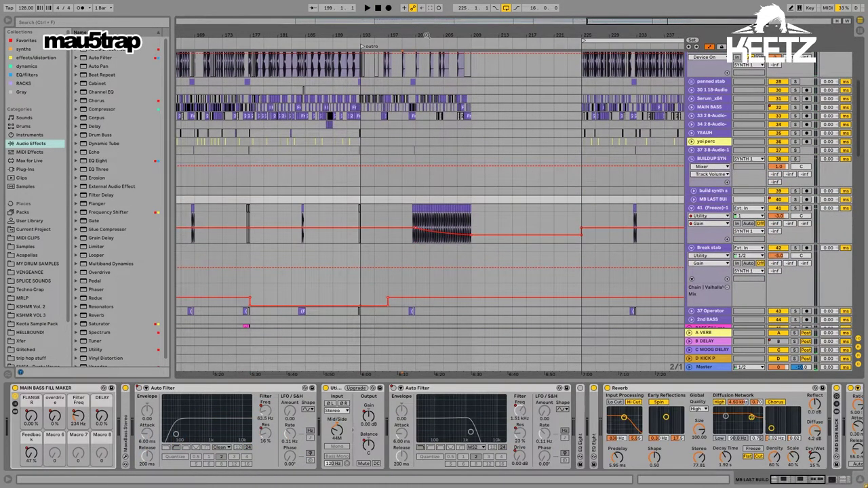
{"action": "left_click_drag", "start_coordinate": [426, 31], "coordinate": [426, 33]}
{"action": "left_click", "coordinate": [476, 241]}
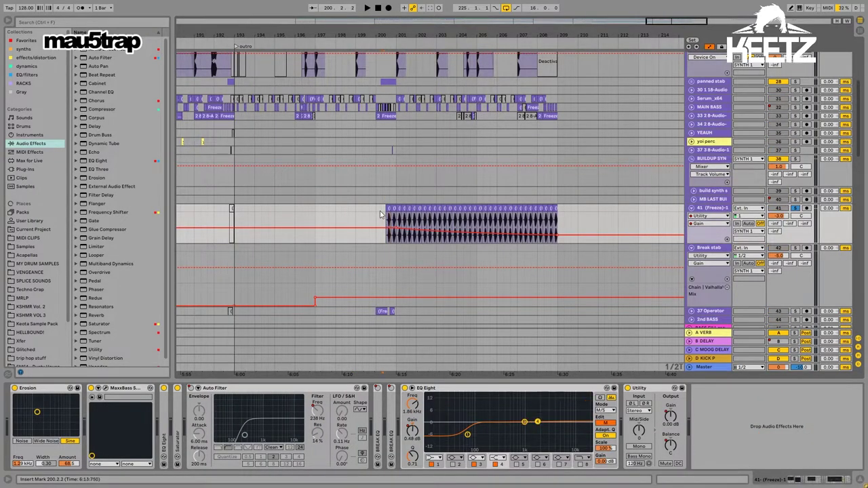
{"action": "key", "text": "space"}
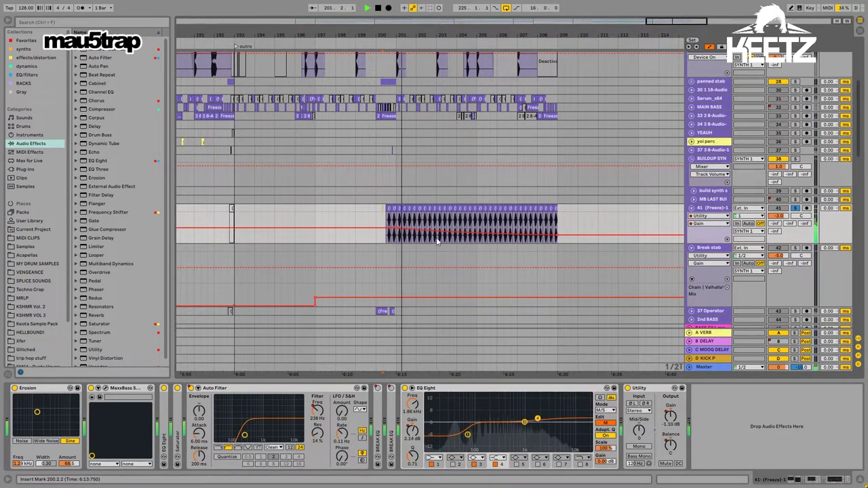
Step: Select bars 200 to 210 on the 41 (Freeze)-1 track and briefly audition its first repeated clips from bar 200.3
{"action": "left_click", "coordinate": [706, 209]}
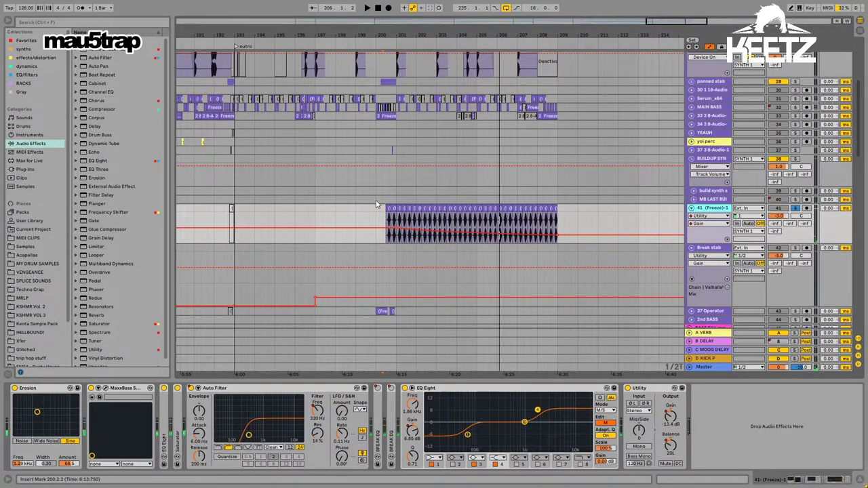
{"action": "mouse_move", "coordinate": [376, 204]}
{"action": "left_mouse_down"}
{"action": "mouse_move", "coordinate": [552, 206]}
{"action": "mouse_move", "coordinate": [355, 198]}
{"action": "mouse_move", "coordinate": [377, 201]}
{"action": "mouse_move", "coordinate": [378, 211]}
{"action": "left_mouse_up"}
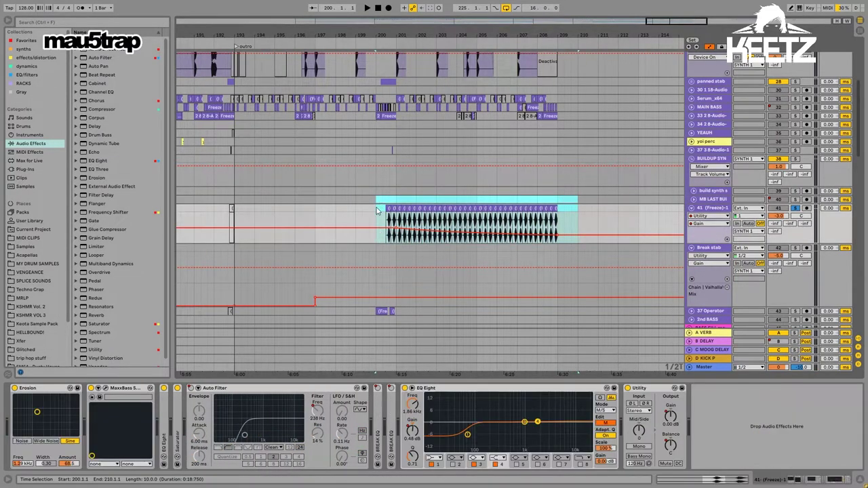
{"action": "left_click", "coordinate": [377, 211]}
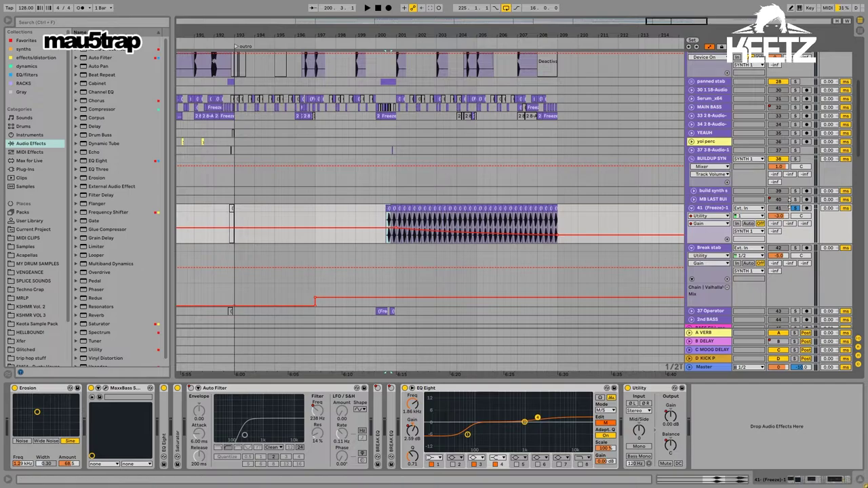
{"action": "key", "text": "space"}
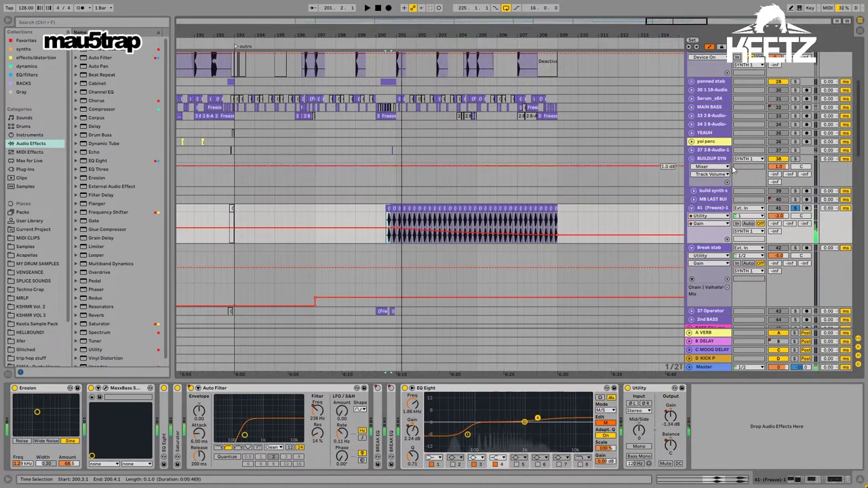
{"action": "key", "text": "space"}
Step: Expand the 33 2 8-Audio track and inspect the first repeated clips on 41 (Freeze)-1 around bars 200 and 201
{"action": "left_click", "coordinate": [703, 117]}
{"action": "left_click", "coordinate": [692, 116]}
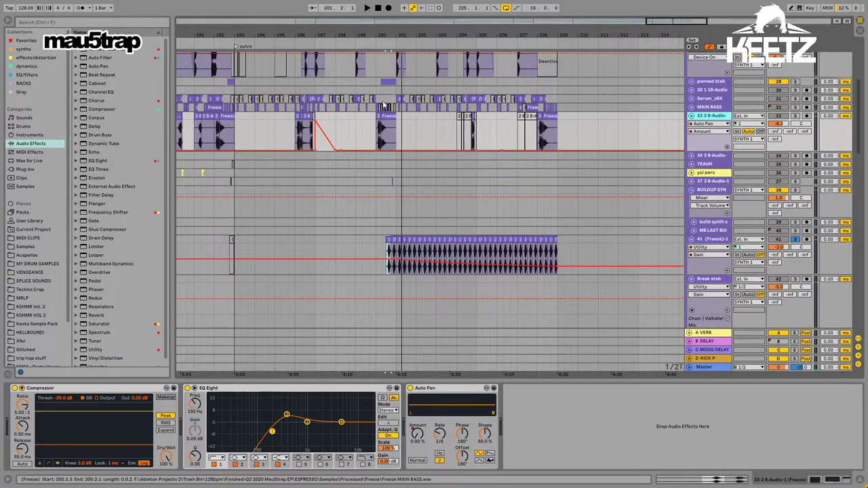
{"action": "scroll", "coordinate": [385, 106], "scroll_direction": "up", "scroll_amount": 1}
{"action": "left_click_drag", "start_coordinate": [396, 36], "coordinate": [402, 328]}
{"action": "left_click", "coordinate": [377, 257]}
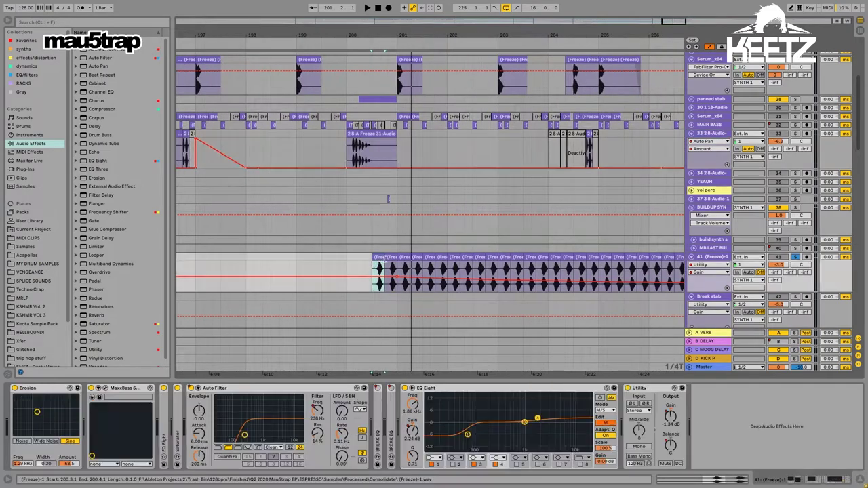
{"action": "left_click", "coordinate": [388, 258]}
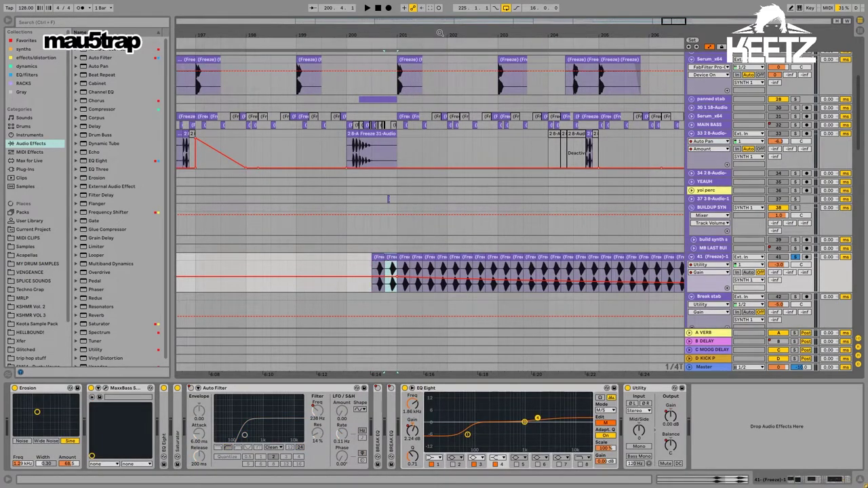
{"action": "left_click_drag", "start_coordinate": [440, 33], "coordinate": [496, 266]}
{"action": "left_click", "coordinate": [487, 258]}
{"action": "left_click_drag", "start_coordinate": [551, 35], "coordinate": [379, 35]}
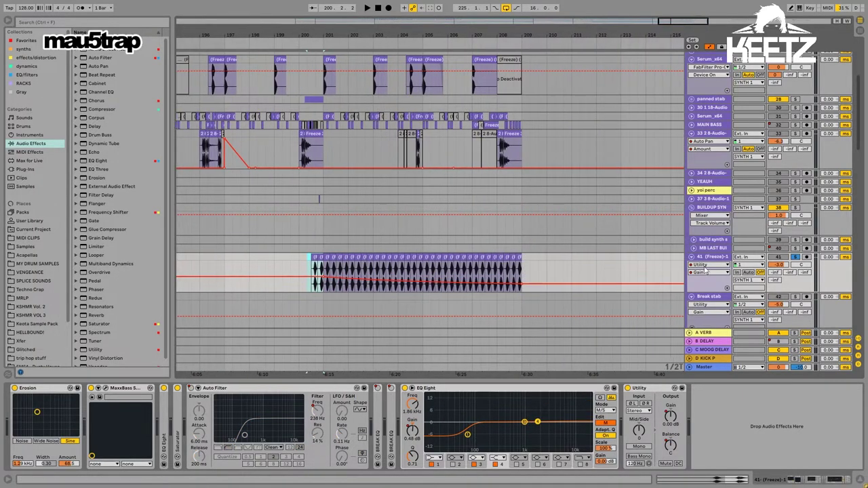
Step: Show the Utility Balance automation on the 41 (Freeze)-1 track and highlight it from bar 201 to 209
{"action": "right_click", "coordinate": [670, 445]}
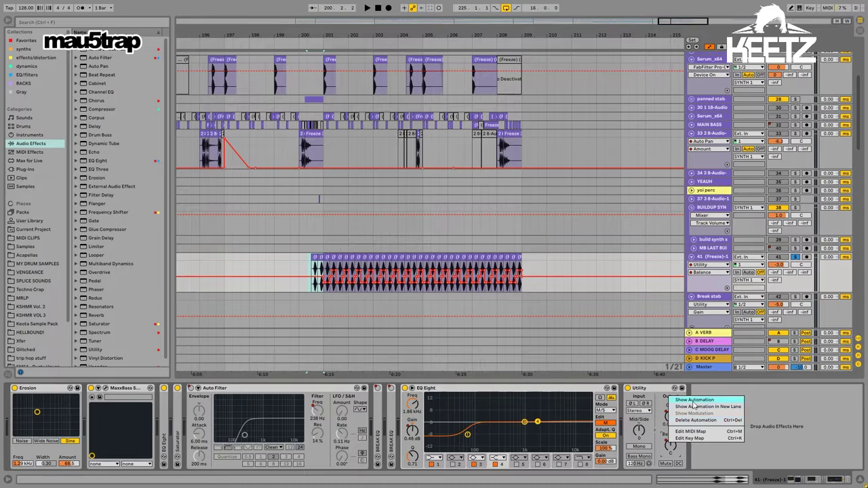
{"action": "left_click", "coordinate": [693, 401]}
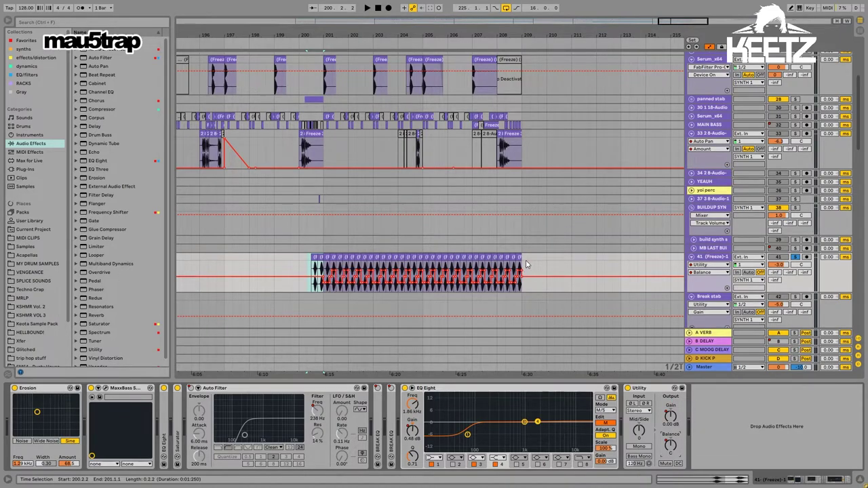
{"action": "left_click", "coordinate": [324, 252]}
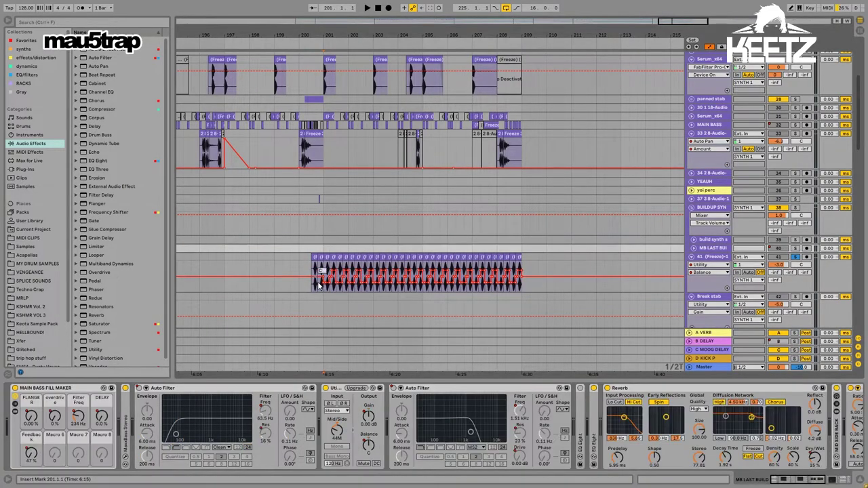
{"action": "left_click_drag", "start_coordinate": [326, 269], "coordinate": [529, 260]}
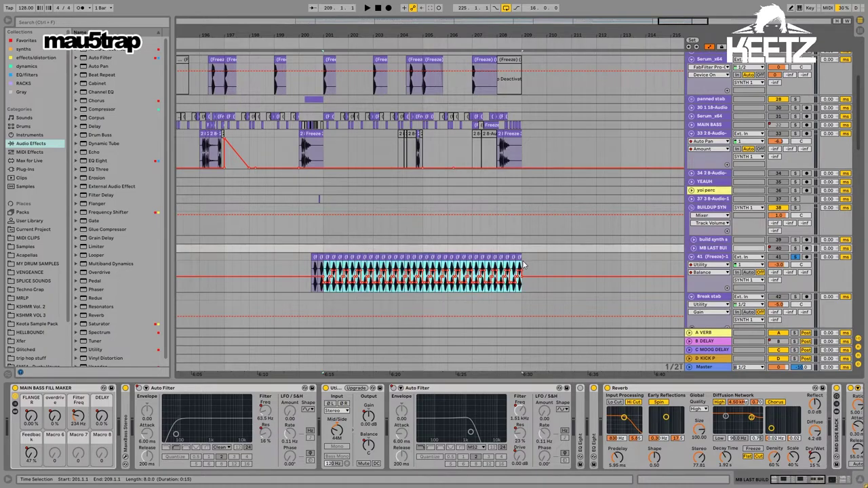
{"action": "left_click", "coordinate": [529, 259]}
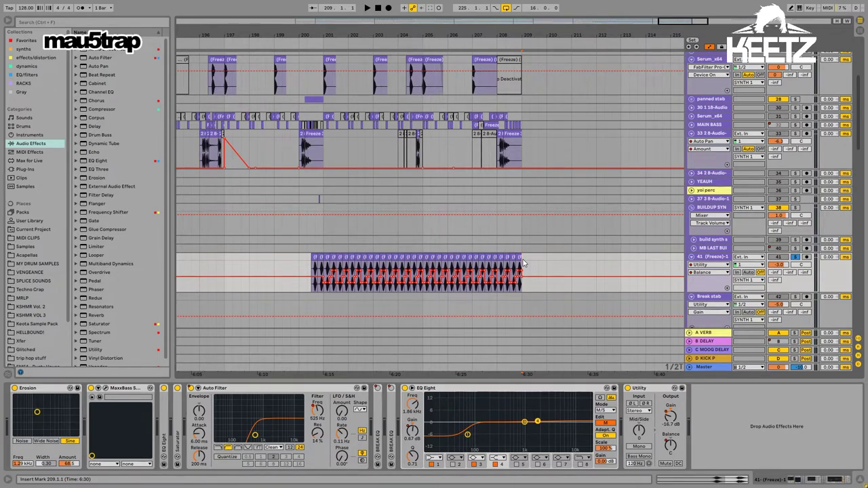
Step: Highlight bars 209 to 213 after the repeated clips and play the soloed 41 (Freeze)-1 track from bar 201
{"action": "left_click", "coordinate": [331, 250]}
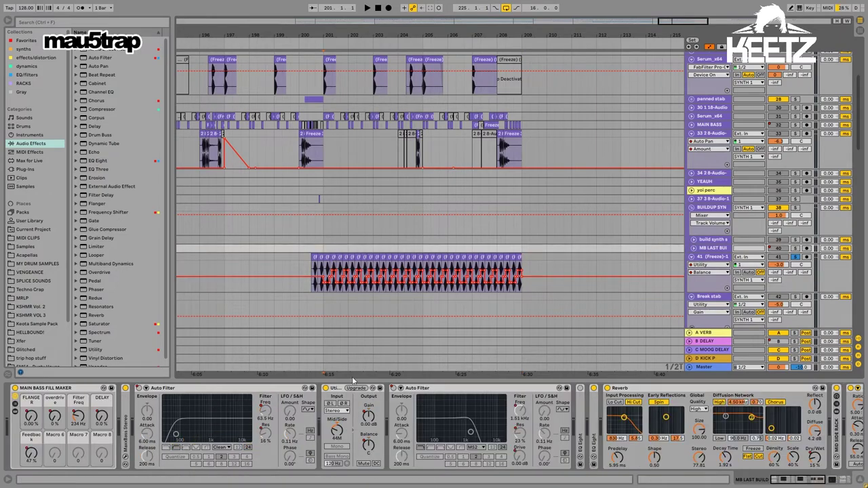
{"action": "left_click_drag", "start_coordinate": [525, 255], "coordinate": [621, 256]}
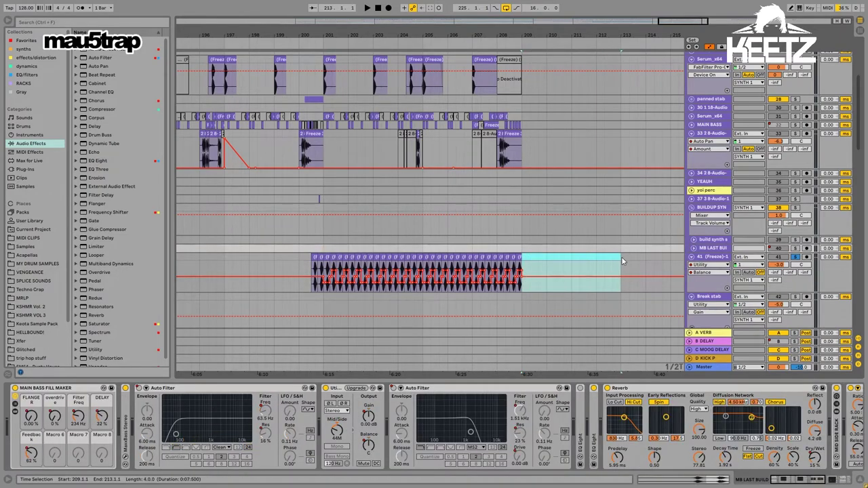
{"action": "left_click", "coordinate": [616, 256]}
{"action": "left_click", "coordinate": [324, 250]}
{"action": "key", "text": "space"}
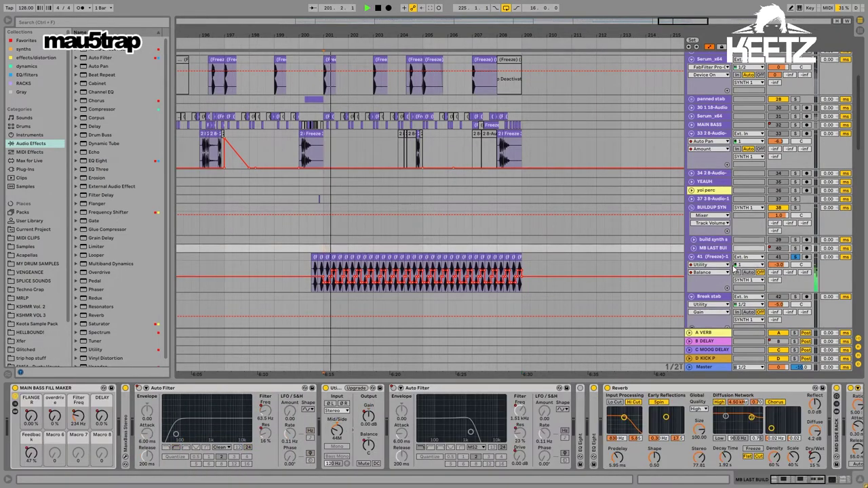
Step: Show the 41 (Freeze)-1 track's devices and turn off its solo while playback continues
{"action": "left_click", "coordinate": [711, 258]}
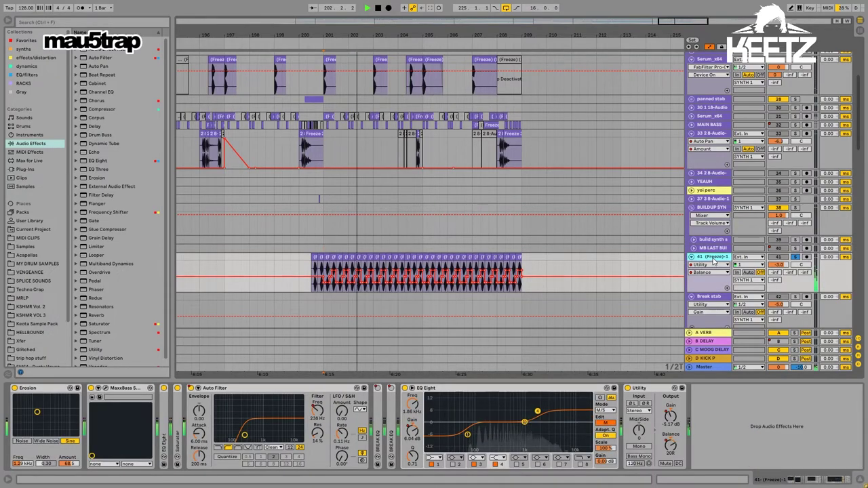
{"action": "scroll", "coordinate": [679, 183], "scroll_direction": "up", "scroll_amount": 1}
{"action": "scroll", "coordinate": [543, 166], "scroll_direction": "right", "scroll_amount": 1}
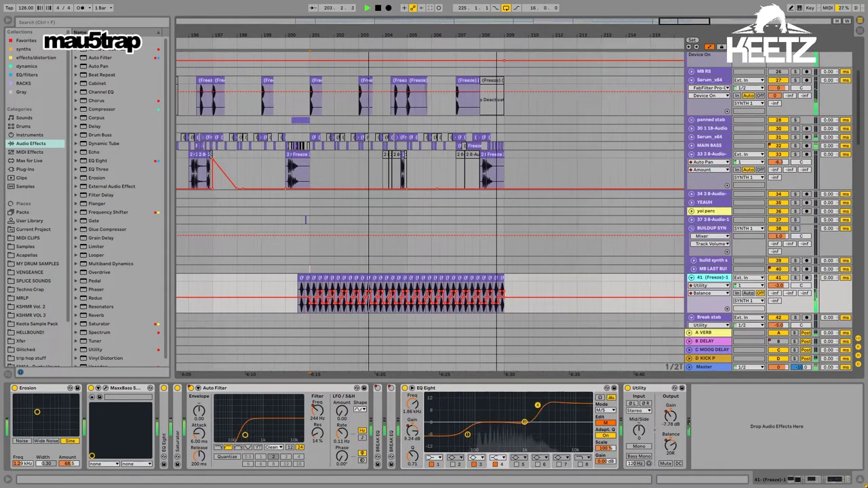
Step: Collapse all expanded tracks inside the SYNTH 1 group and fold the group
{"action": "scroll", "coordinate": [534, 164], "scroll_direction": "down", "scroll_amount": 1}
{"action": "scroll", "coordinate": [533, 165], "scroll_direction": "up", "scroll_amount": 3}
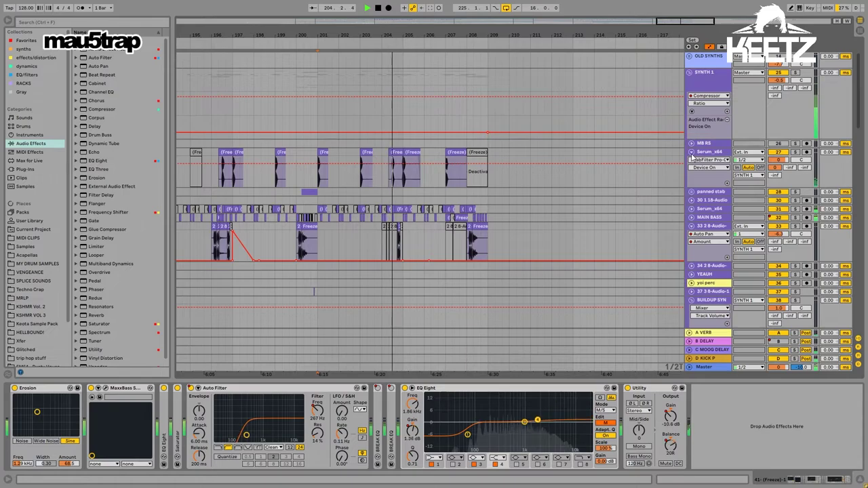
{"action": "left_click", "coordinate": [691, 152], "text": "alt"}
{"action": "scroll", "coordinate": [624, 160], "scroll_direction": "up", "scroll_amount": 2}
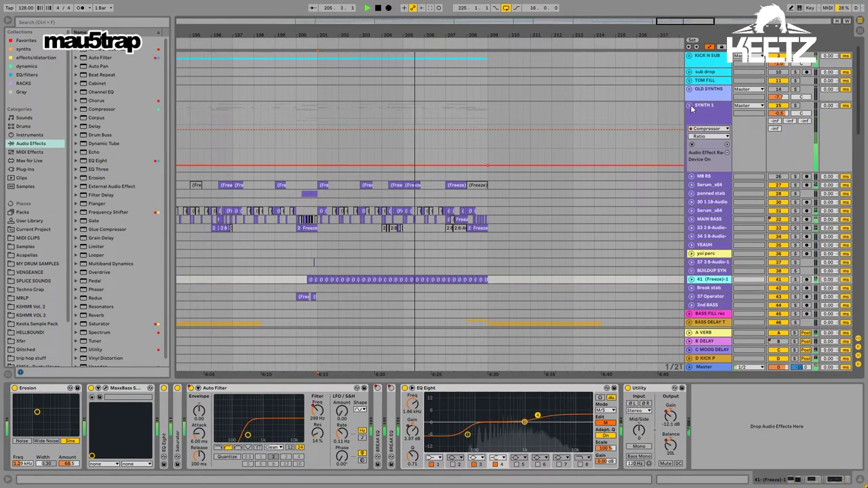
{"action": "left_click", "coordinate": [691, 105]}
Step: Unfold the KICK N SUB group and look over the arrangement from the first drop through the outro
{"action": "scroll", "coordinate": [587, 125], "scroll_direction": "up", "scroll_amount": 1}
{"action": "left_click", "coordinate": [689, 73]}
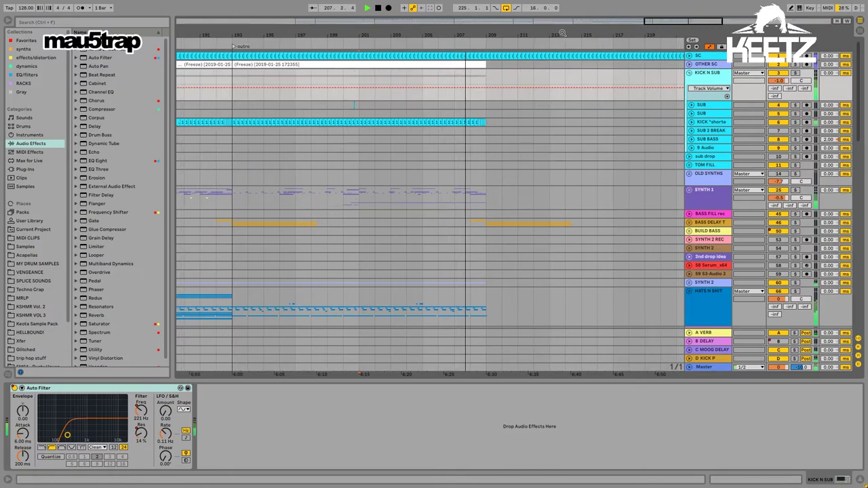
{"action": "scroll", "coordinate": [526, 146], "scroll_direction": "down", "scroll_amount": 3}
{"action": "scroll", "coordinate": [611, 279], "scroll_direction": "down", "scroll_amount": 5}
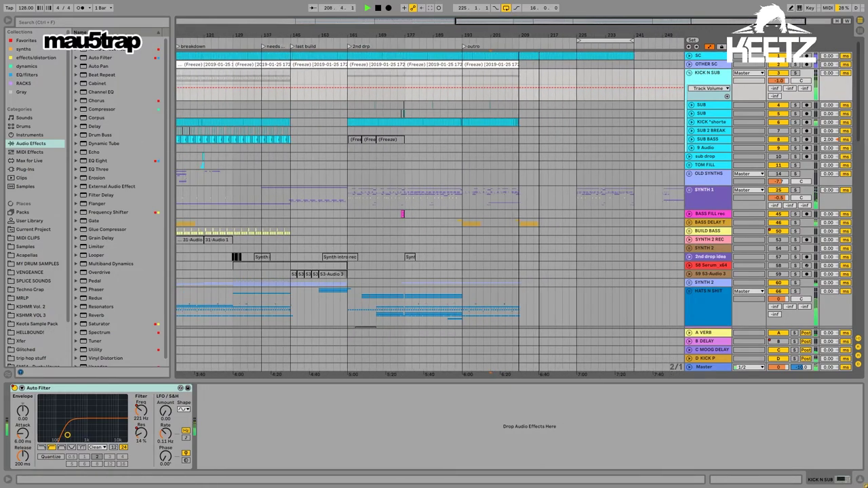
{"action": "scroll", "coordinate": [612, 279], "scroll_direction": "down", "scroll_amount": 5}
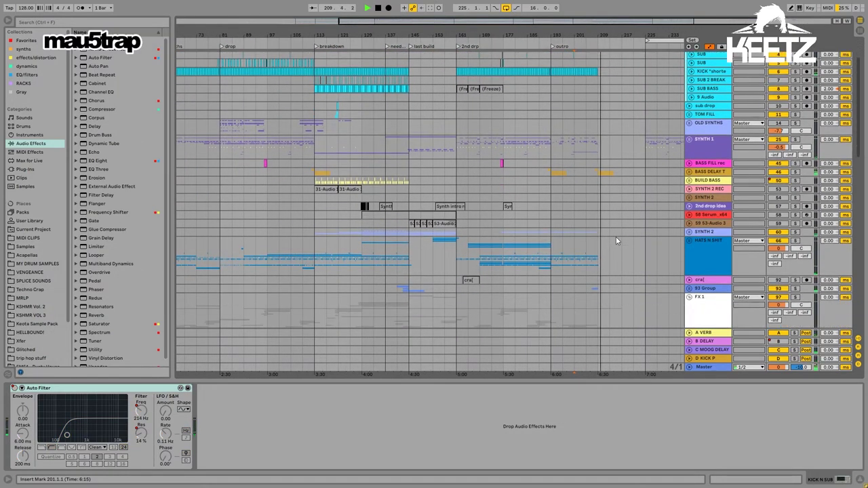